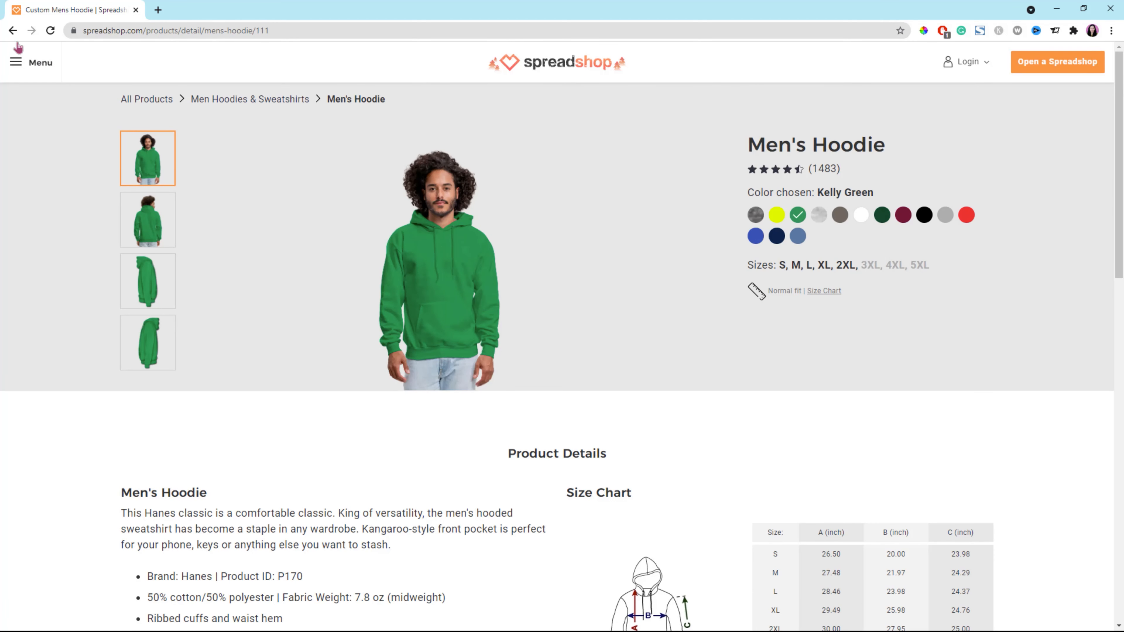
# Browse the merchandise product range and examine the Women's T-Shirt details.
pyautogui.click(13, 30)
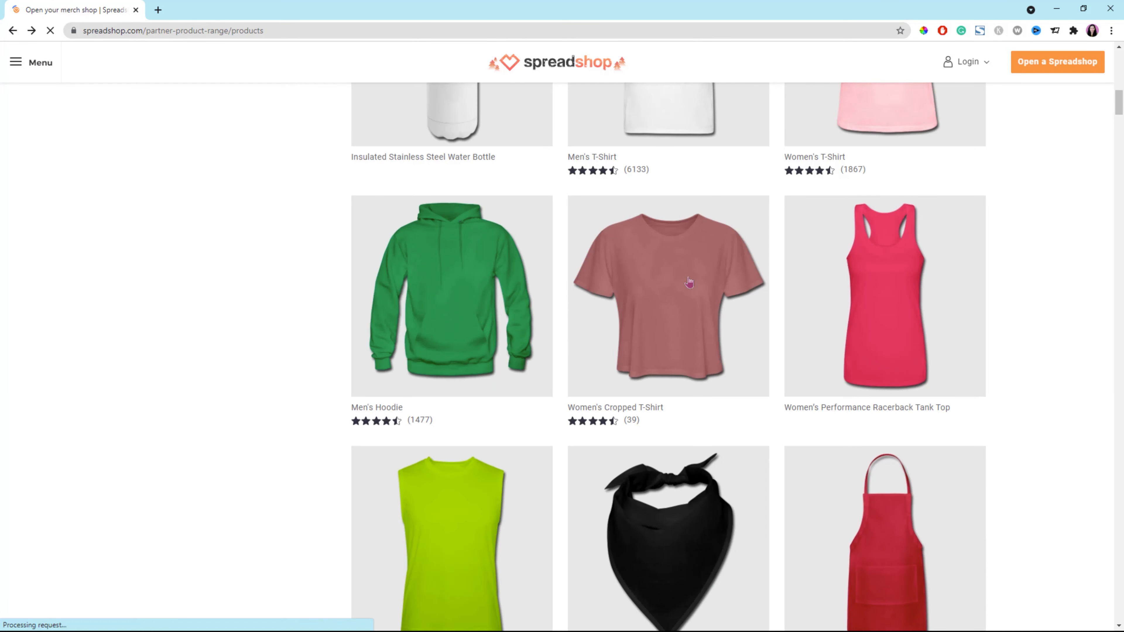
pyautogui.click(689, 283)
pyautogui.click(12, 30)
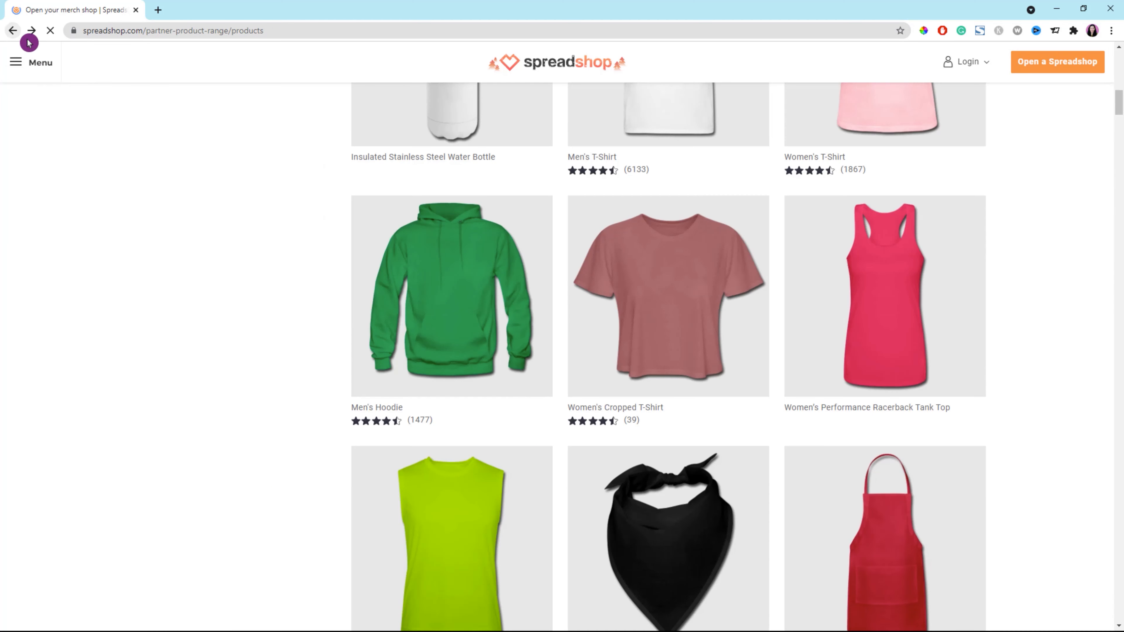
pyautogui.scroll(6, 1050, 510)
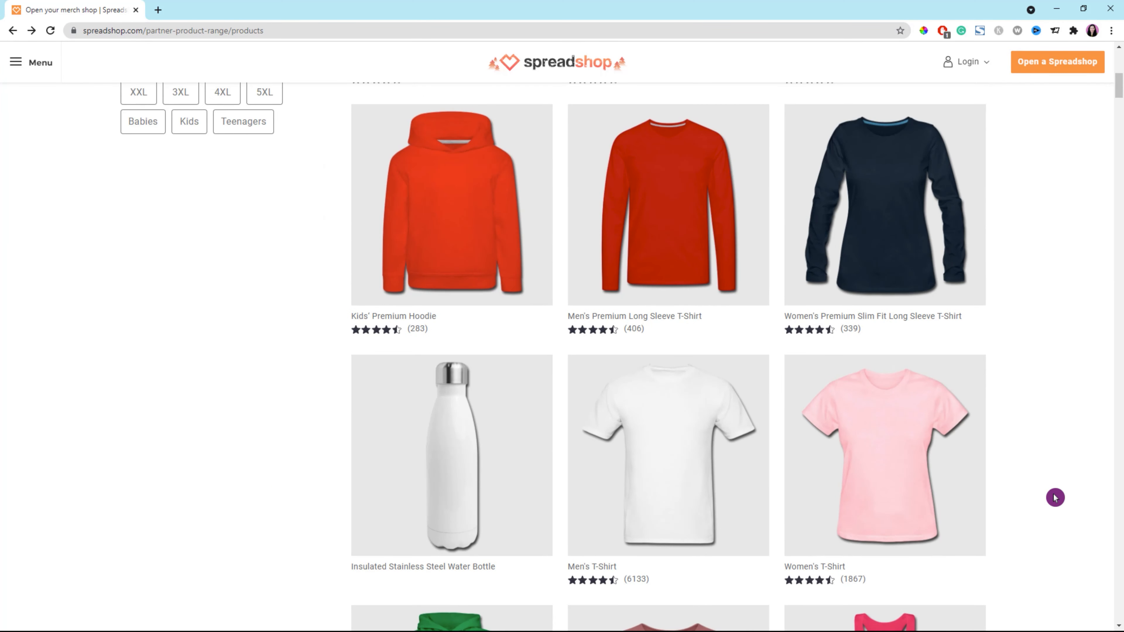
pyautogui.click(917, 438)
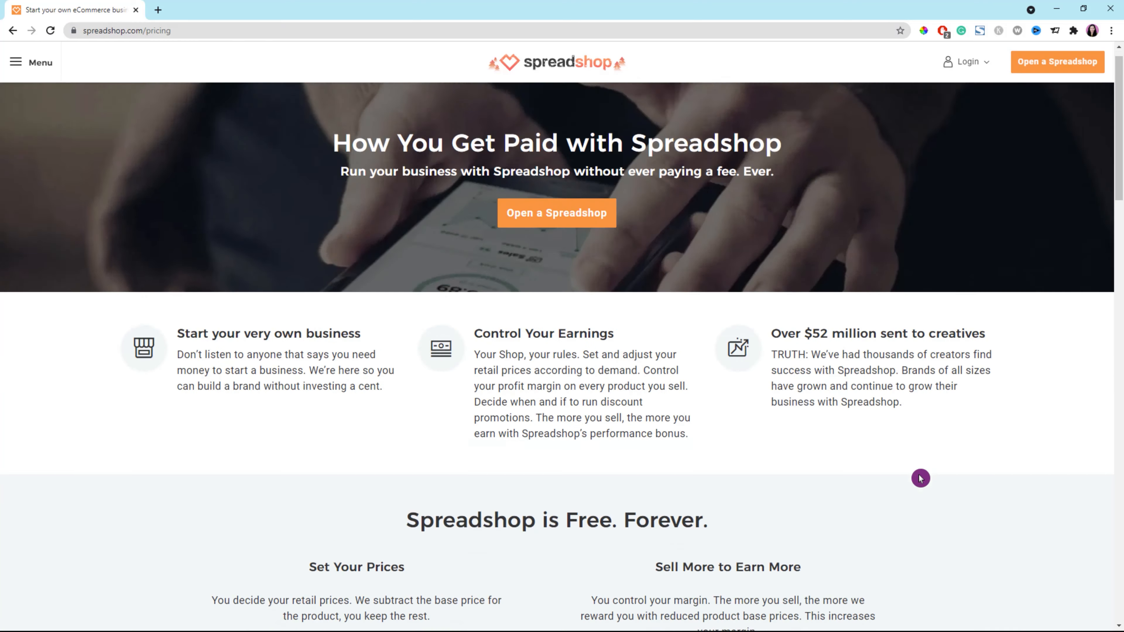
pyautogui.scroll(-13, 920, 478)
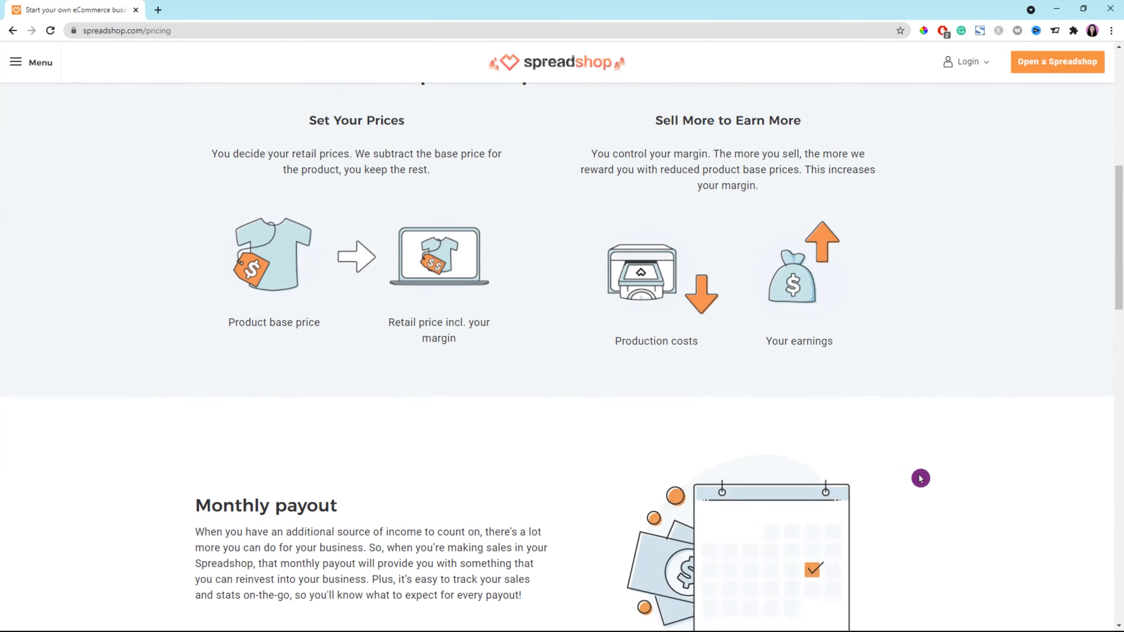
# Review how Spreadshop pricing and earnings work, including the sample storefront and the retail price calculator for custom T-shirts.
pyautogui.scroll(-20, 965, 486)
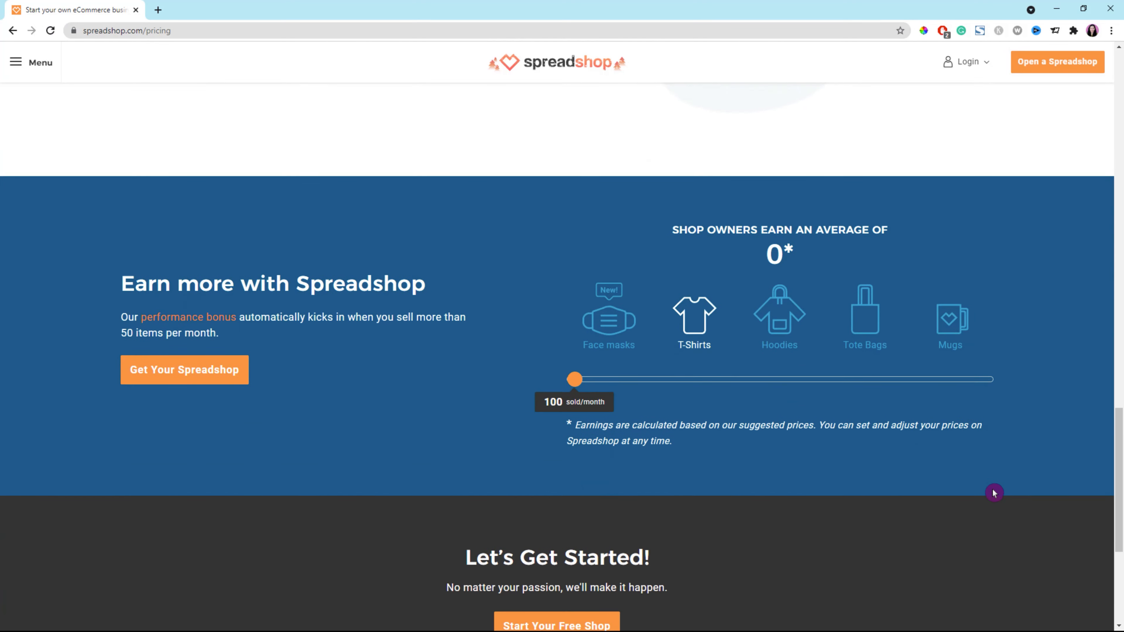
pyautogui.scroll(20, 994, 493)
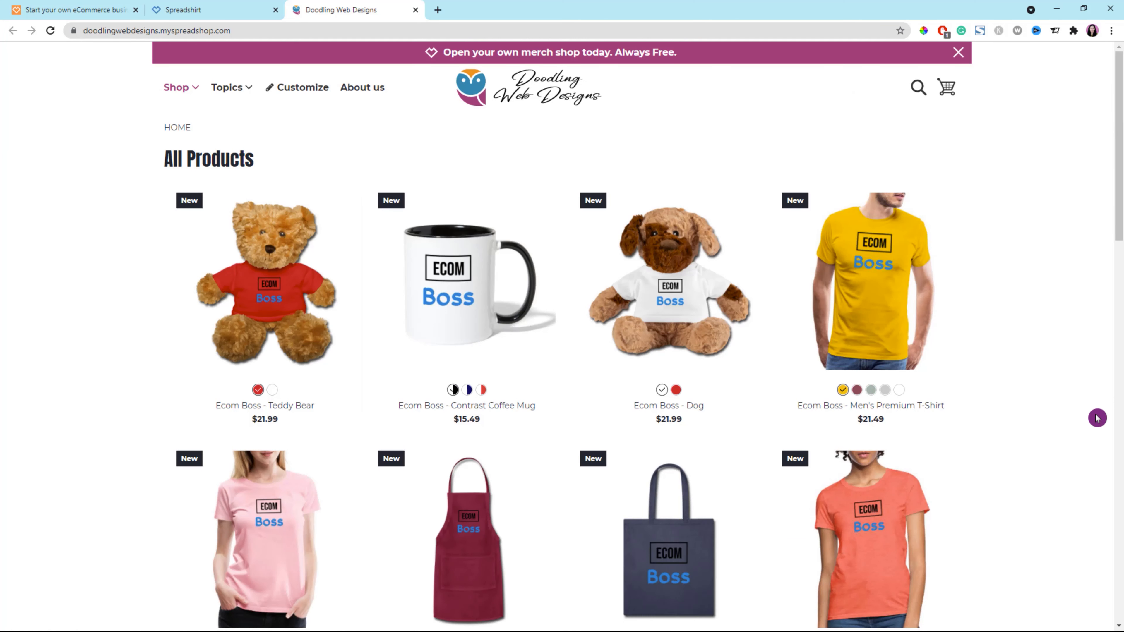
pyautogui.scroll(-10, 1097, 418)
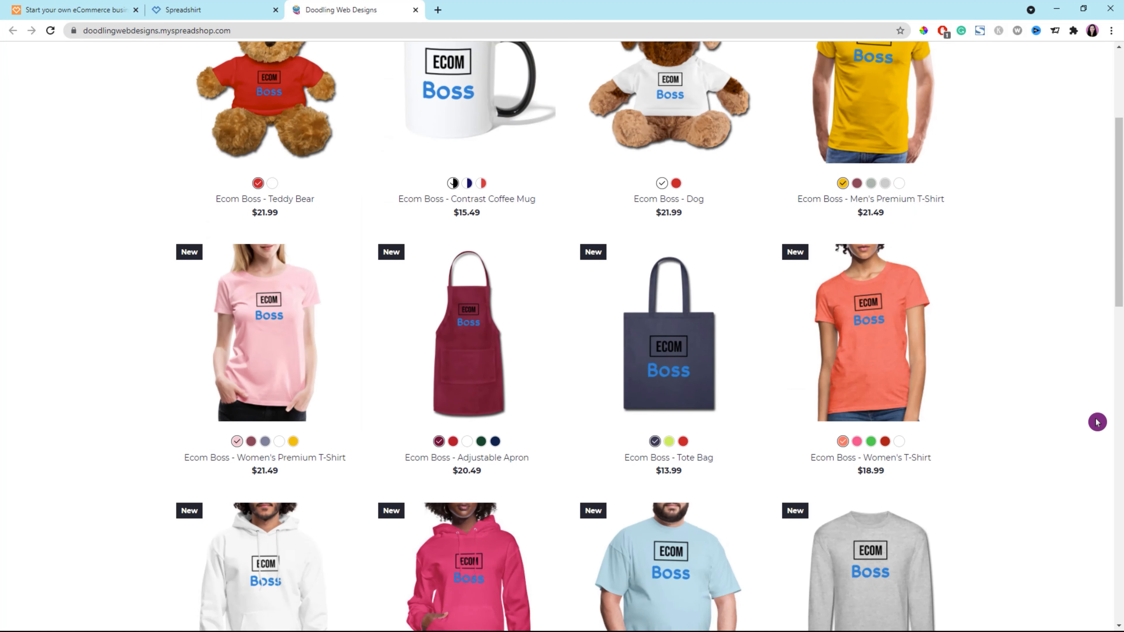
pyautogui.scroll(-12, 1097, 423)
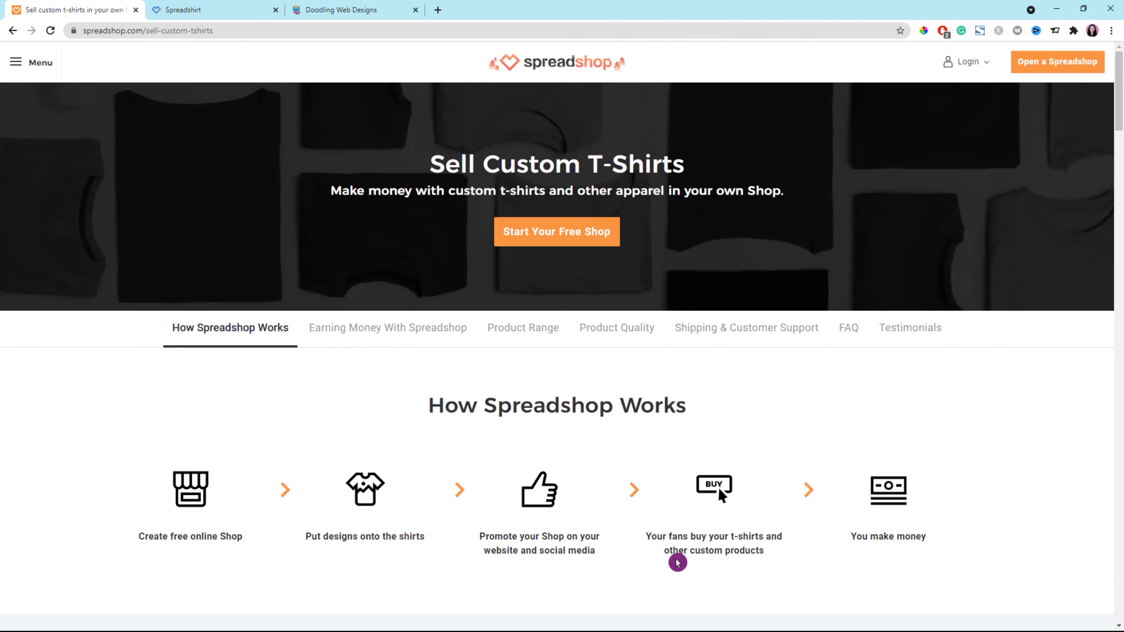
pyautogui.scroll(-15, 677, 562)
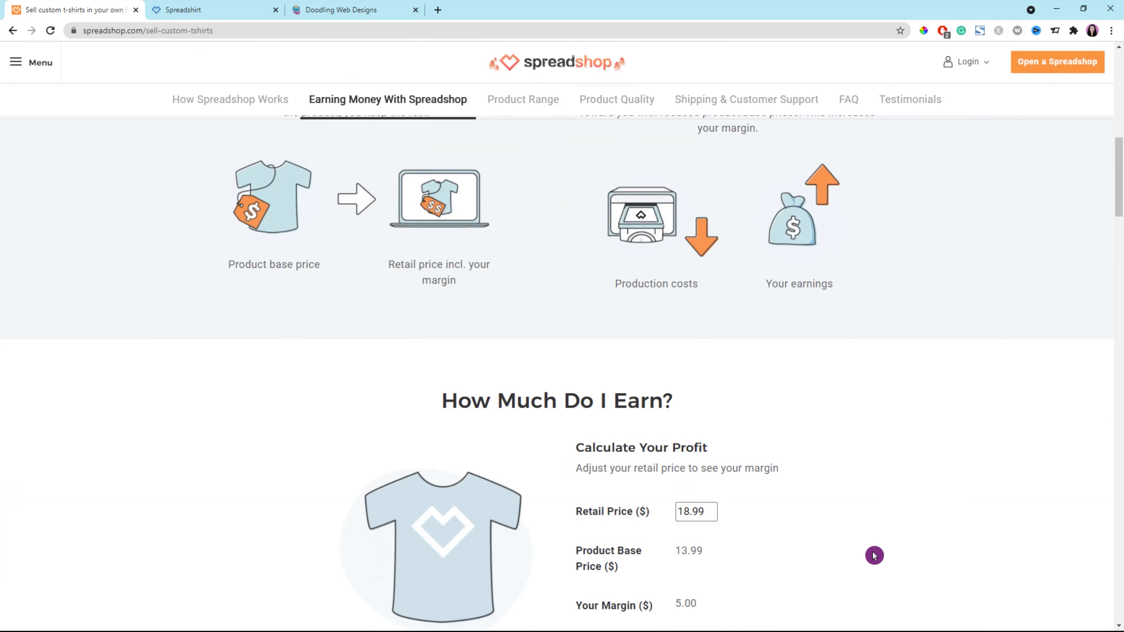
pyautogui.scroll(-4, 874, 556)
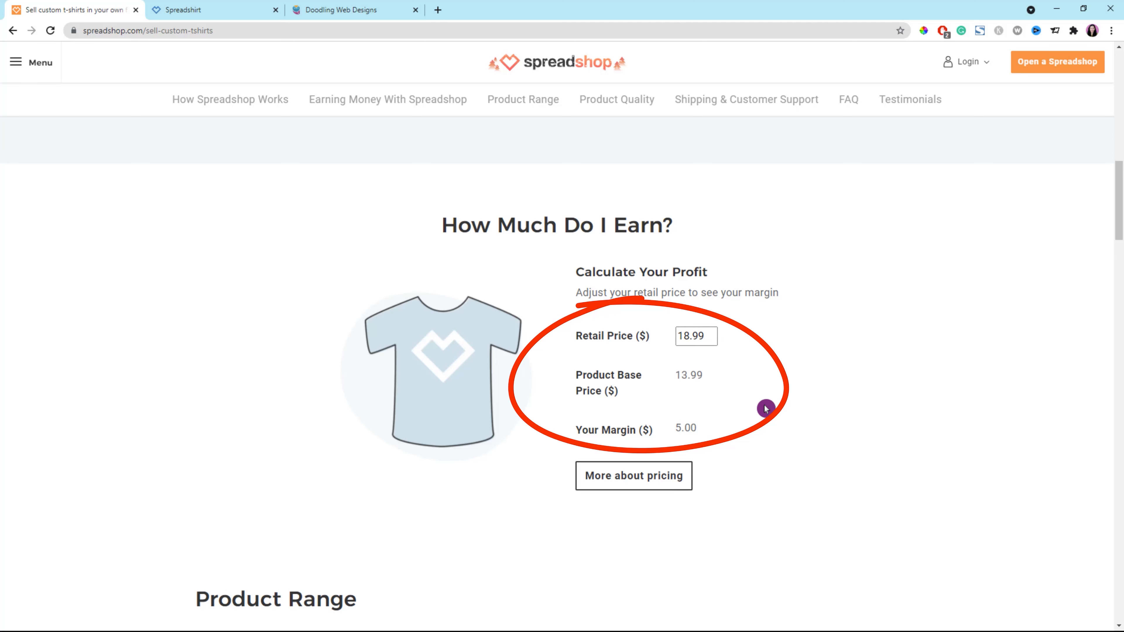
pyautogui.click(711, 333)
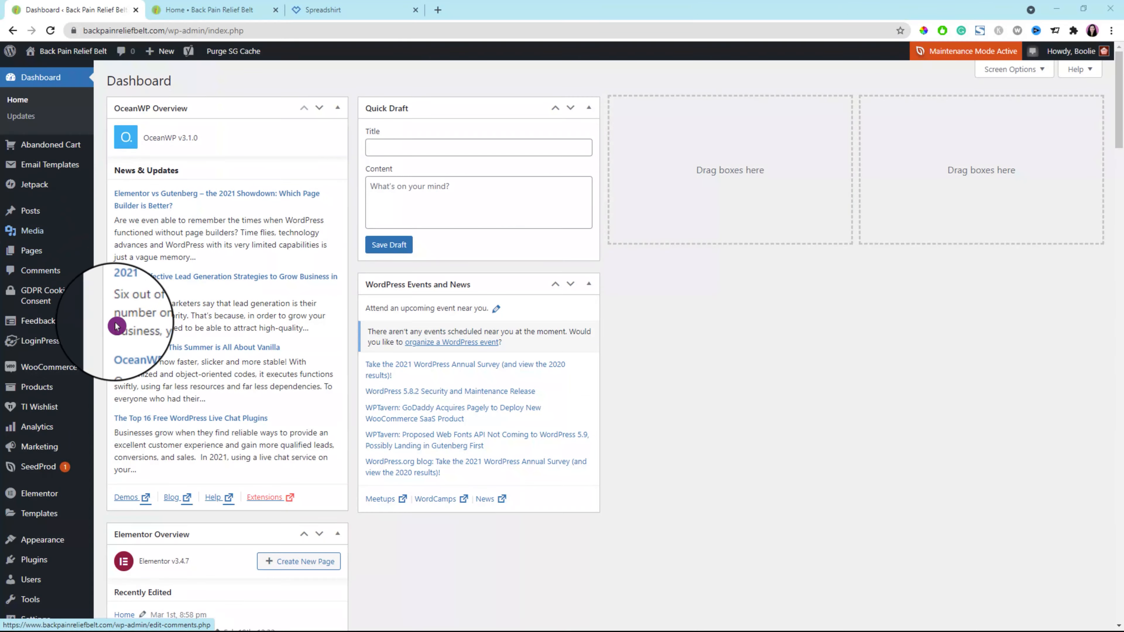
# In the WordPress dashboard, search the plugin directory for spreadshop, activate the Spreadshop Plugin and go to its shop name or ID field.
pyautogui.click(39, 561)
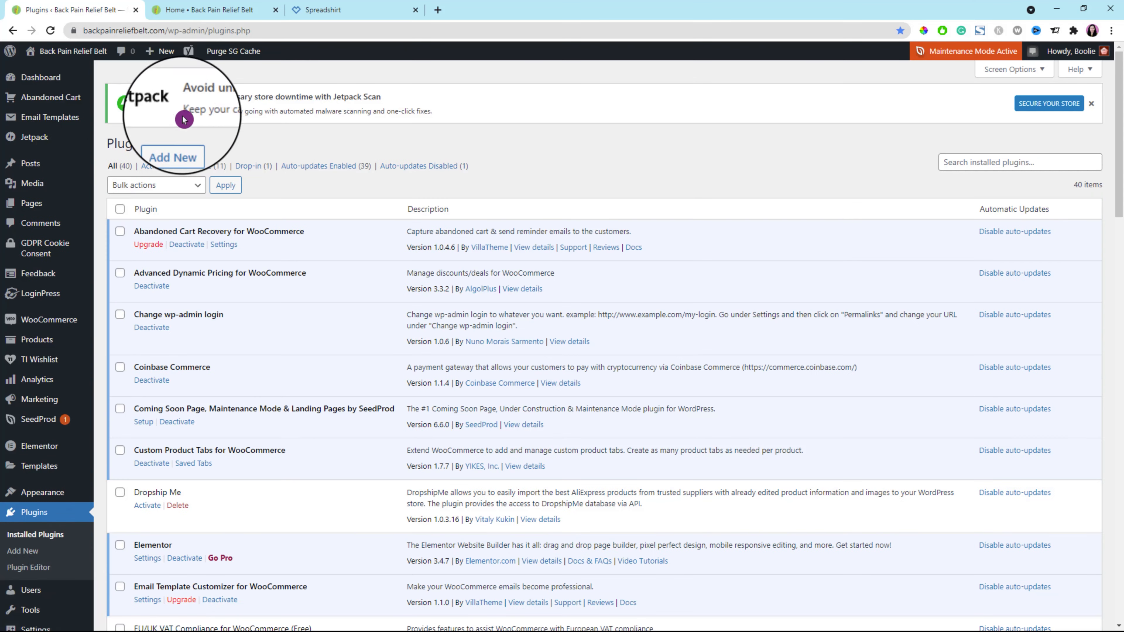
pyautogui.click(177, 146)
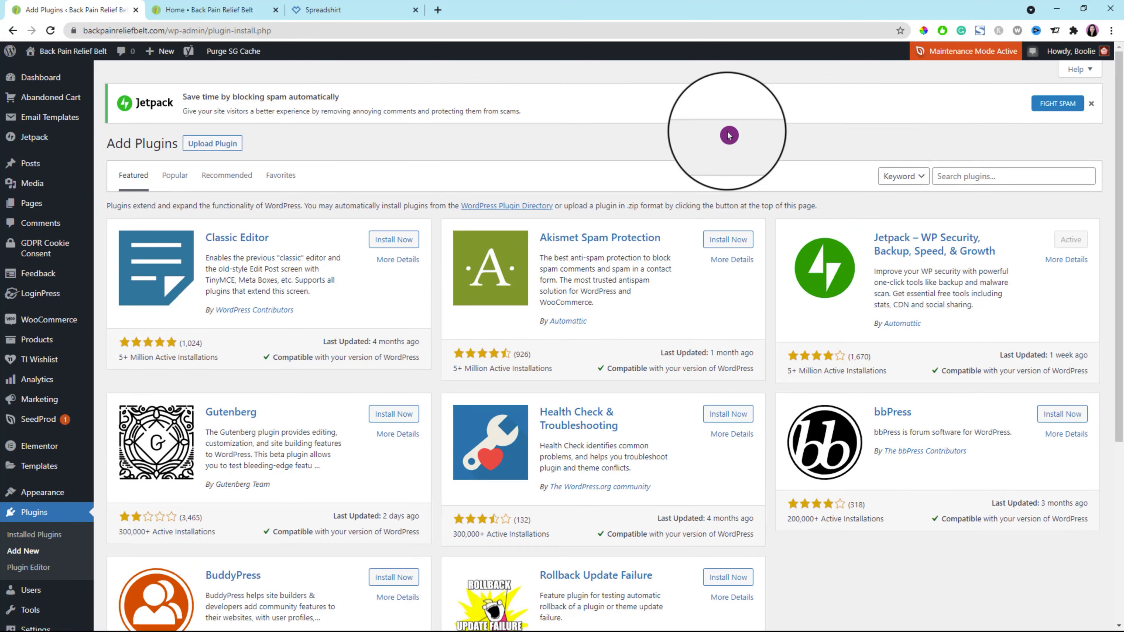
pyautogui.click(951, 177)
pyautogui.write('spreadshop')
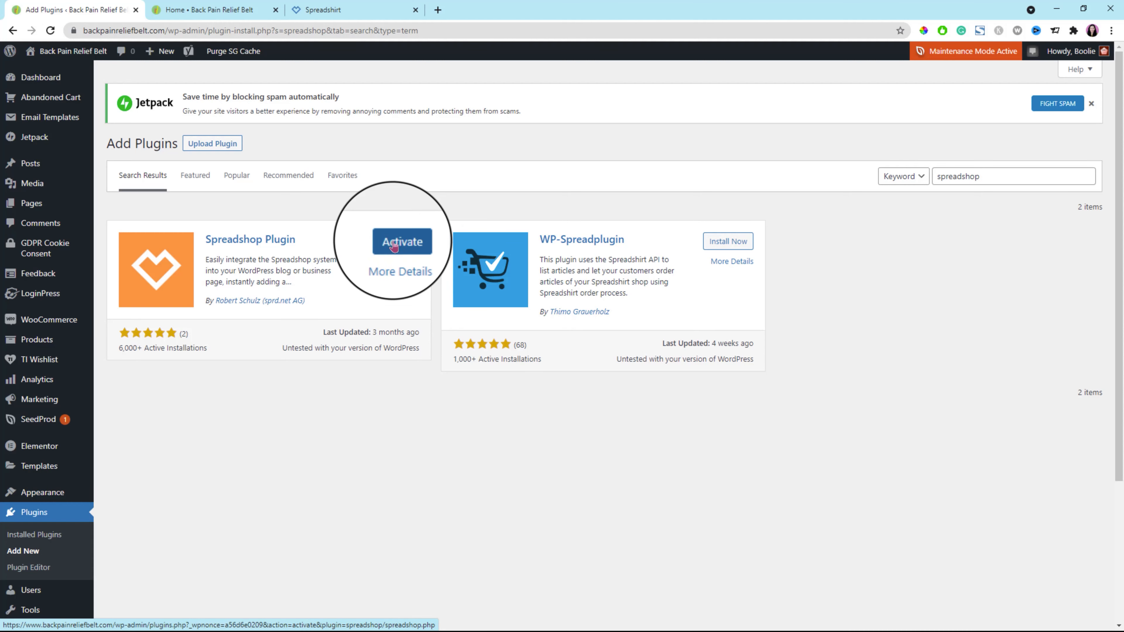
pyautogui.click(394, 246)
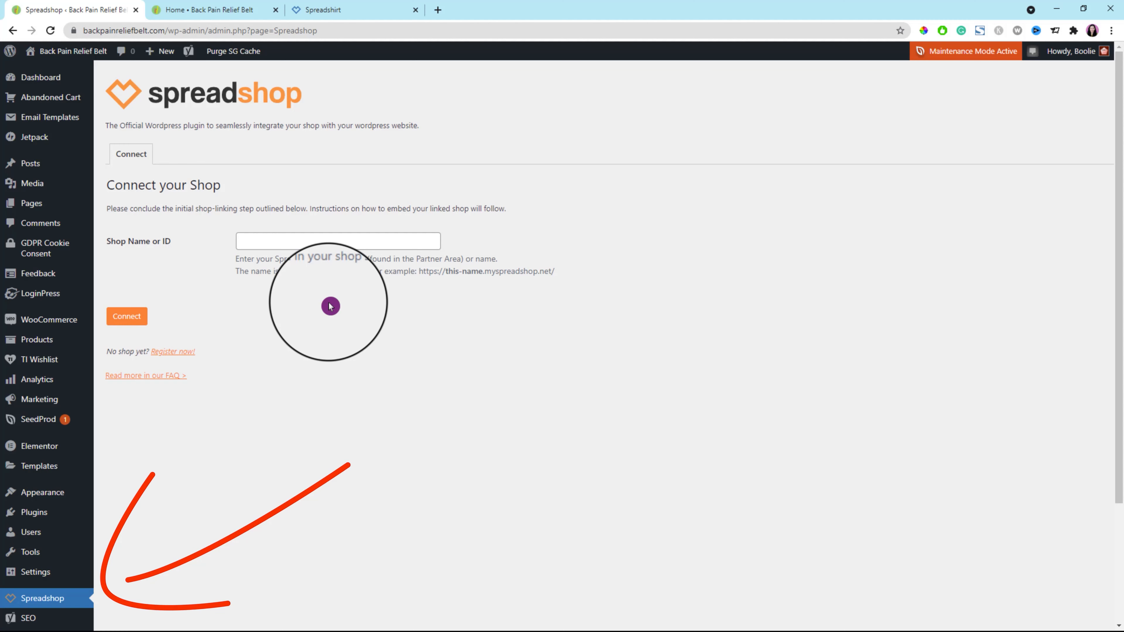
pyautogui.click(273, 241)
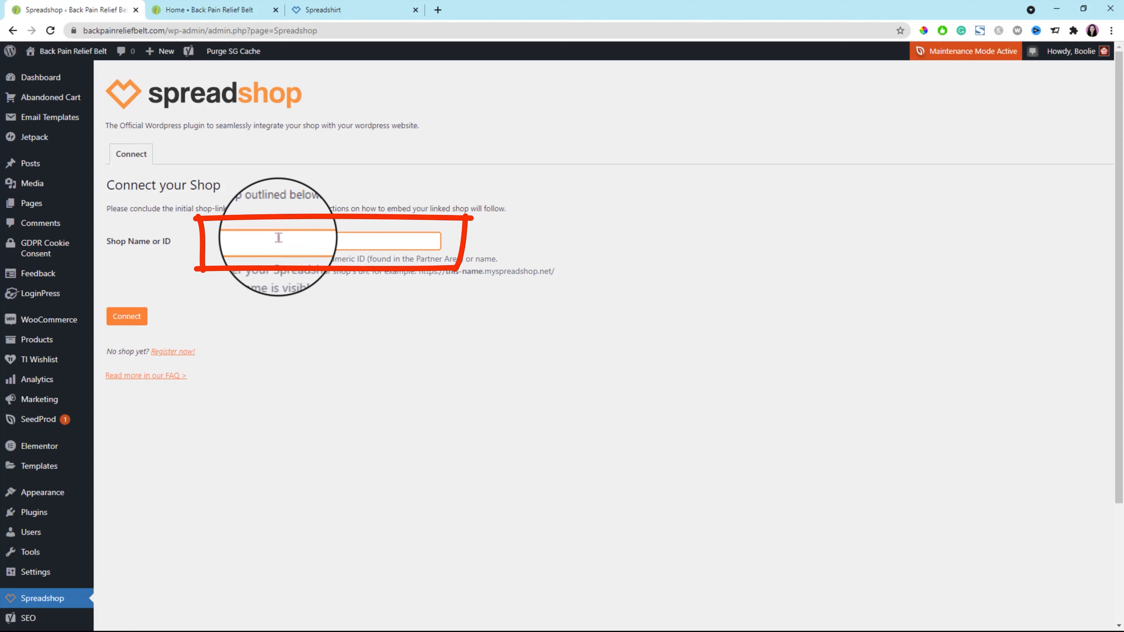
# Switch to the Spreadshirt website and open its own-shop registration form from the selling page.
pyautogui.click(349, 15)
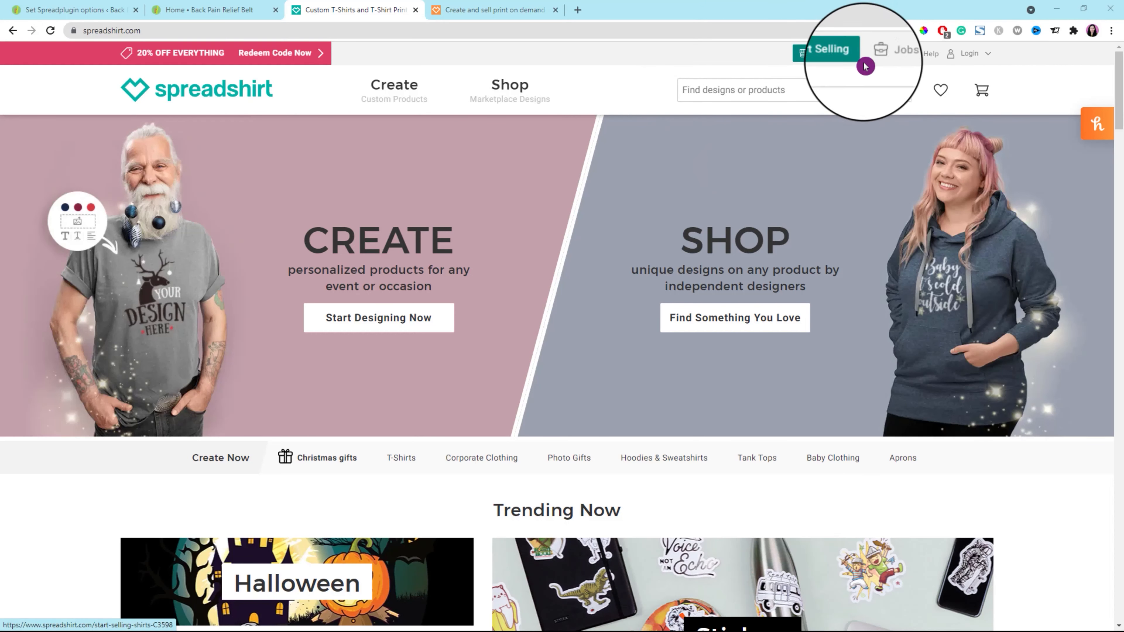
pyautogui.click(831, 55)
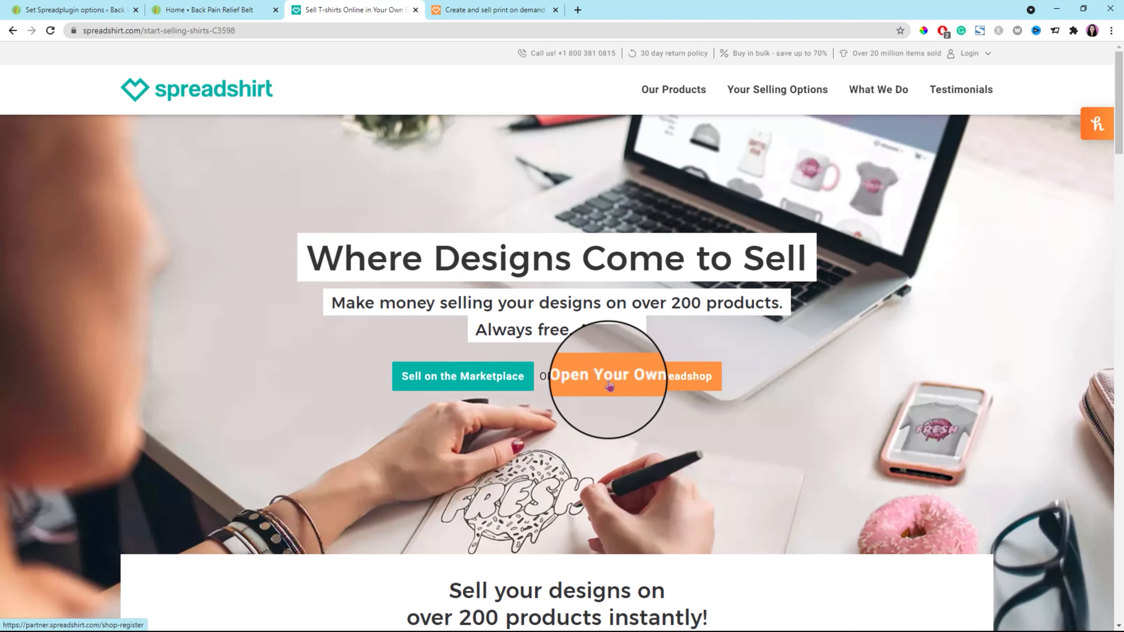
pyautogui.click(641, 380)
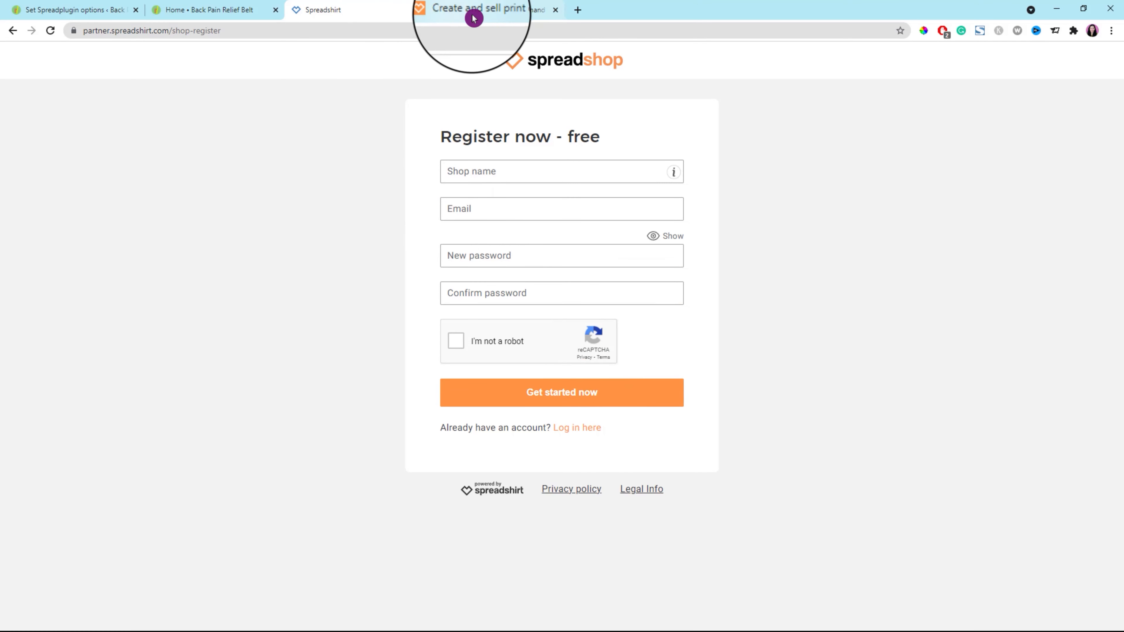
# Open the shop registration form from the Spreadshop home page and close the duplicate Spreadshirt registration page.
pyautogui.click(509, 15)
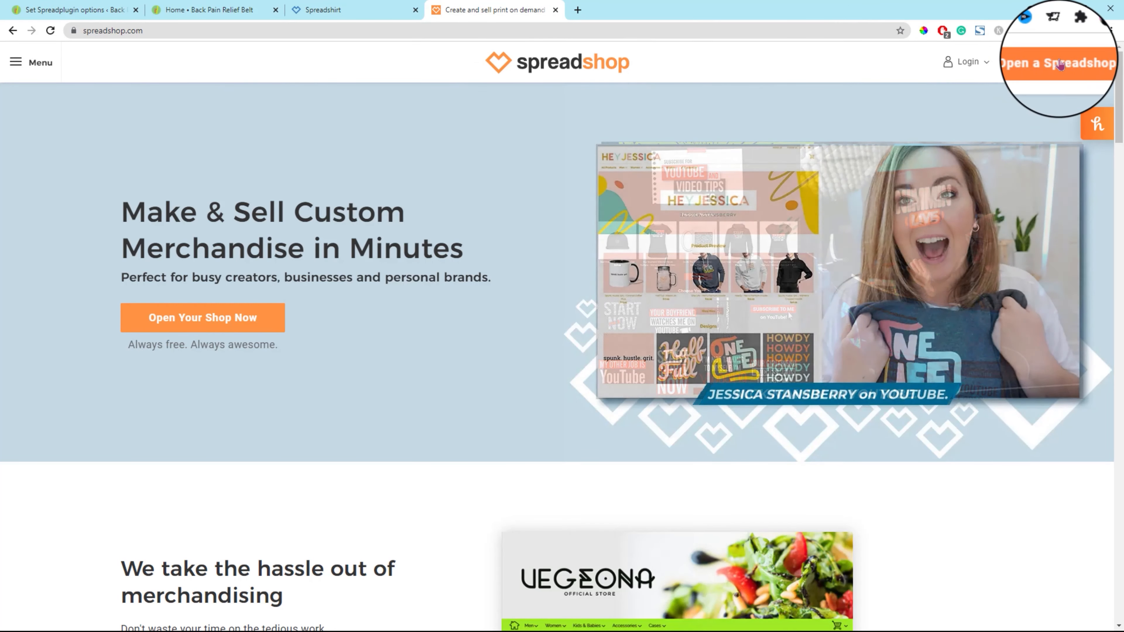
pyautogui.click(1060, 63)
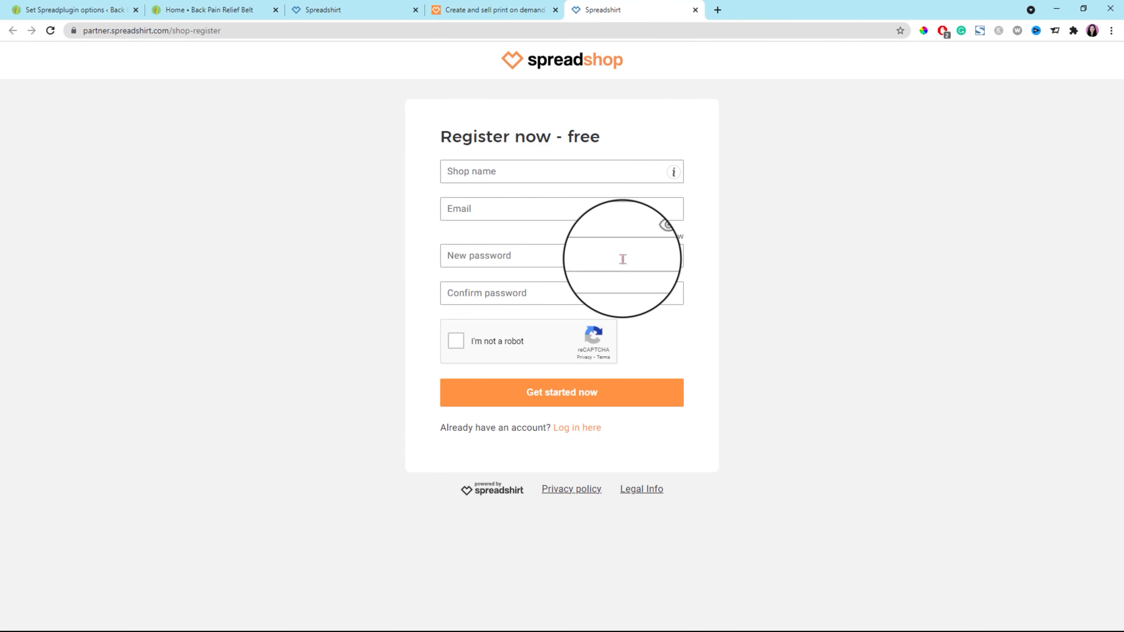
pyautogui.click(417, 12)
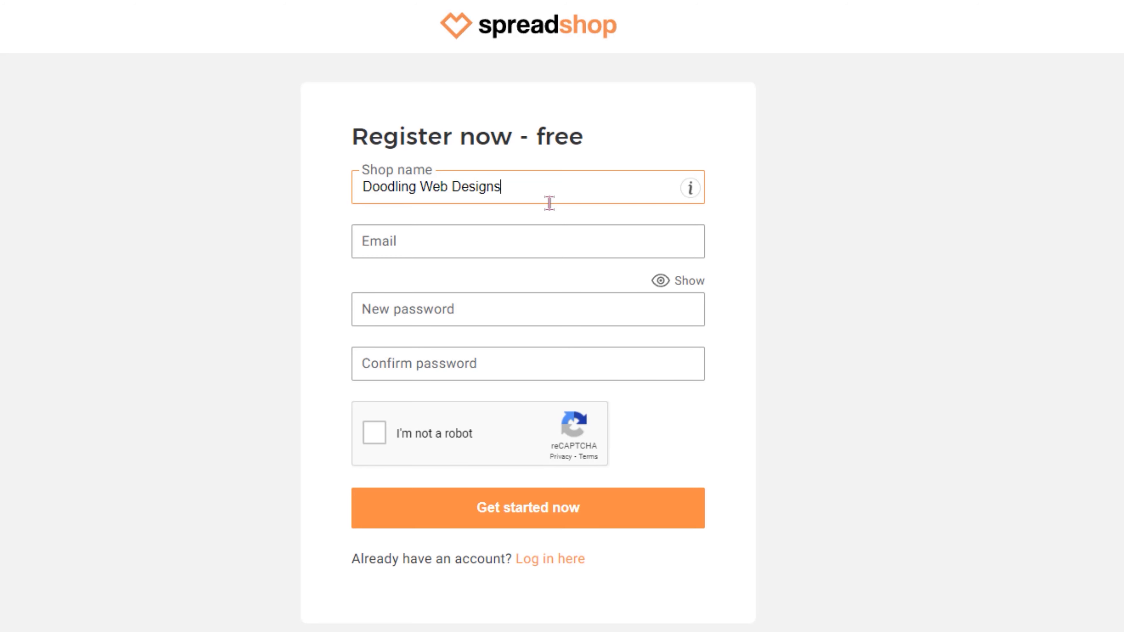
# Complete the Doodling Web Designs shop registration with the account e-mail and matching passwords, pass the robot check and submit it.
pyautogui.click(653, 306)
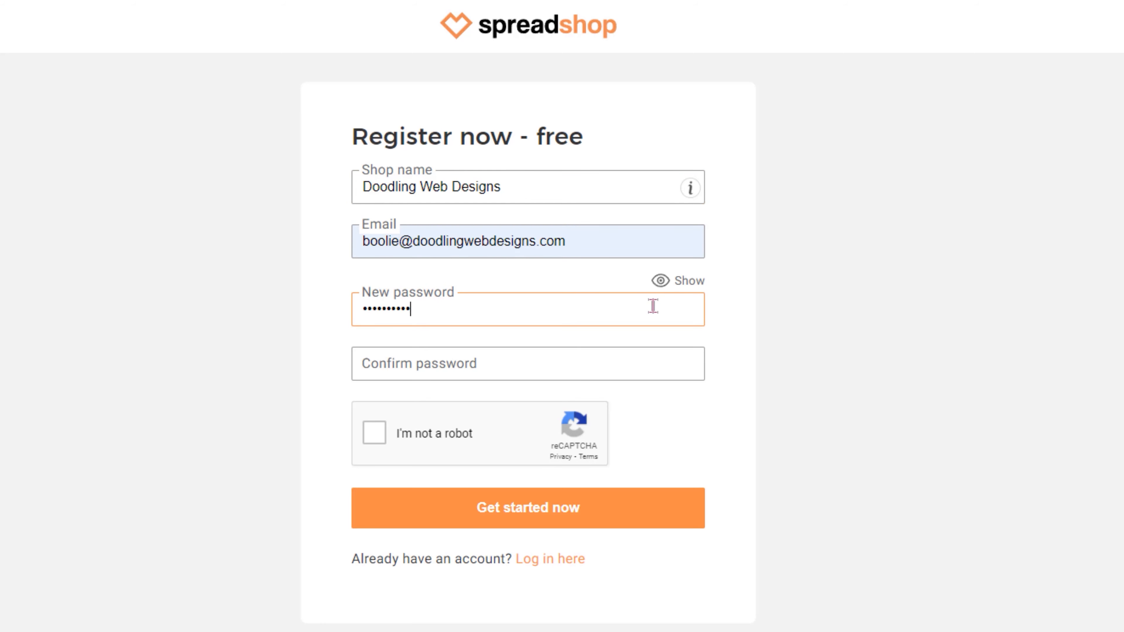
pyautogui.press('Tab')
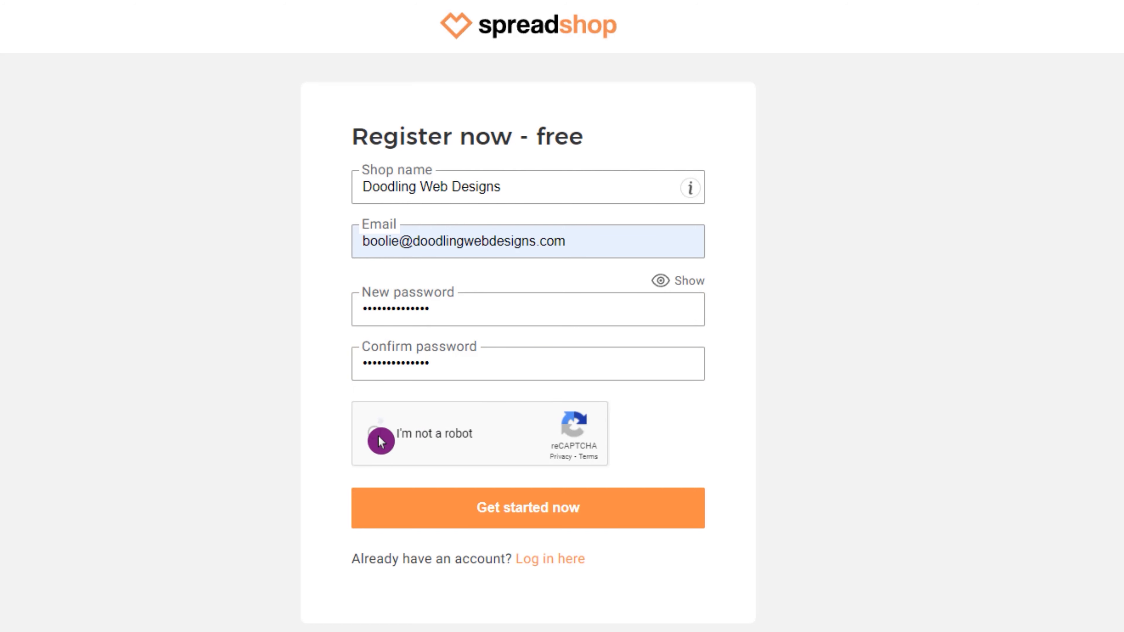
pyautogui.click(524, 514)
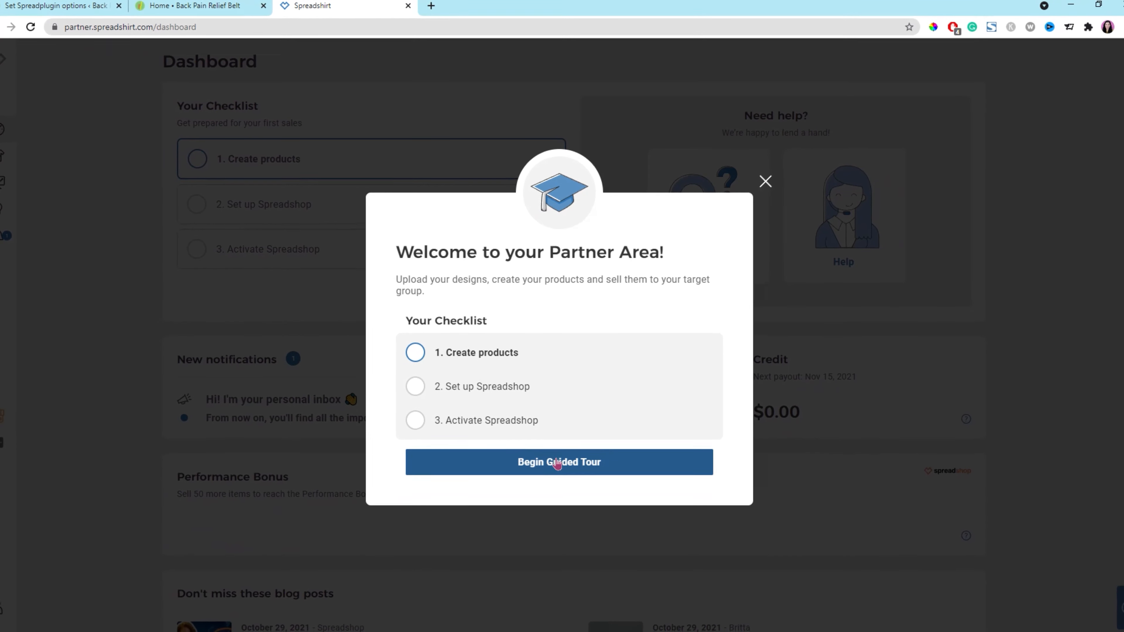
# Begin the Partner Area guided tour and open the Designs page's file browser for uploading a design.
pyautogui.click(575, 456)
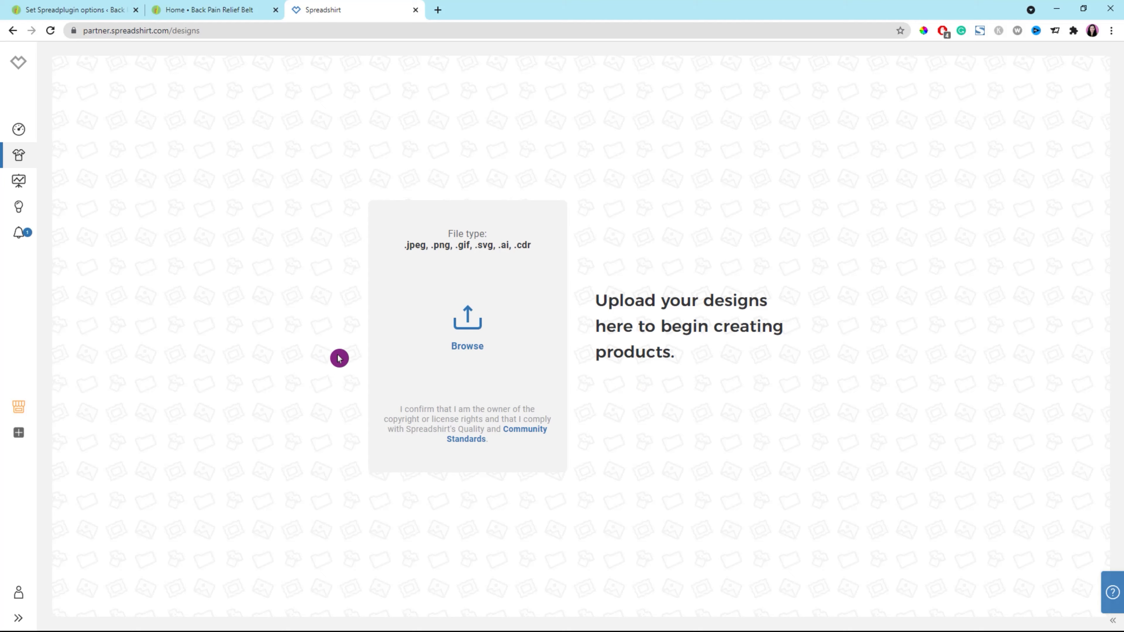
pyautogui.click(18, 130)
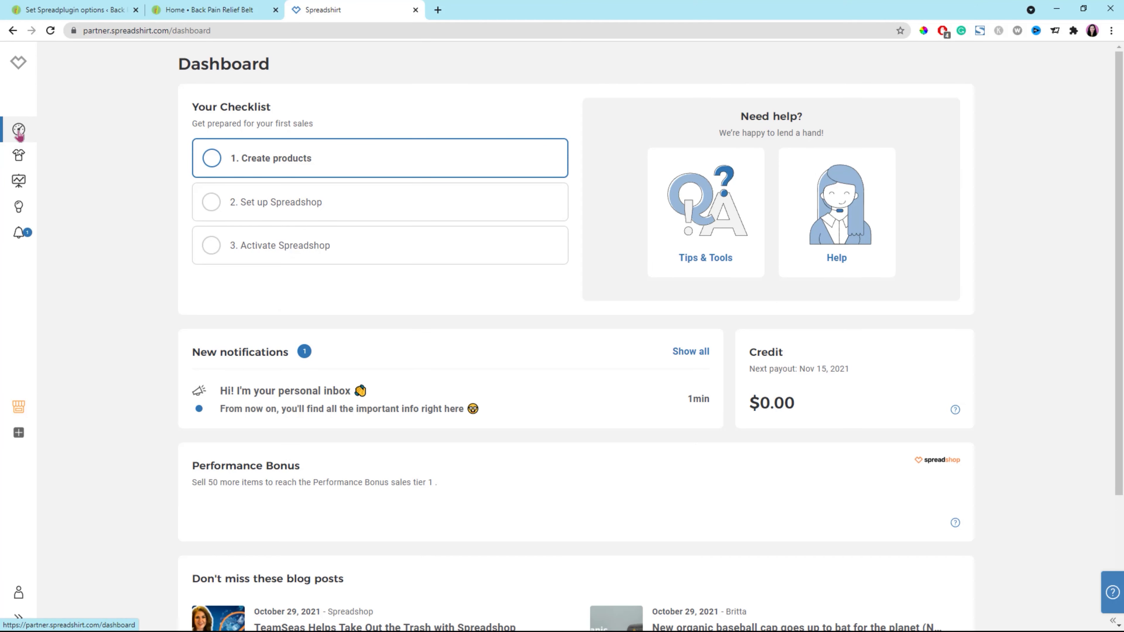
pyautogui.click(19, 153)
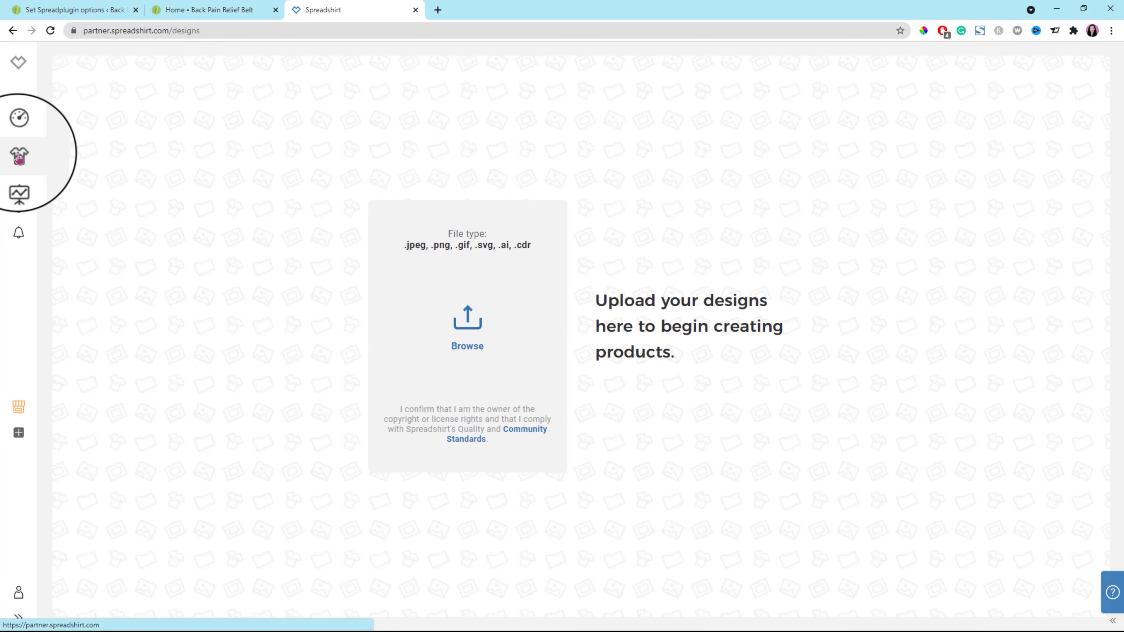
pyautogui.click(472, 332)
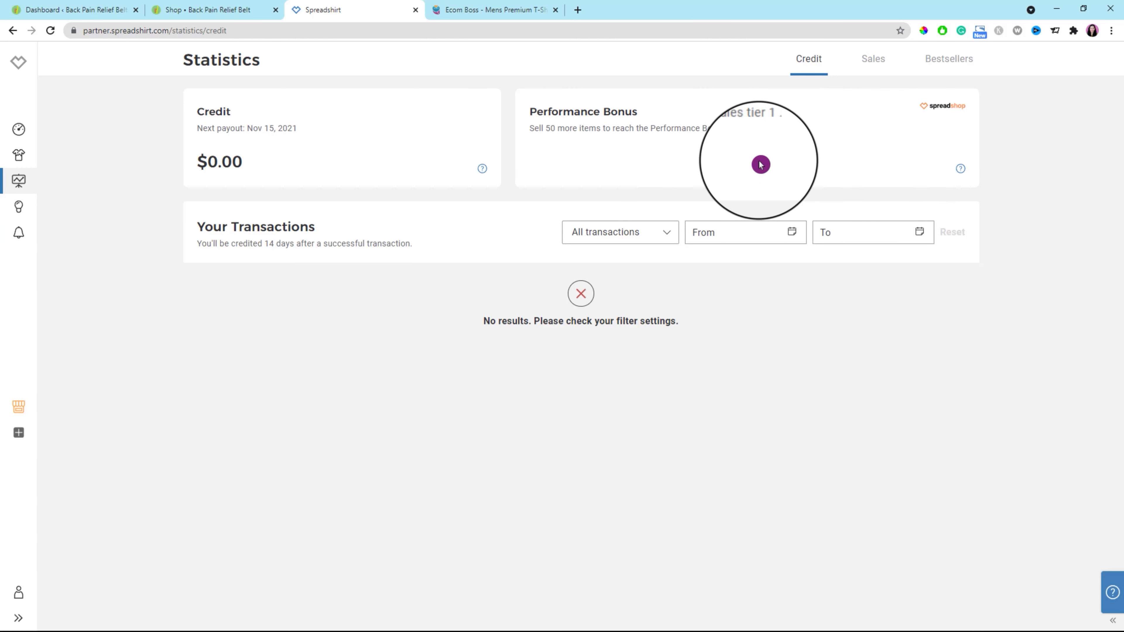
# Filter the credit transactions by Design Price with a start date of 11/4/21 and pick an end date.
pyautogui.click(672, 238)
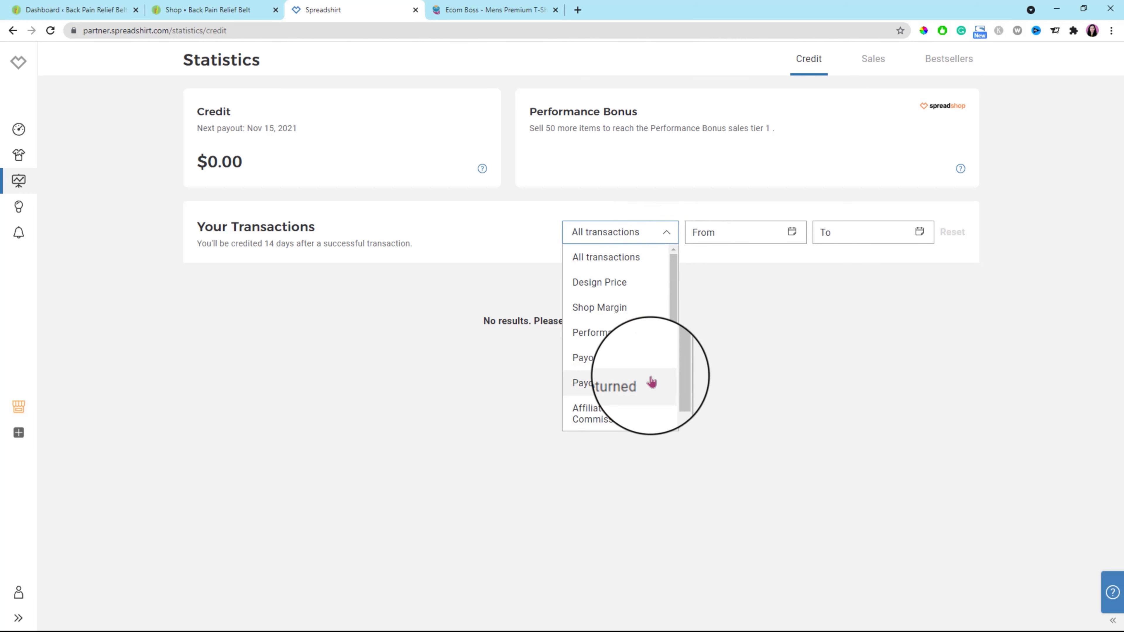
pyautogui.click(616, 284)
pyautogui.click(791, 232)
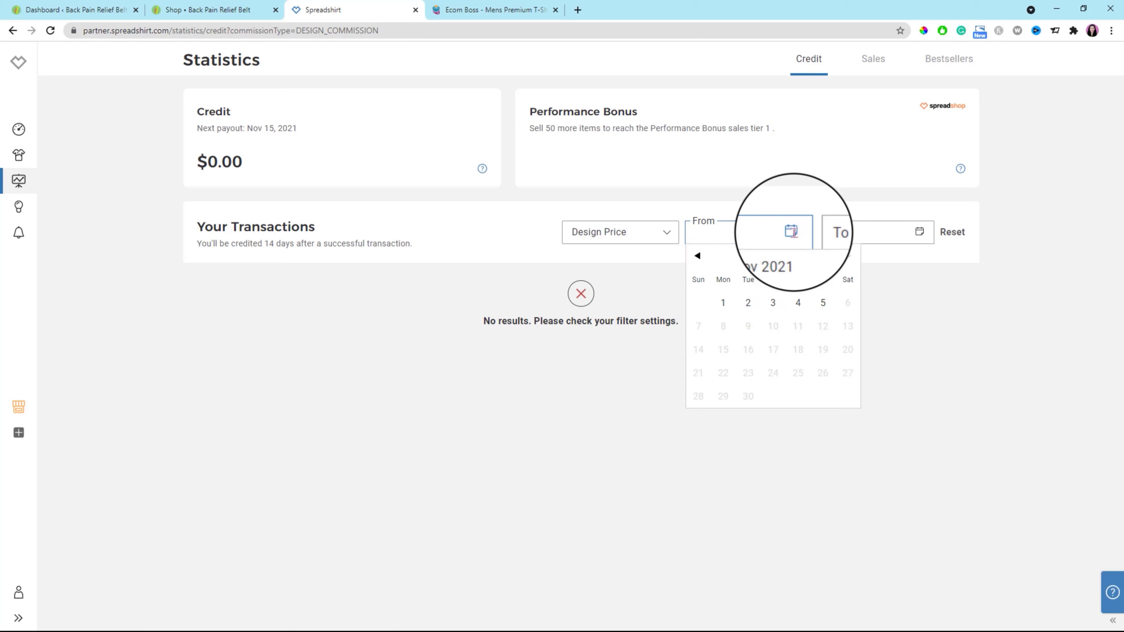
pyautogui.click(798, 303)
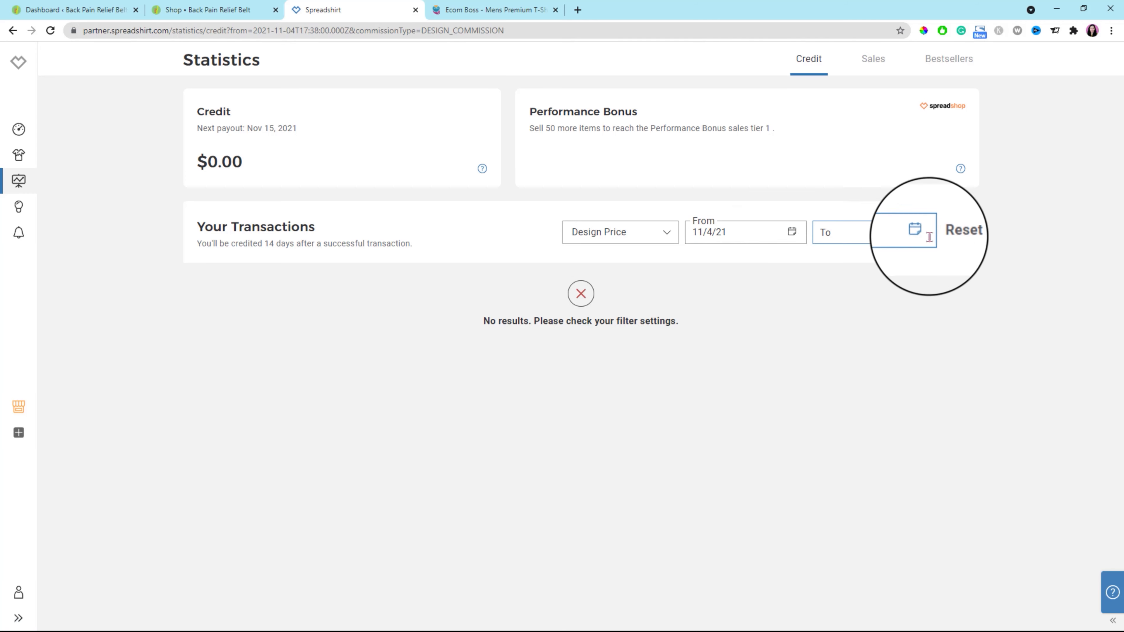
pyautogui.click(914, 229)
pyautogui.click(937, 294)
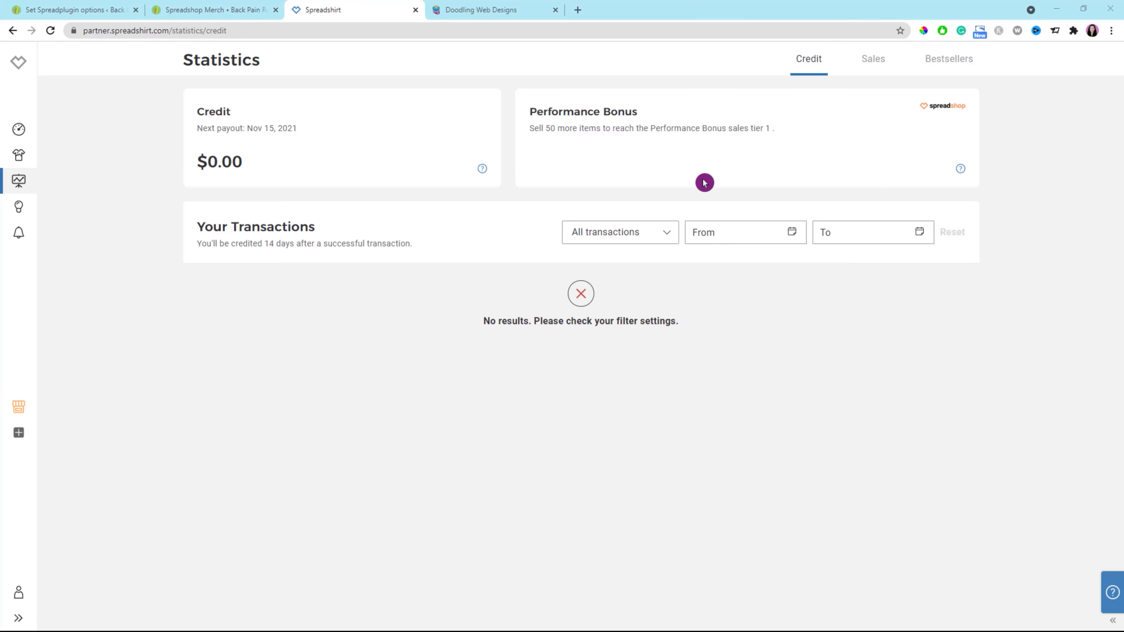
# Open the Sales statistics and look at the start and end date calendars without choosing dates.
pyautogui.click(873, 60)
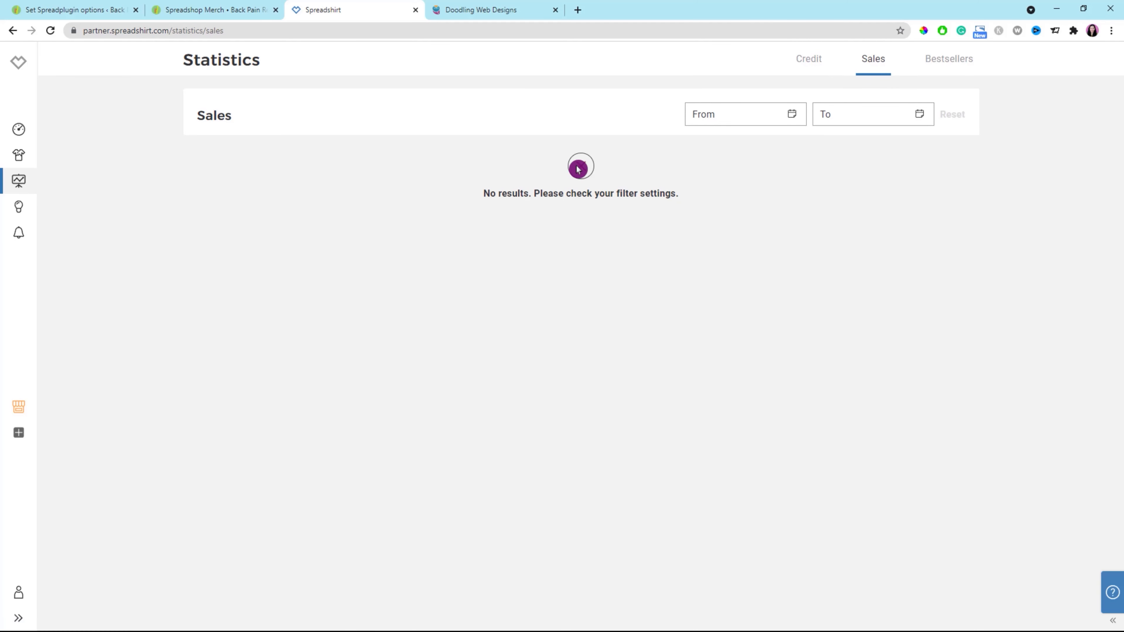
pyautogui.click(773, 118)
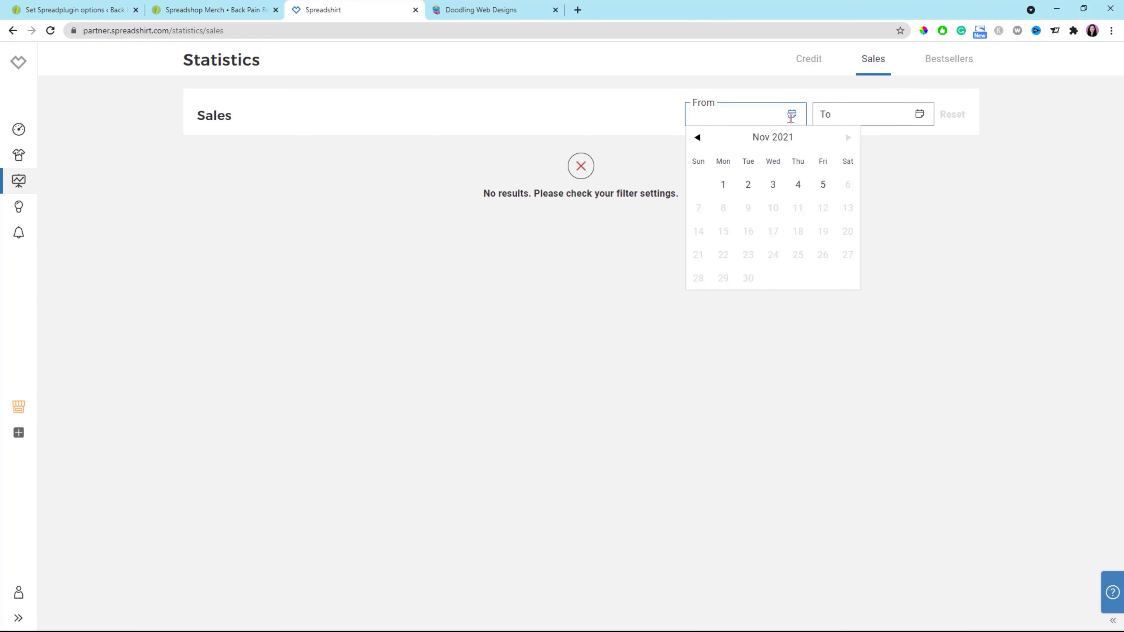
pyautogui.click(916, 114)
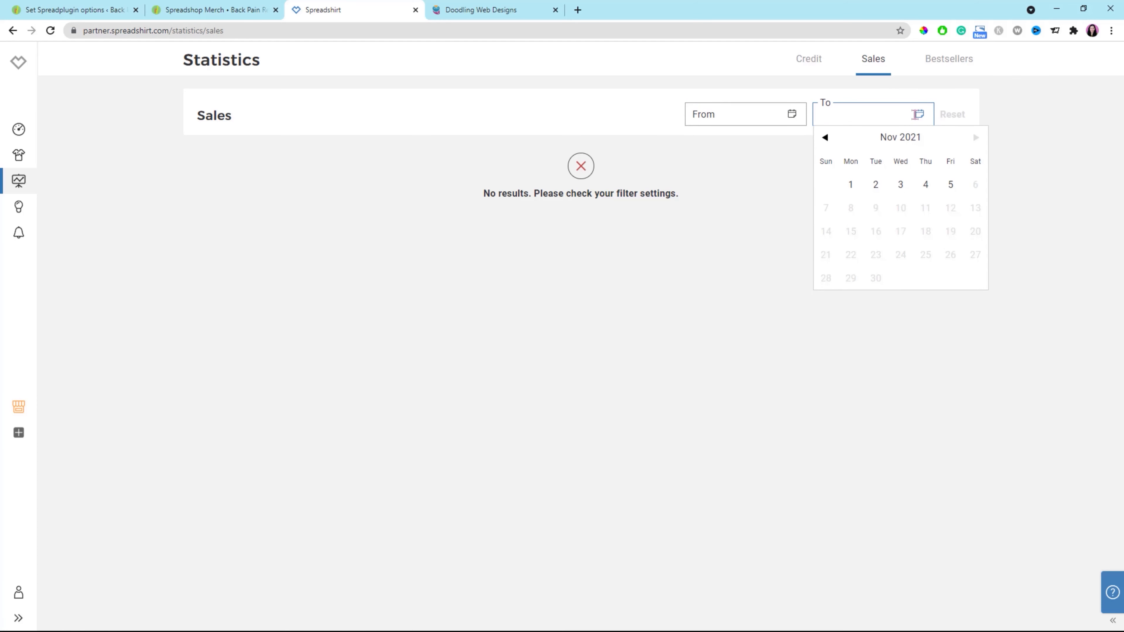
pyautogui.click(955, 86)
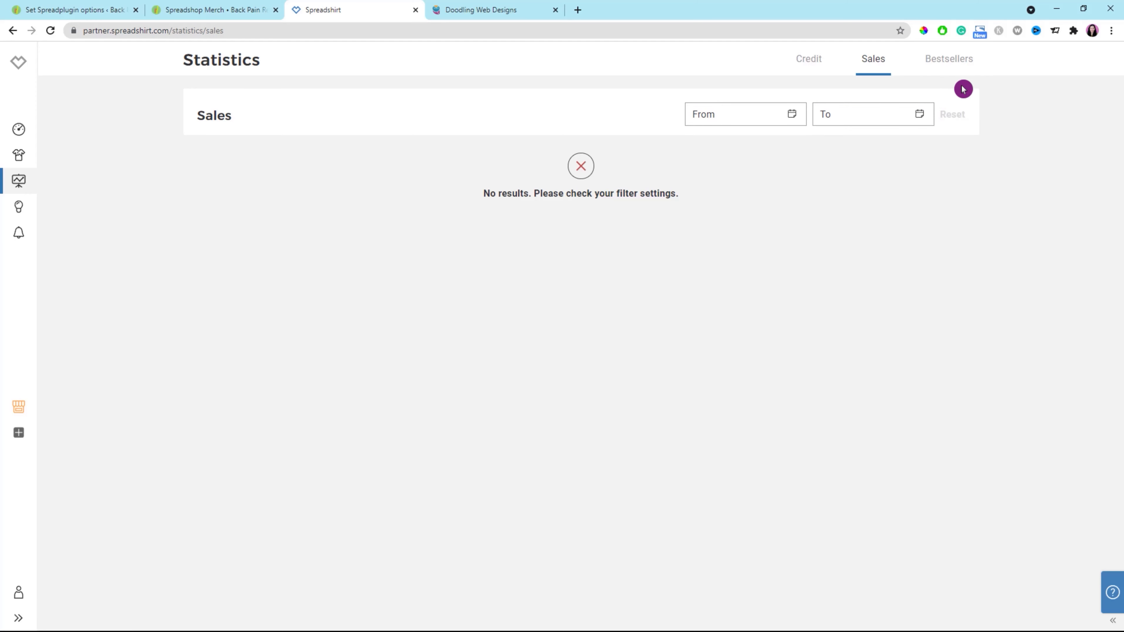
# Show the Bestsellers statistics by Products and look at the start and end date calendars.
pyautogui.click(951, 62)
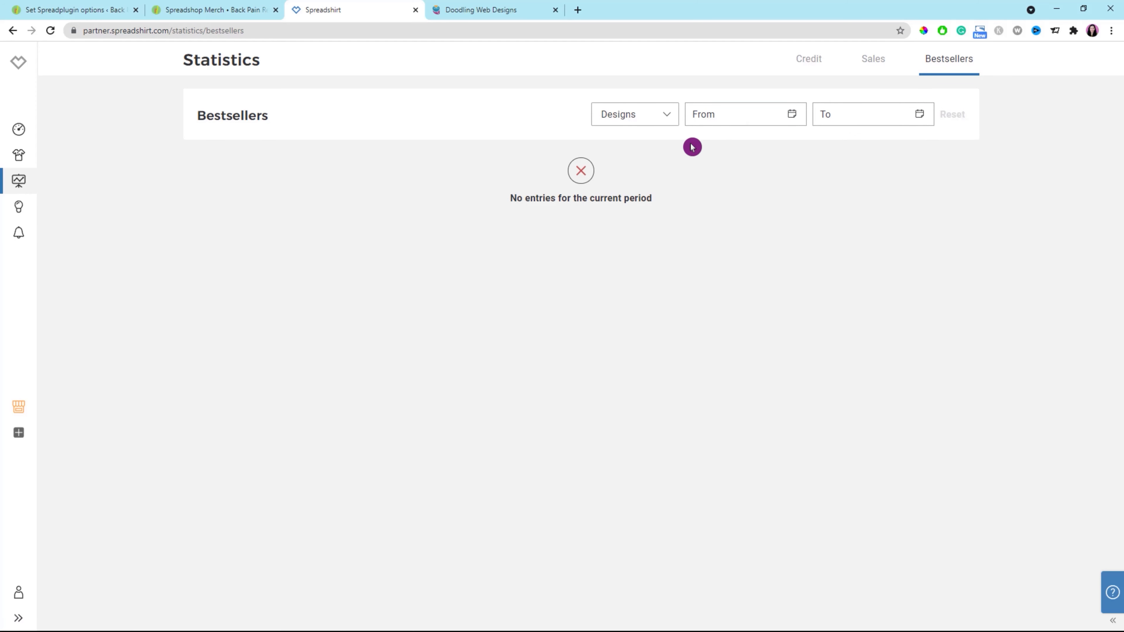
pyautogui.click(671, 124)
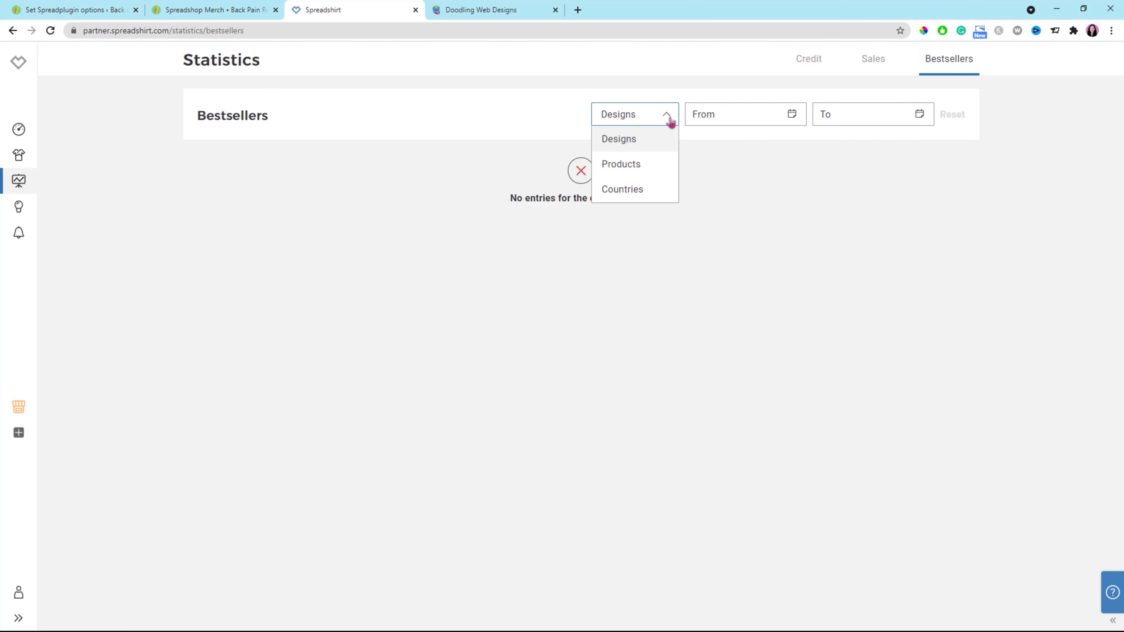
pyautogui.click(637, 167)
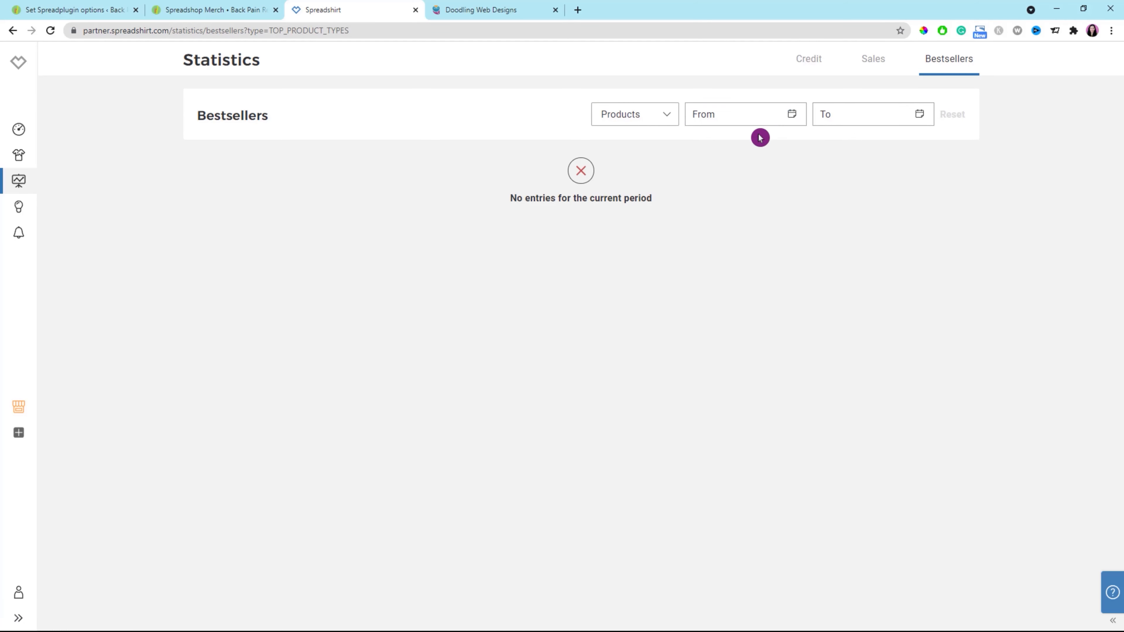
pyautogui.click(770, 114)
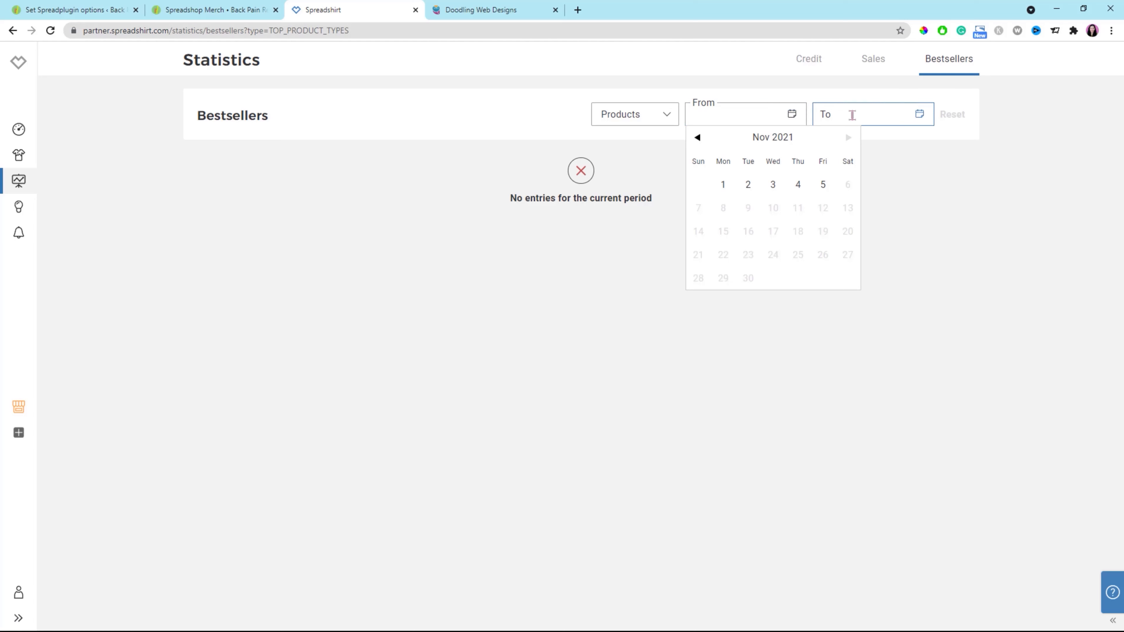
pyautogui.click(910, 111)
pyautogui.click(1037, 143)
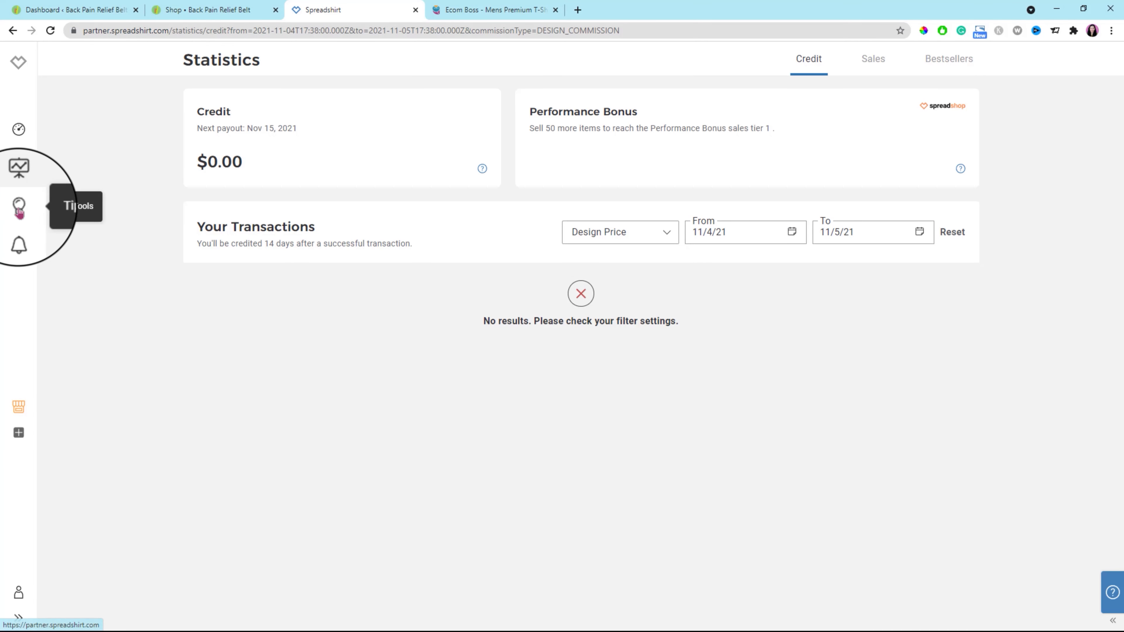
# Open the Tips & Tools page and look over its articles down to the Spreadshop Helpcenter.
pyautogui.click(19, 208)
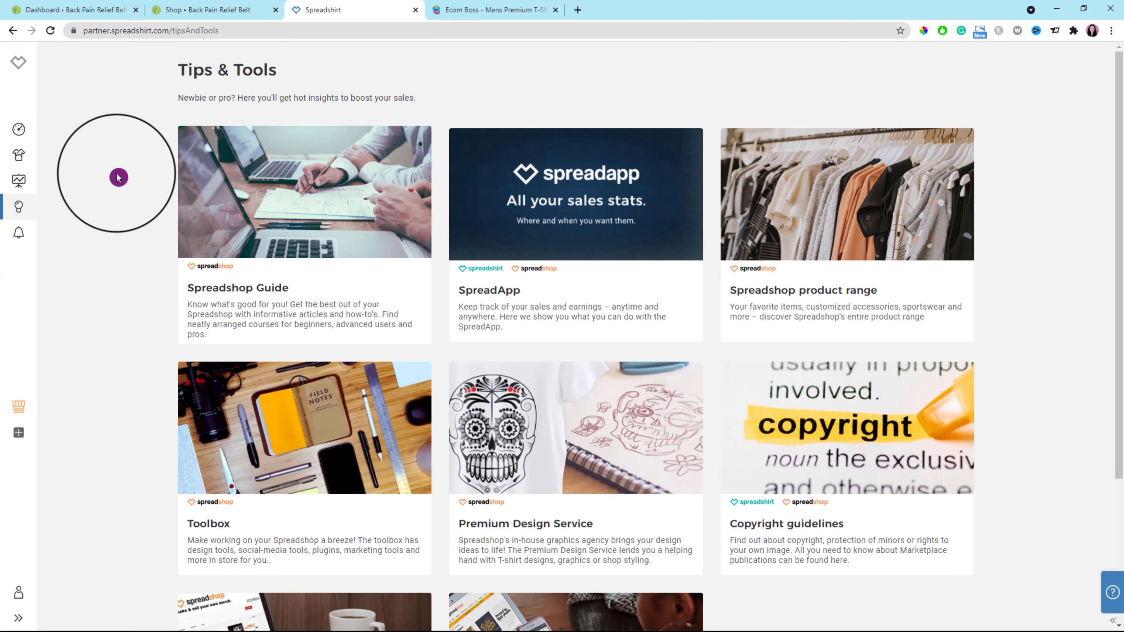
pyautogui.moveTo(310, 195)
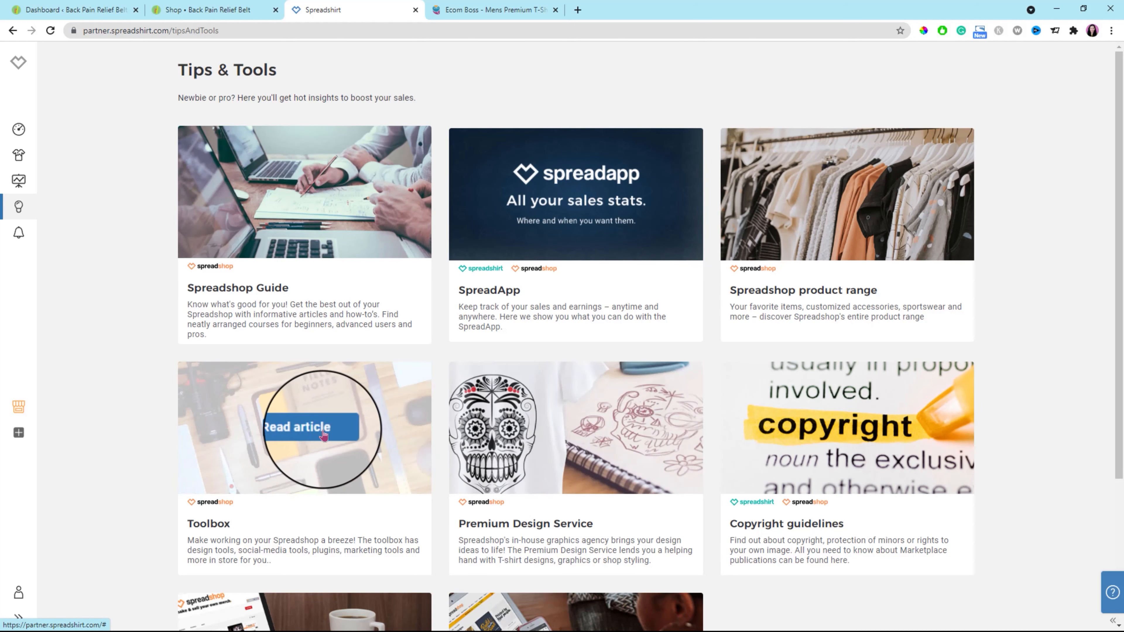
pyautogui.scroll(-4, 197, 477)
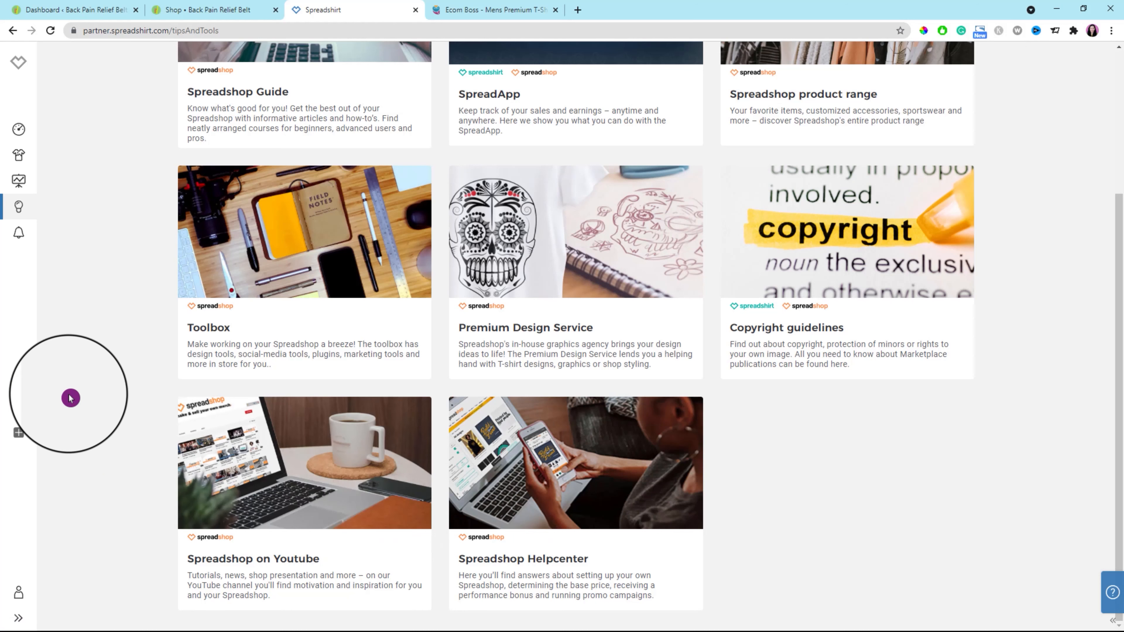
# Open the Notifications page and remove the personal inbox welcome message and the "Mission complete!" message.
pyautogui.click(18, 236)
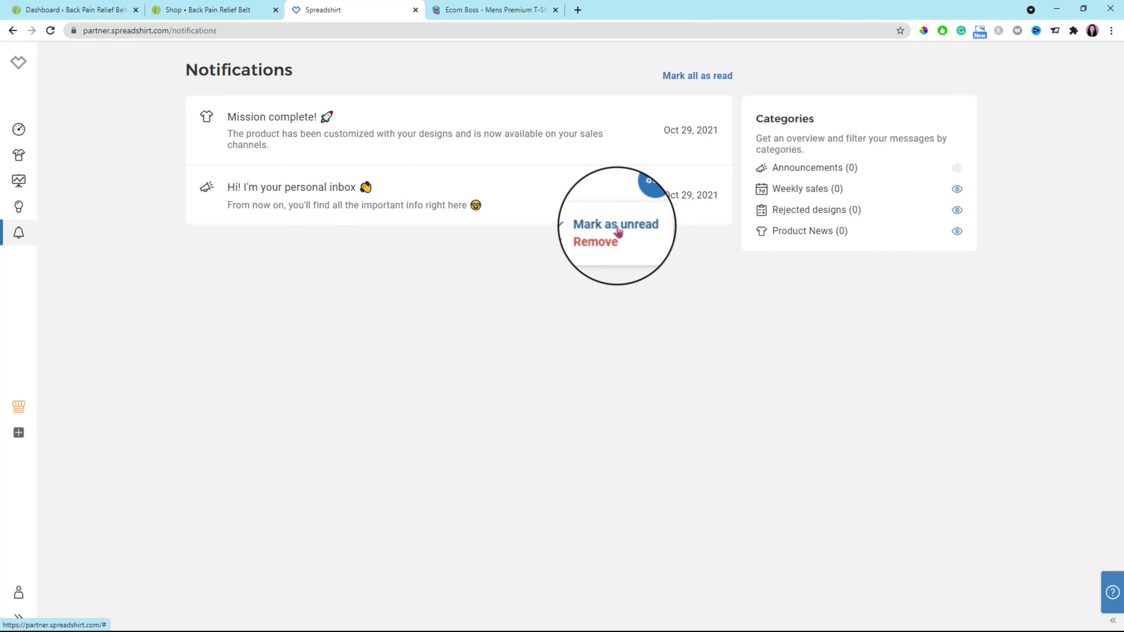
pyautogui.click(609, 238)
pyautogui.click(643, 130)
pyautogui.click(599, 178)
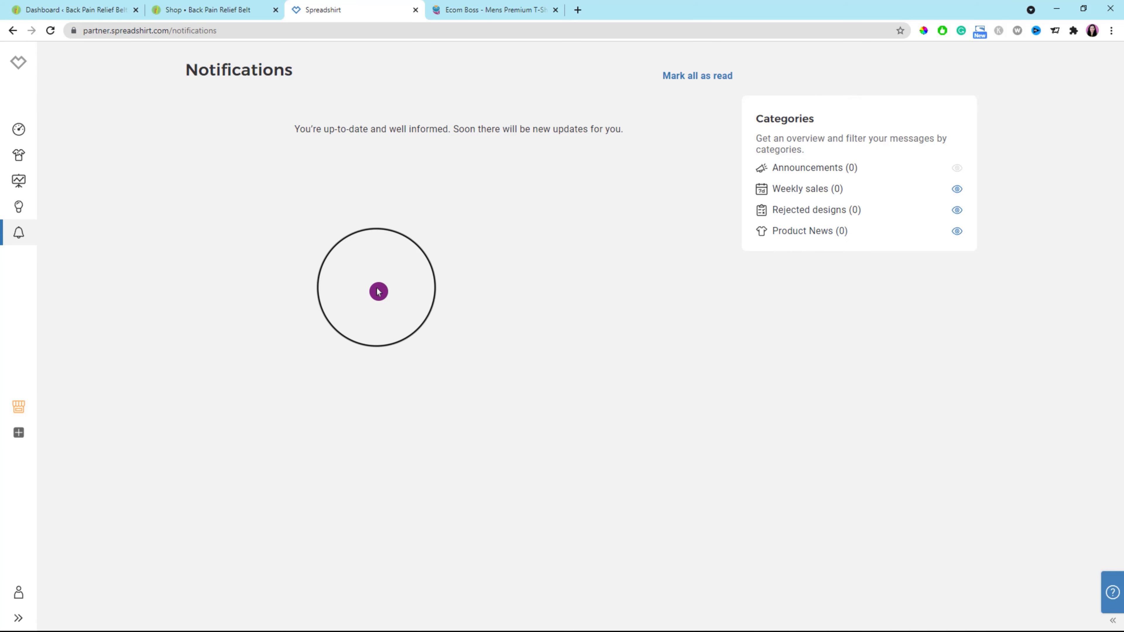
# Review the Spreadshirt and Spreadshop options for setting up another sales channel, dismiss them and open the Account page.
pyautogui.click(19, 434)
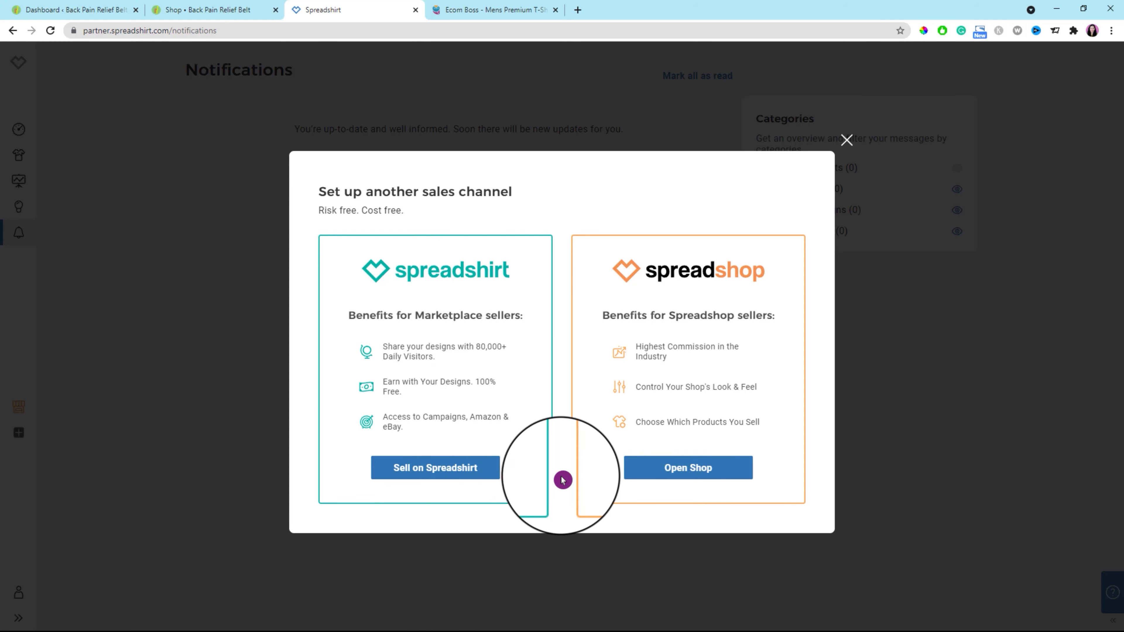
pyautogui.click(846, 142)
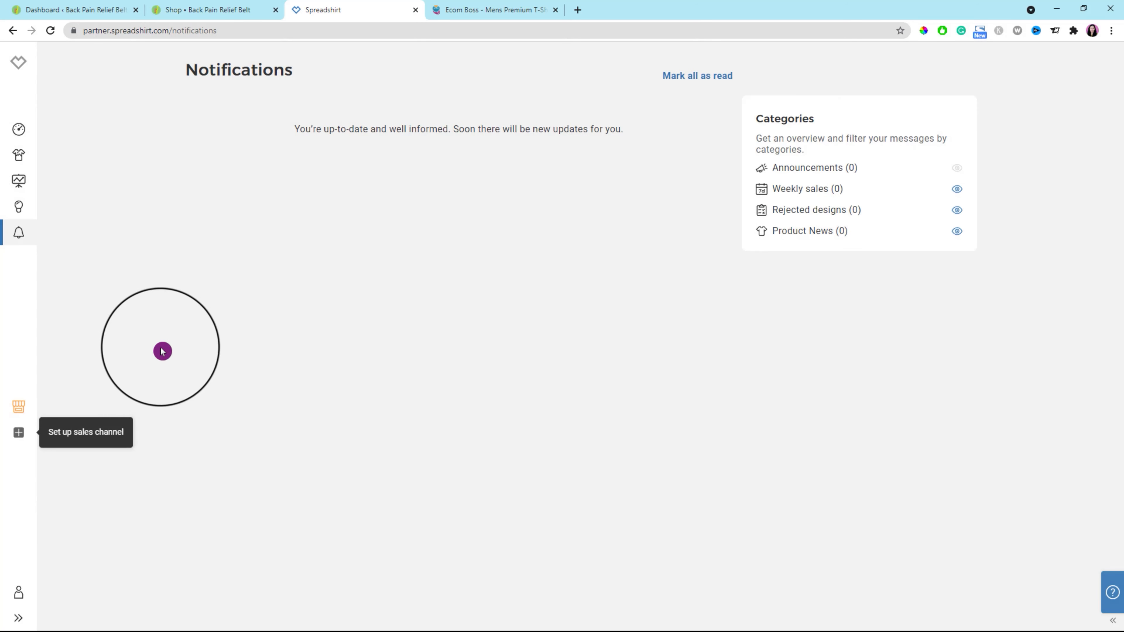
pyautogui.click(20, 598)
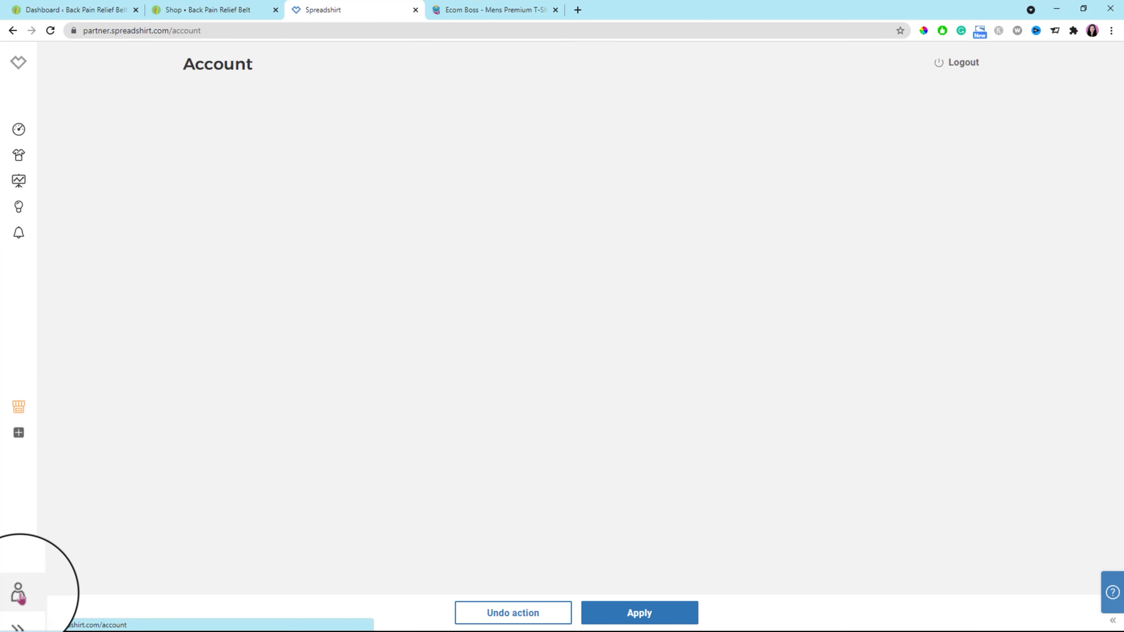
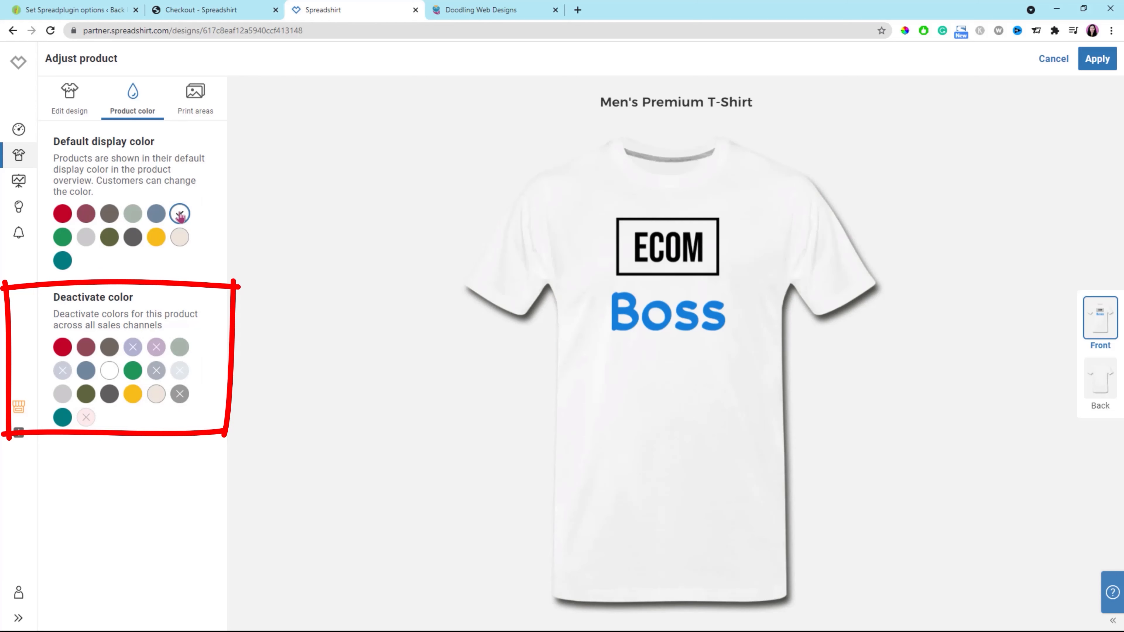
# Set yellow as the Men's Premium T-Shirt's default display color and deactivate its red, brown-gray, charcoal and teal colors.
pyautogui.click(134, 238)
pyautogui.click(157, 238)
pyautogui.click(109, 394)
pyautogui.click(109, 240)
pyautogui.click(133, 214)
pyautogui.click(133, 236)
pyautogui.click(86, 213)
pyautogui.click(62, 213)
pyautogui.click(62, 323)
pyautogui.click(86, 214)
pyautogui.click(109, 324)
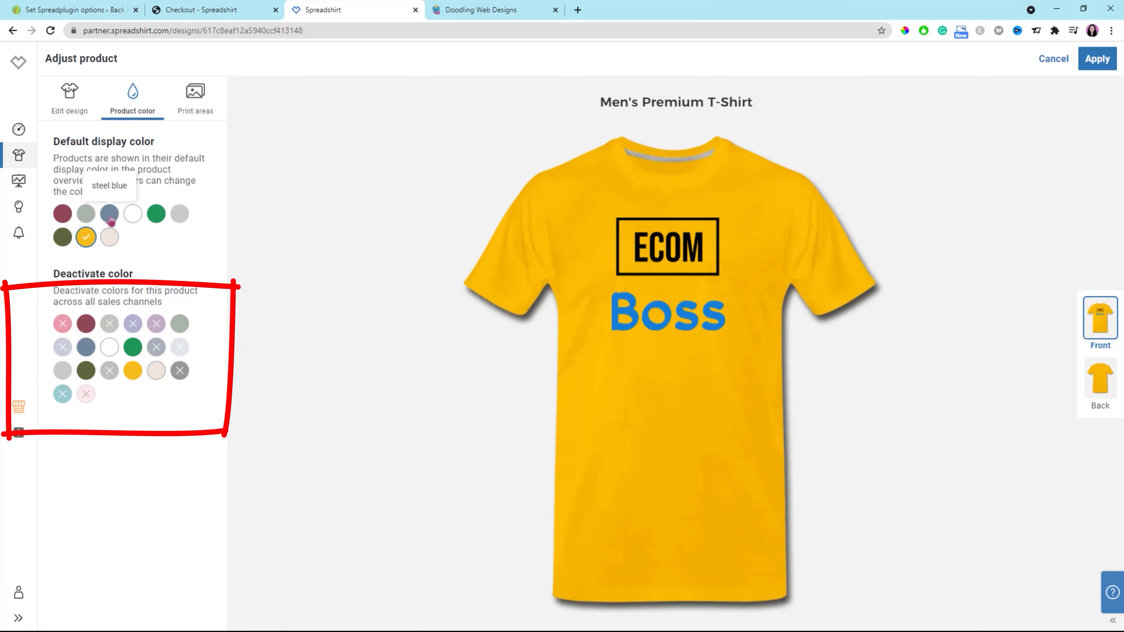
# Deactivate the steel blue, green, olive and beige colors of the Men's Premium T-Shirt, keeping yellow as its default display color.
pyautogui.click(157, 214)
pyautogui.click(133, 347)
pyautogui.click(180, 214)
pyautogui.click(86, 238)
pyautogui.click(156, 370)
pyautogui.click(86, 214)
pyautogui.click(109, 214)
pyautogui.click(86, 347)
pyautogui.click(86, 214)
pyautogui.click(133, 215)
pyautogui.click(156, 214)
pyautogui.click(86, 214)
pyautogui.click(62, 214)
pyautogui.click(110, 216)
pyautogui.click(156, 216)
pyautogui.click(86, 215)
pyautogui.click(179, 216)
pyautogui.click(85, 347)
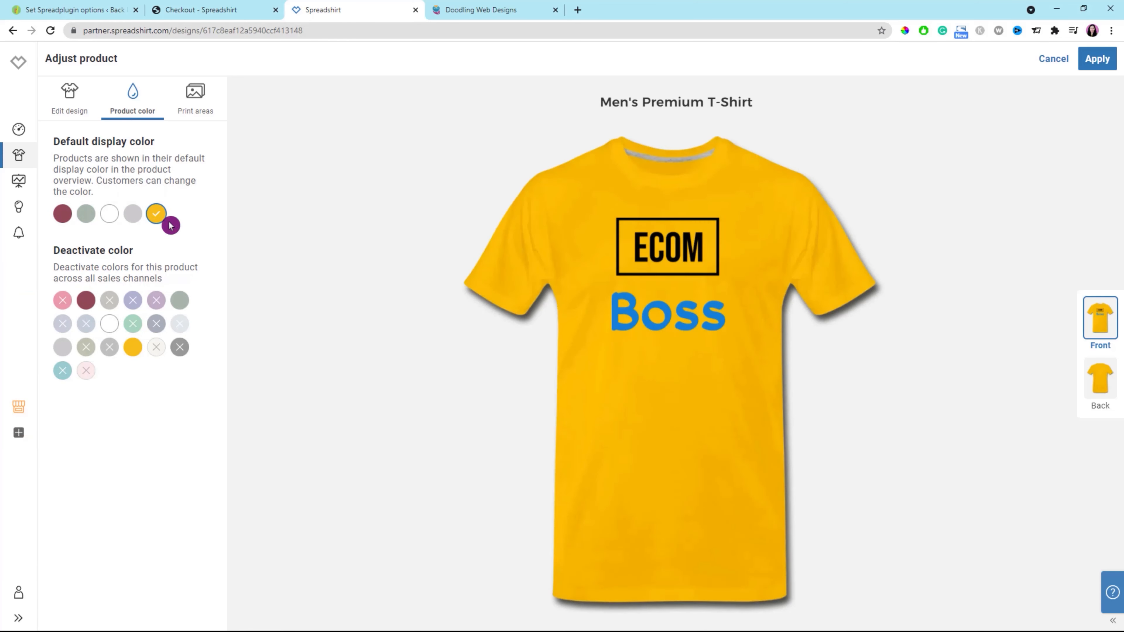
# Apply the shirt's color changes, view its print areas and apply the product adjustments.
pyautogui.click(1096, 60)
pyautogui.click(644, 615)
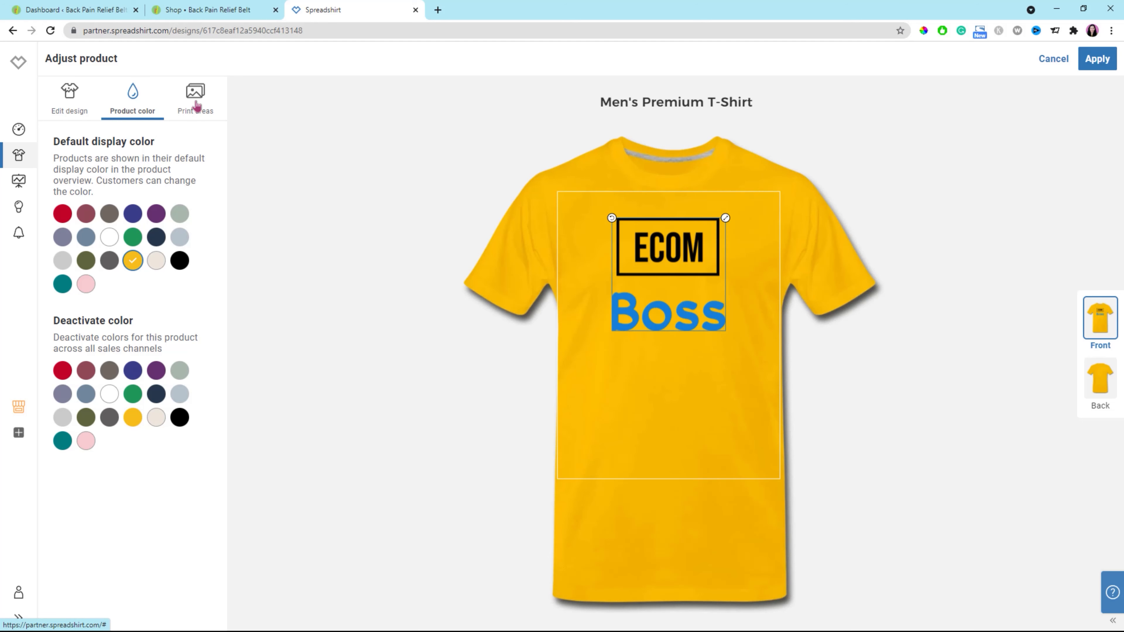
pyautogui.click(197, 107)
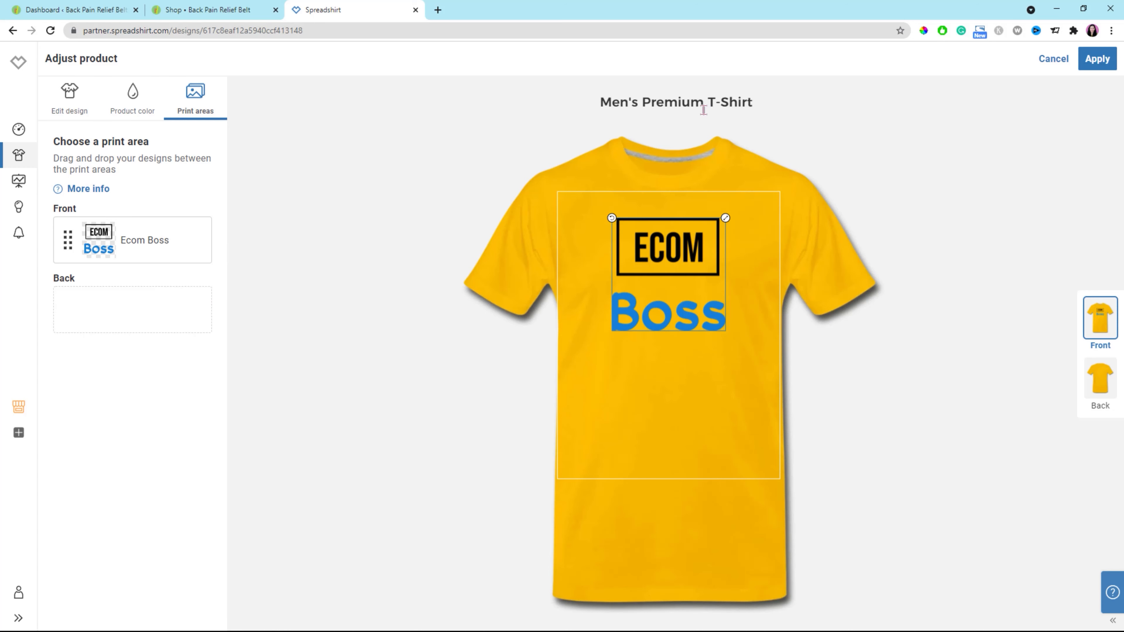
pyautogui.click(1097, 58)
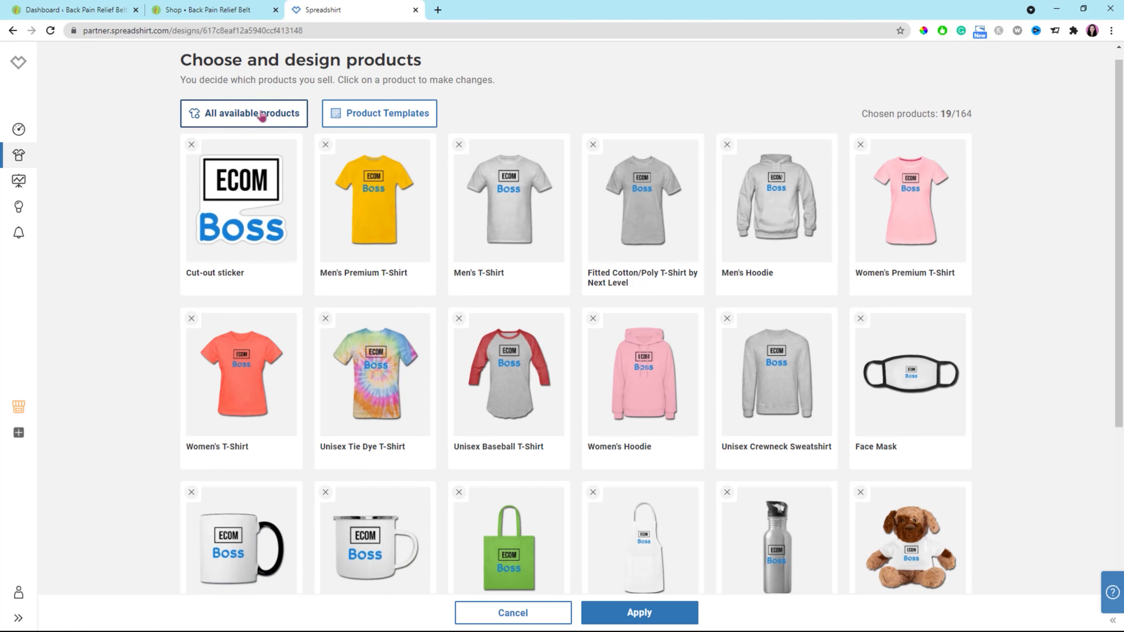
# Add the Unisex Colorblock Hoodie from all available products to the Ecom Boss design's product selection.
pyautogui.click(262, 116)
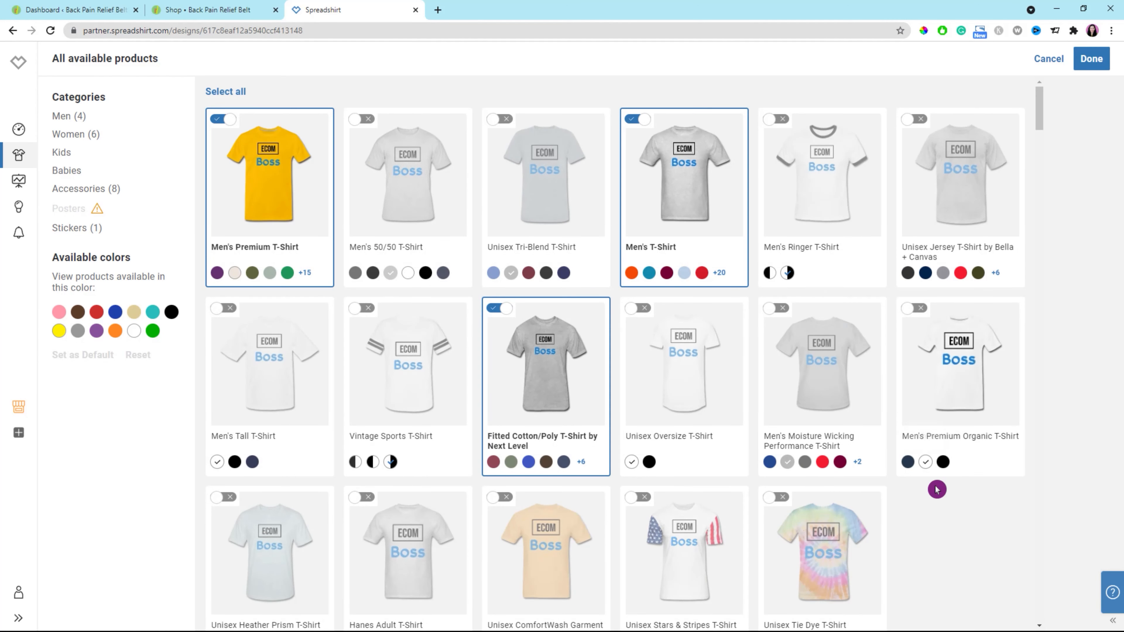
pyautogui.scroll(-3, 953, 521)
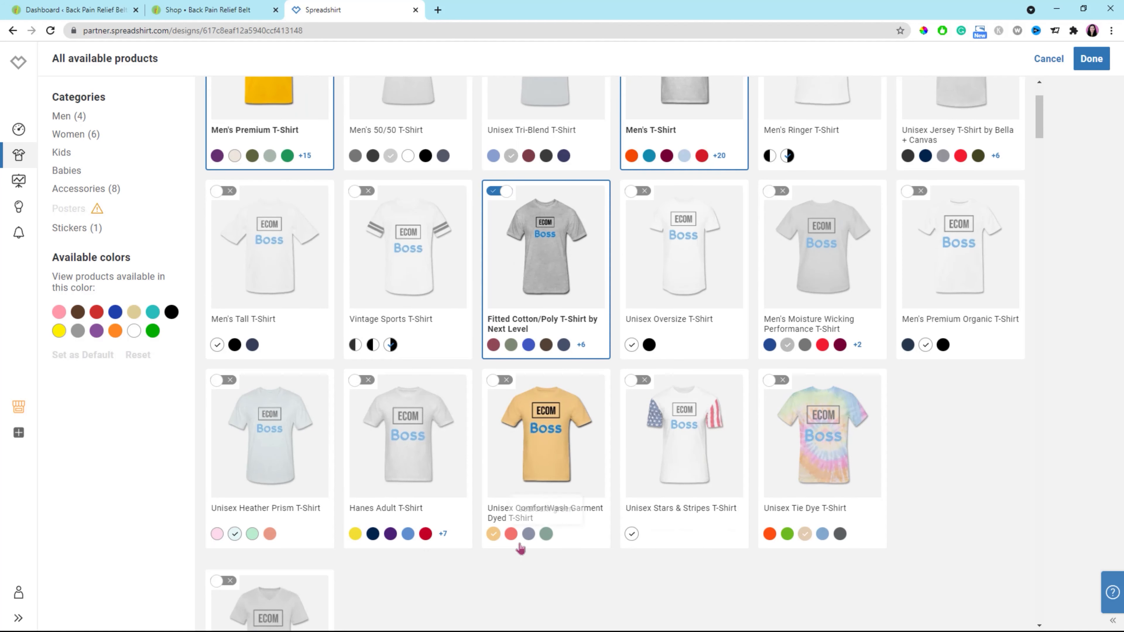
pyautogui.scroll(-4, 458, 545)
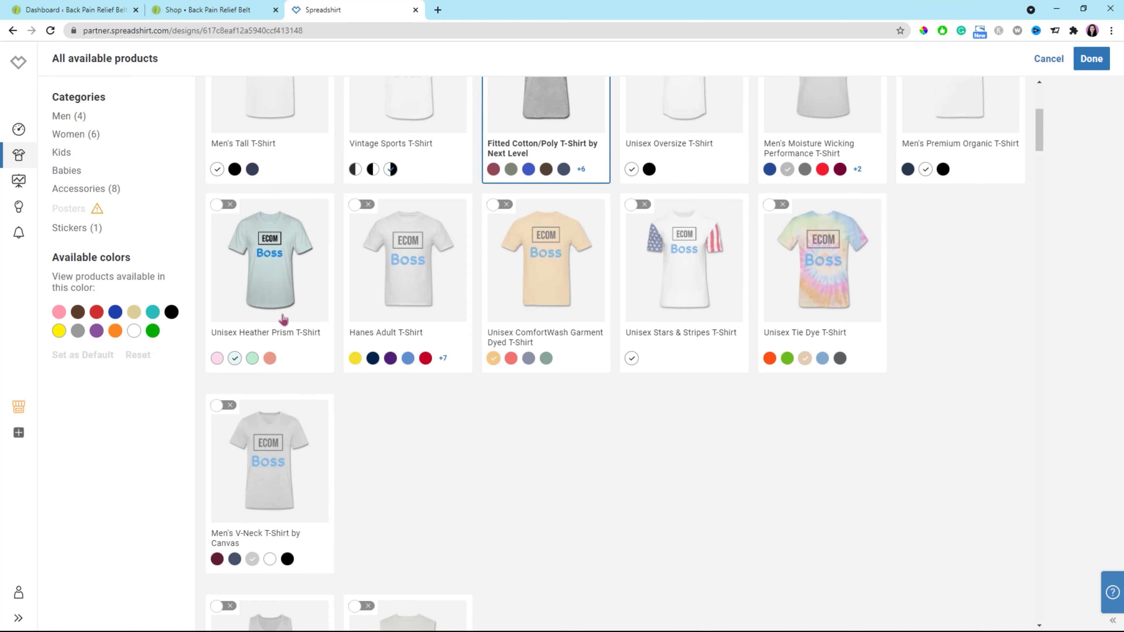
pyautogui.scroll(-9, 389, 444)
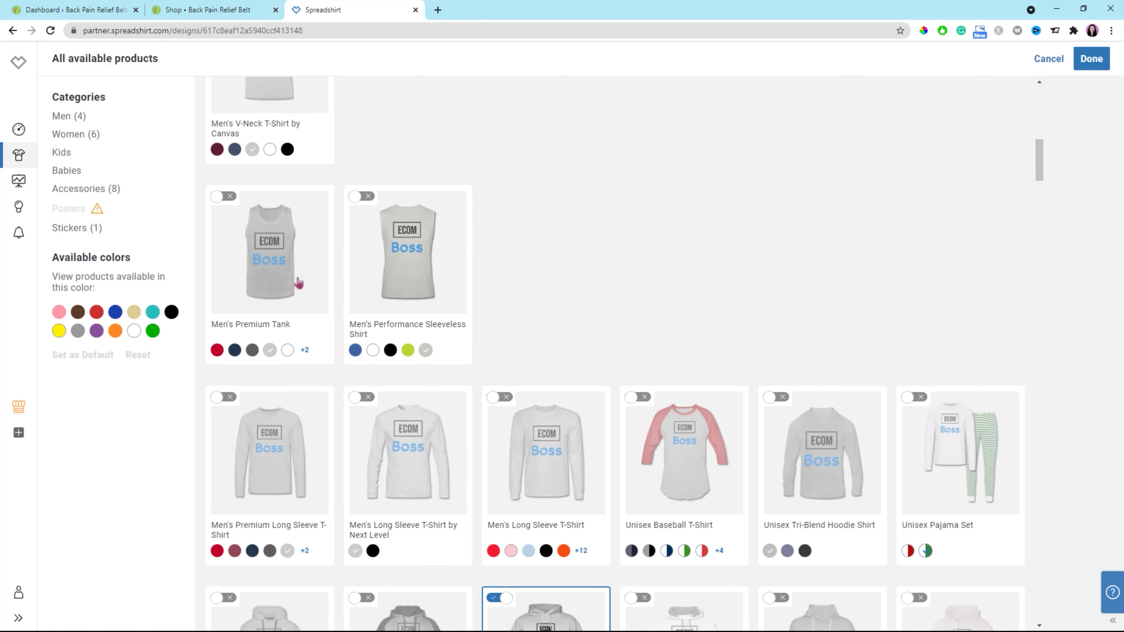
pyautogui.scroll(-1, 625, 315)
pyautogui.scroll(-2, 527, 374)
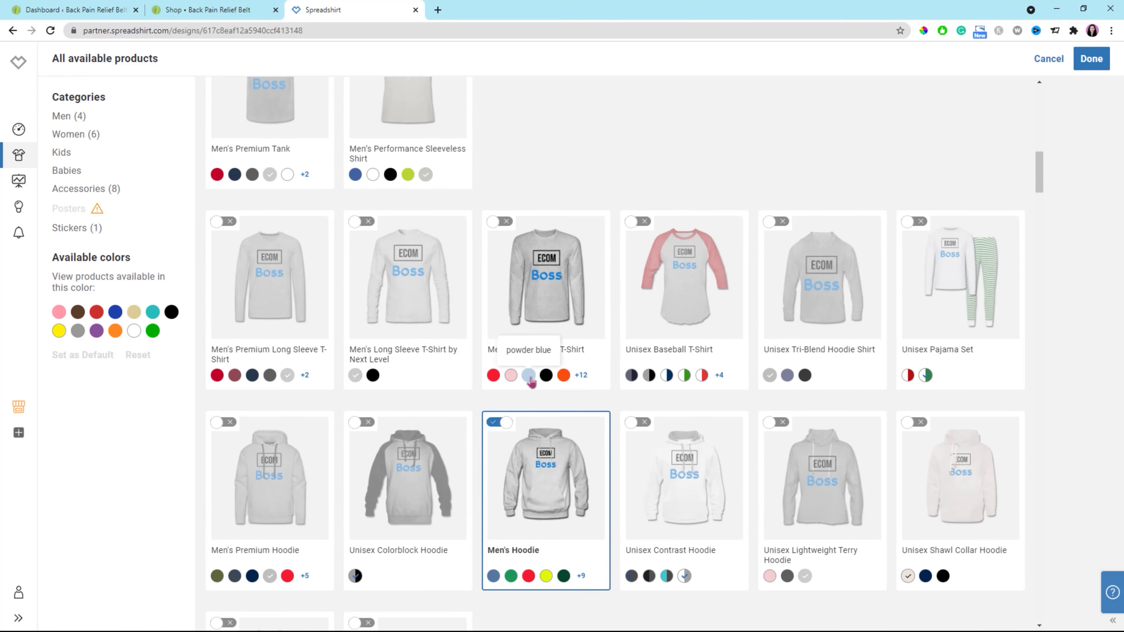
pyautogui.scroll(-1, 489, 388)
pyautogui.scroll(-2, 456, 437)
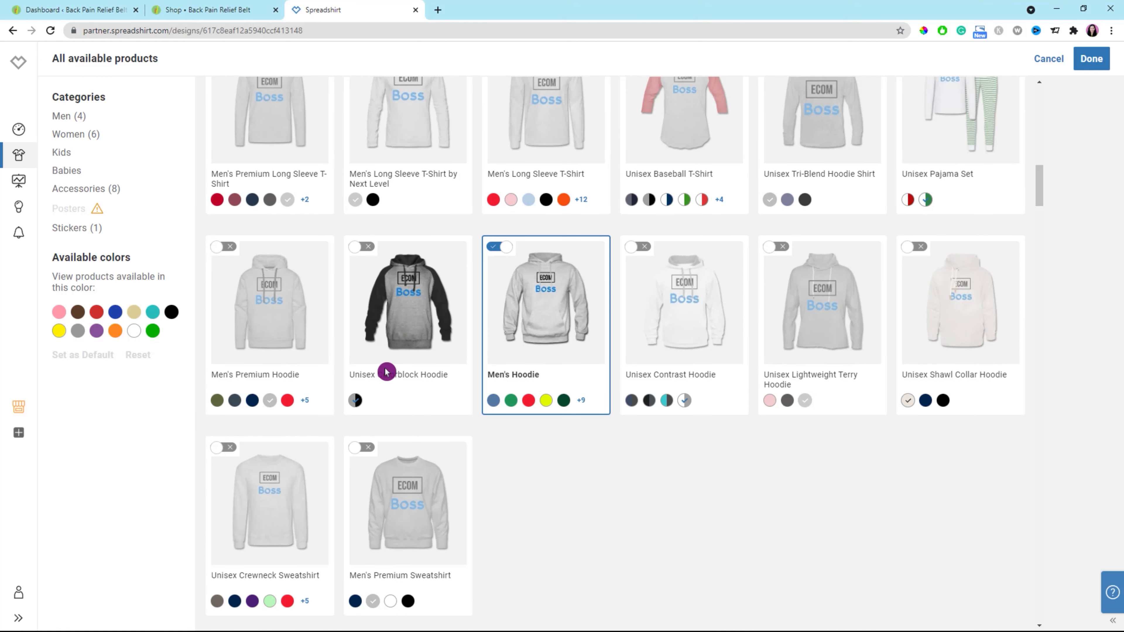
pyautogui.click(356, 247)
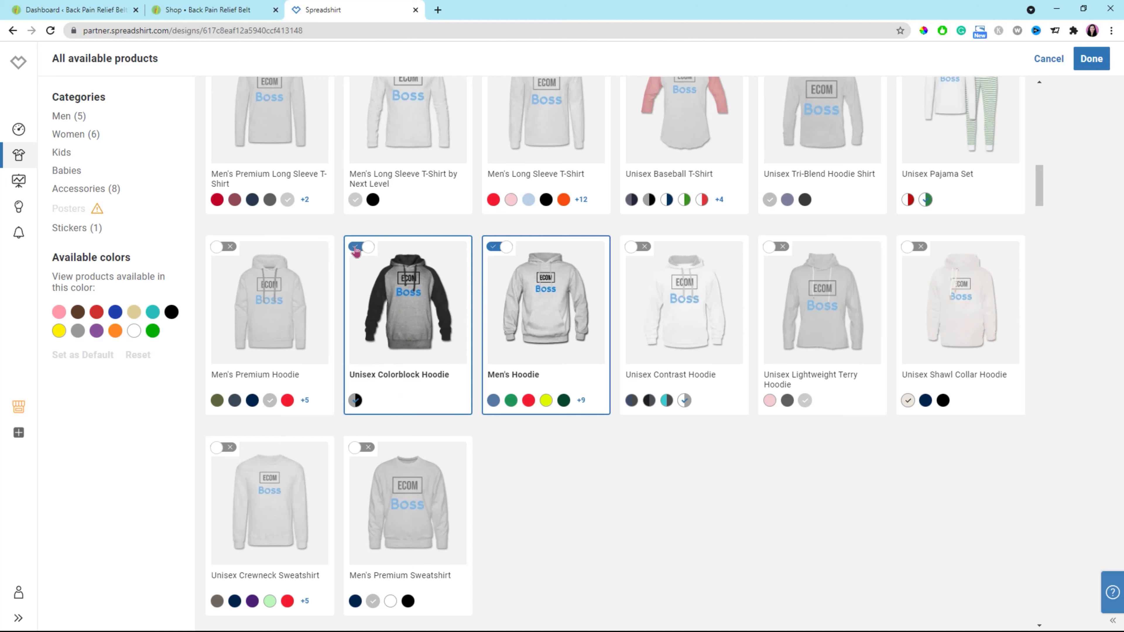
pyautogui.click(1092, 63)
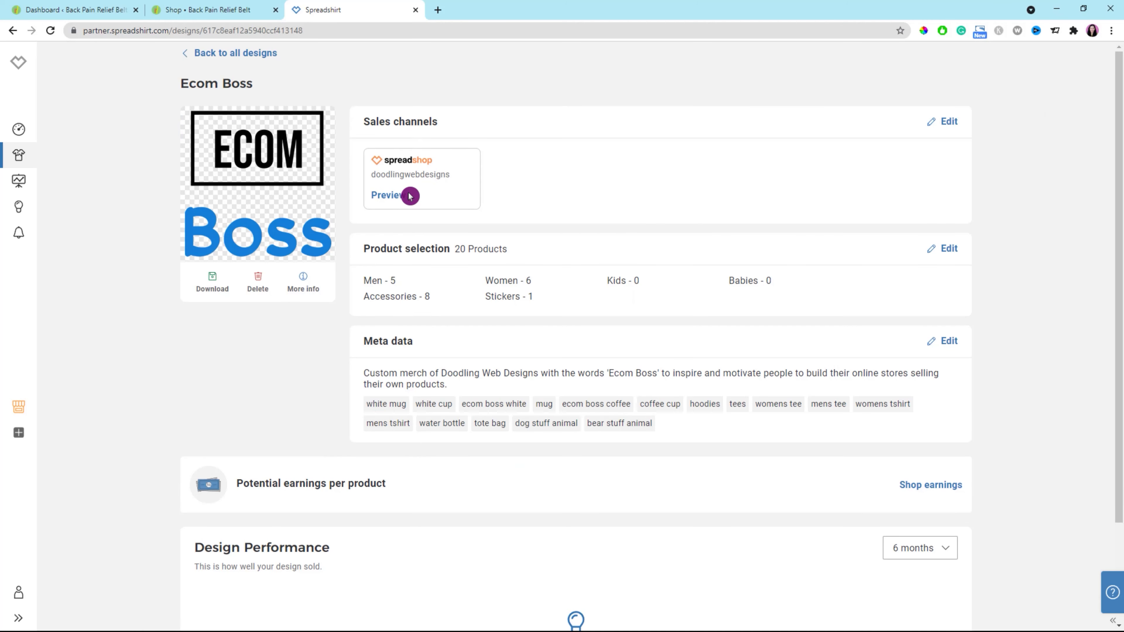
# Switch the Ecom Boss design's Spreadshop sales channel off and on again, and apply the sales channel settings.
pyautogui.click(941, 125)
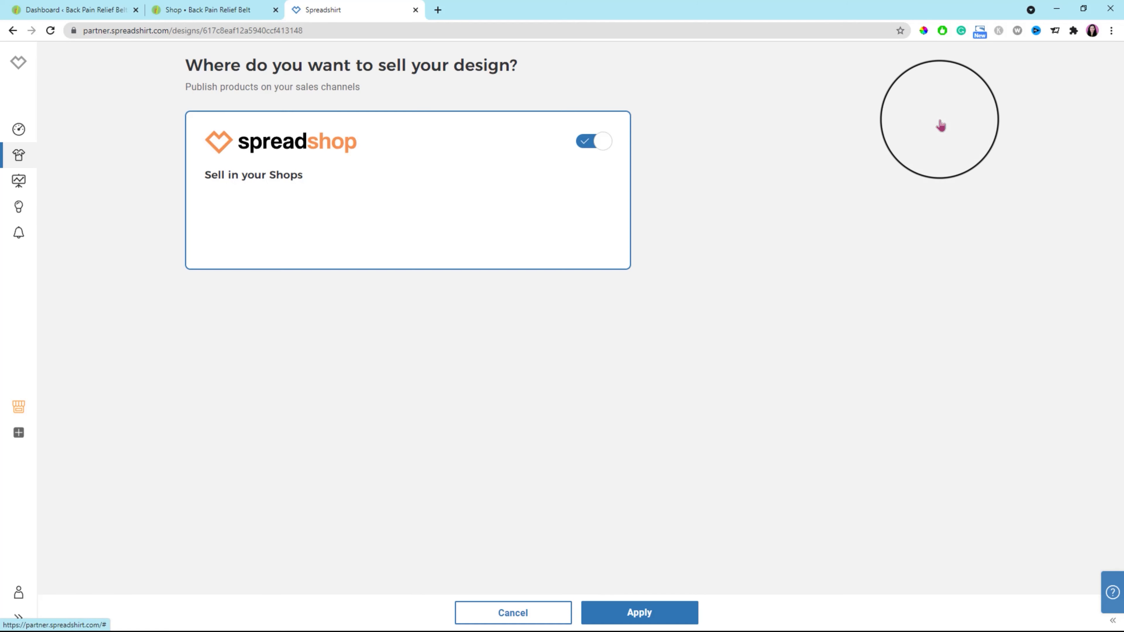
pyautogui.click(595, 146)
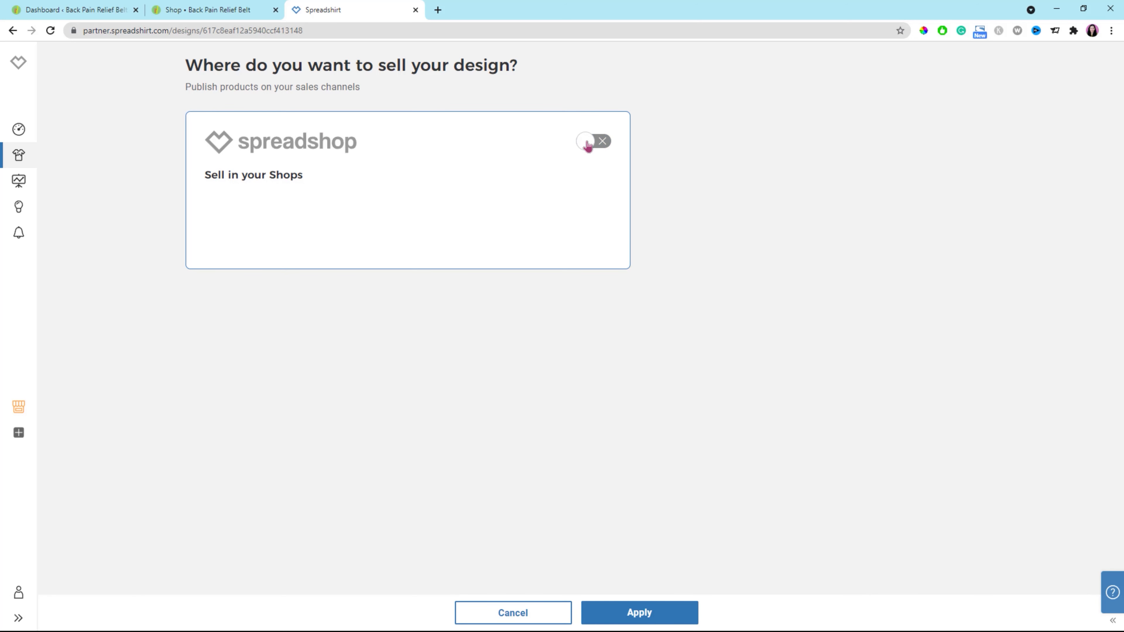
pyautogui.click(587, 146)
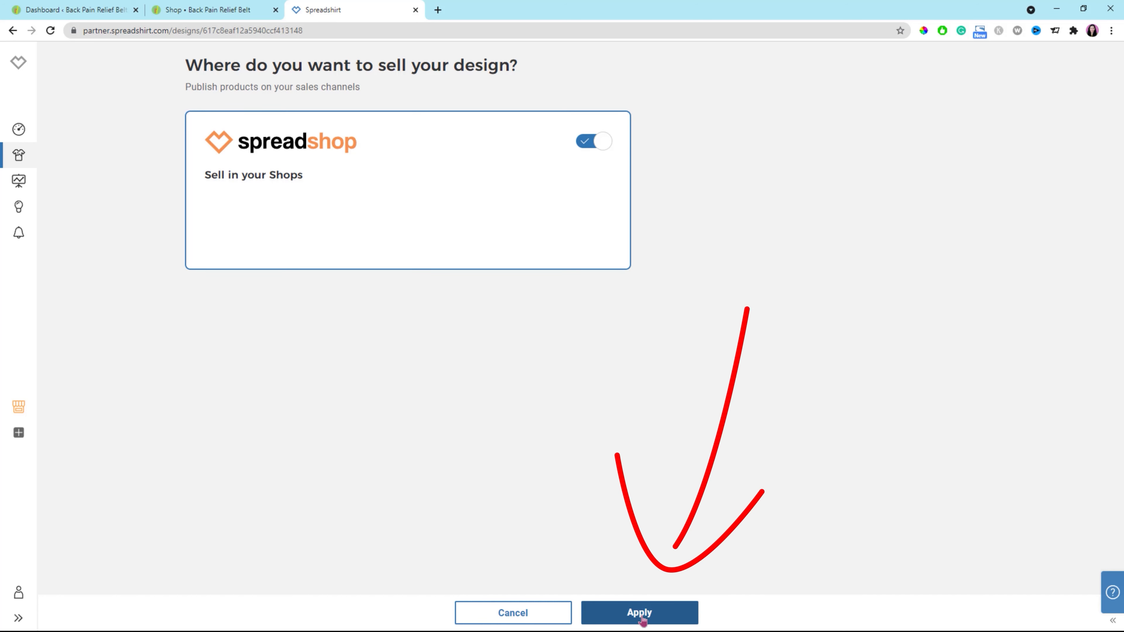
pyautogui.click(642, 616)
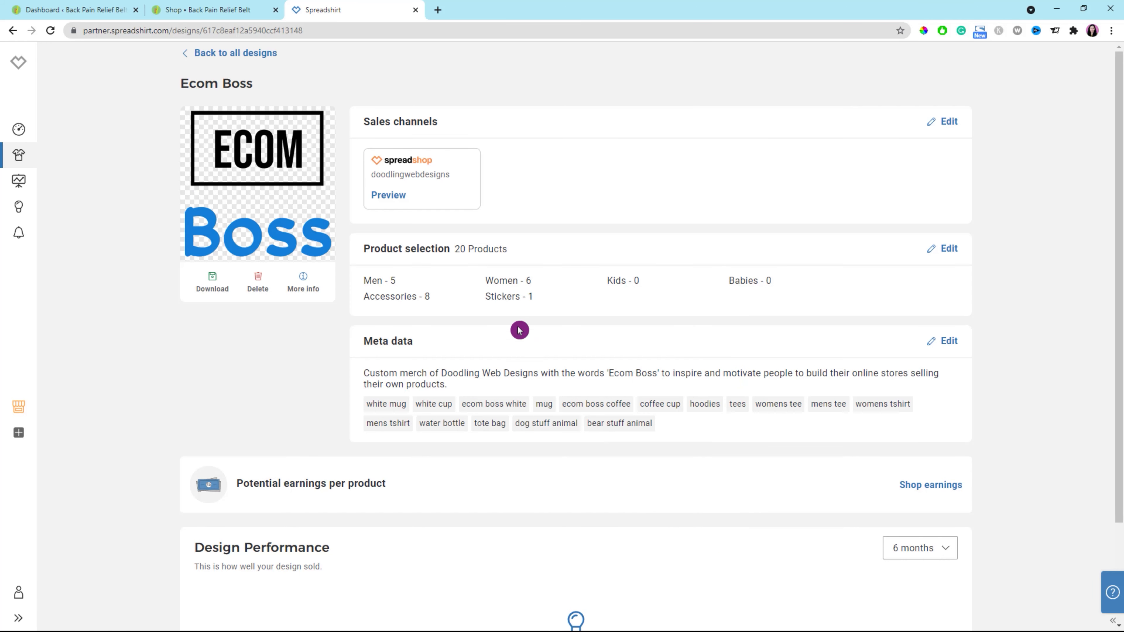
# Preview the Ecom Boss design in the shop and look over its product page down to the tags and footer.
pyautogui.click(388, 197)
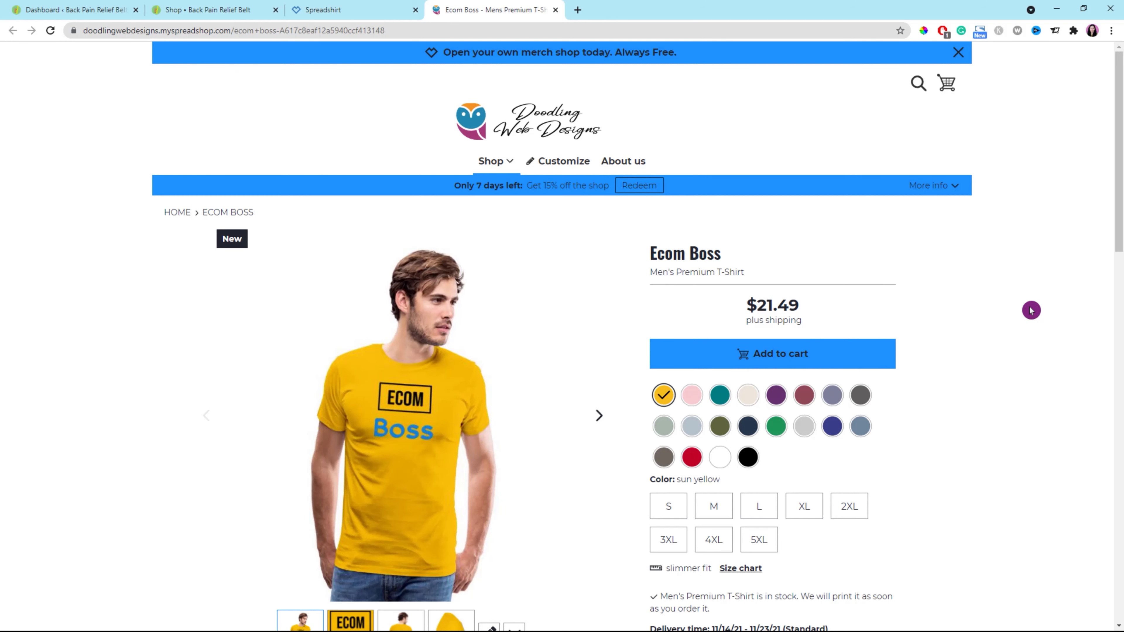
pyautogui.scroll(-6, 1031, 310)
pyautogui.scroll(-7, 1032, 310)
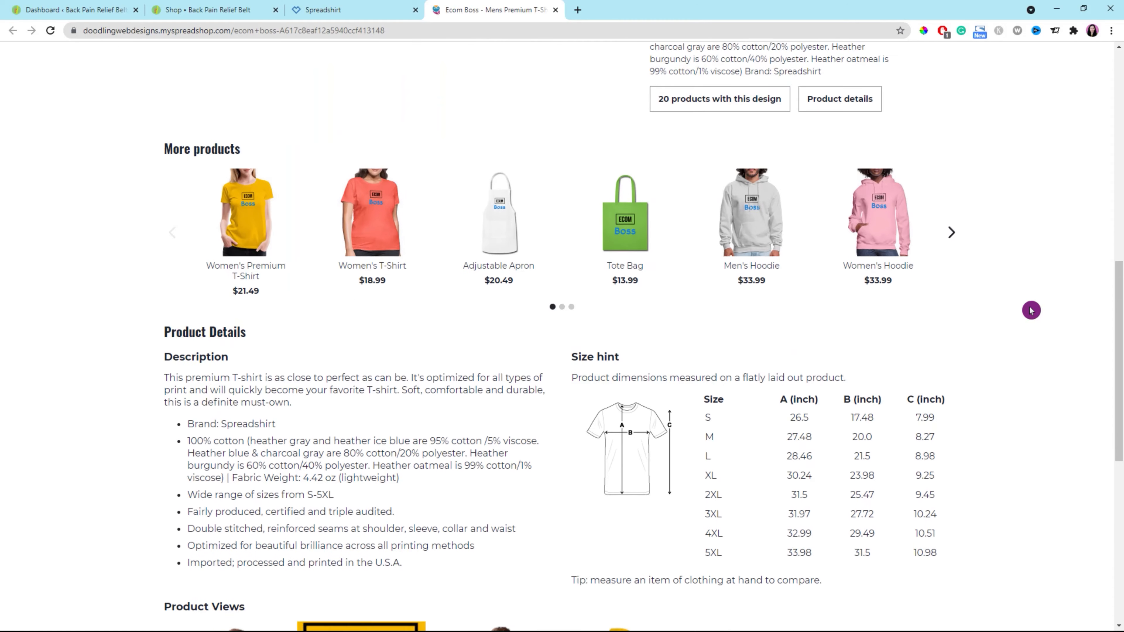
pyautogui.scroll(-10, 1031, 310)
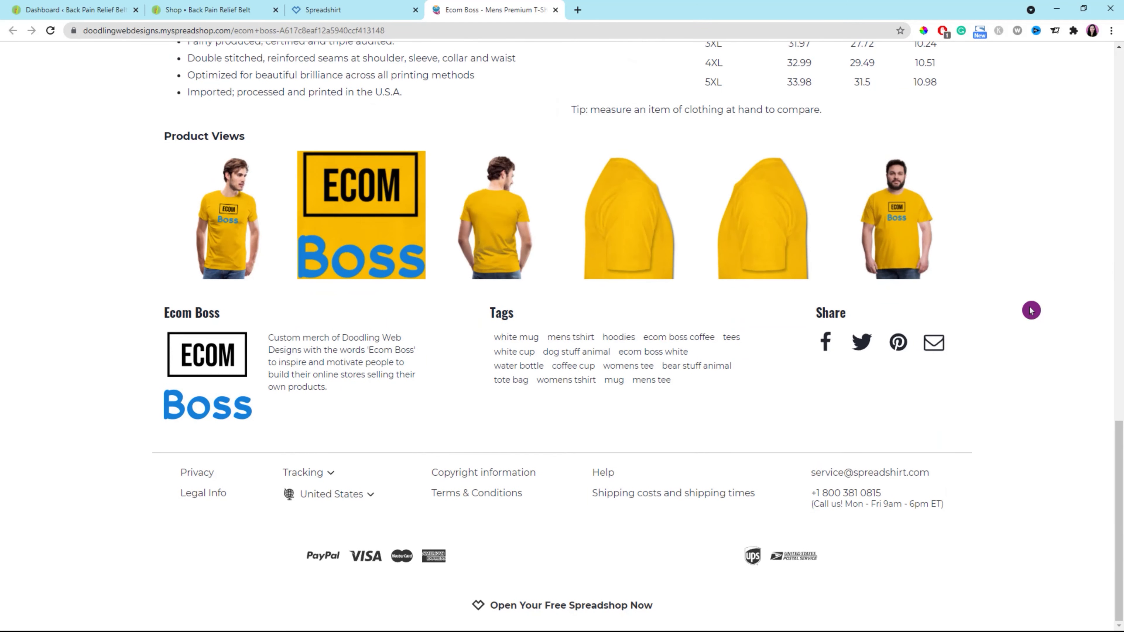
pyautogui.scroll(20, 1031, 310)
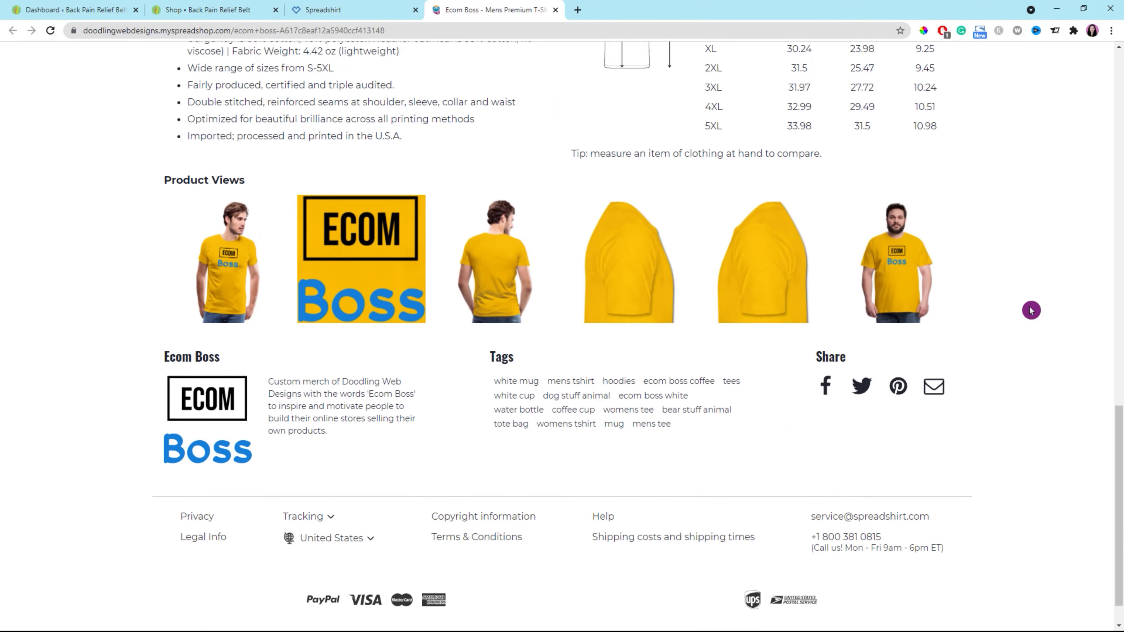
pyautogui.scroll(1, 1031, 310)
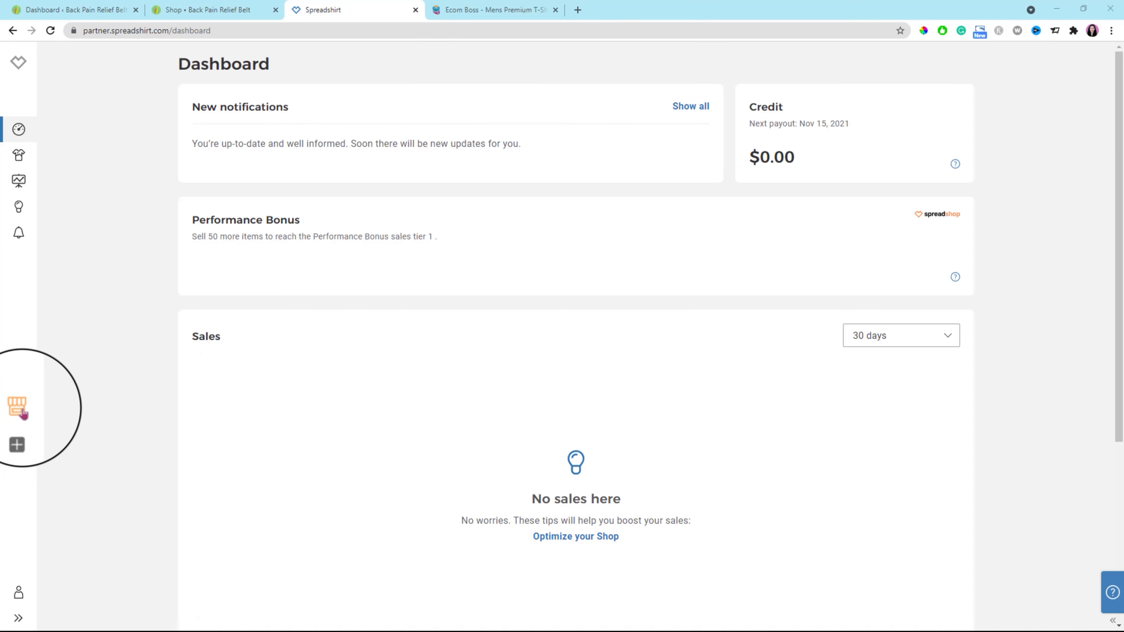
# Open the Info & SEO settings in the General section of the Spreadshop shop settings.
pyautogui.click(19, 410)
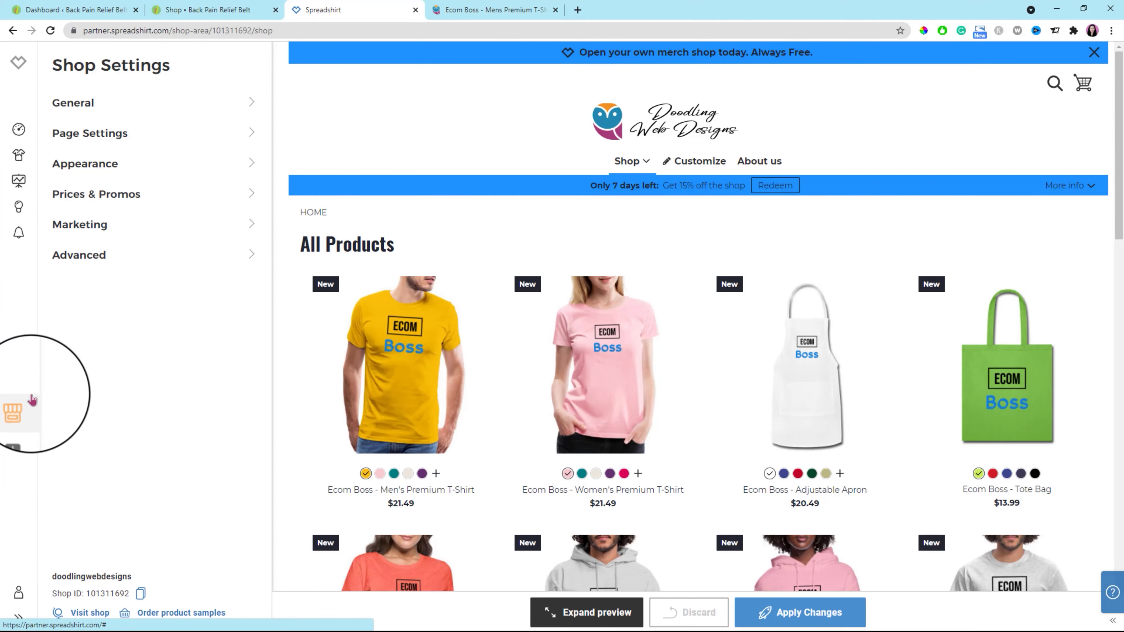
pyautogui.click(98, 109)
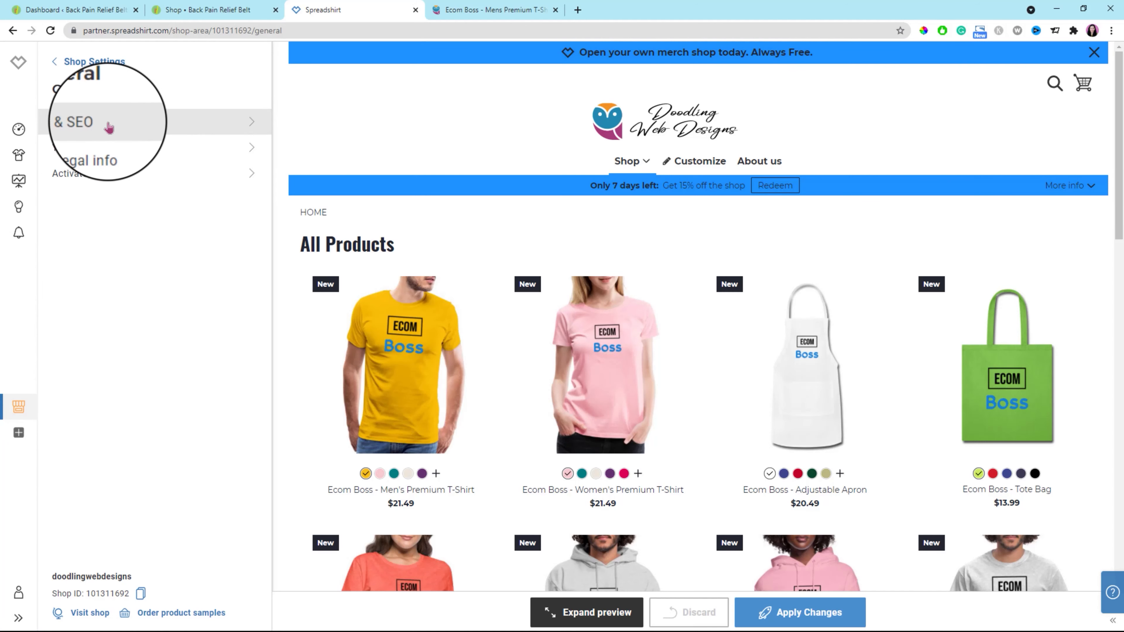
pyautogui.click(123, 127)
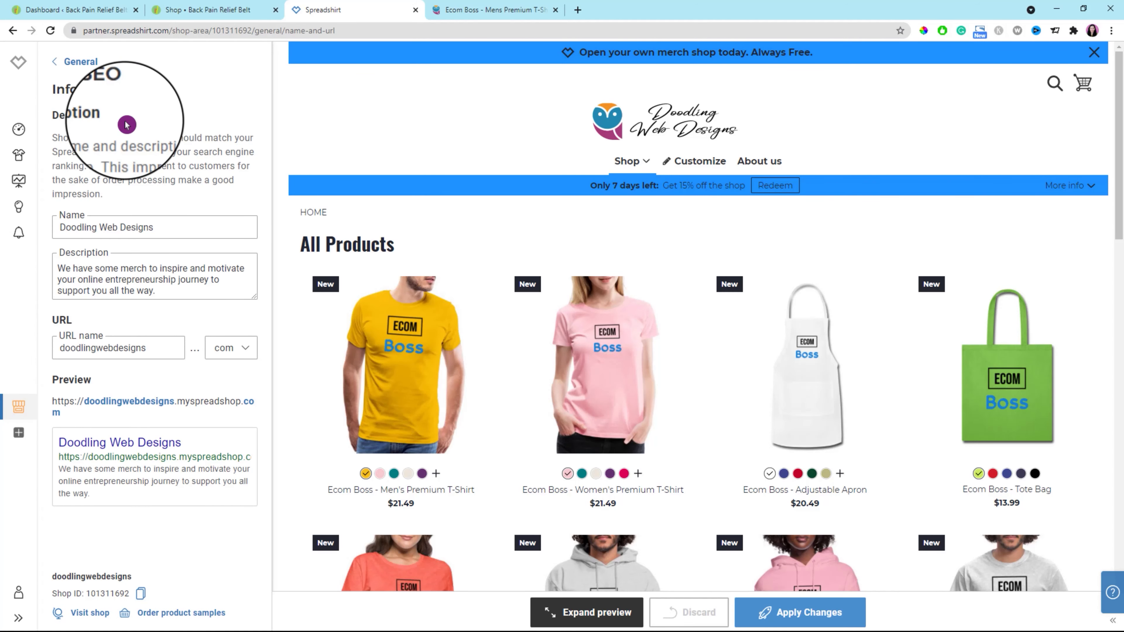
# Look over the shop's name and description and enlarge the description box.
pyautogui.click(171, 228)
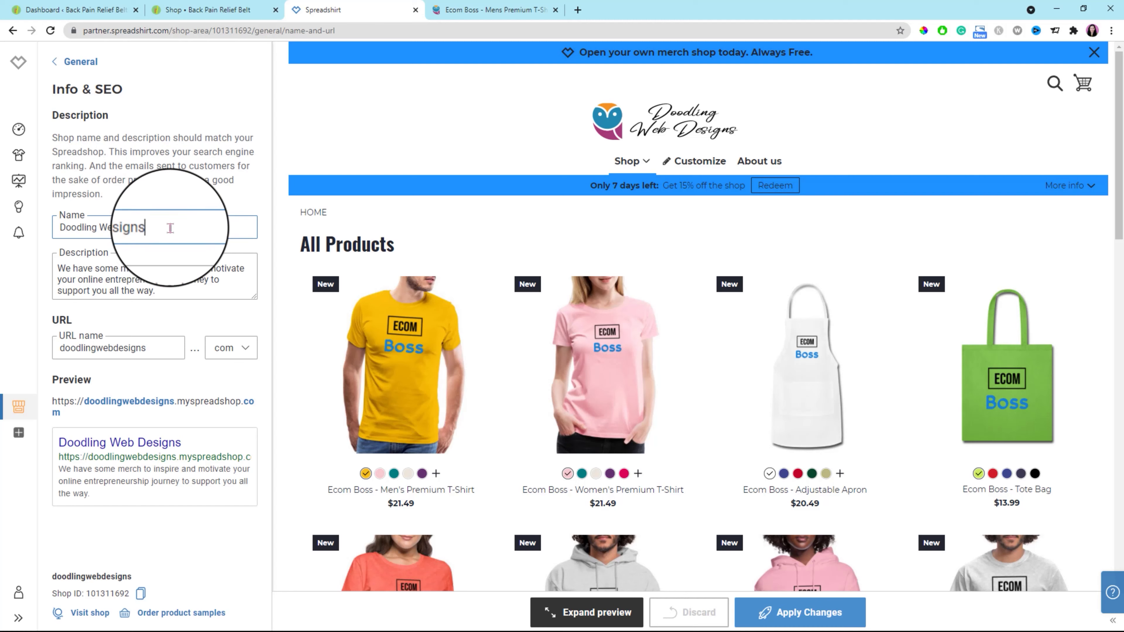
pyautogui.moveTo(171, 228); pyautogui.dragTo(51, 231)
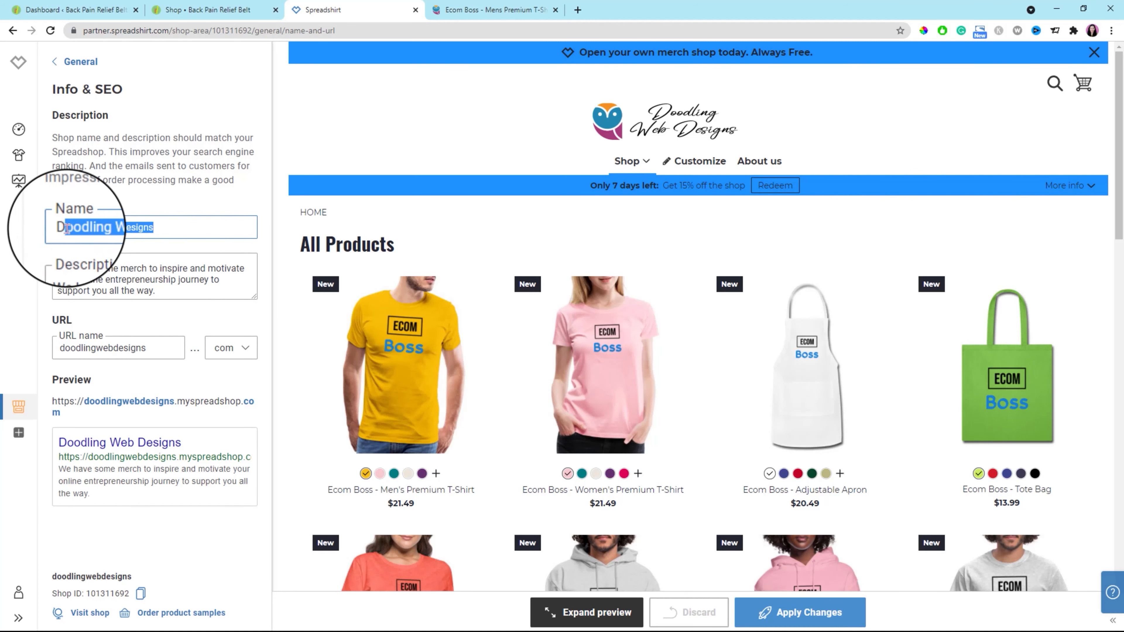
pyautogui.moveTo(57, 268); pyautogui.dragTo(168, 287)
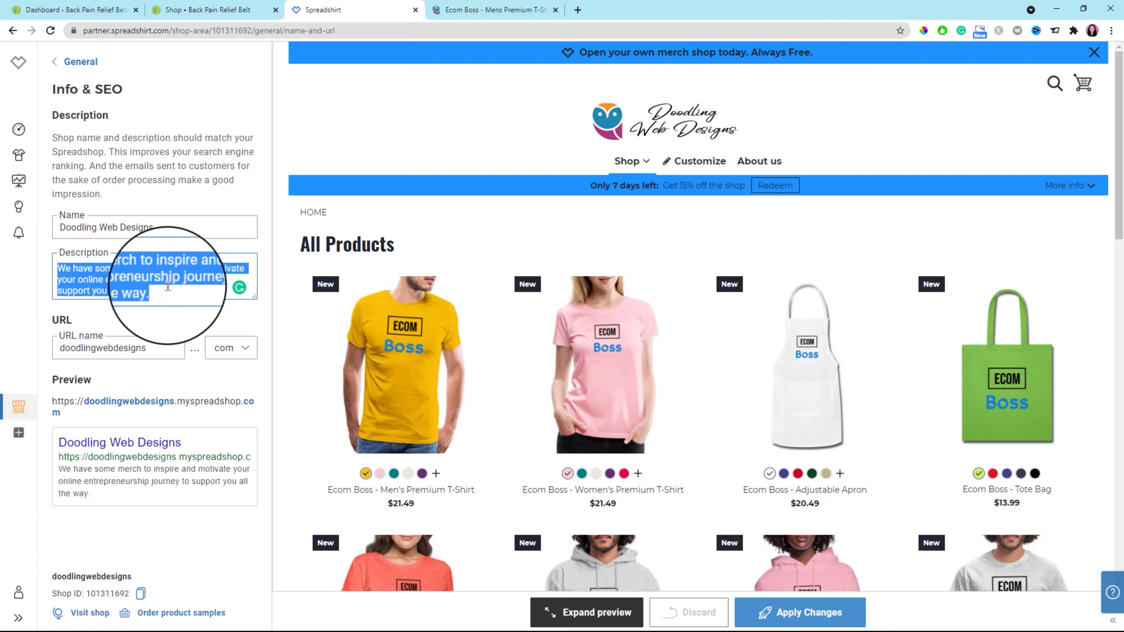
pyautogui.moveTo(256, 298); pyautogui.dragTo(255, 335)
pyautogui.click(168, 301)
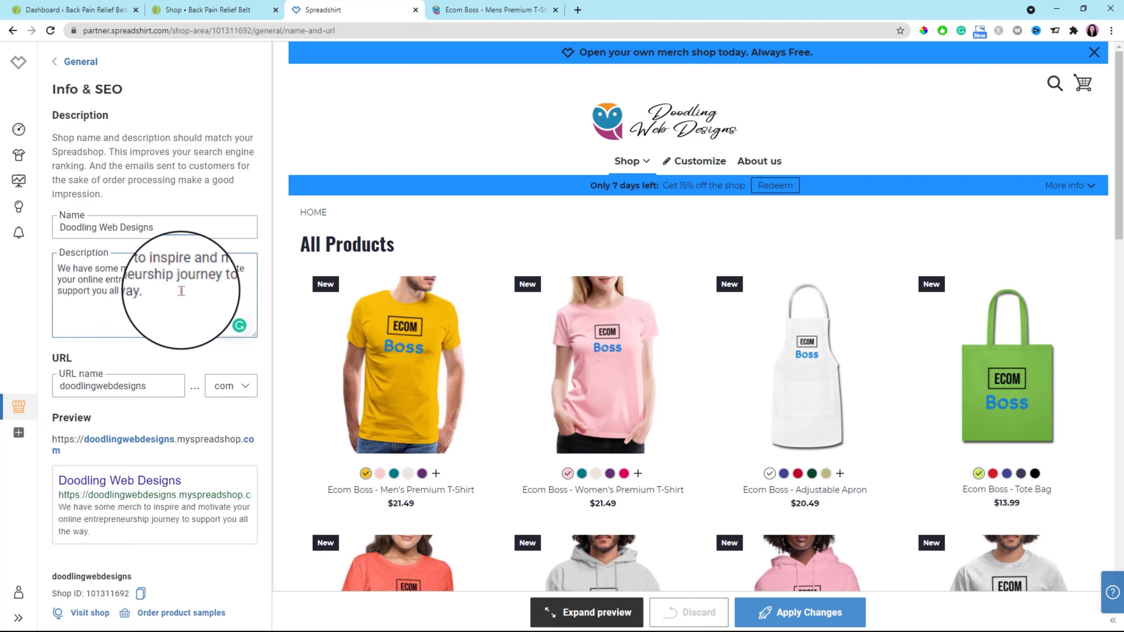
# Examine the shop's URL name, link preview, search result preview and Shop ID, and return to the General settings.
pyautogui.click(155, 387)
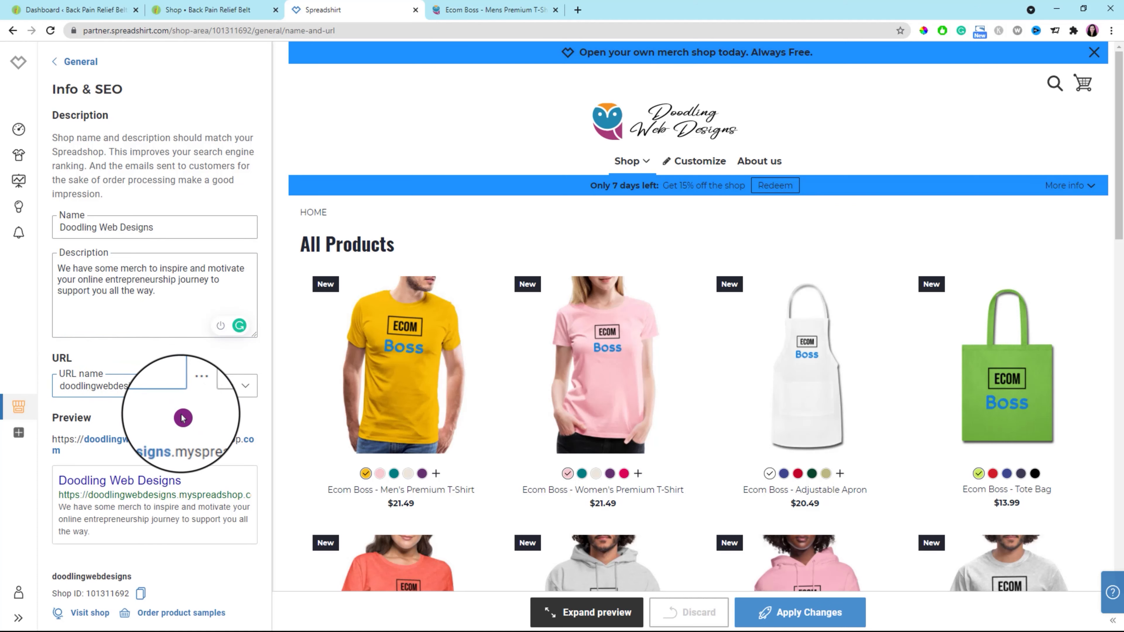
pyautogui.moveTo(151, 391); pyautogui.dragTo(44, 388)
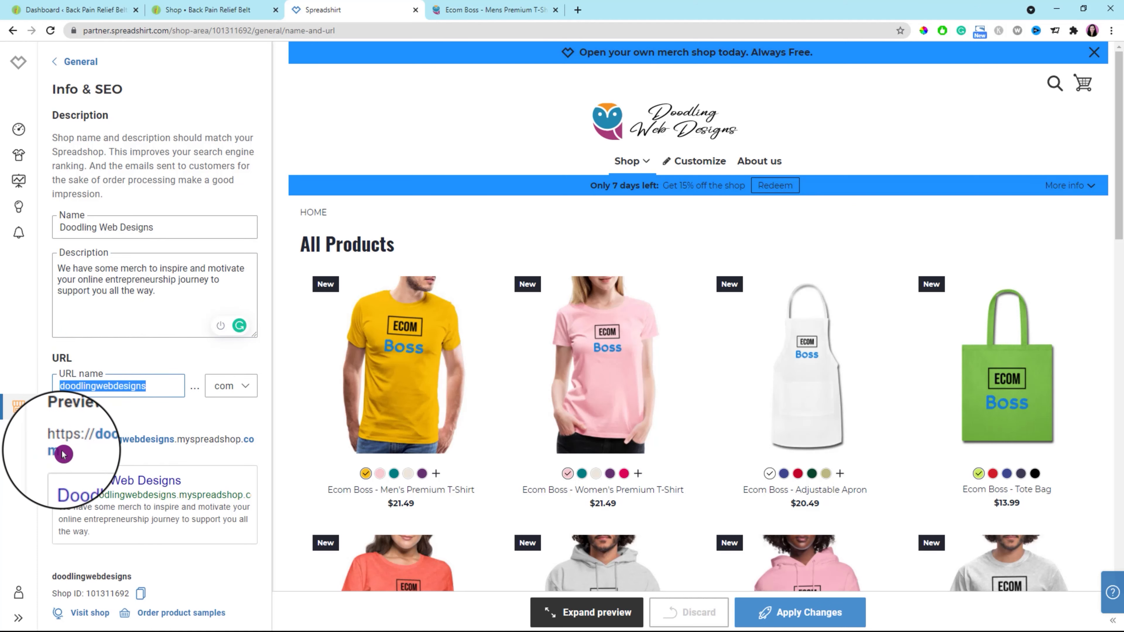
pyautogui.moveTo(53, 440); pyautogui.dragTo(113, 459)
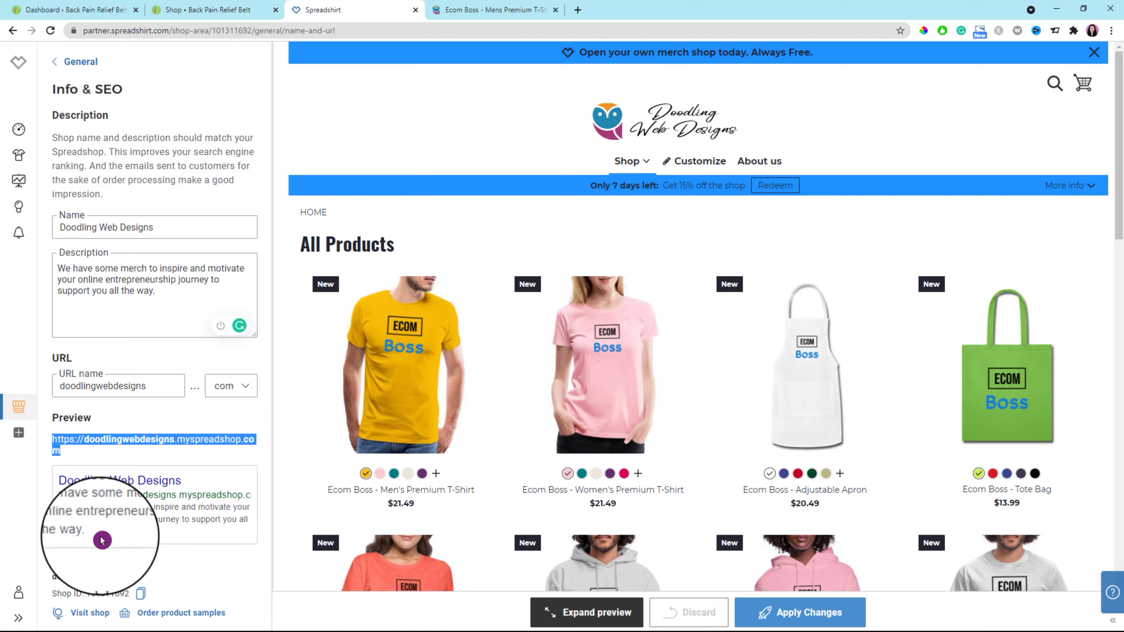
pyautogui.click(90, 538)
pyautogui.moveTo(91, 538); pyautogui.dragTo(50, 502)
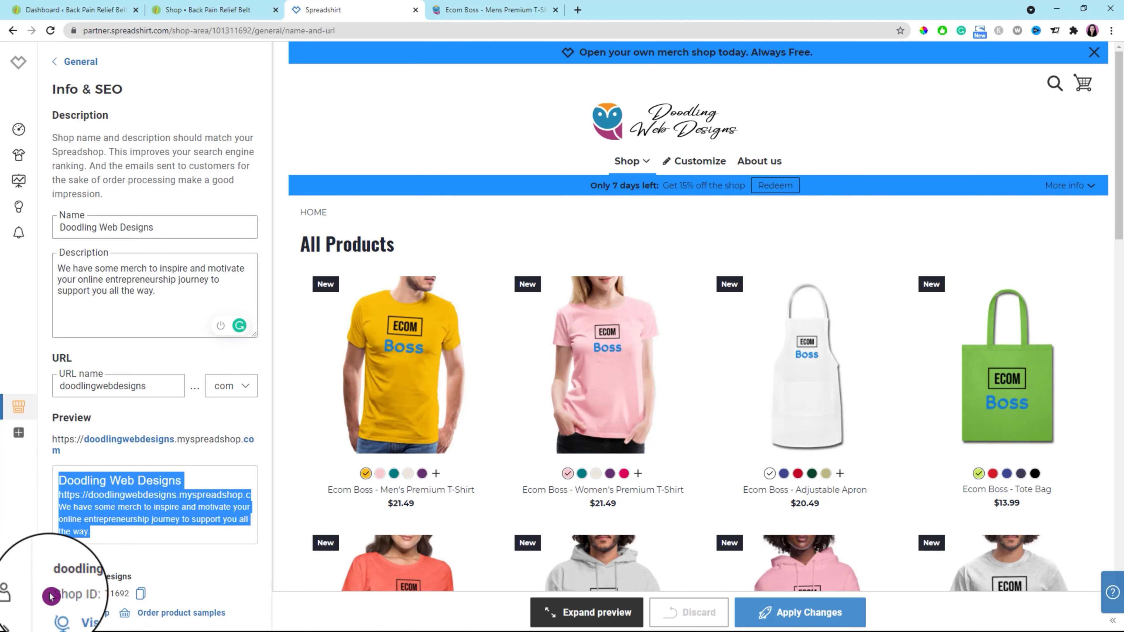
pyautogui.moveTo(53, 591); pyautogui.dragTo(191, 587)
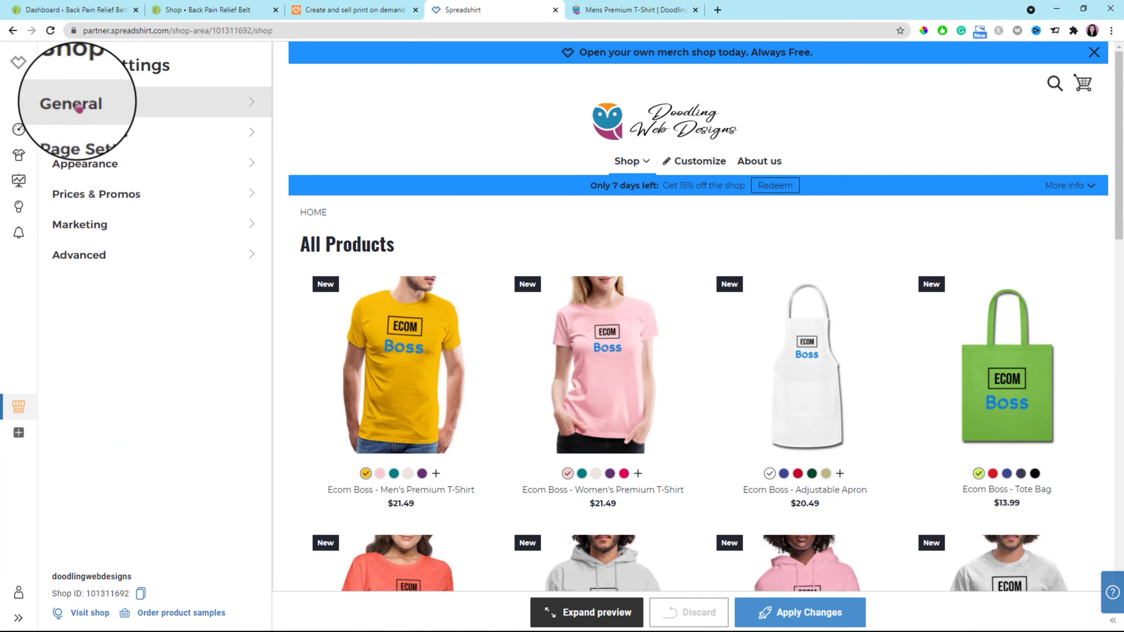
pyautogui.click(79, 107)
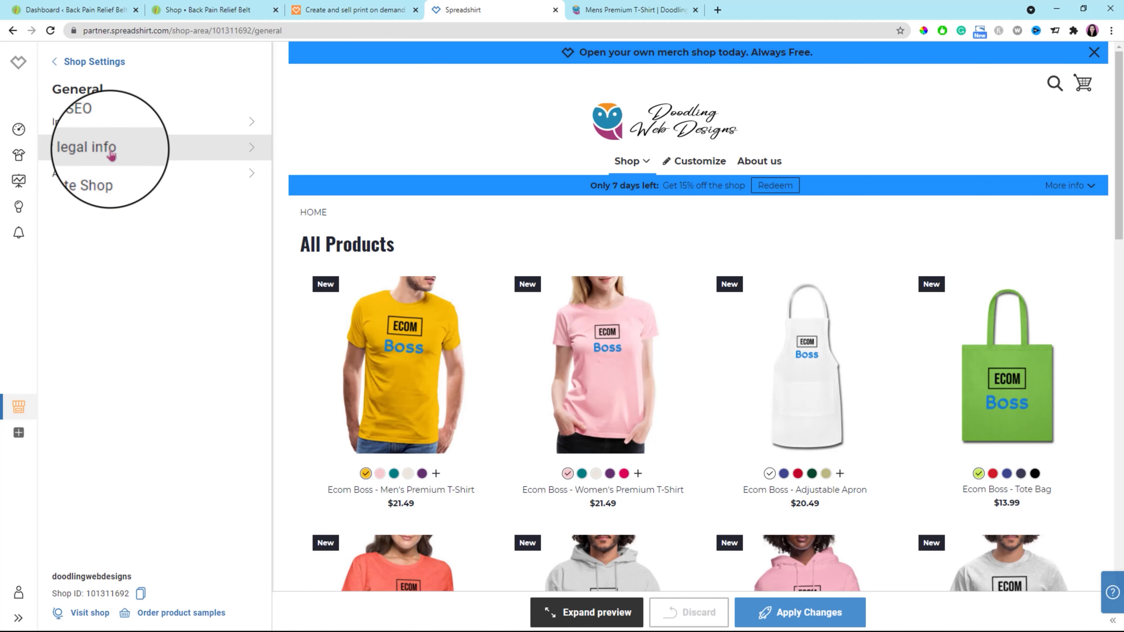
# Examine the shop's legal info settings with the Company option on and off, and return to the General settings.
pyautogui.click(111, 151)
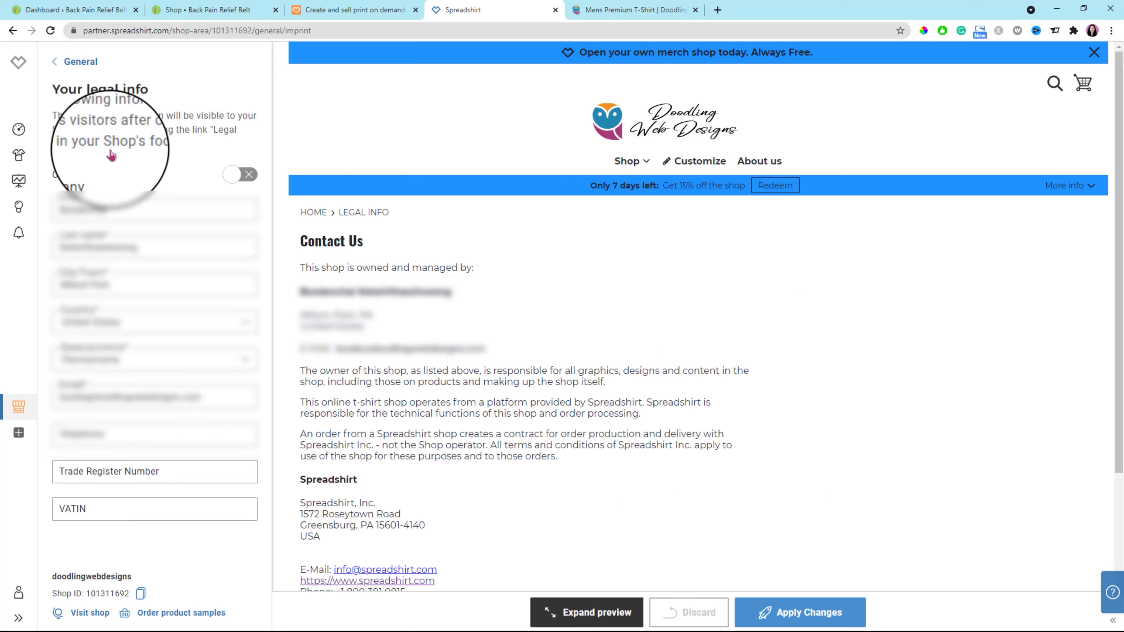
pyautogui.click(234, 177)
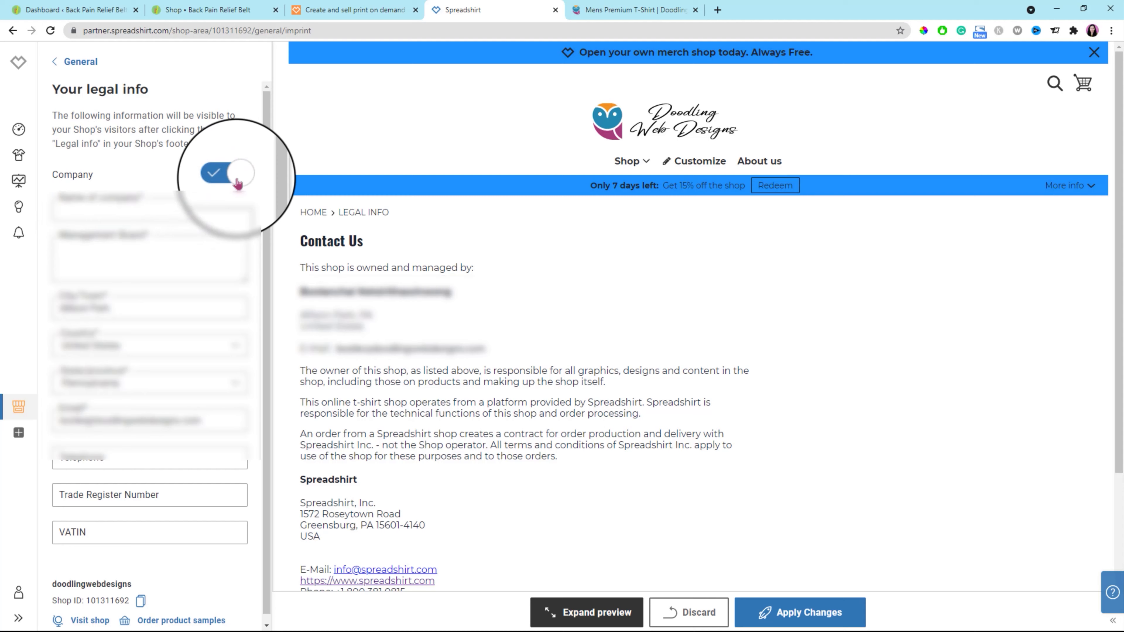
pyautogui.click(159, 216)
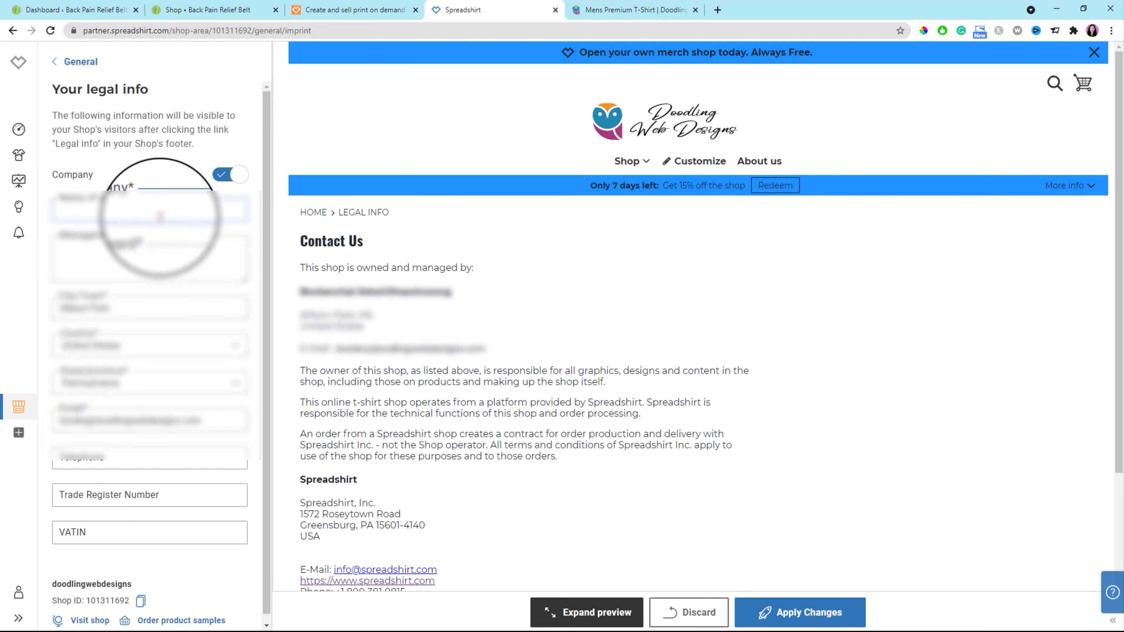
pyautogui.click(223, 177)
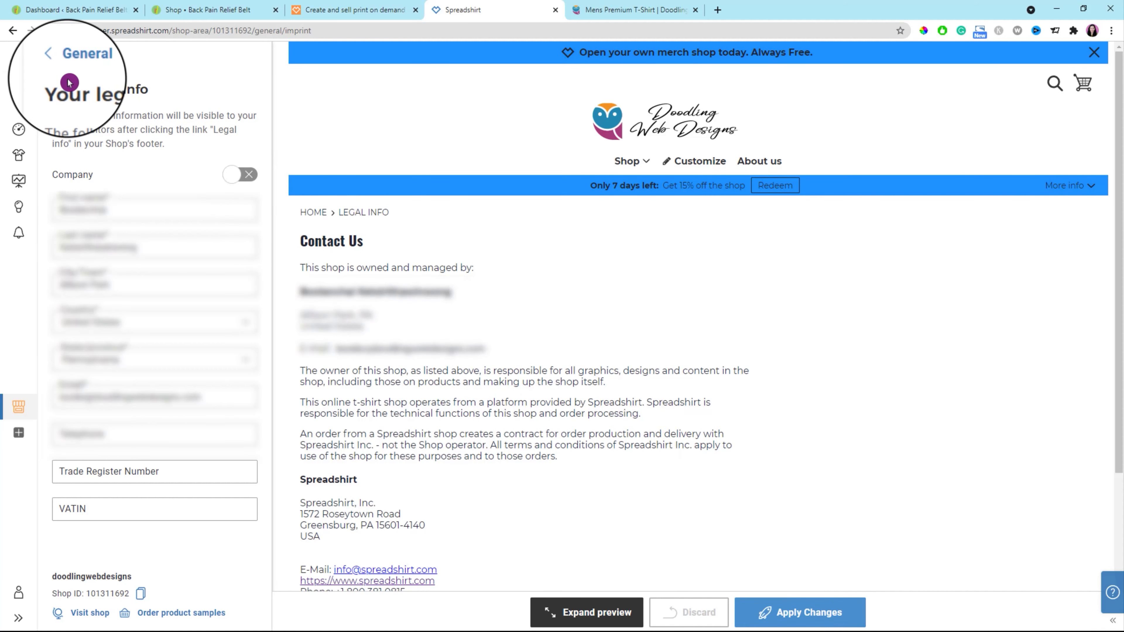
pyautogui.click(58, 63)
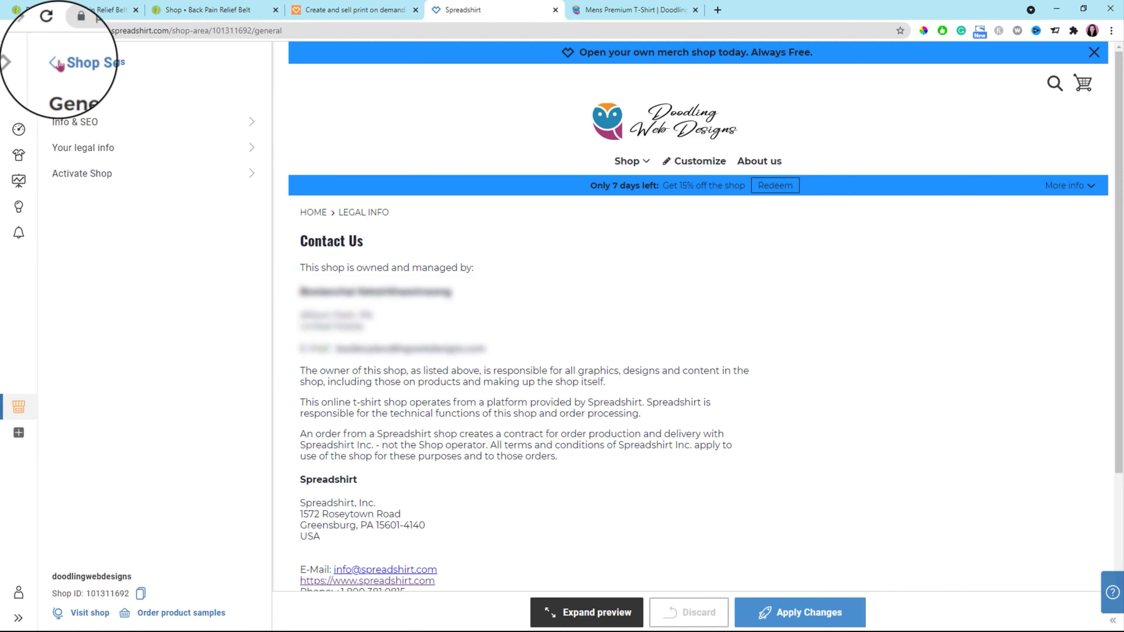
# Check the Online and Offline options under Activate Shop and return to the main Shop Settings.
pyautogui.click(243, 179)
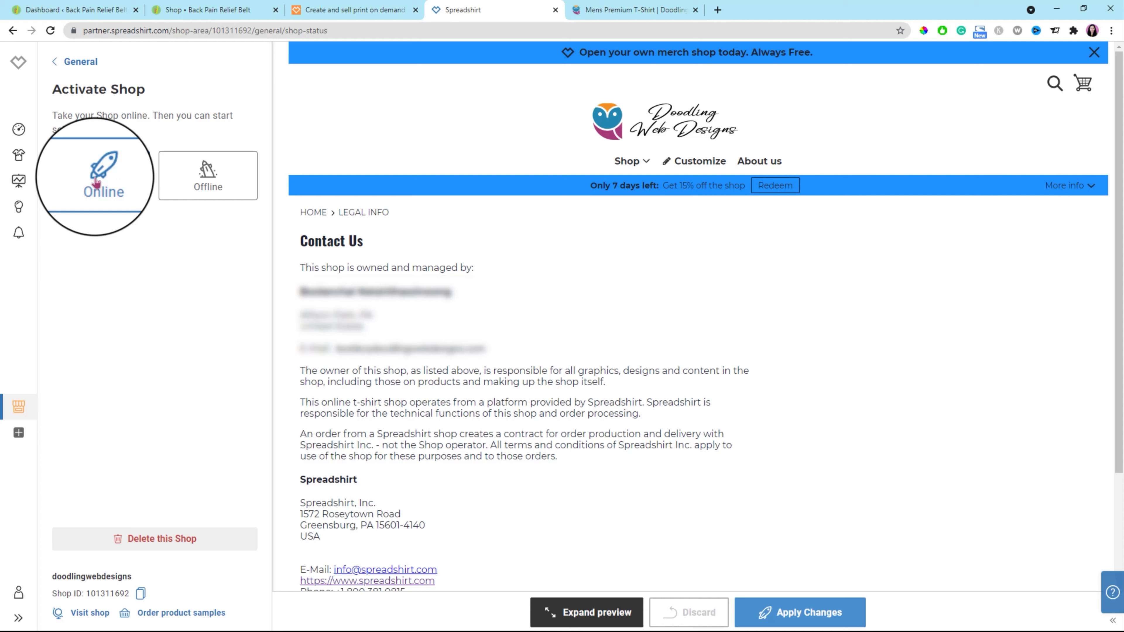
pyautogui.click(55, 62)
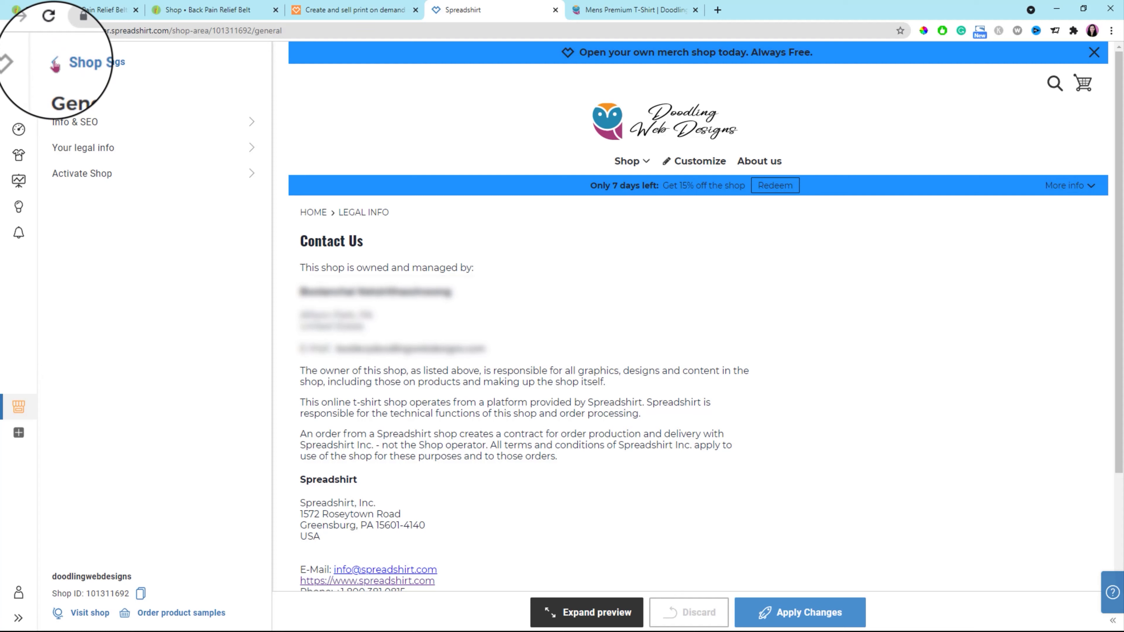
pyautogui.click(55, 62)
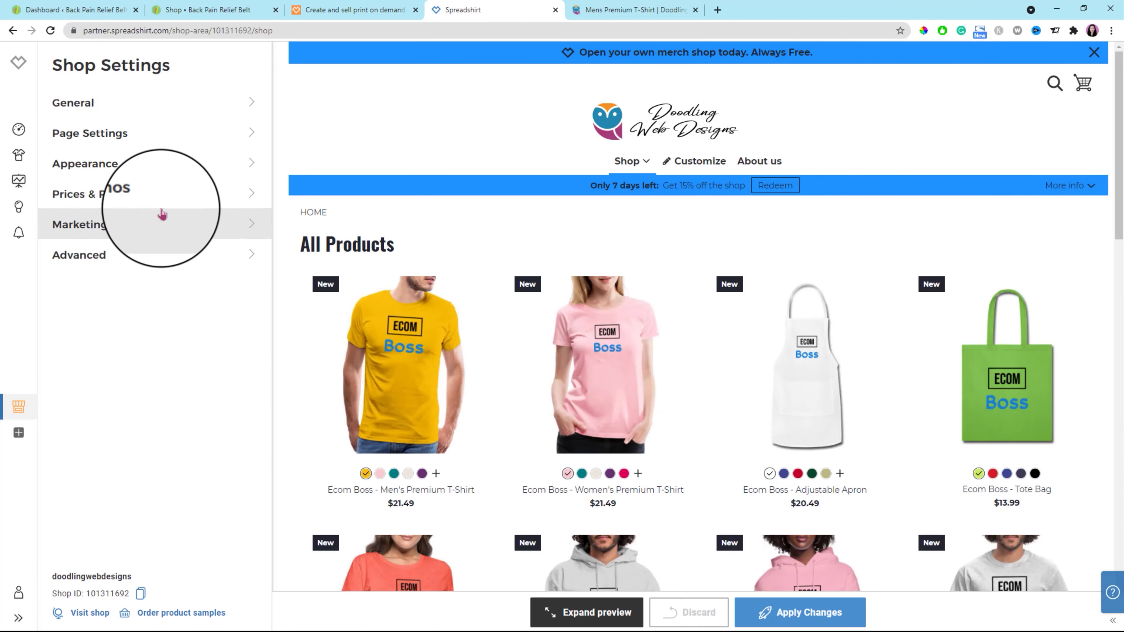
# Activate the shop's start page in the Page Settings and look over its preview down to the Create your own thing section.
pyautogui.click(247, 138)
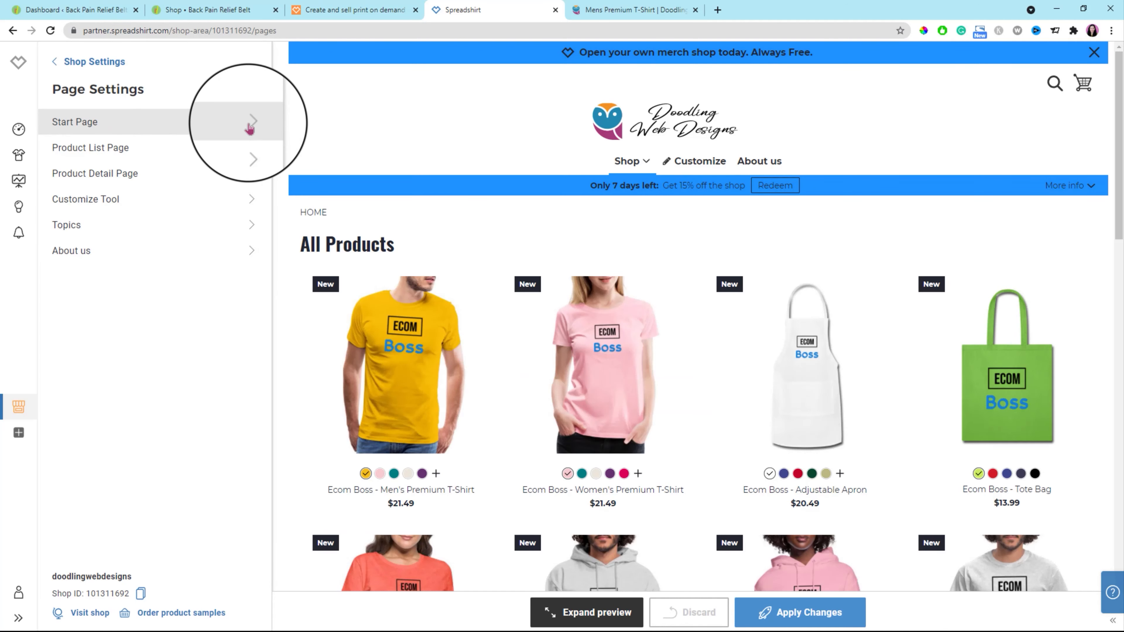
pyautogui.click(249, 128)
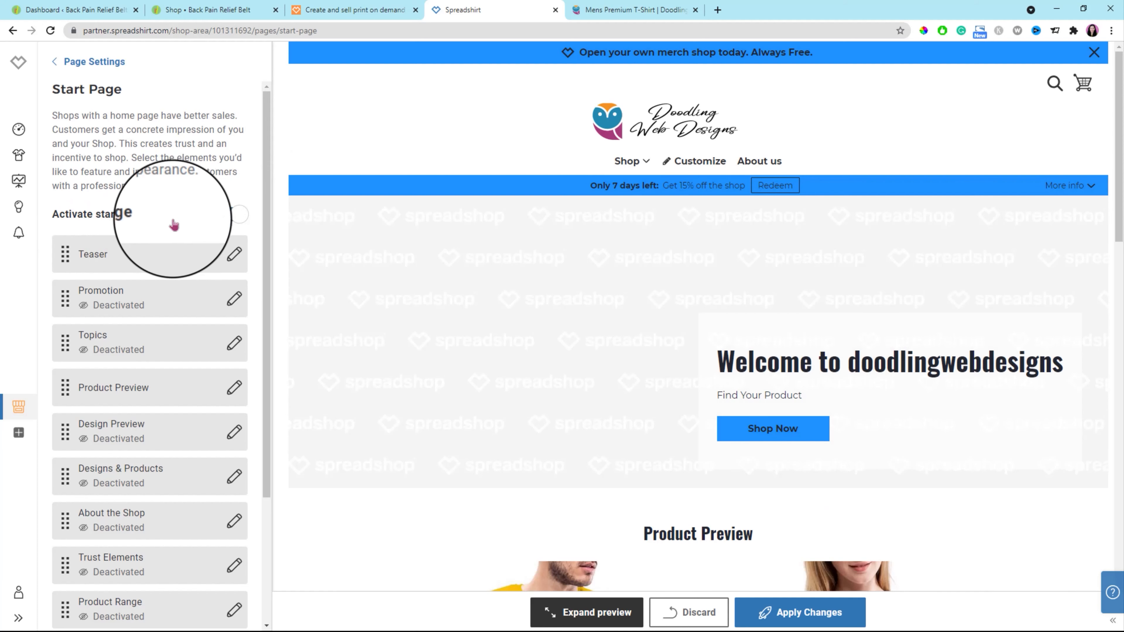
pyautogui.click(231, 216)
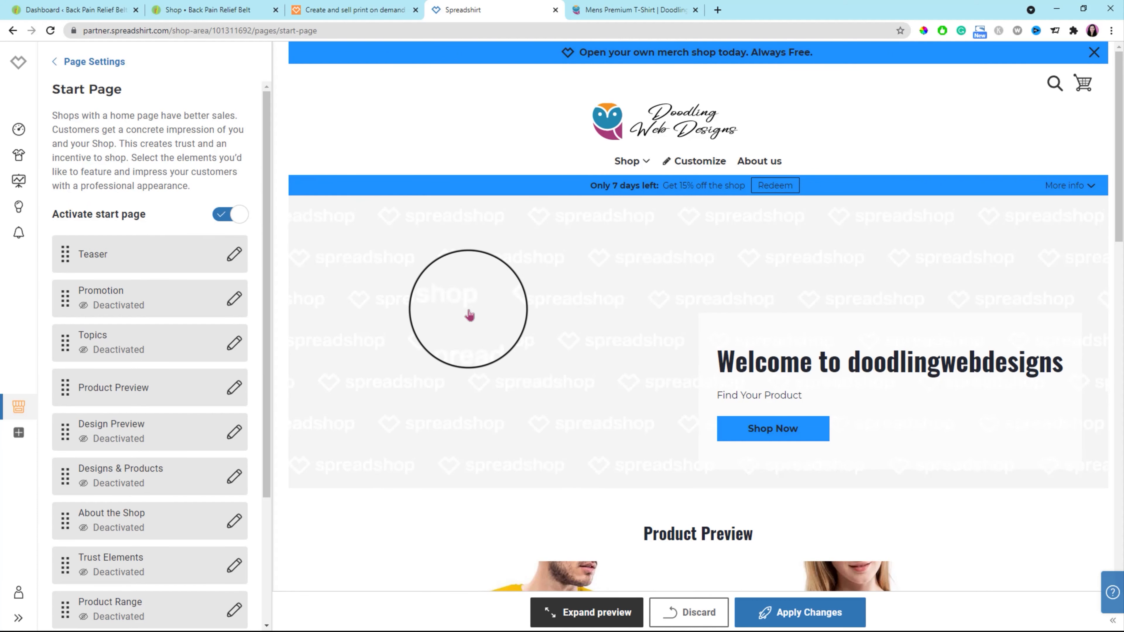
pyautogui.scroll(-1, 453, 526)
pyautogui.scroll(-15, 452, 527)
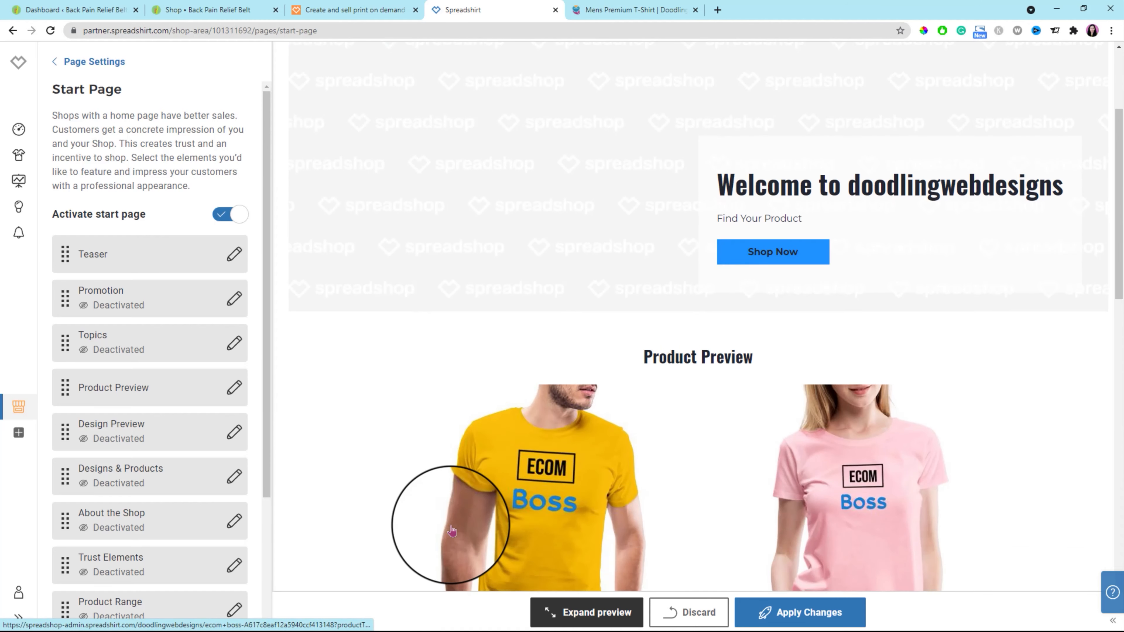
pyautogui.scroll(-3, 451, 530)
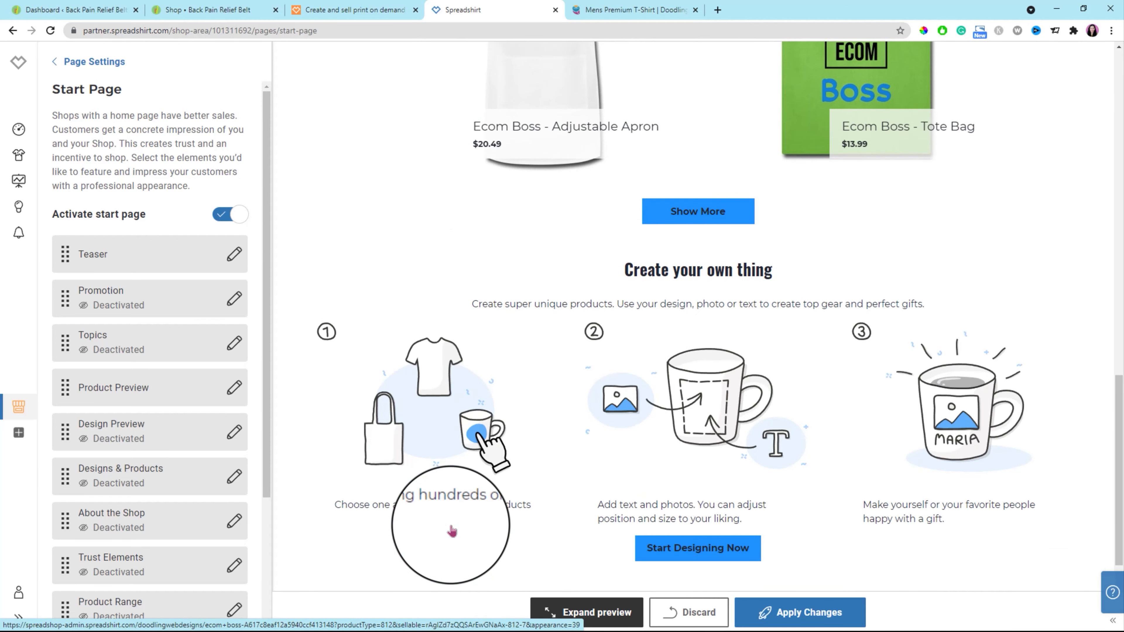
pyautogui.scroll(15, 452, 529)
pyautogui.scroll(4, 453, 529)
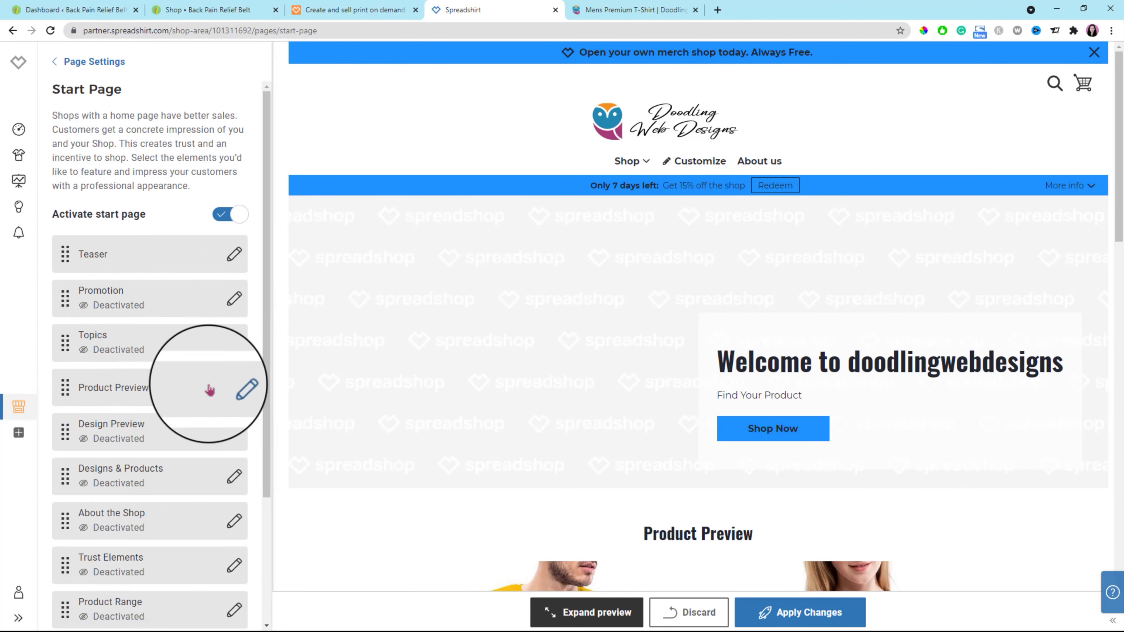
# Move the start page's Product Preview section directly below Teaser and apply the changes.
pyautogui.scroll(-1, 385, 368)
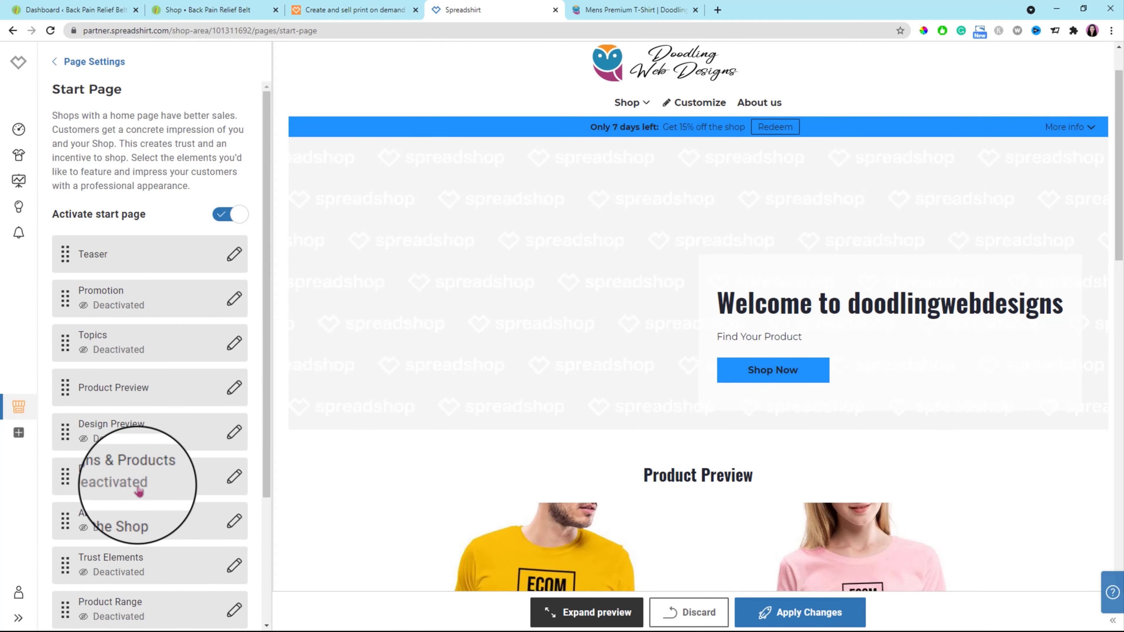
pyautogui.moveTo(66, 392); pyautogui.dragTo(465, 248)
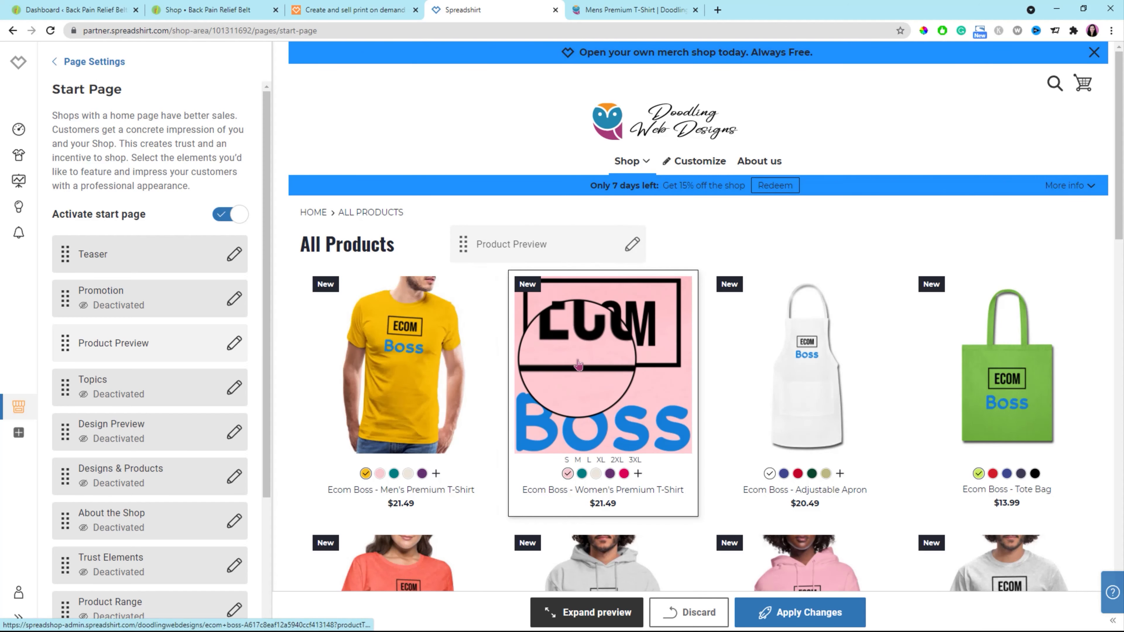
pyautogui.scroll(-6, 515, 427)
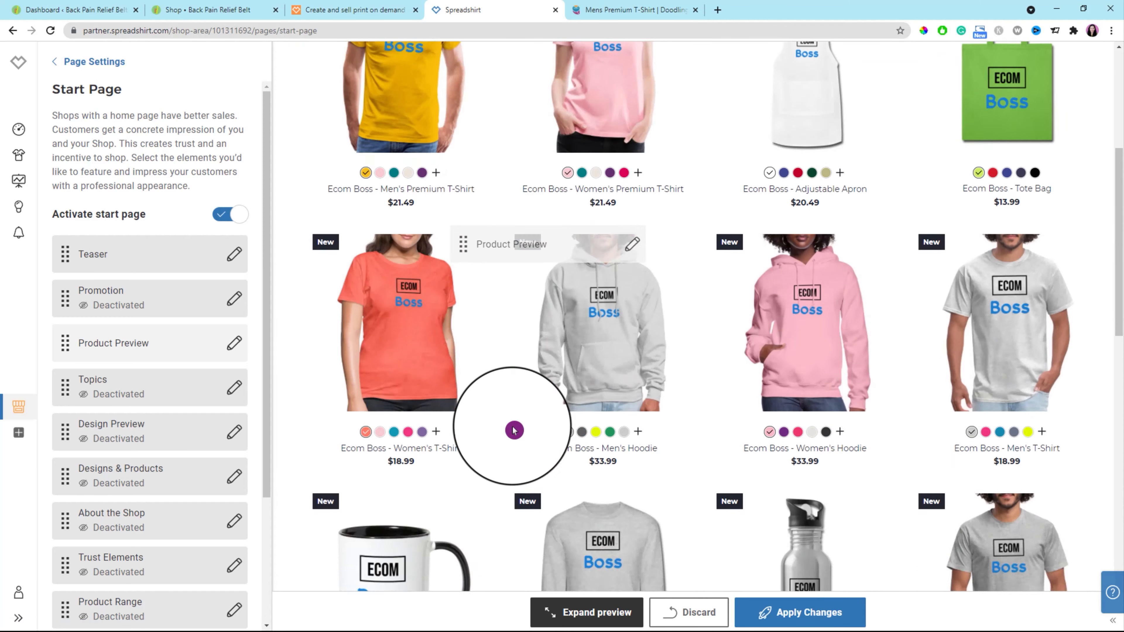
pyautogui.scroll(-15, 515, 429)
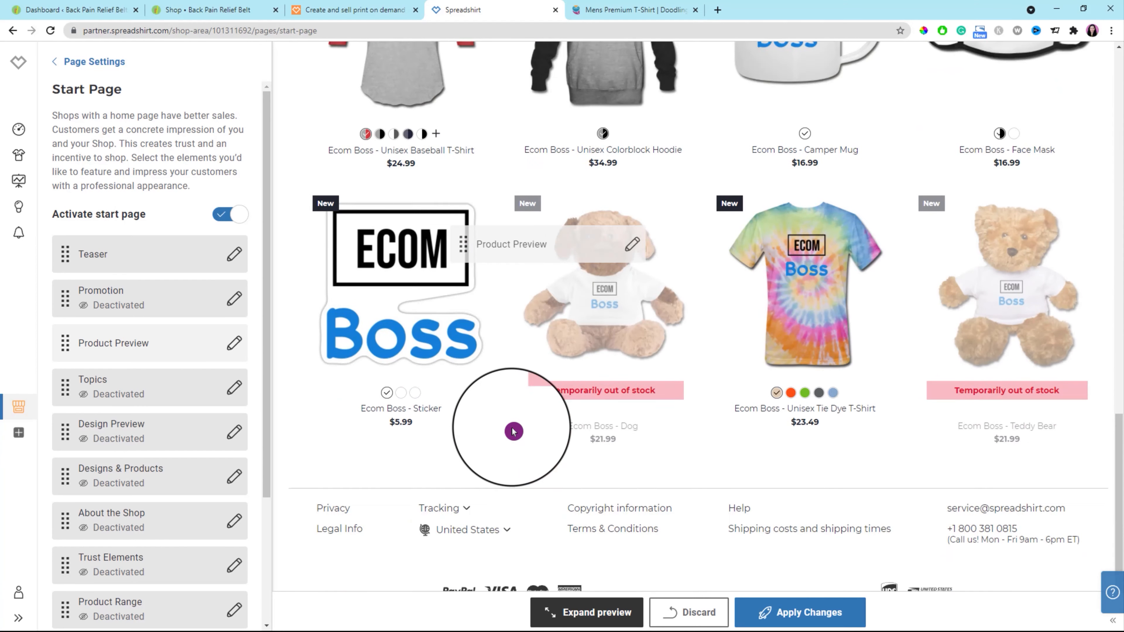
pyautogui.scroll(-1, 514, 432)
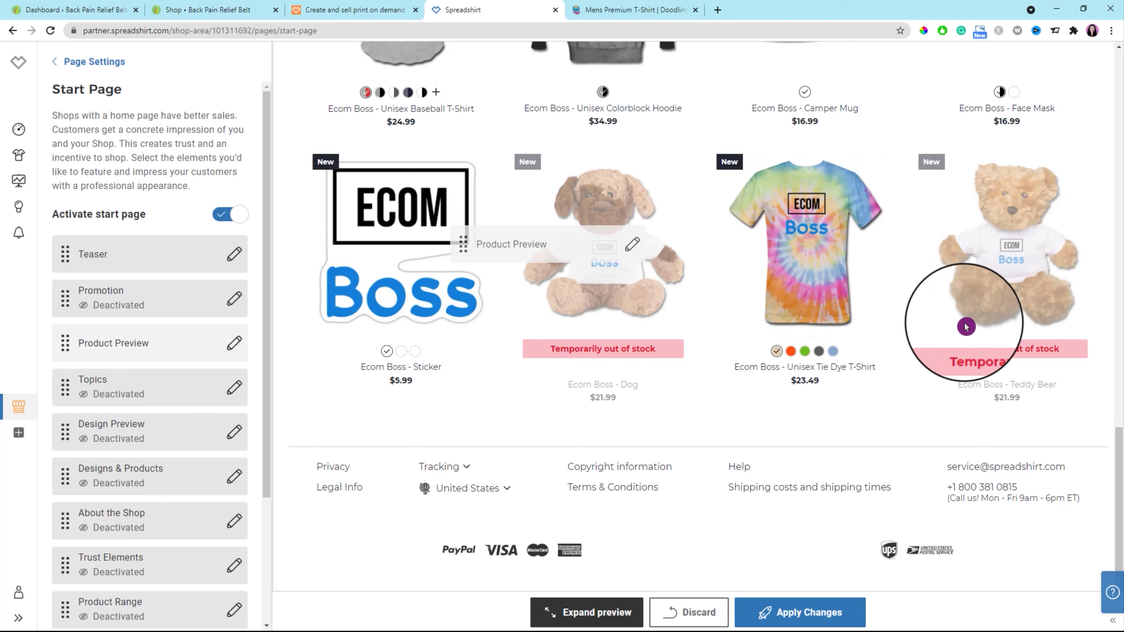
pyautogui.click(694, 620)
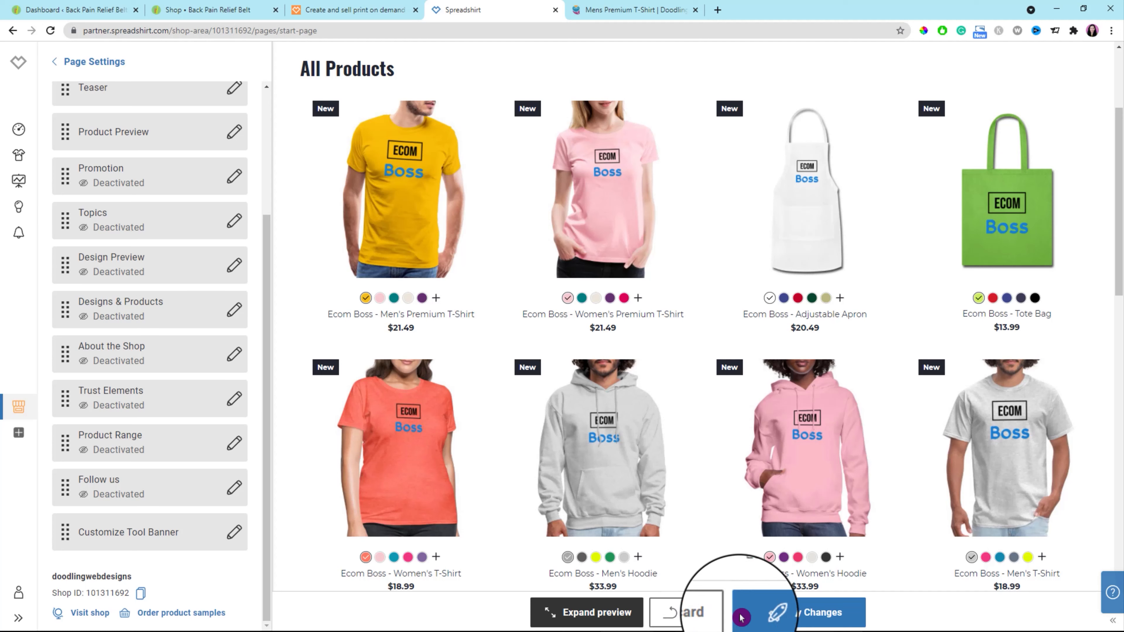
pyautogui.click(811, 618)
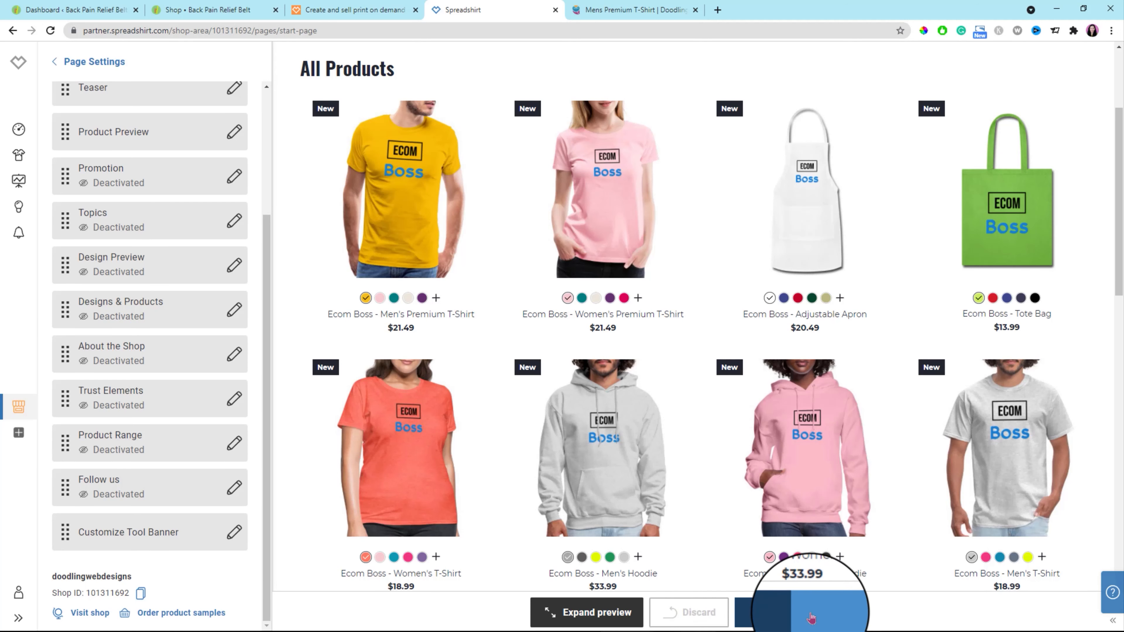
# Turn on the size and color filter for the Product List Page.
pyautogui.click(53, 64)
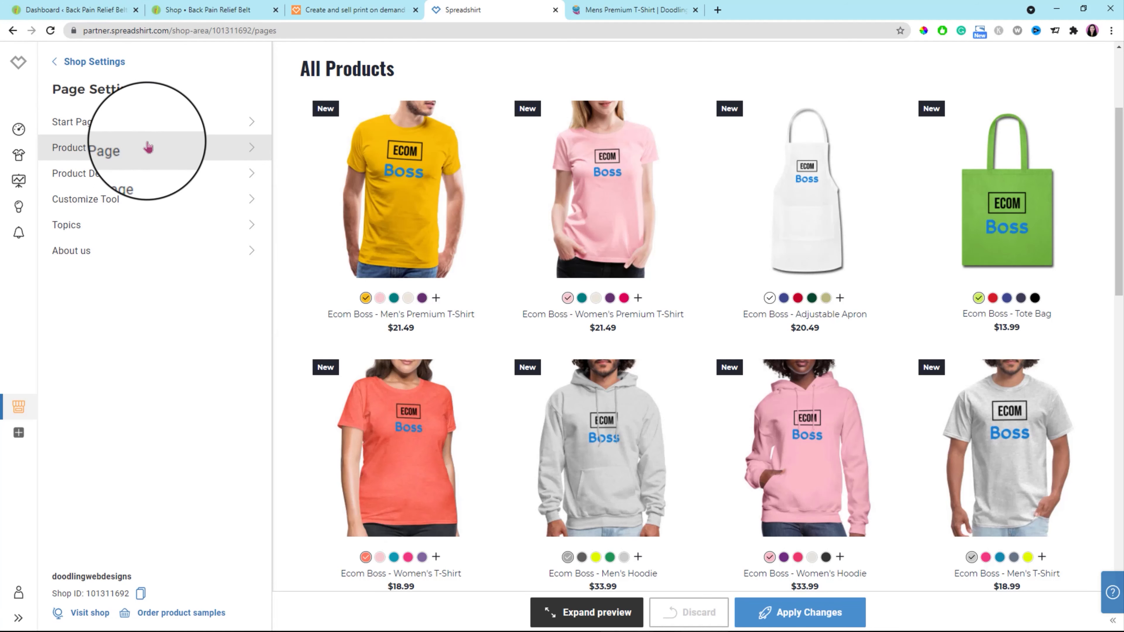
pyautogui.click(250, 147)
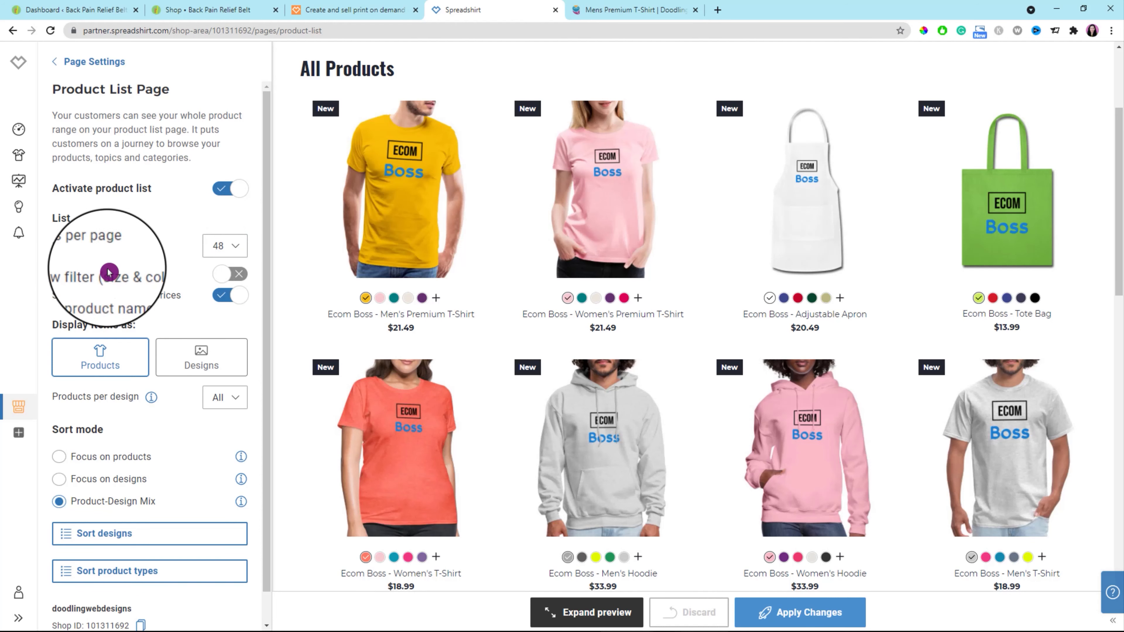
pyautogui.click(229, 277)
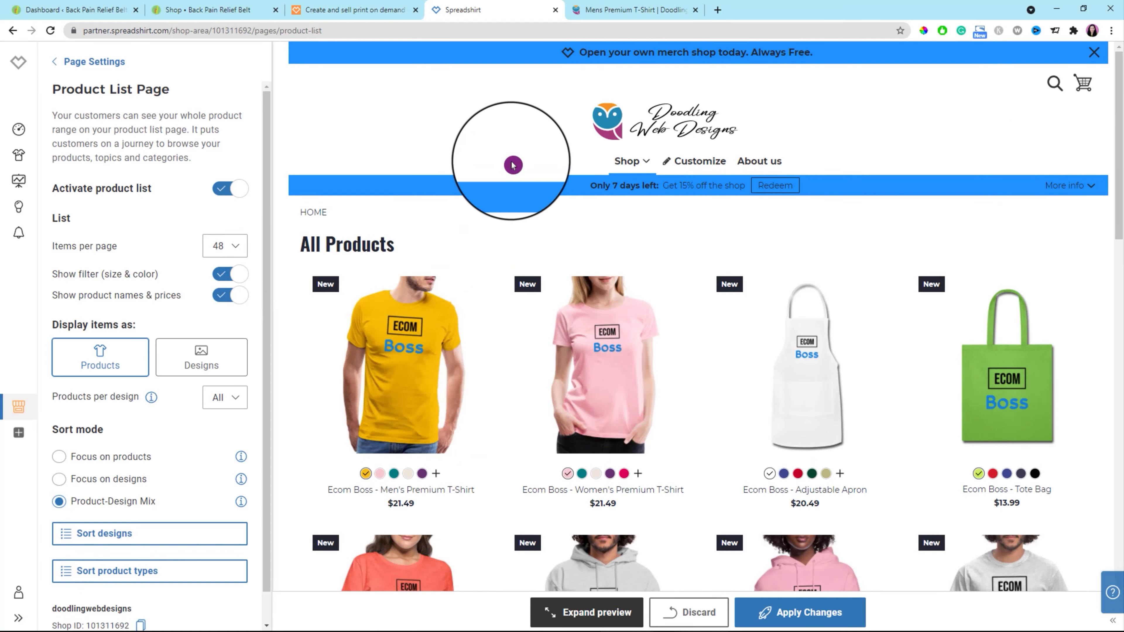
# Look over the All Products preview down to the footer and keep the products per design set to All.
pyautogui.scroll(-1, 470, 312)
pyautogui.scroll(-5, 470, 312)
pyautogui.scroll(5, 470, 312)
pyautogui.scroll(-8, 470, 312)
pyautogui.scroll(-10, 470, 312)
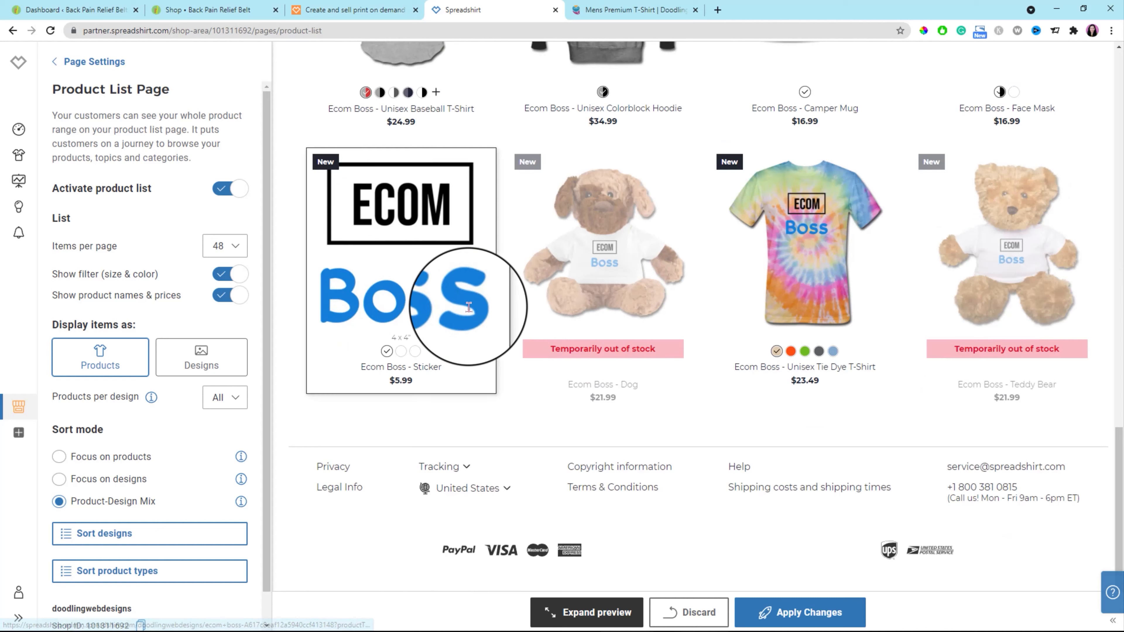
pyautogui.scroll(20, 470, 312)
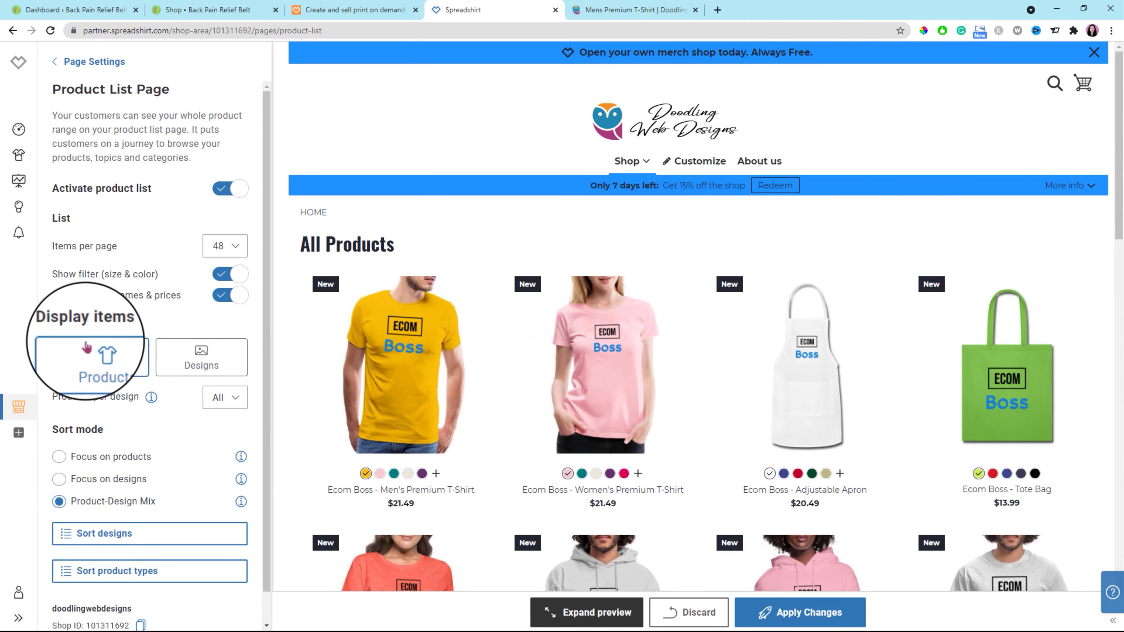
pyautogui.scroll(-1, 151, 376)
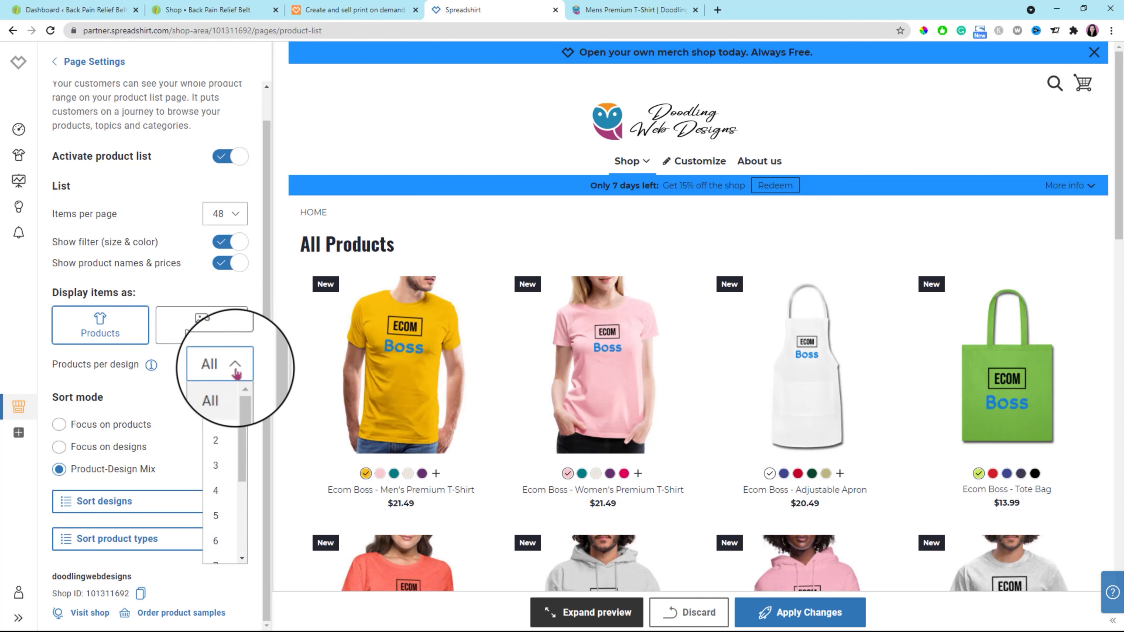
pyautogui.click(212, 401)
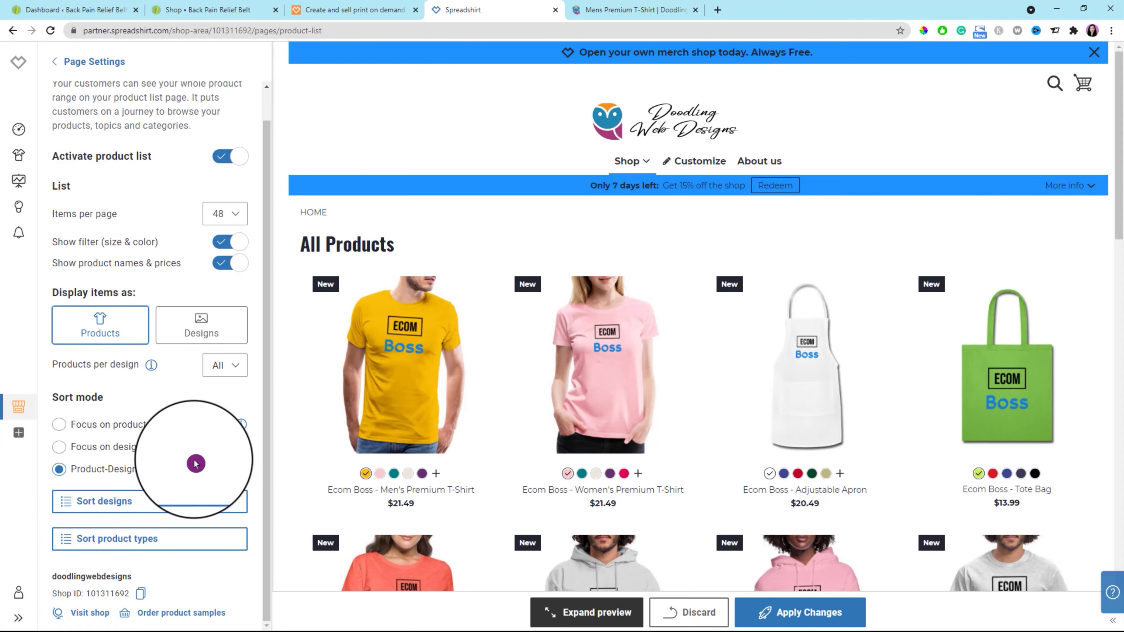
# Examine the Sort designs view by selecting the Ecom Boss design and checking the designs-per-page choices, and leave without sorting.
pyautogui.click(67, 507)
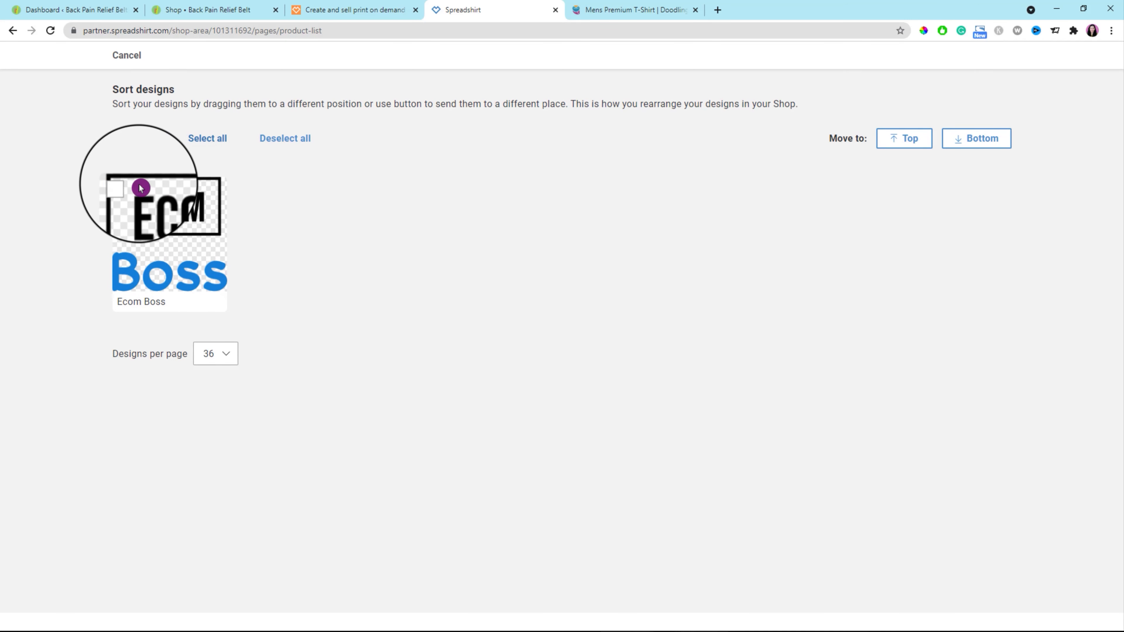
pyautogui.click(123, 188)
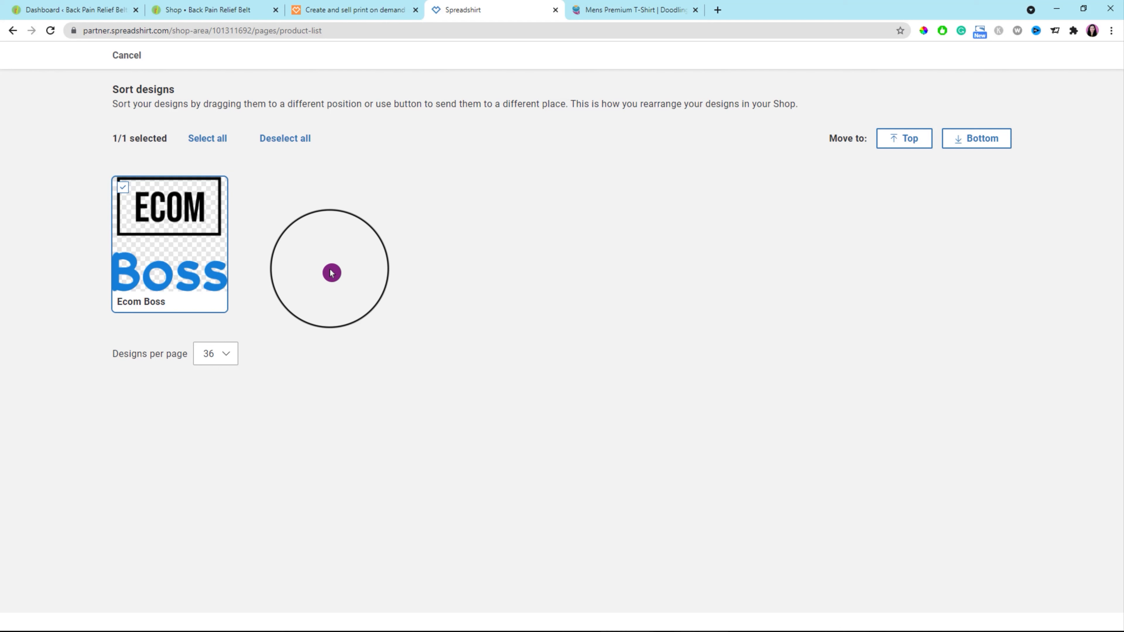
pyautogui.click(228, 358)
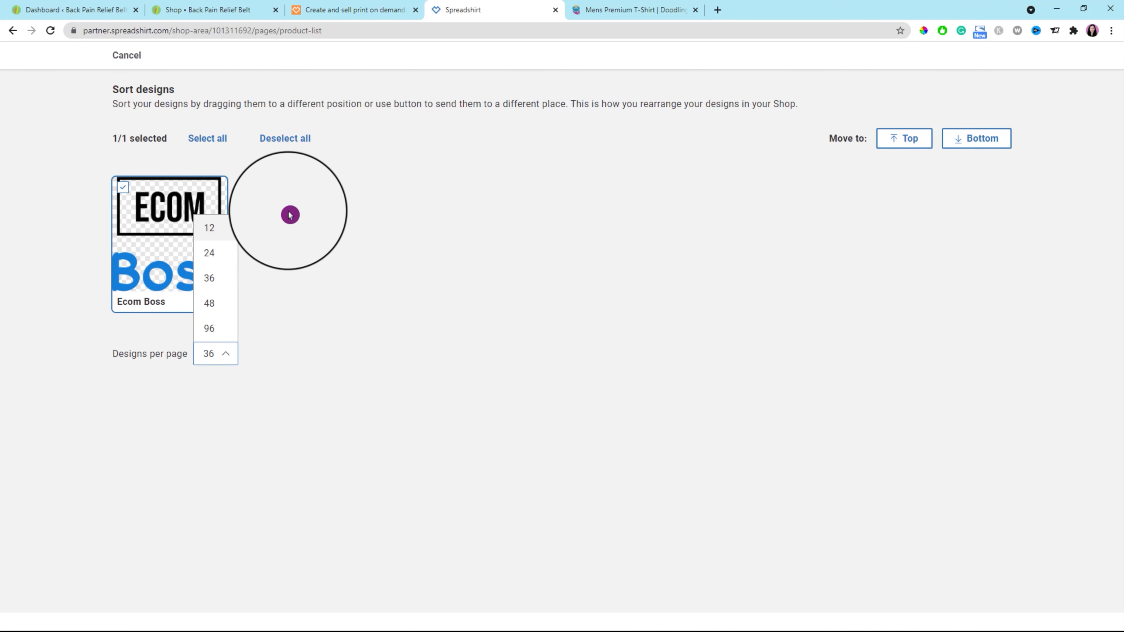
pyautogui.click(289, 215)
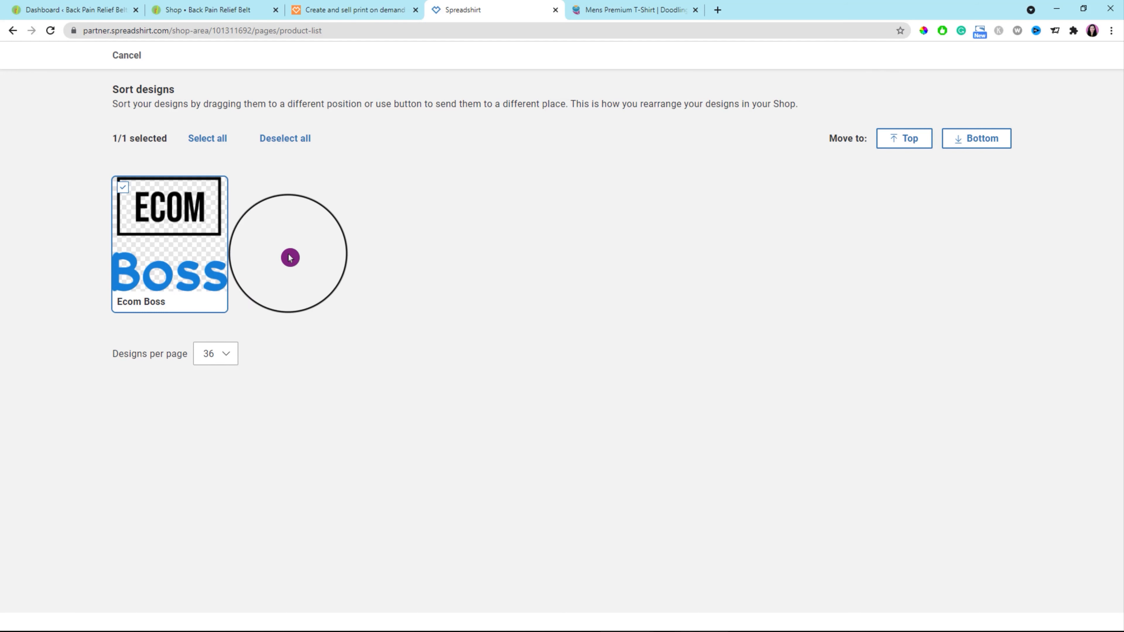
pyautogui.click(443, 246)
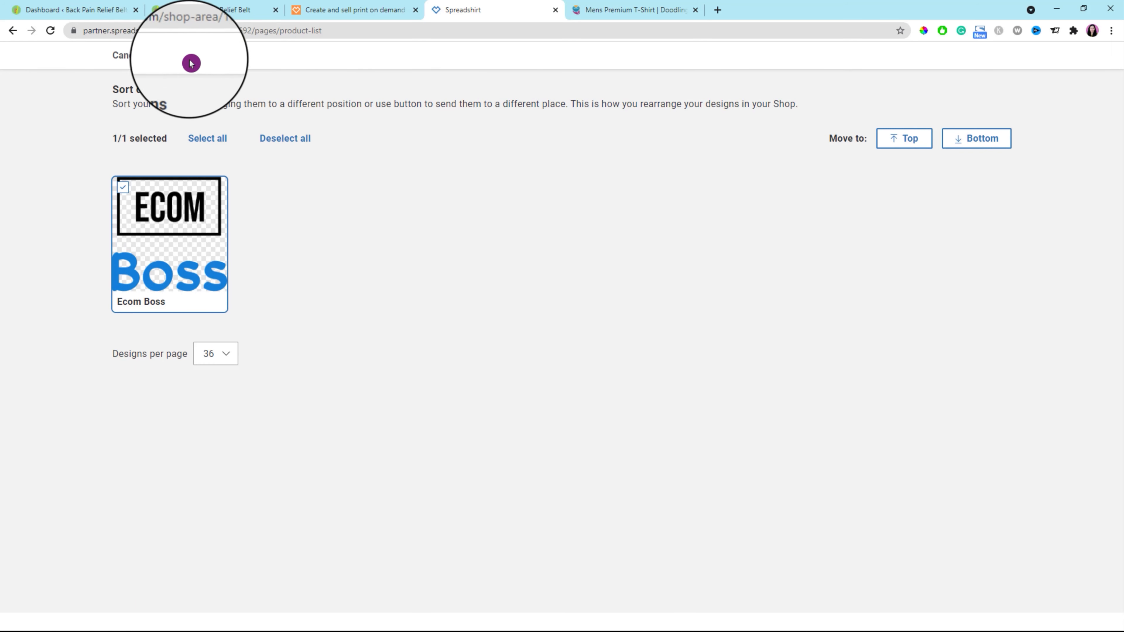
pyautogui.click(126, 56)
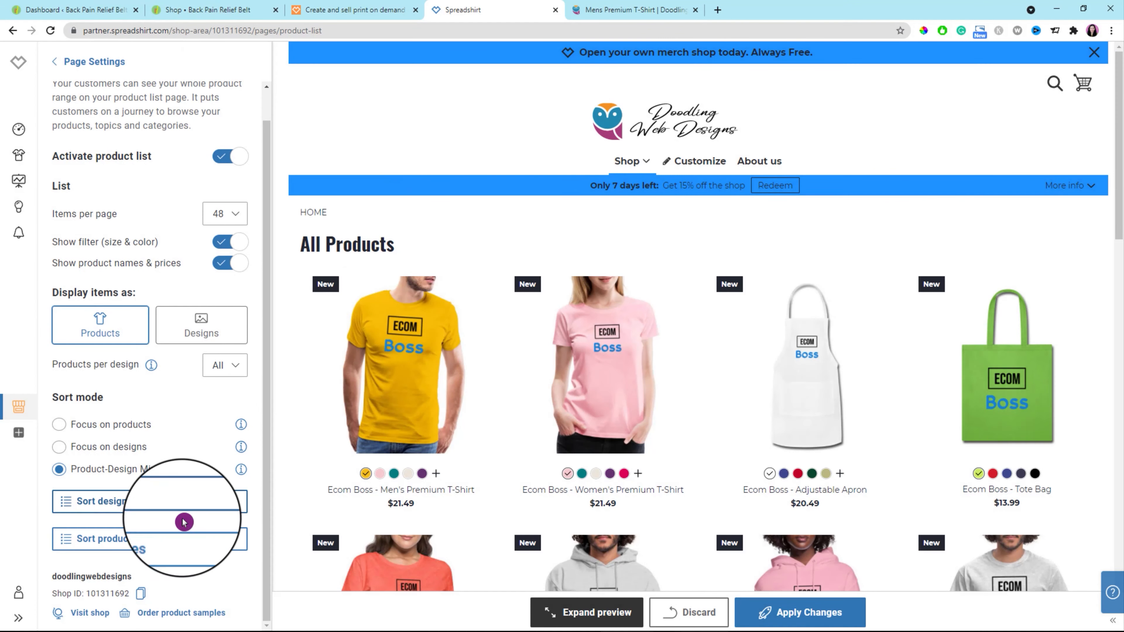
# Sort the product types so Teddy Bear, Contrast Coffee Mug and Dog come first, save the order and apply the changes.
pyautogui.click(71, 543)
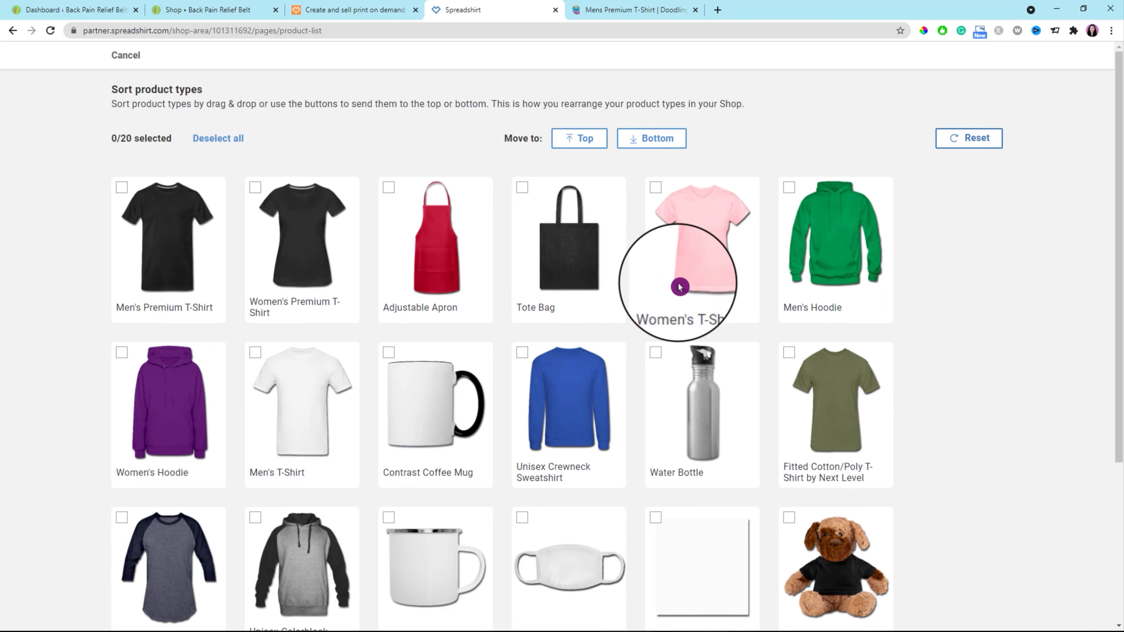
pyautogui.scroll(-5, 966, 351)
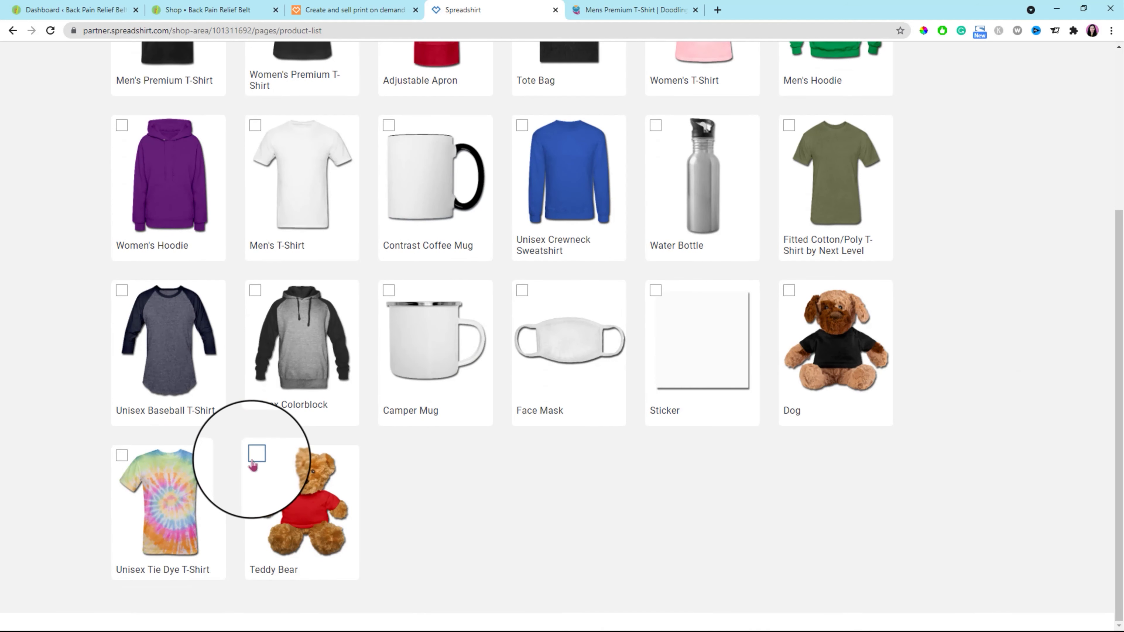
pyautogui.scroll(5, 705, 269)
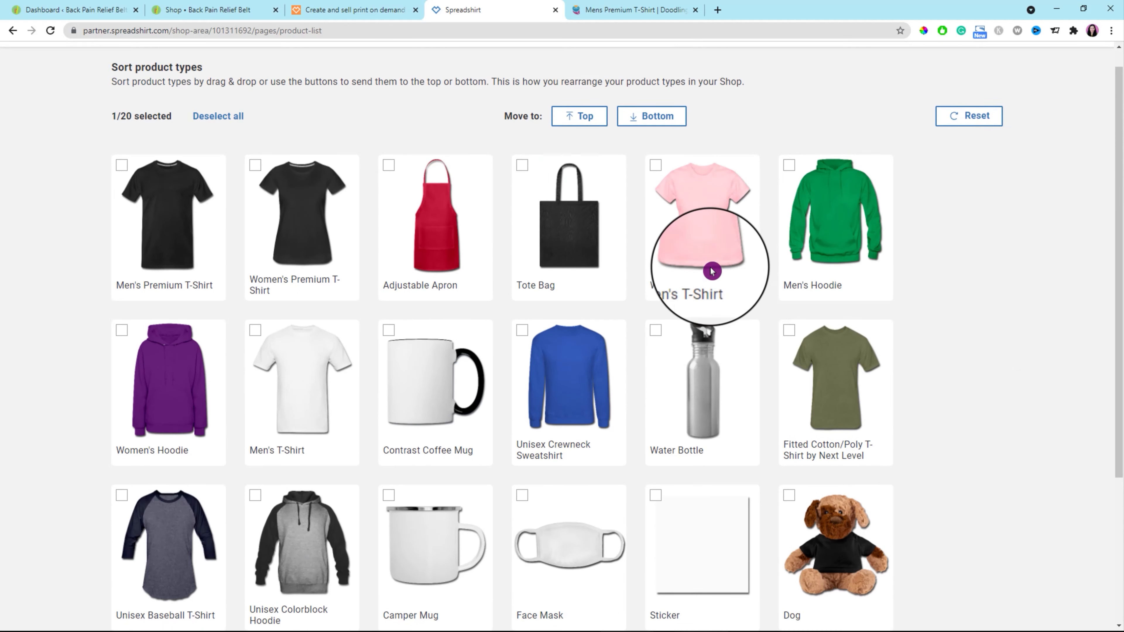
pyautogui.click(585, 140)
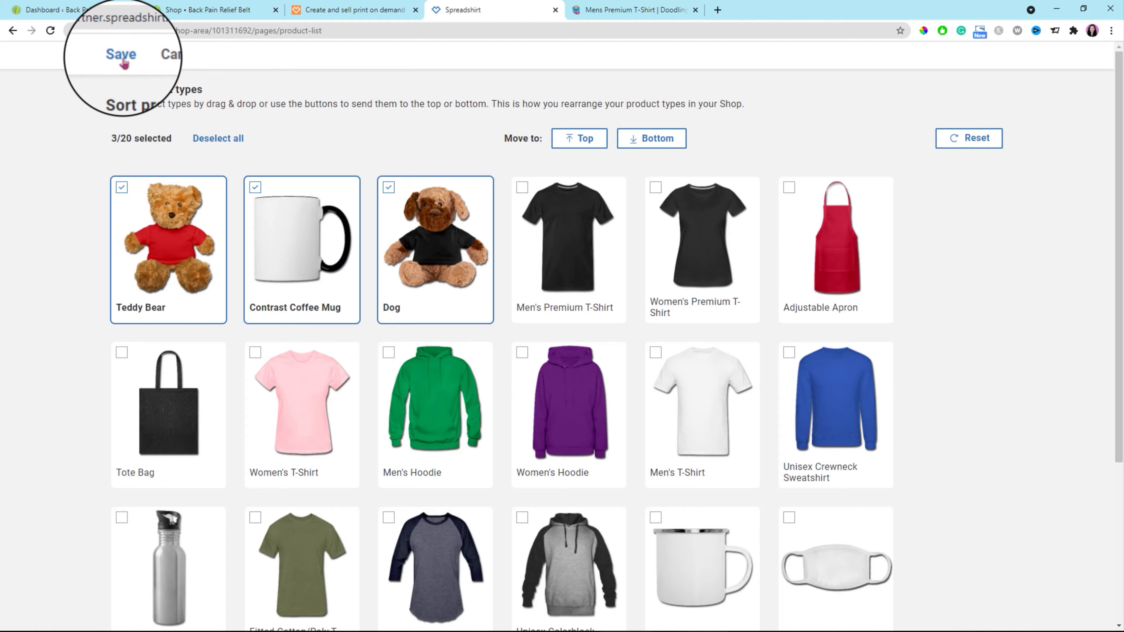
pyautogui.click(123, 63)
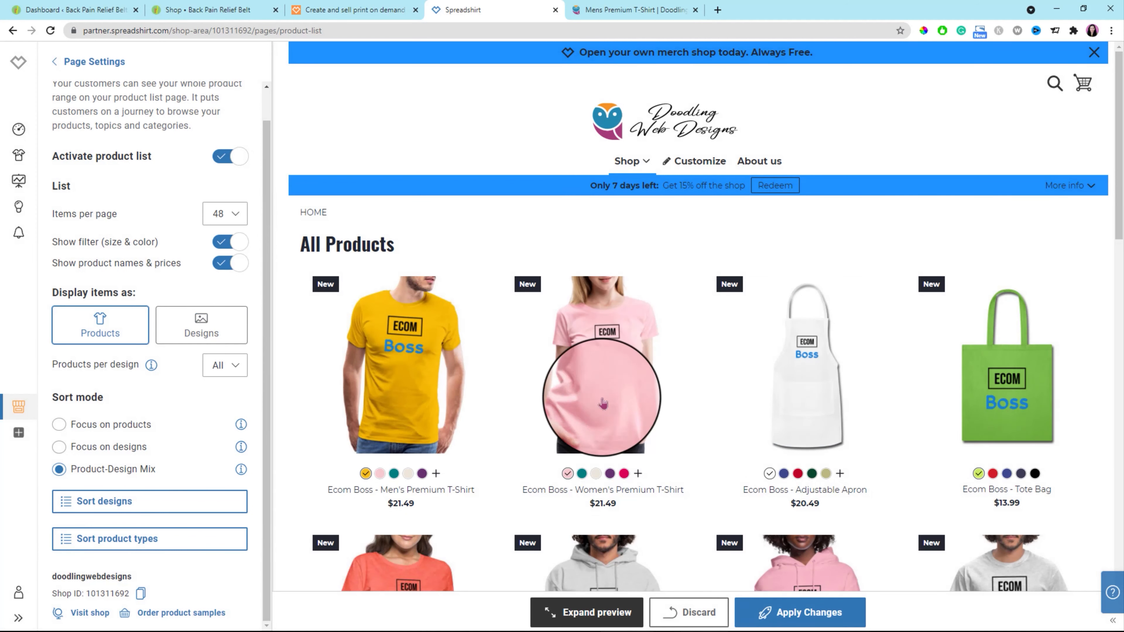
pyautogui.click(820, 620)
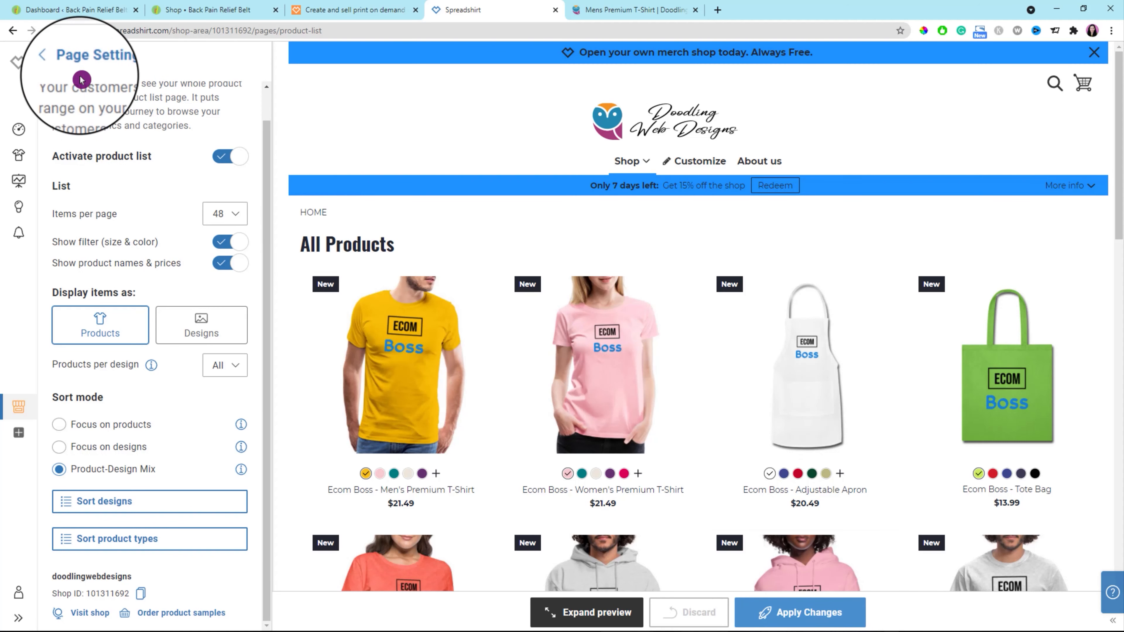
# Examine the Product Detail Page settings and the Teddy Bear preview, including its product views and the details down to the footer.
pyautogui.click(54, 64)
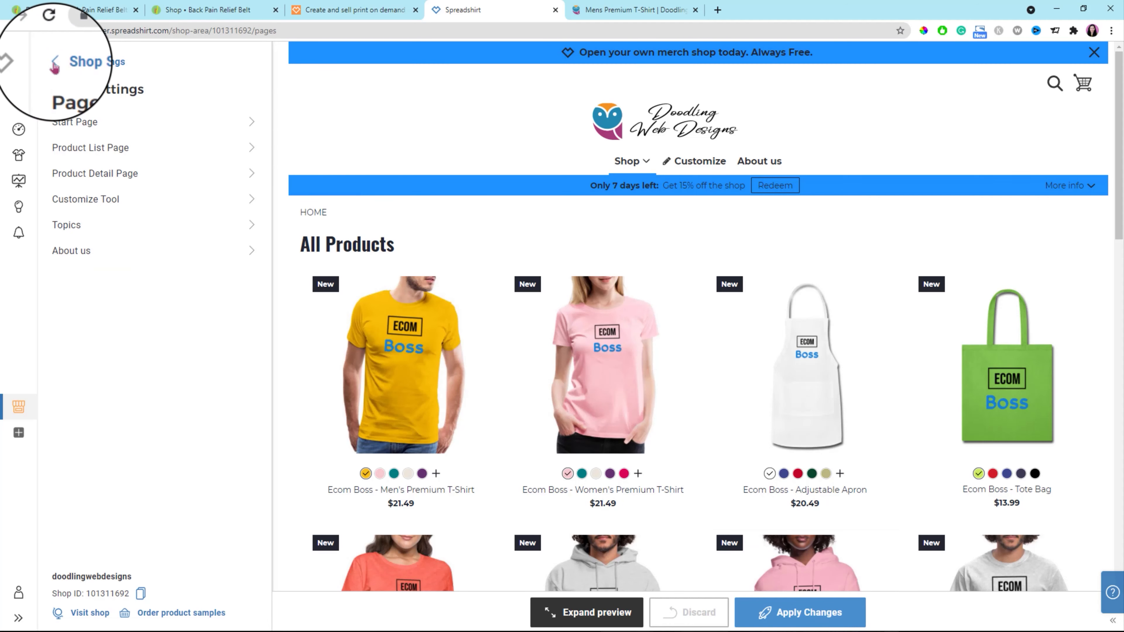
pyautogui.click(252, 174)
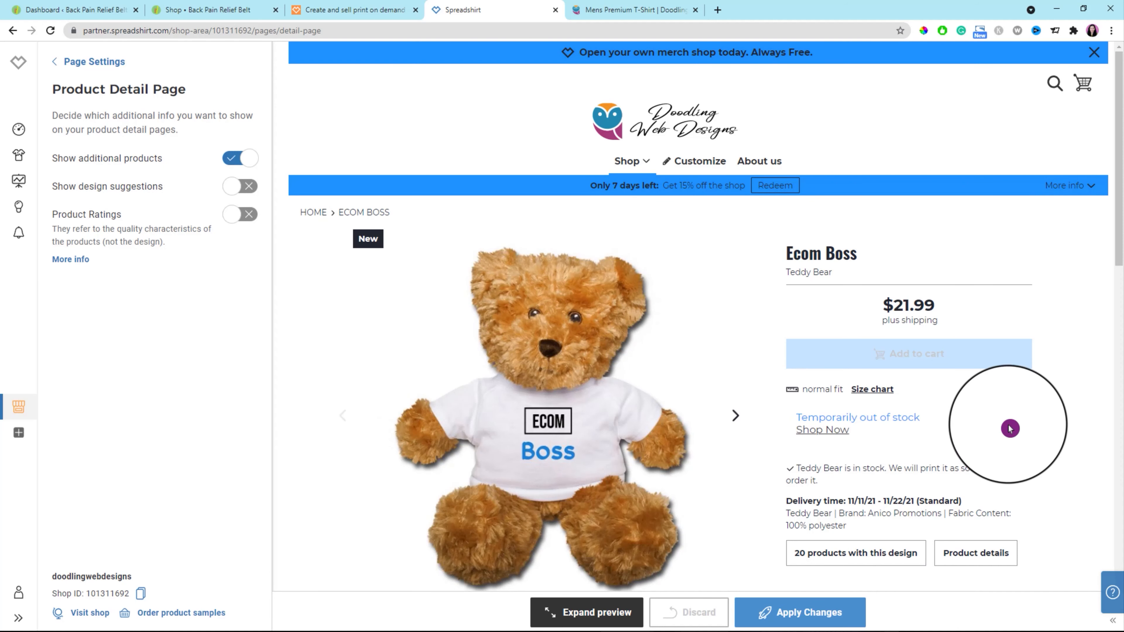
pyautogui.scroll(-1, 995, 407)
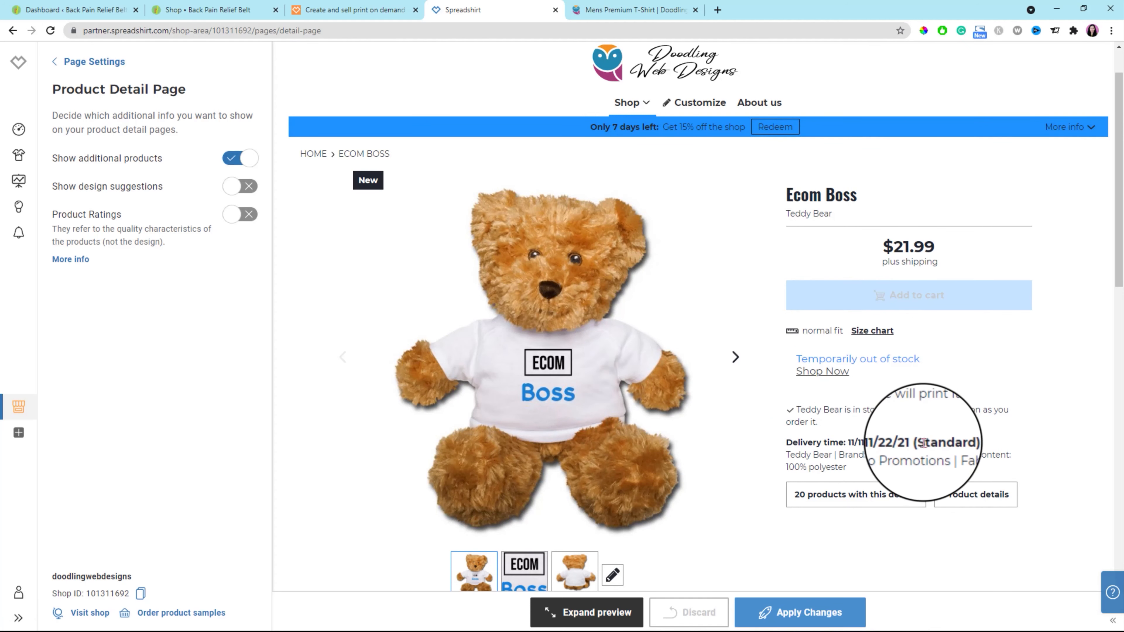
pyautogui.scroll(-2, 885, 443)
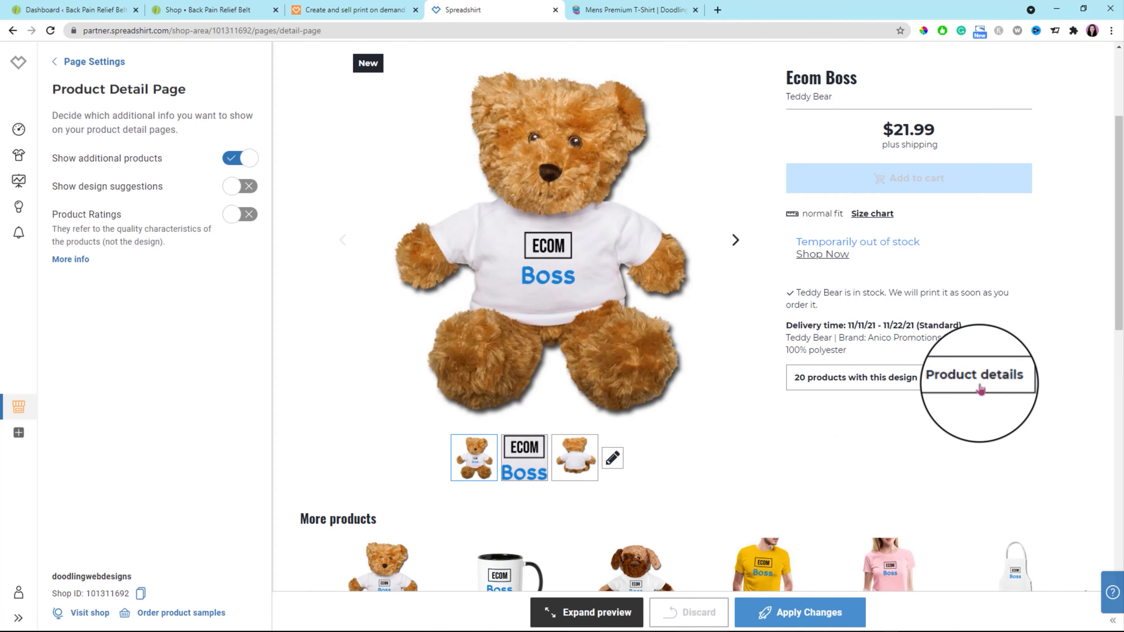
pyautogui.click(580, 465)
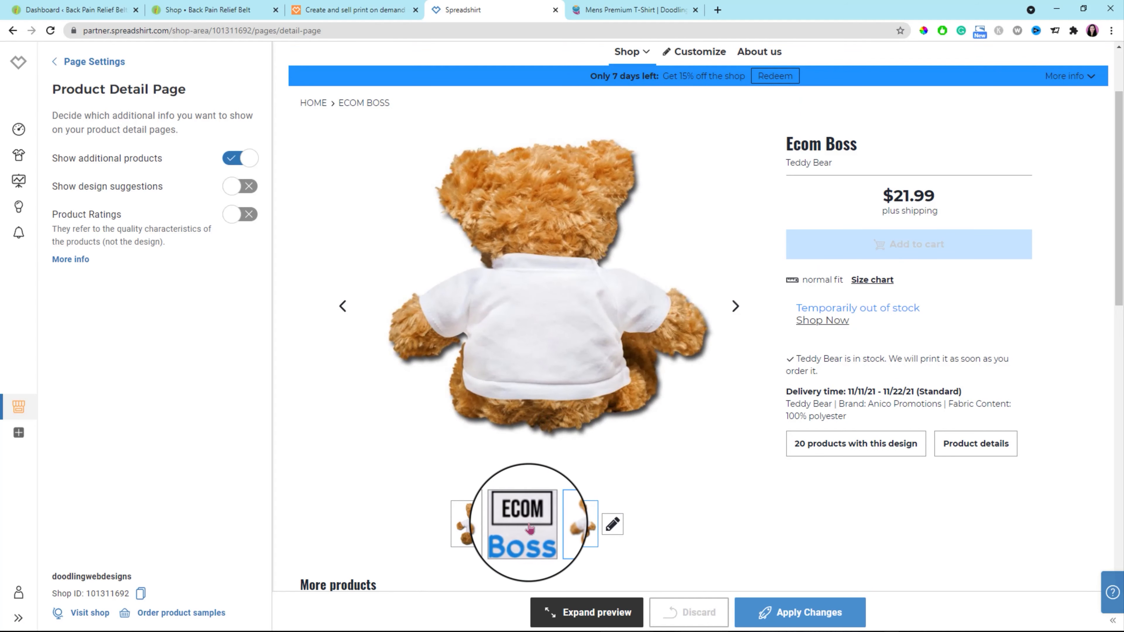
pyautogui.click(529, 528)
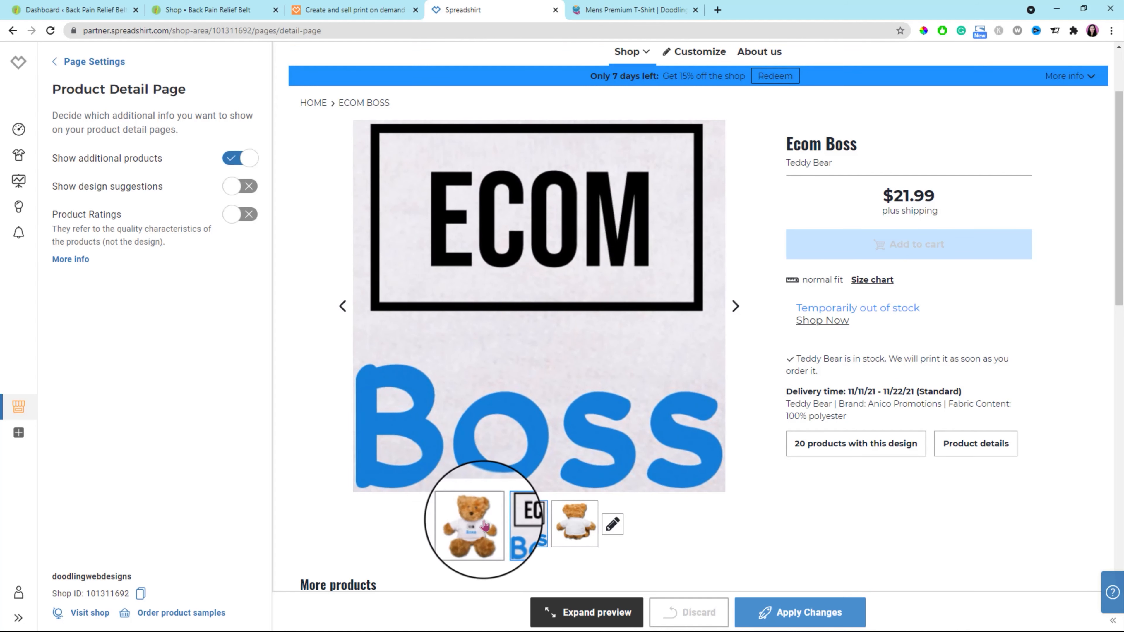
pyautogui.click(486, 526)
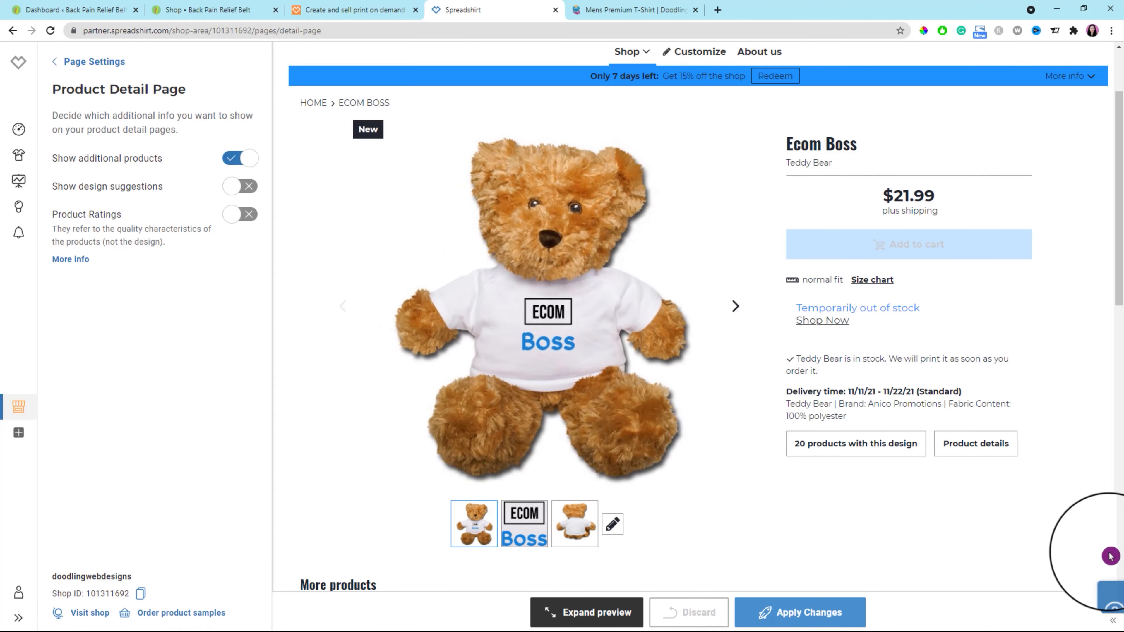
pyautogui.scroll(-15, 1106, 549)
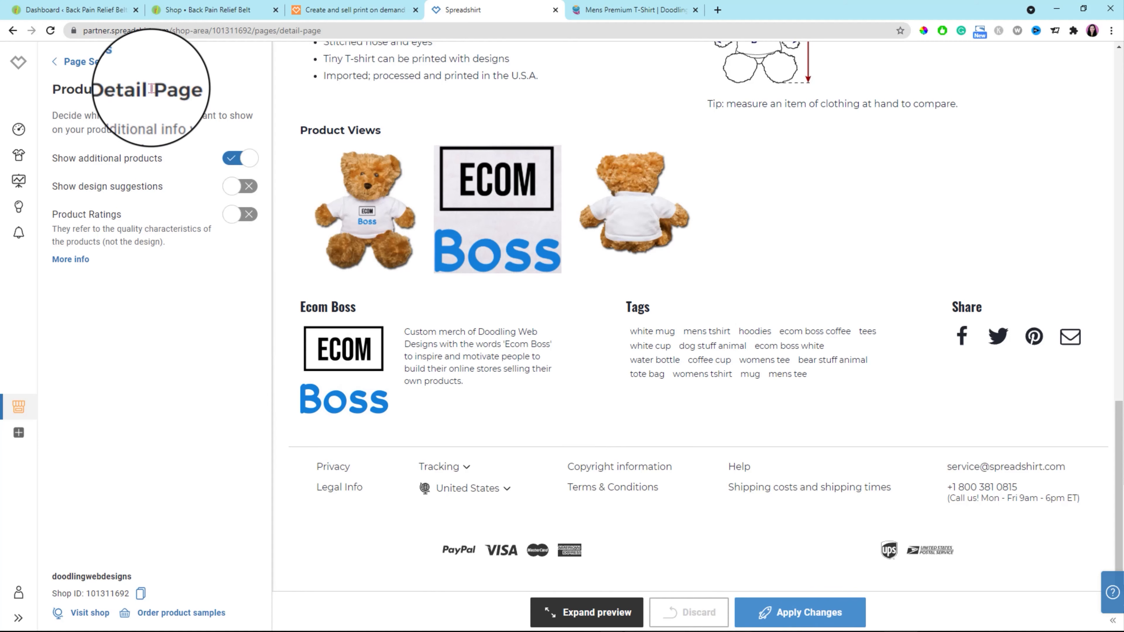
# In the Customize Tool settings, dismiss the saved product, switch Add Spreadshirt designs on and back off, and apply the changes.
pyautogui.click(89, 61)
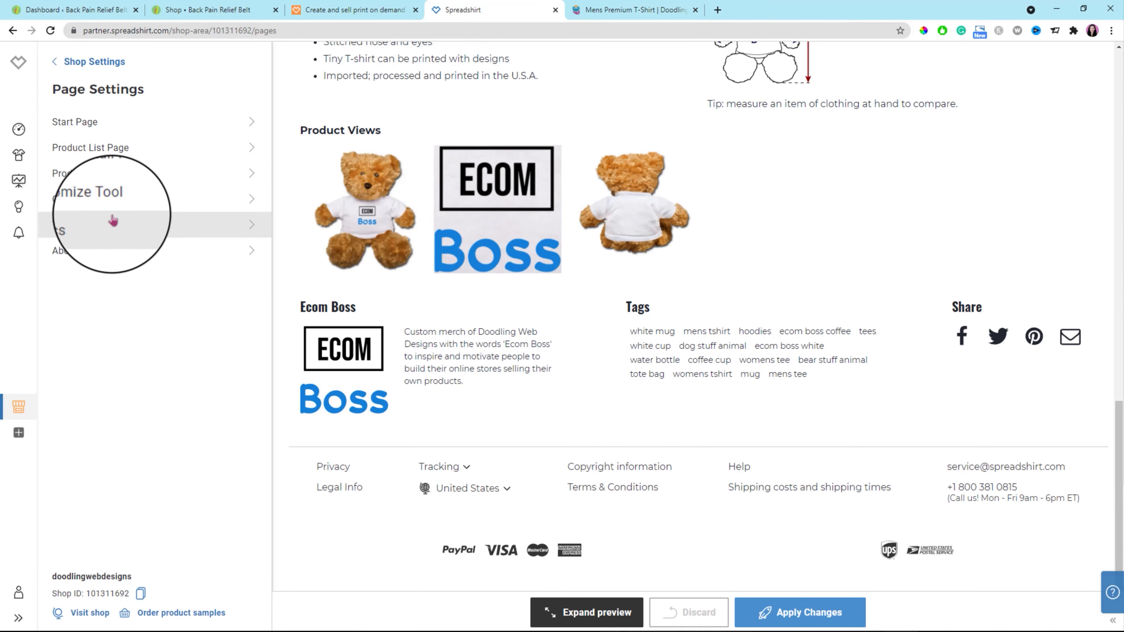
pyautogui.click(252, 202)
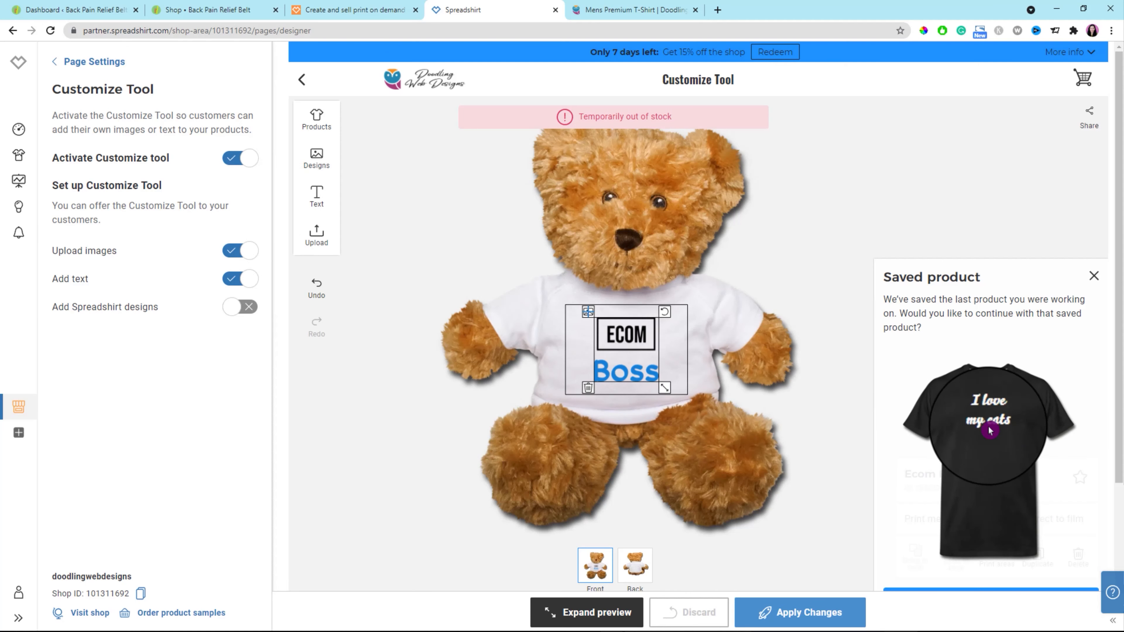
pyautogui.click(1100, 276)
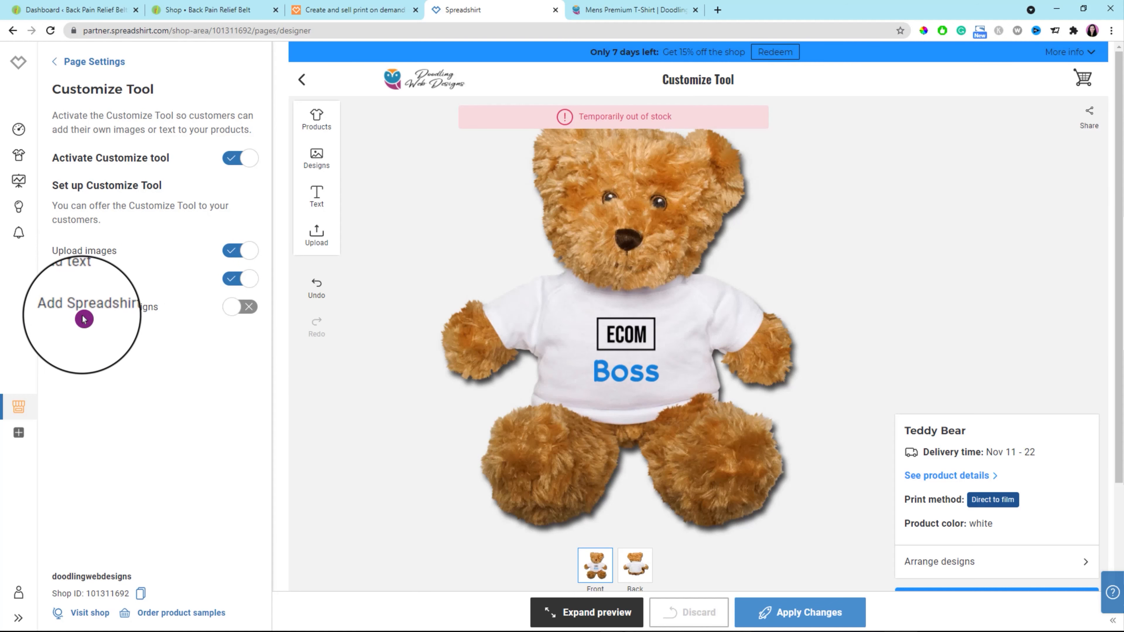
pyautogui.click(238, 312)
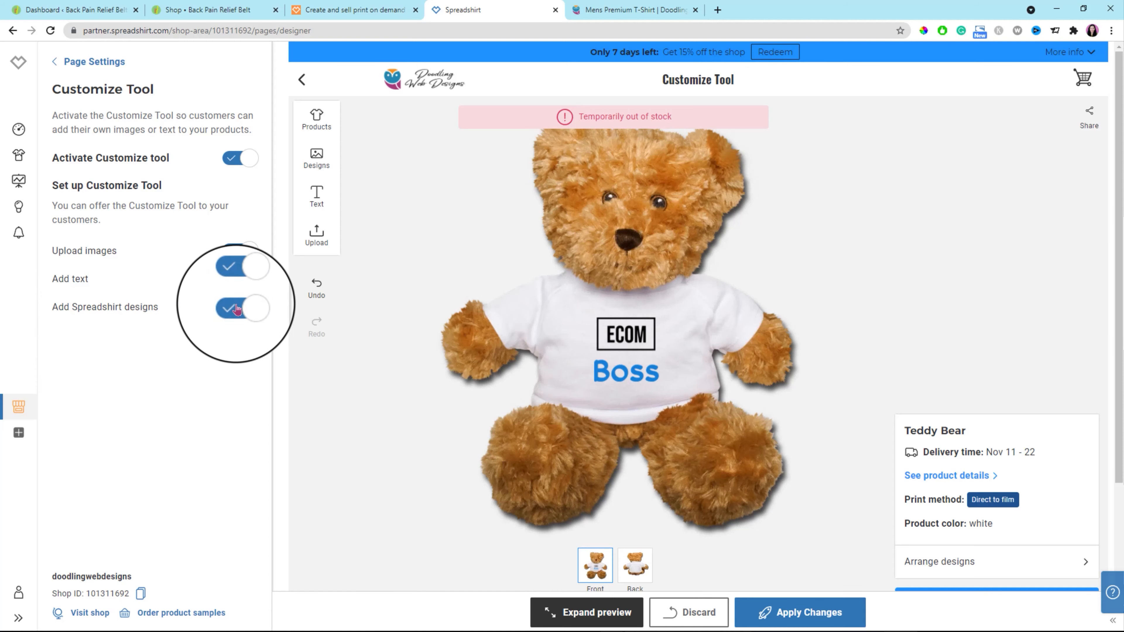
pyautogui.click(235, 309)
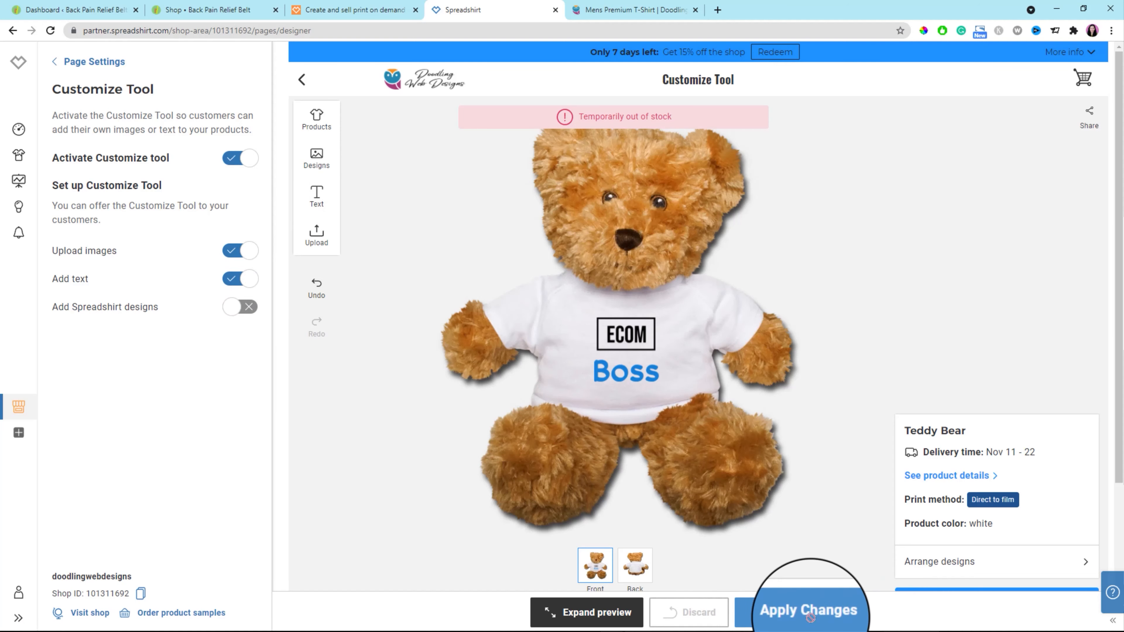
pyautogui.click(799, 609)
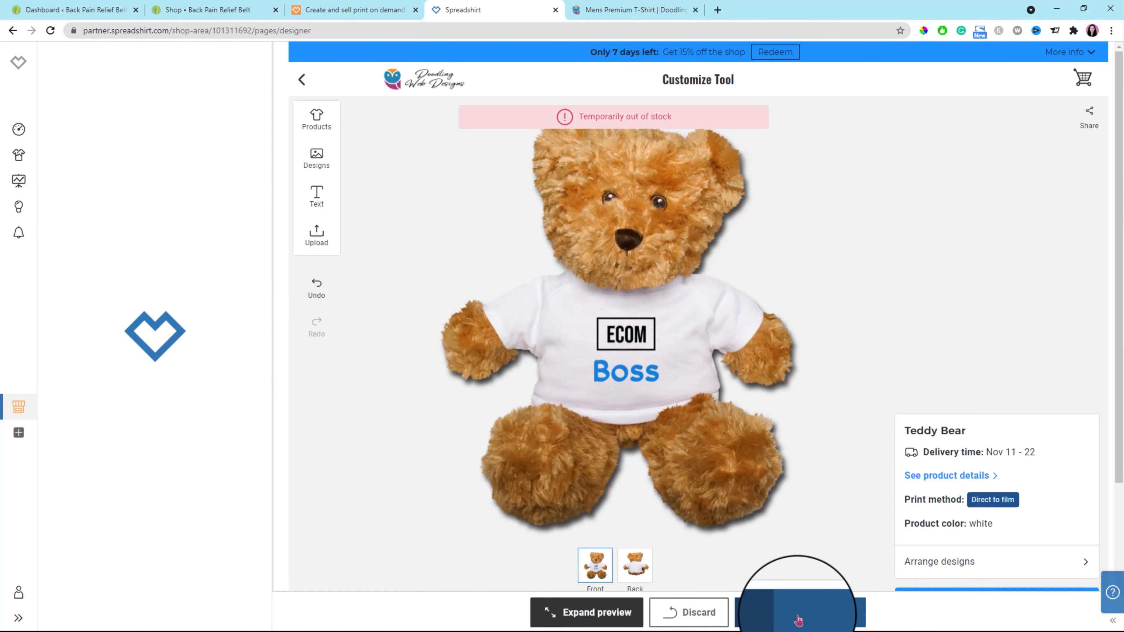
# Create an online topic named Ecom Boss with the Ecom Boss design and description "Motivational words for an ecom boss.", and apply it.
pyautogui.click(55, 63)
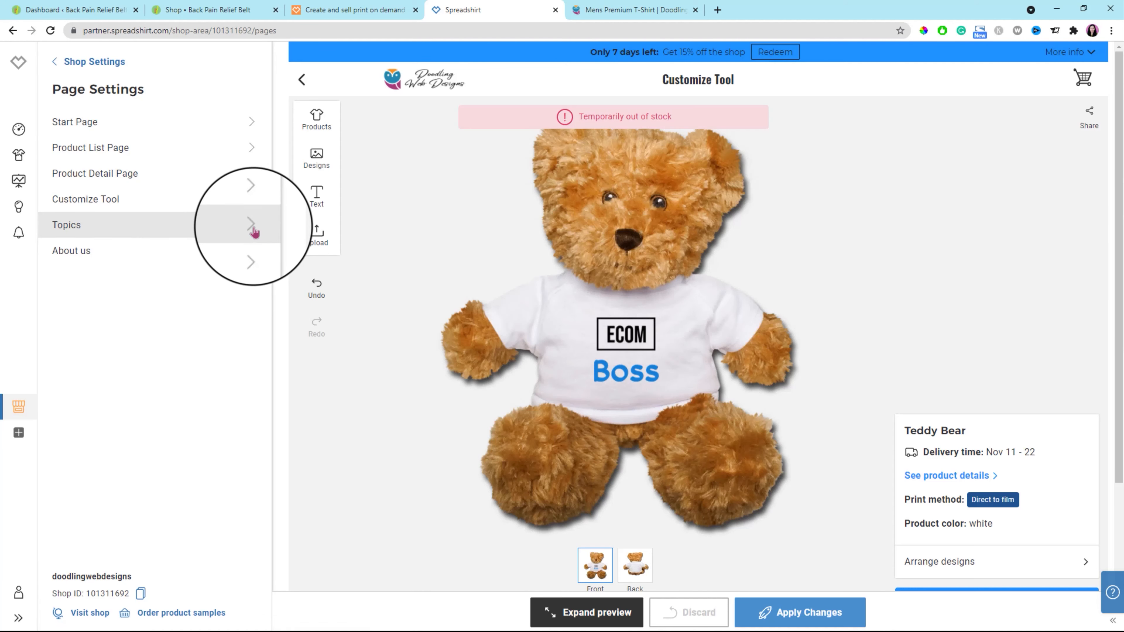
pyautogui.click(254, 231)
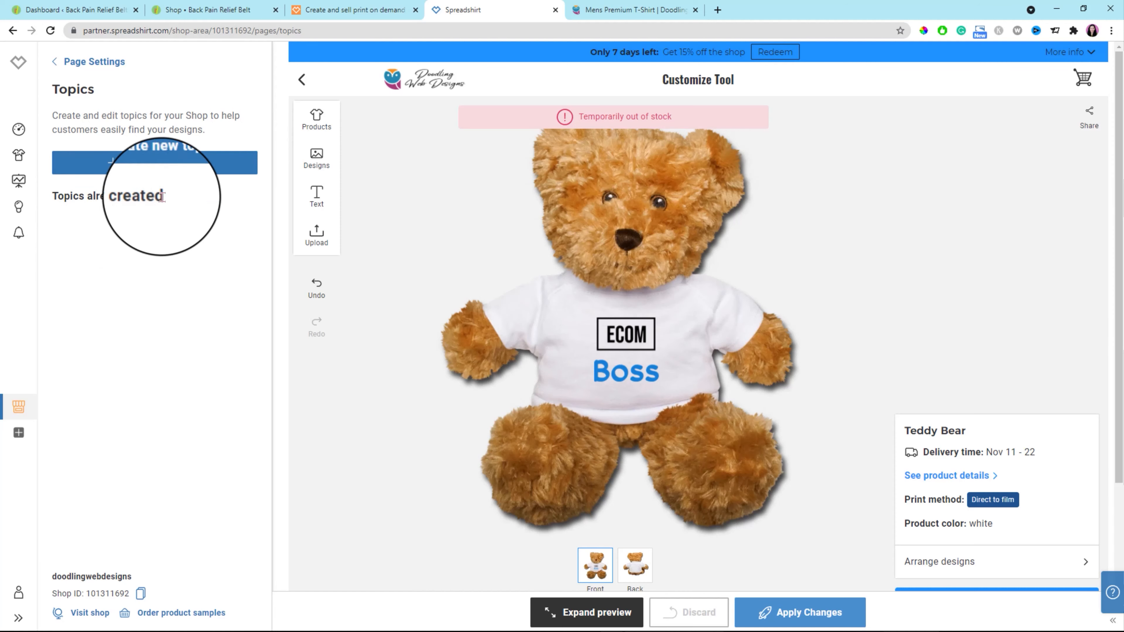
pyautogui.click(115, 169)
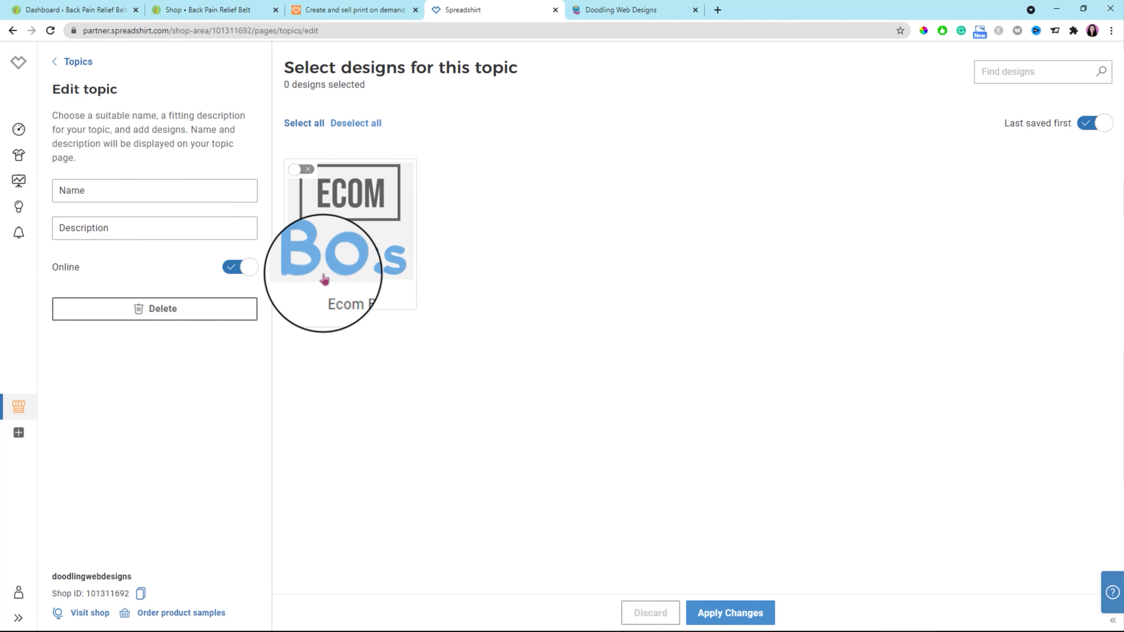
pyautogui.click(296, 171)
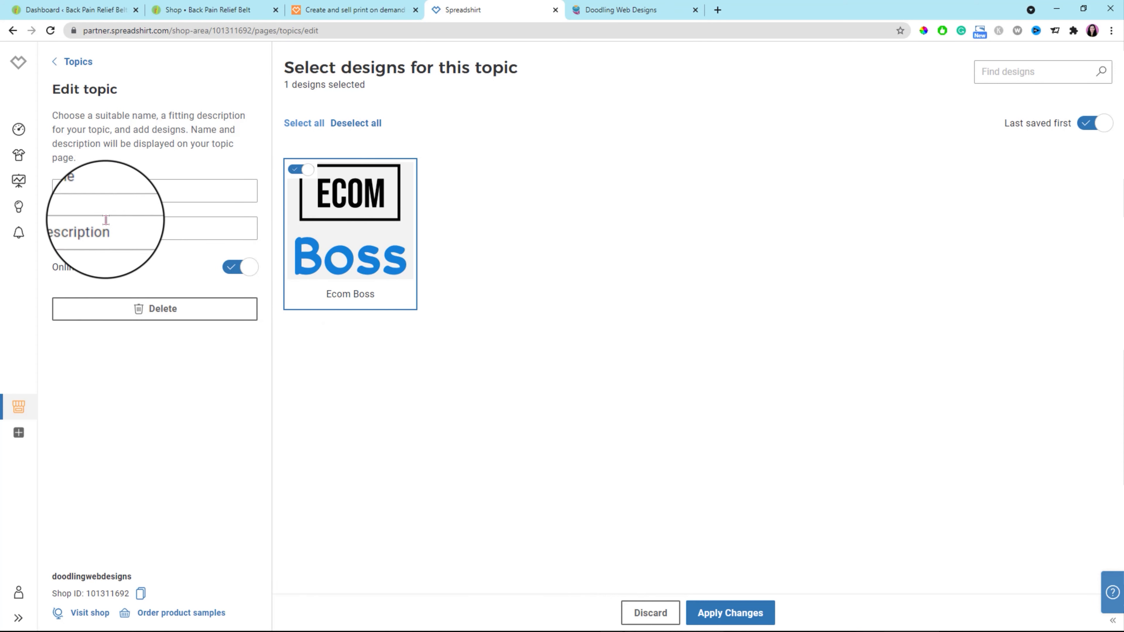
pyautogui.click(110, 191)
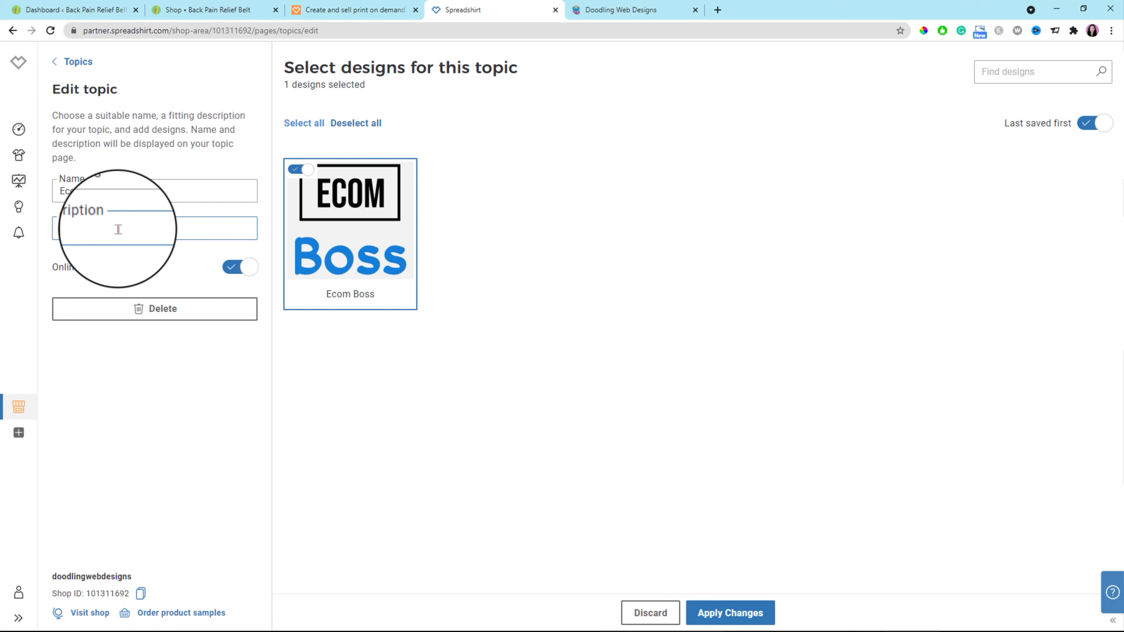
pyautogui.write('nal words for an ecom boss.')
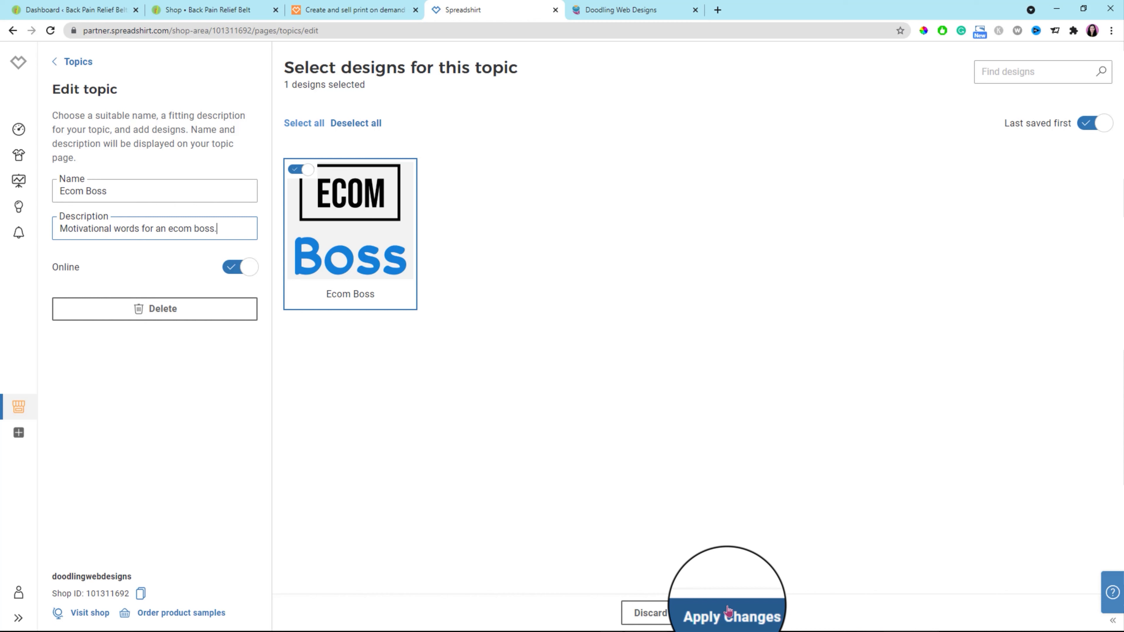
# Review the About us page's headline, mission statement, description, button and upload settings, enlarging the description box to show its full text.
pyautogui.click(54, 65)
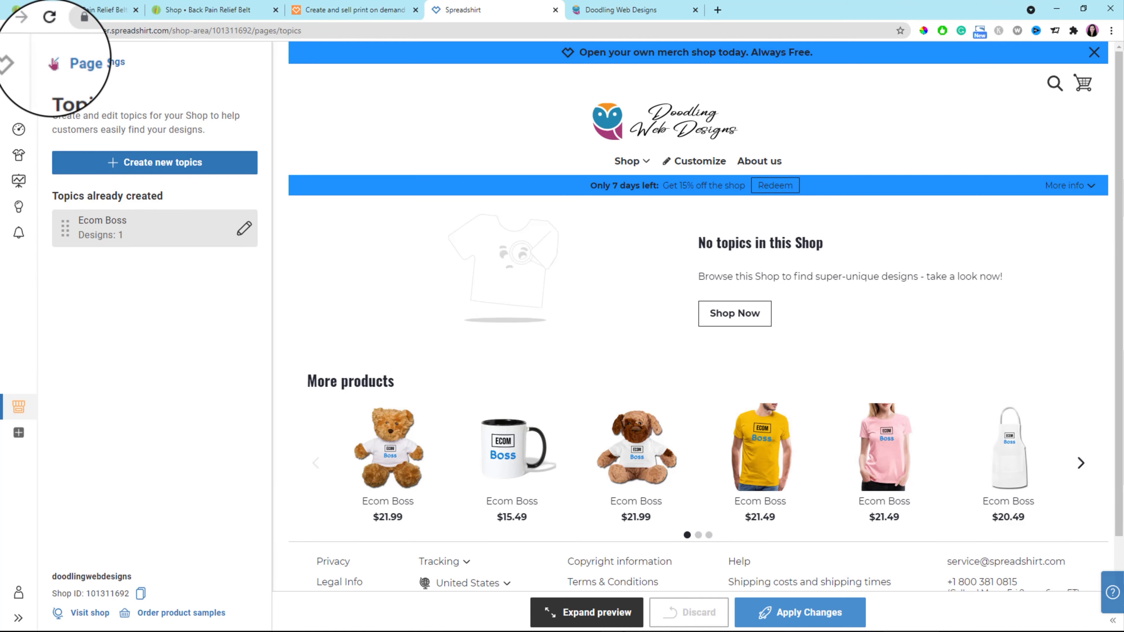
pyautogui.click(53, 63)
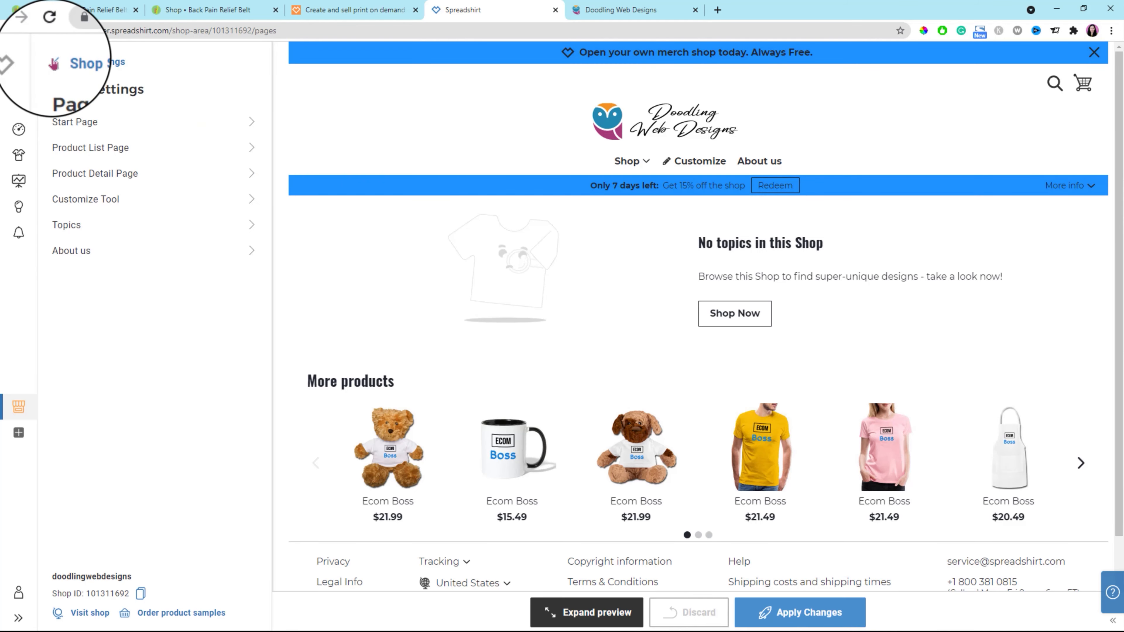
pyautogui.click(252, 255)
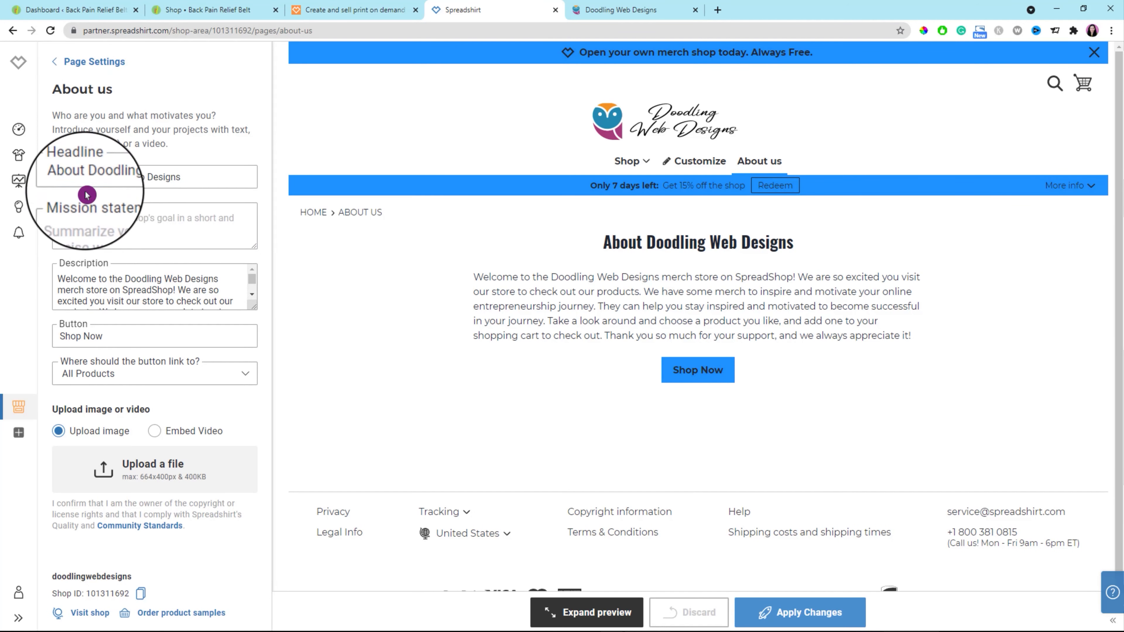
pyautogui.click(188, 176)
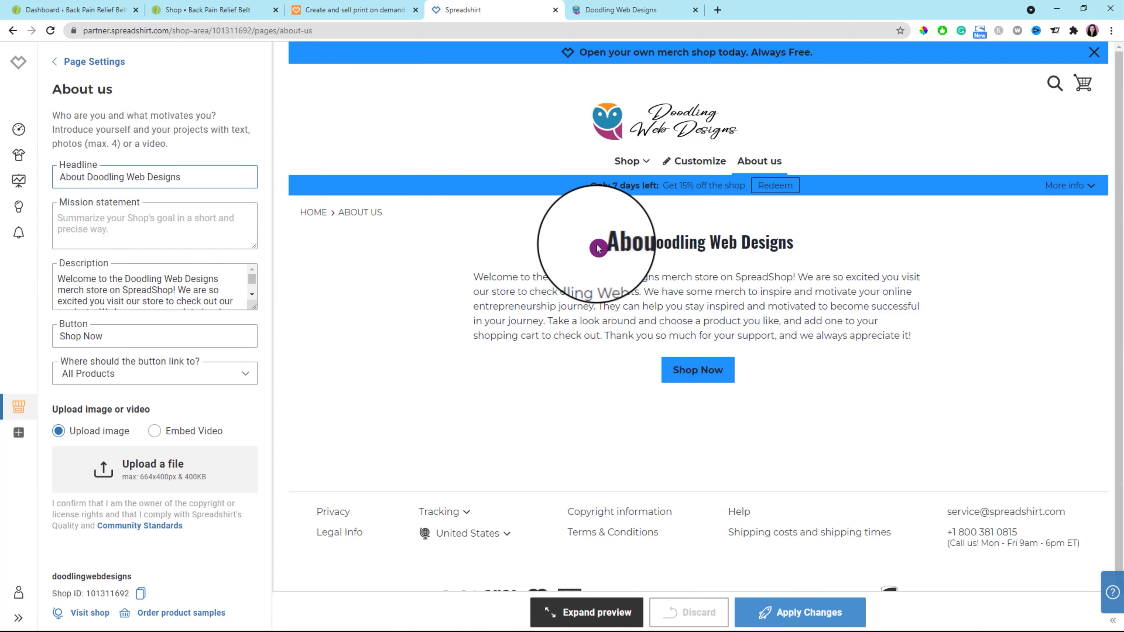
pyautogui.moveTo(602, 248); pyautogui.dragTo(795, 243)
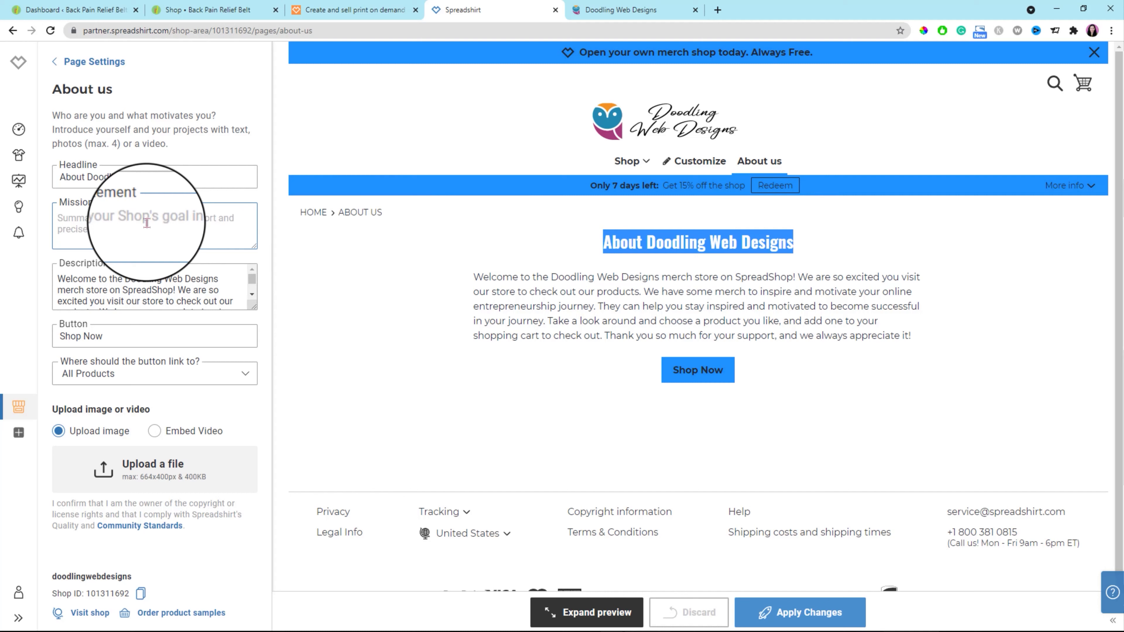
pyautogui.click(122, 223)
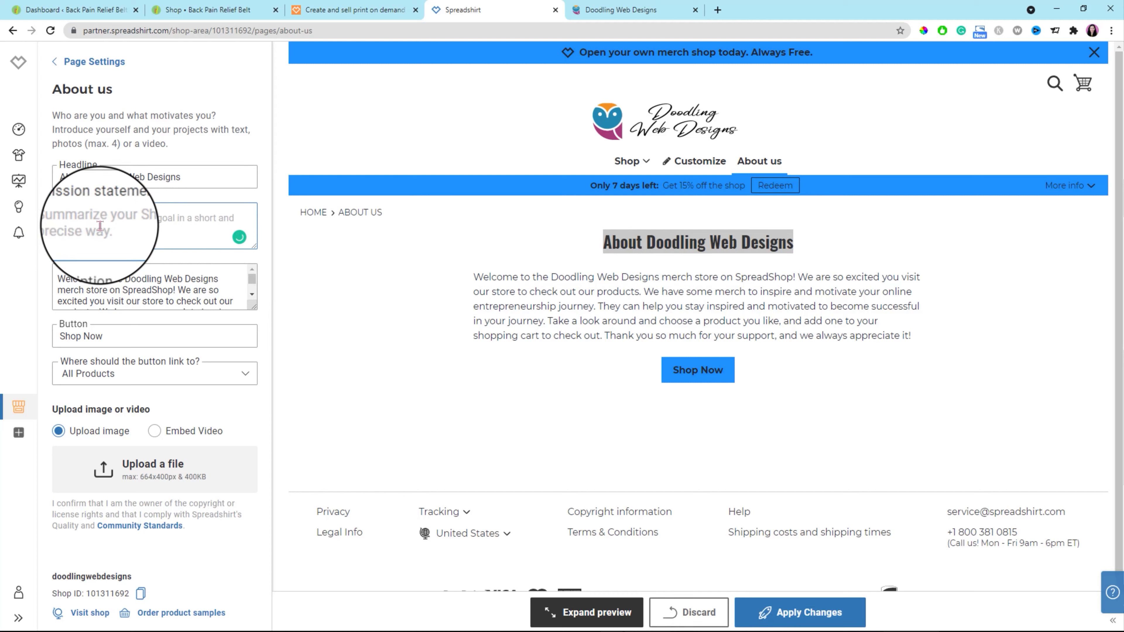
pyautogui.click(169, 287)
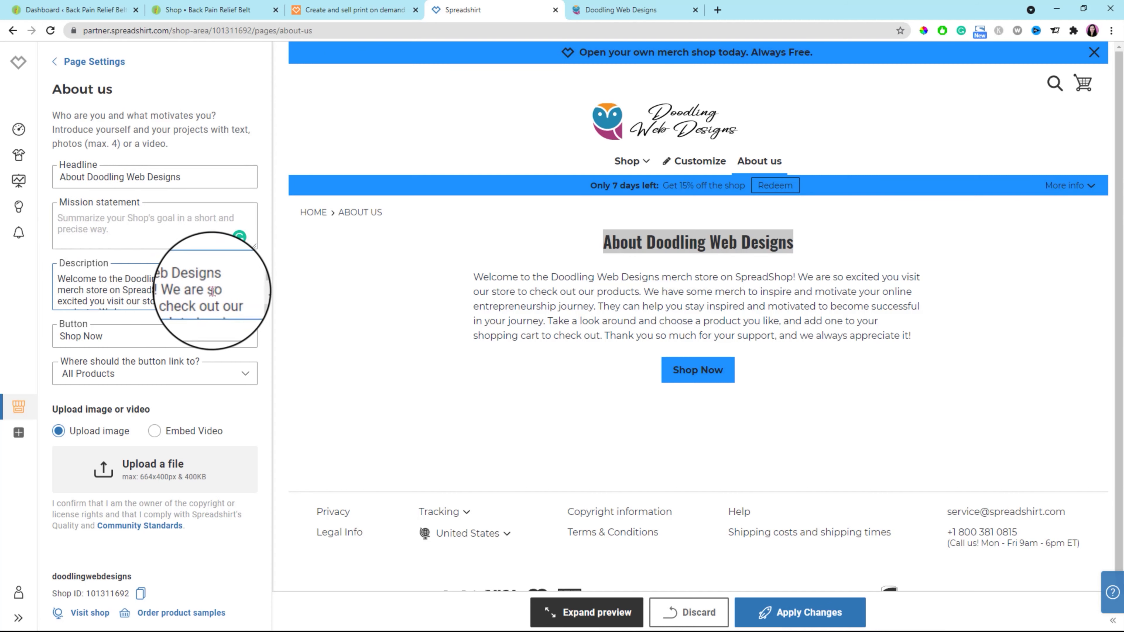
pyautogui.moveTo(254, 307); pyautogui.dragTo(245, 418)
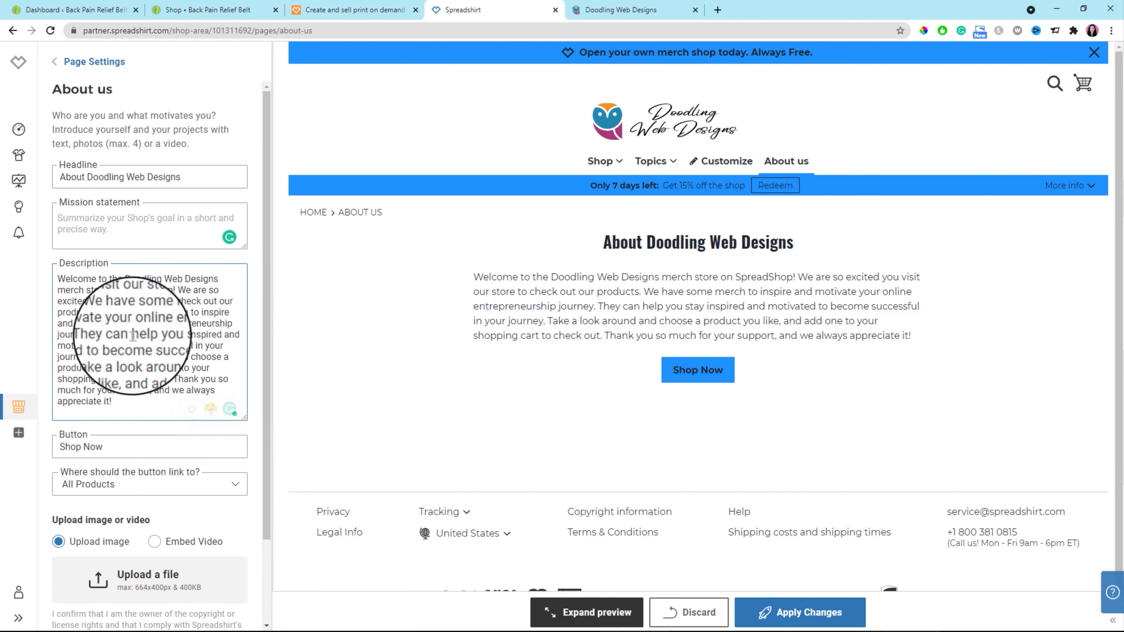
pyautogui.scroll(-3, 219, 253)
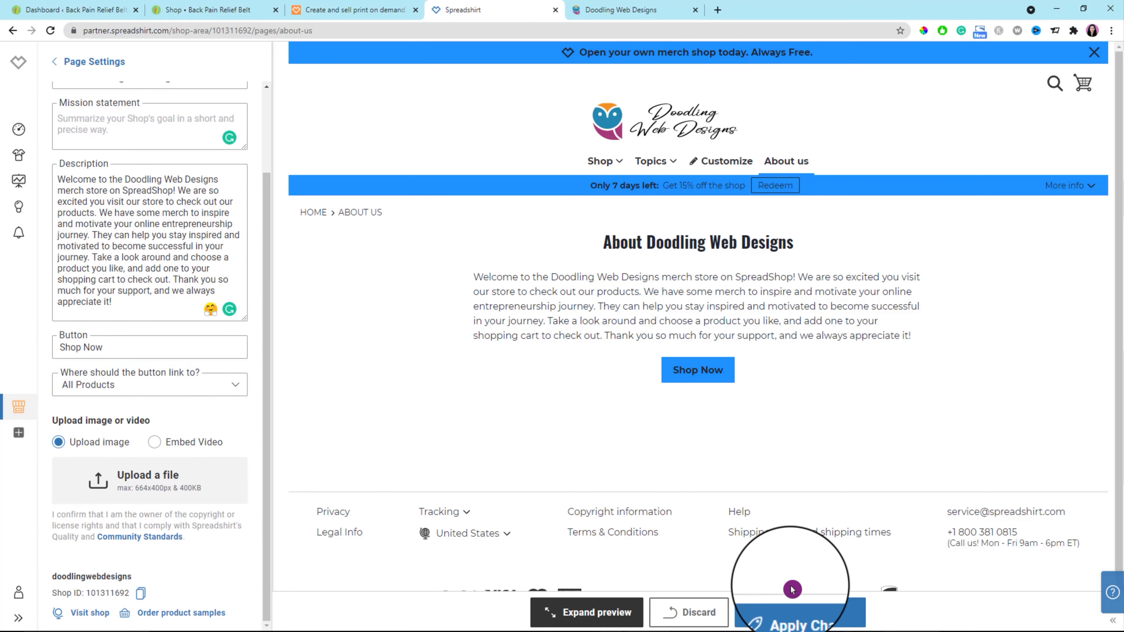
# Apply the About us page changes and return to the Shop Settings overview.
pyautogui.click(815, 621)
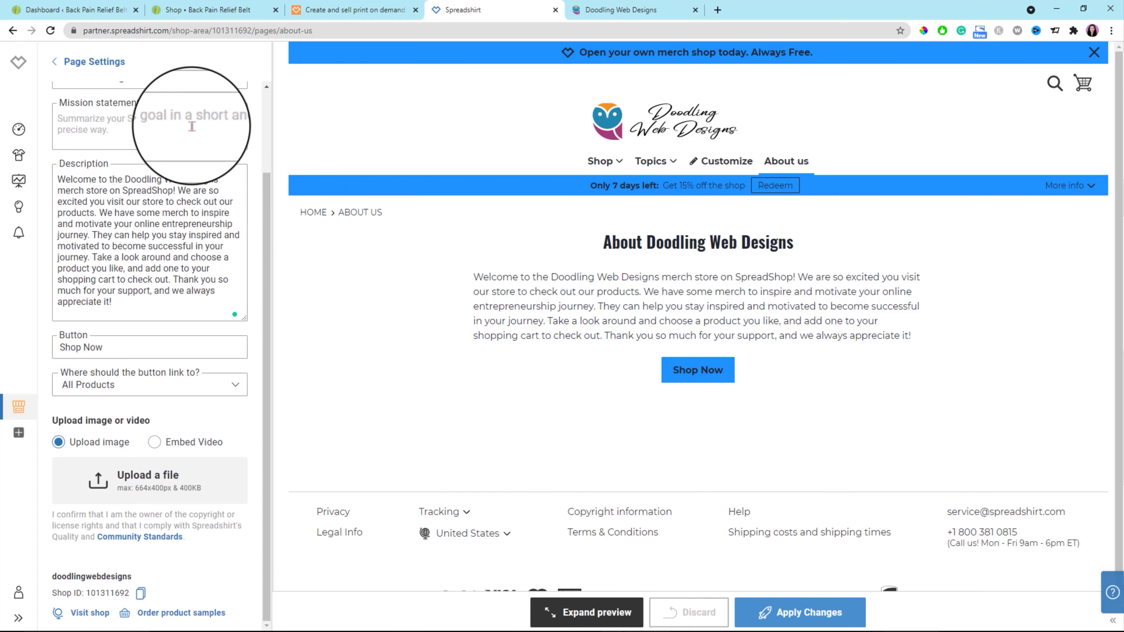
pyautogui.click(55, 67)
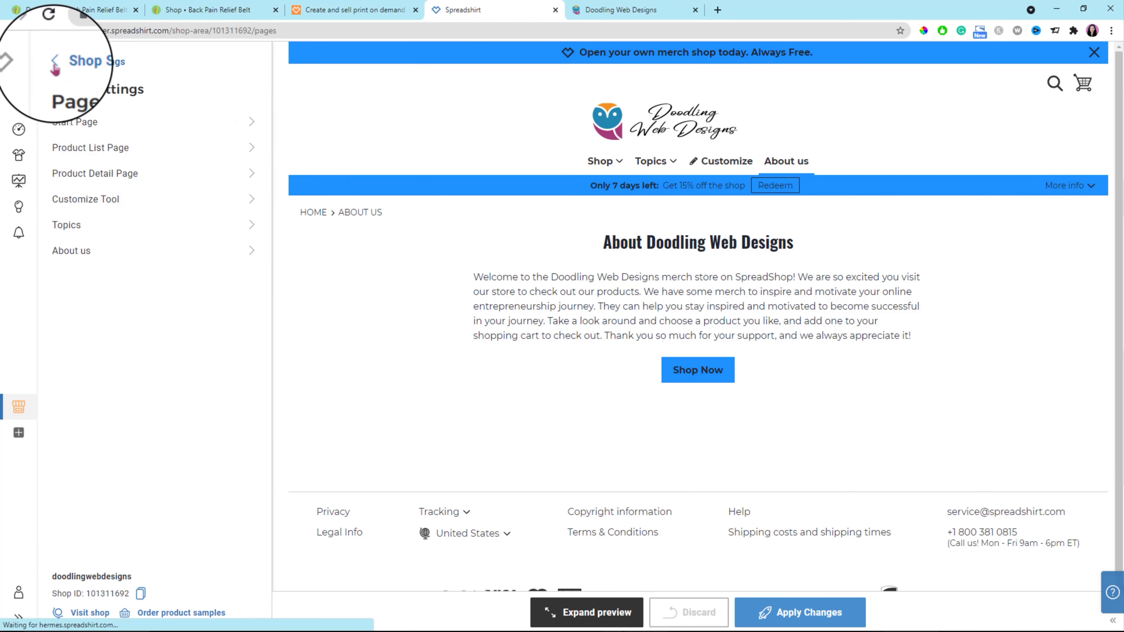
pyautogui.click(54, 62)
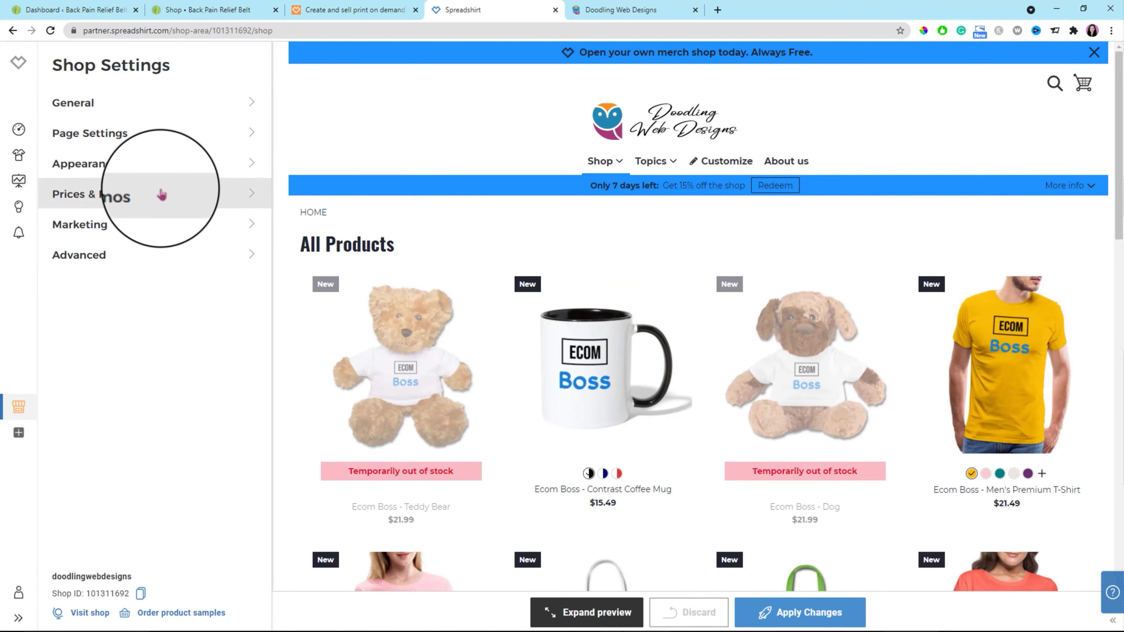
# Review the Appearance logo settings, including the size limits for the header logo, favicon and invoice logo, and check the favicon on the live shop.
pyautogui.click(247, 167)
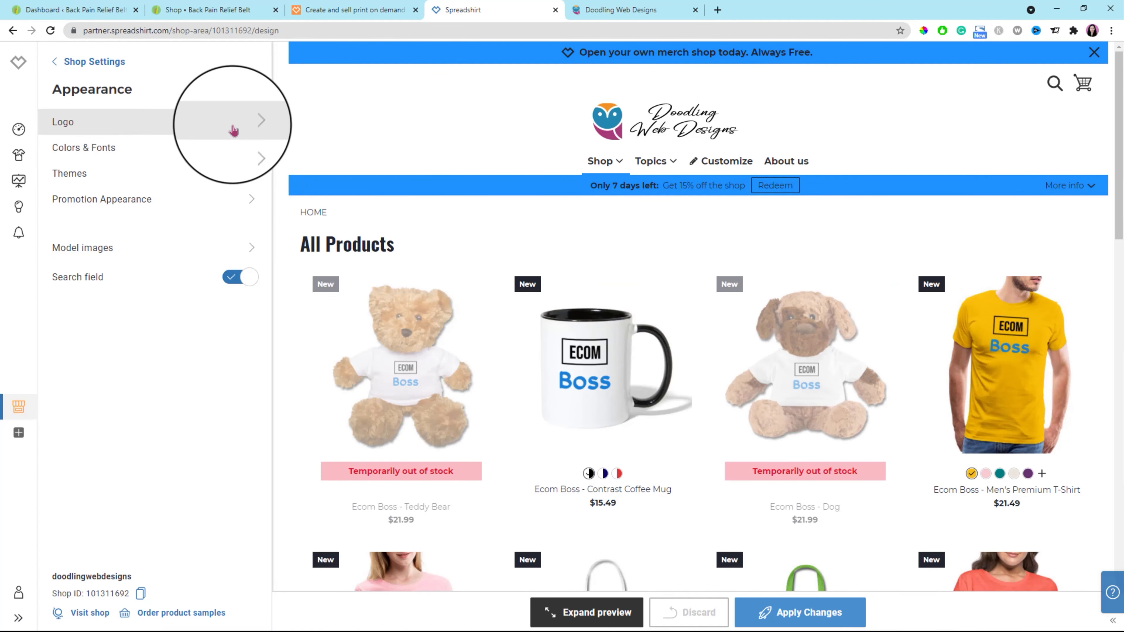
pyautogui.click(245, 126)
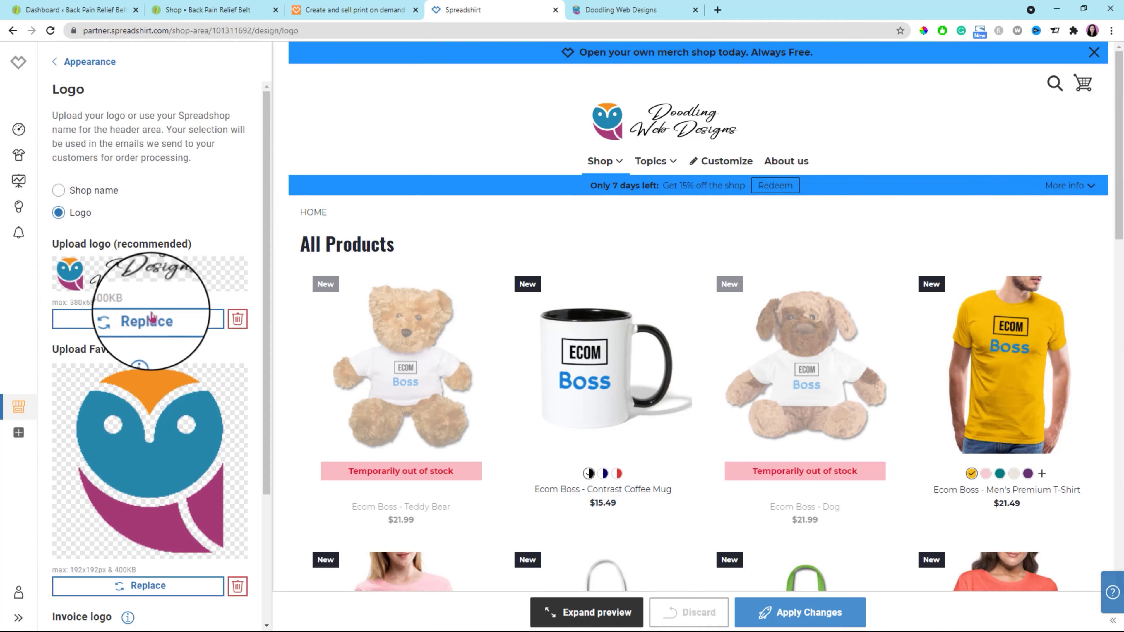
pyautogui.moveTo(71, 301); pyautogui.dragTo(98, 305)
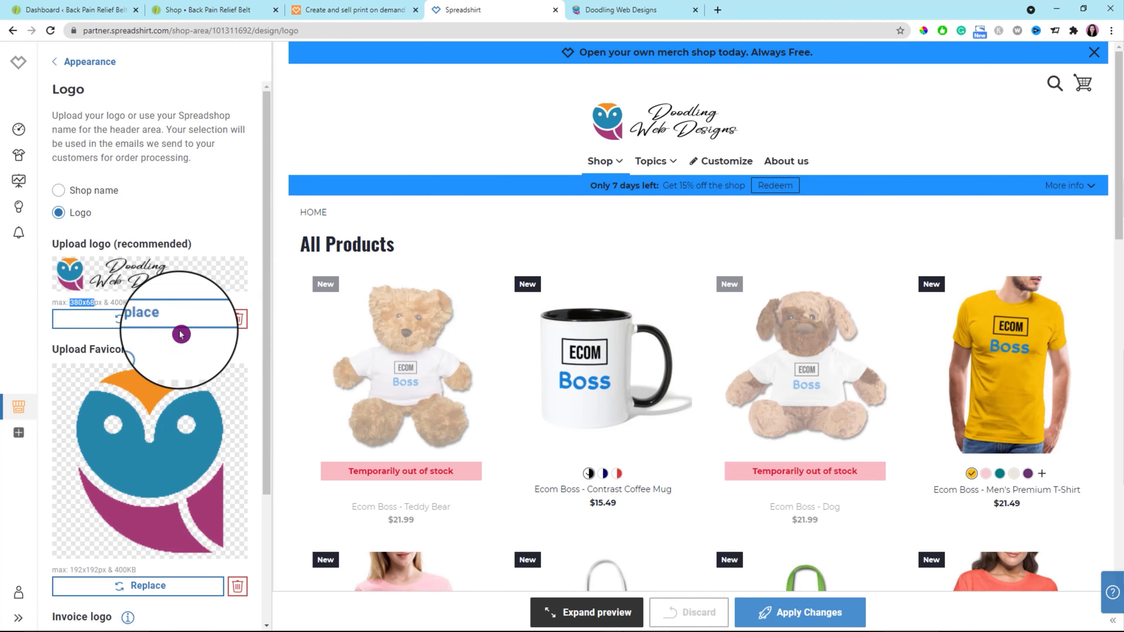
pyautogui.scroll(-2, 247, 388)
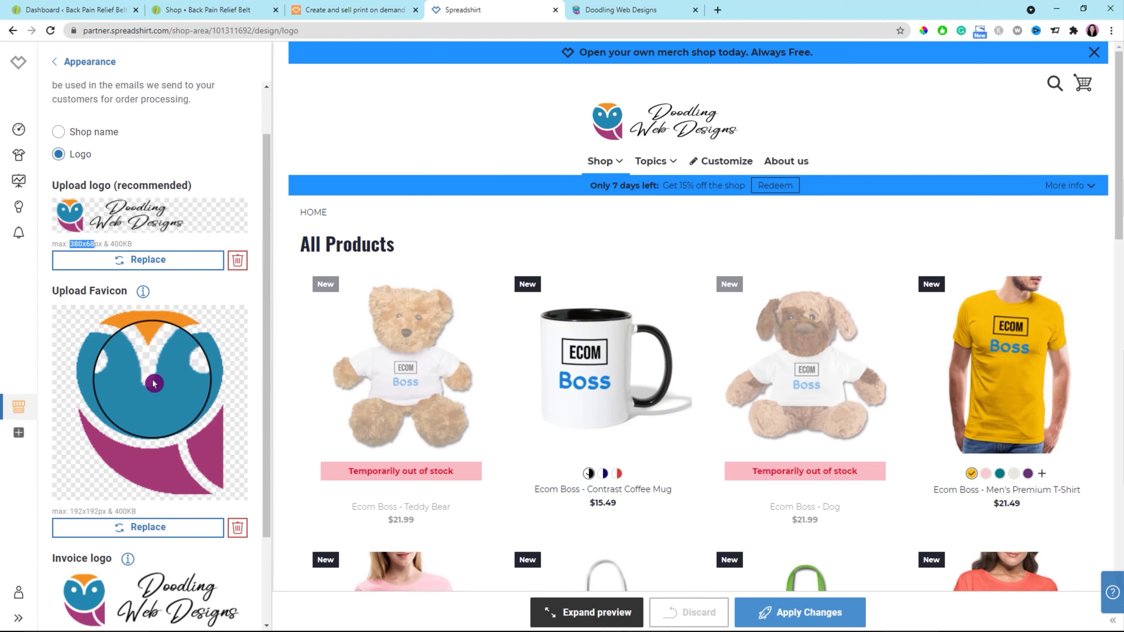
pyautogui.scroll(-2, 155, 416)
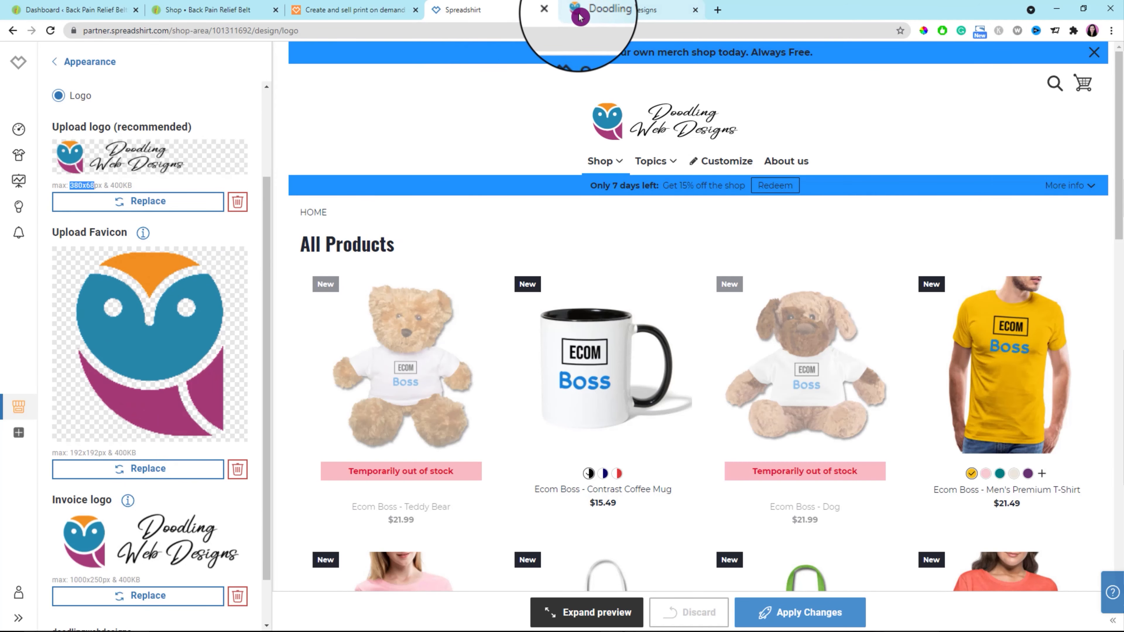
pyautogui.click(617, 14)
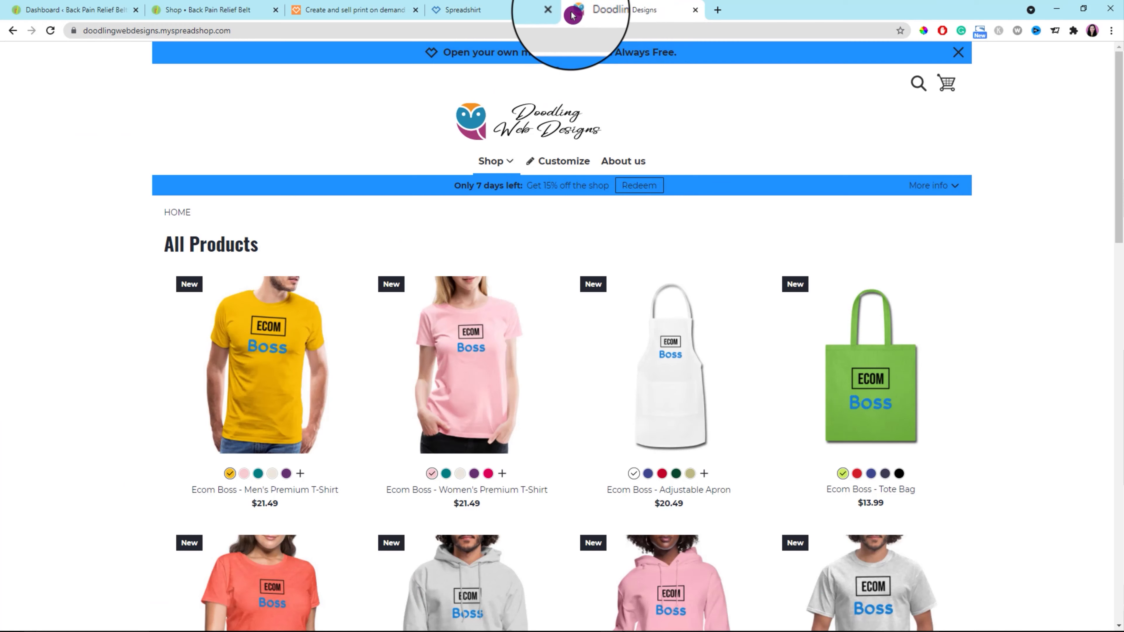
pyautogui.click(486, 9)
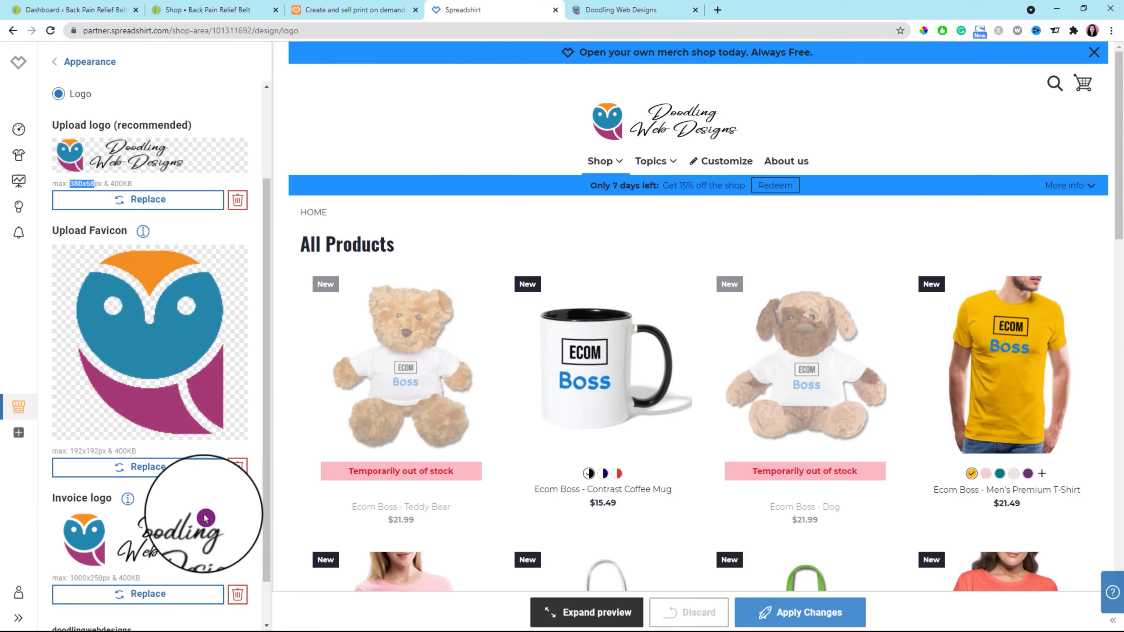
pyautogui.scroll(-1, 195, 509)
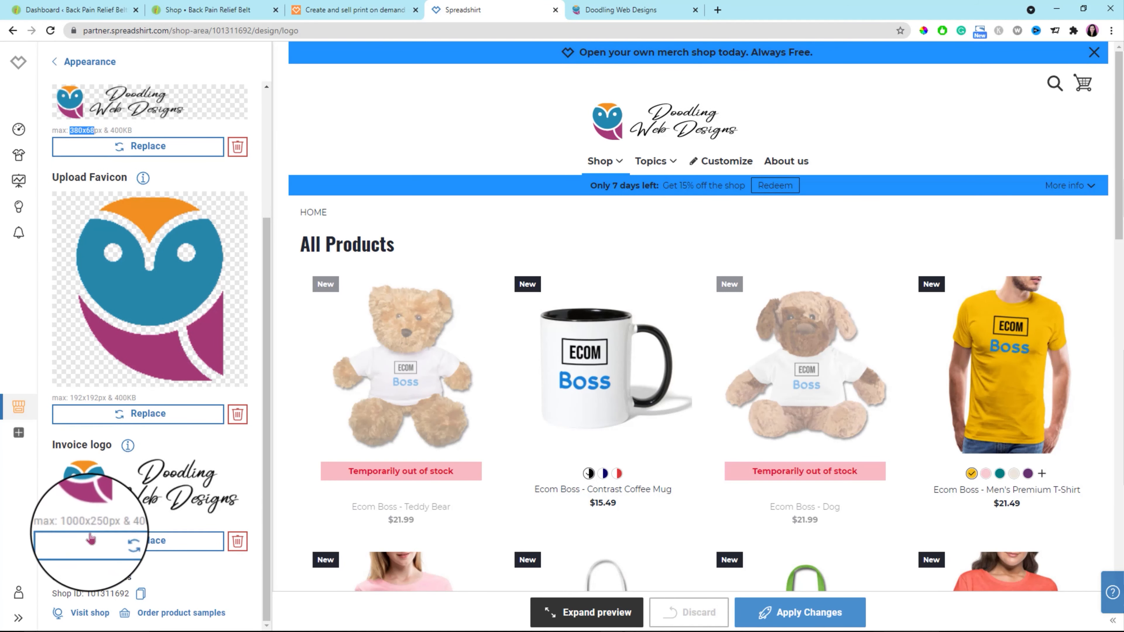
pyautogui.moveTo(71, 523); pyautogui.dragTo(106, 523)
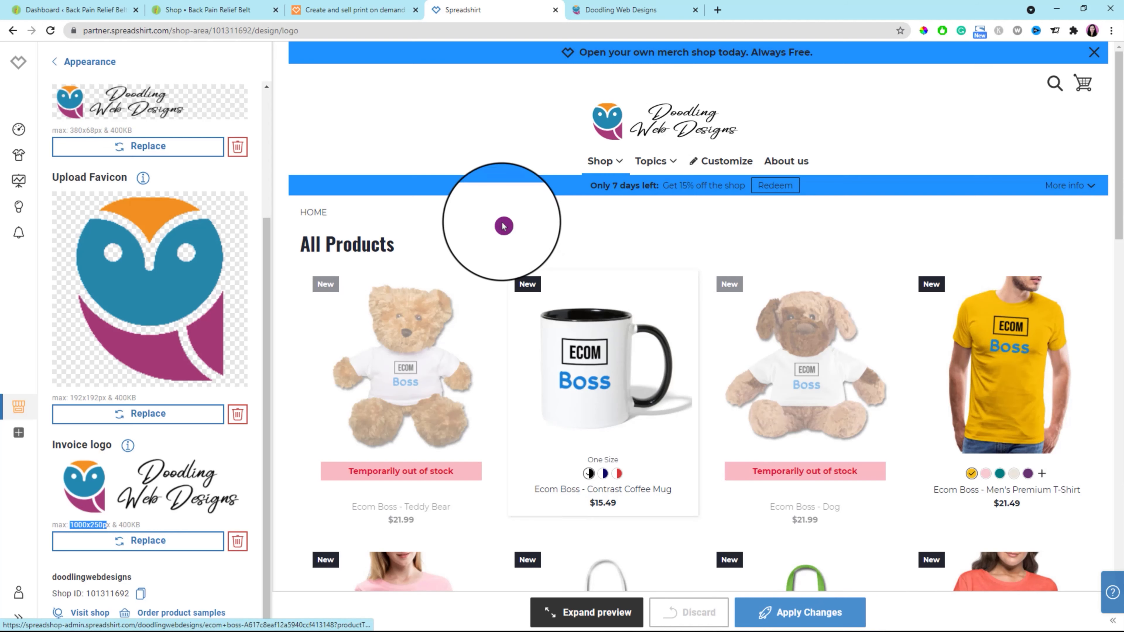
pyautogui.click(64, 62)
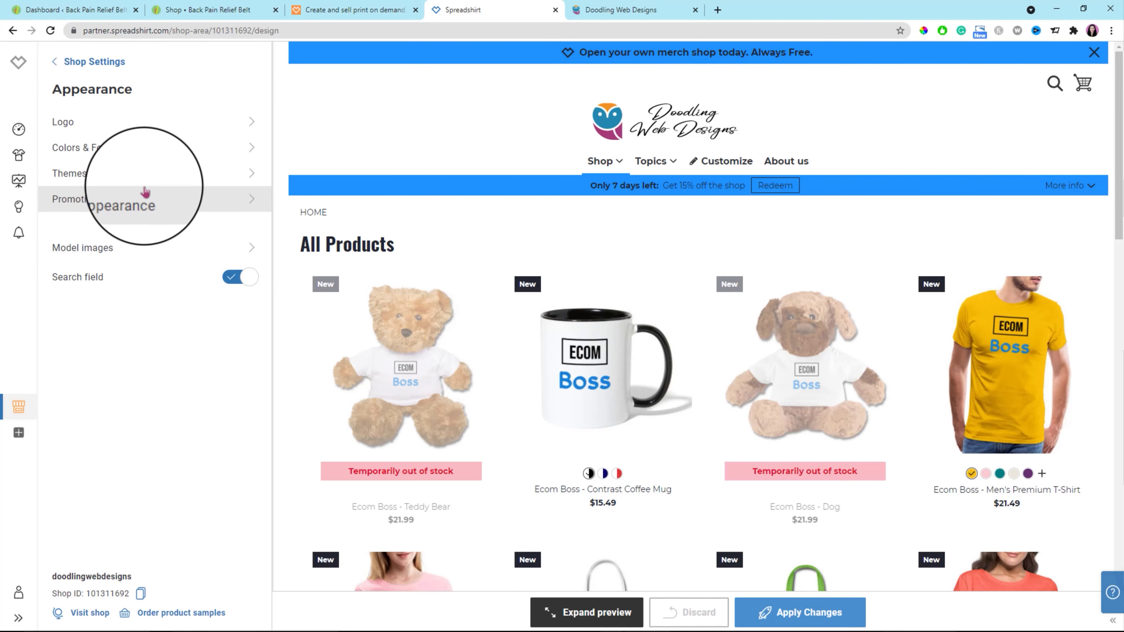
# In Colors & Fonts, expand the active button color and copy the logo's purple hex code A63A78 with the ColorPick Eyedropper.
pyautogui.click(252, 149)
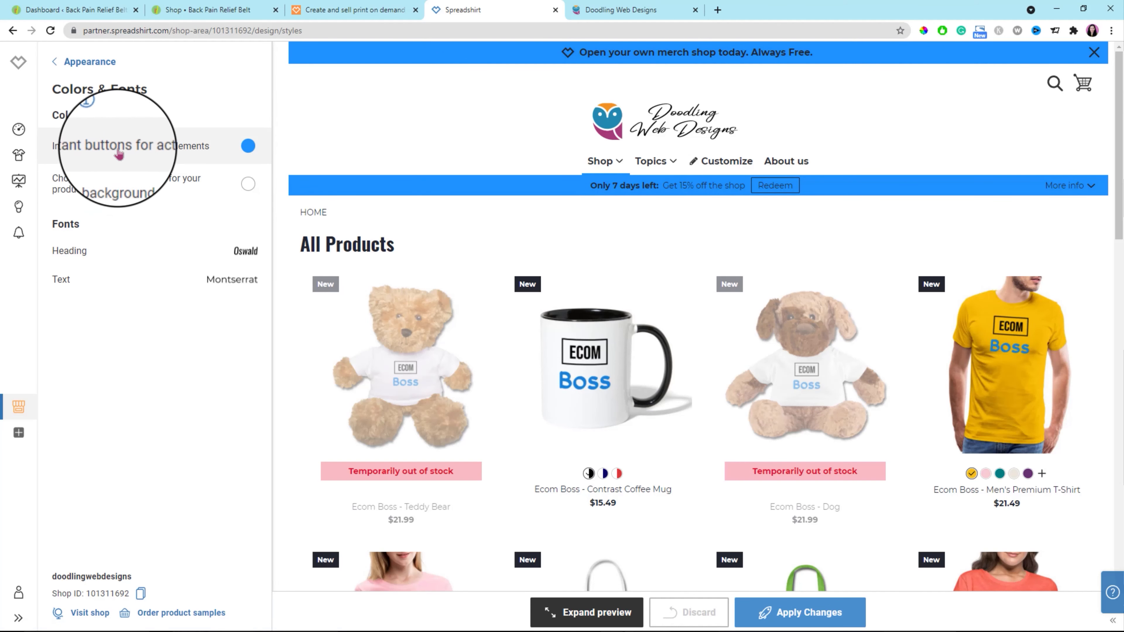
pyautogui.click(148, 150)
pyautogui.click(923, 30)
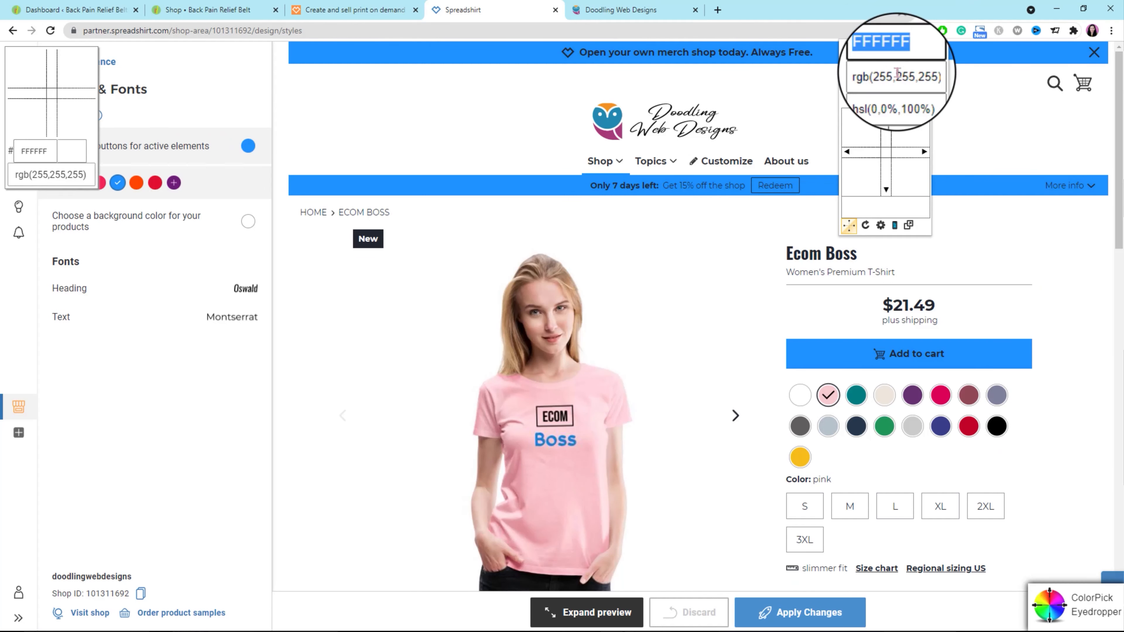
pyautogui.click(607, 132)
pyautogui.rightClick(648, 155)
pyautogui.click(671, 168)
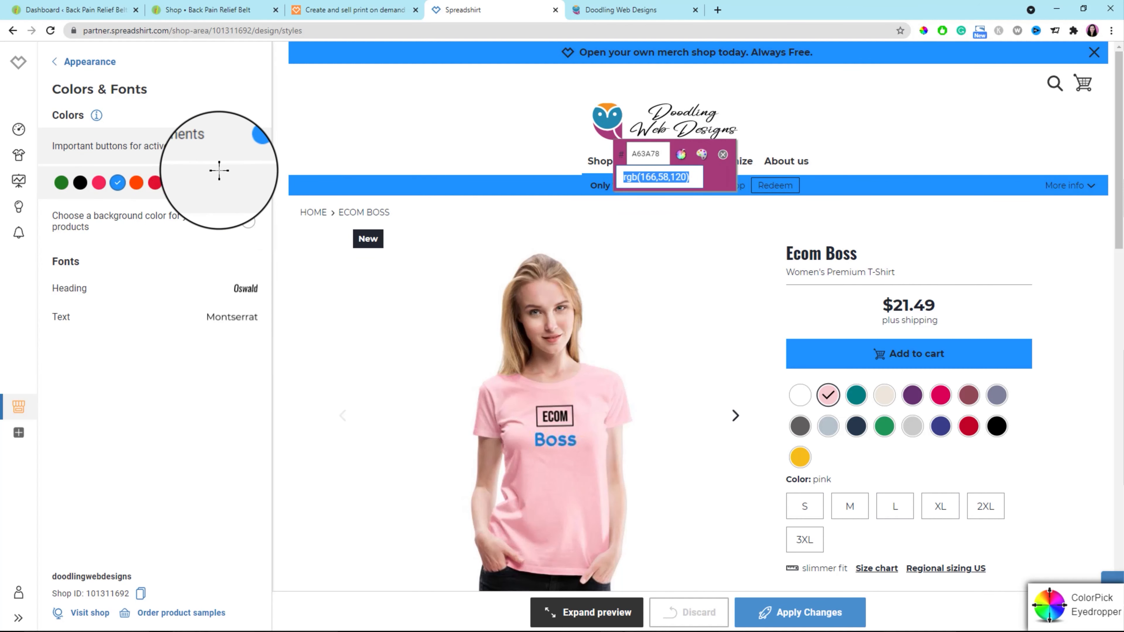
pyautogui.click(719, 160)
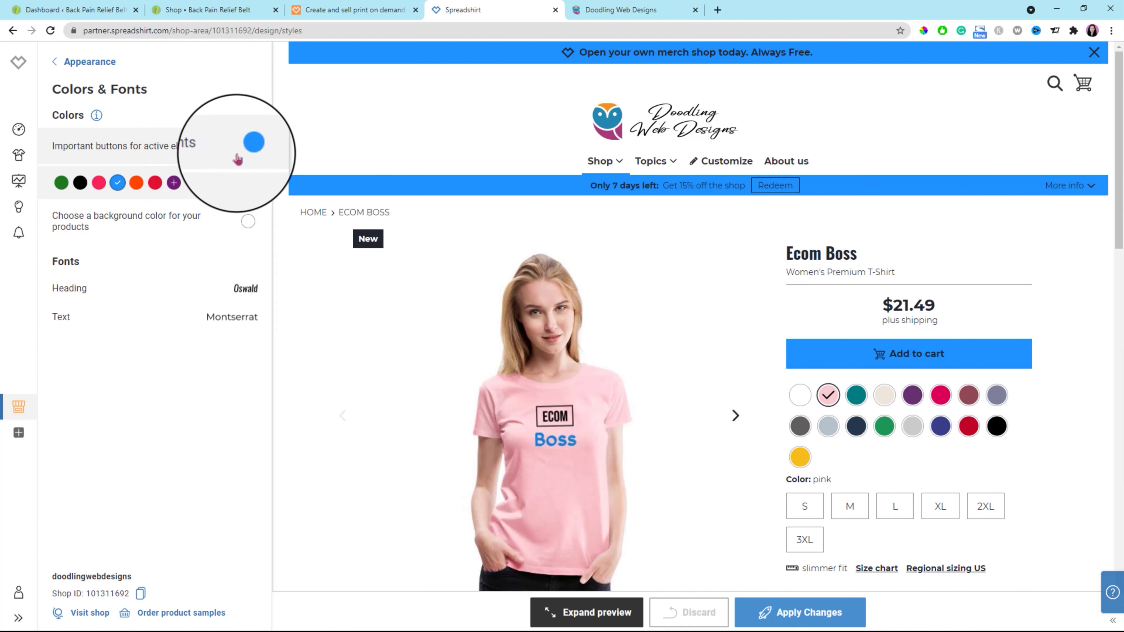
# Set a custom color of #A63A78 for the important active buttons and apply the changes.
pyautogui.click(248, 147)
pyautogui.click(248, 147)
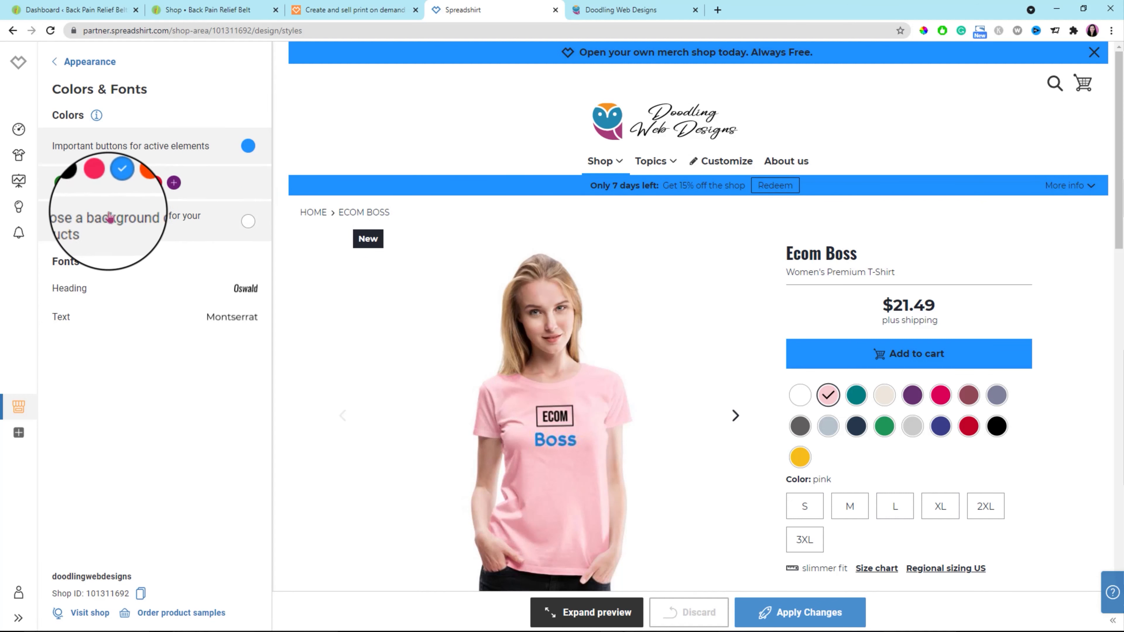
pyautogui.click(173, 183)
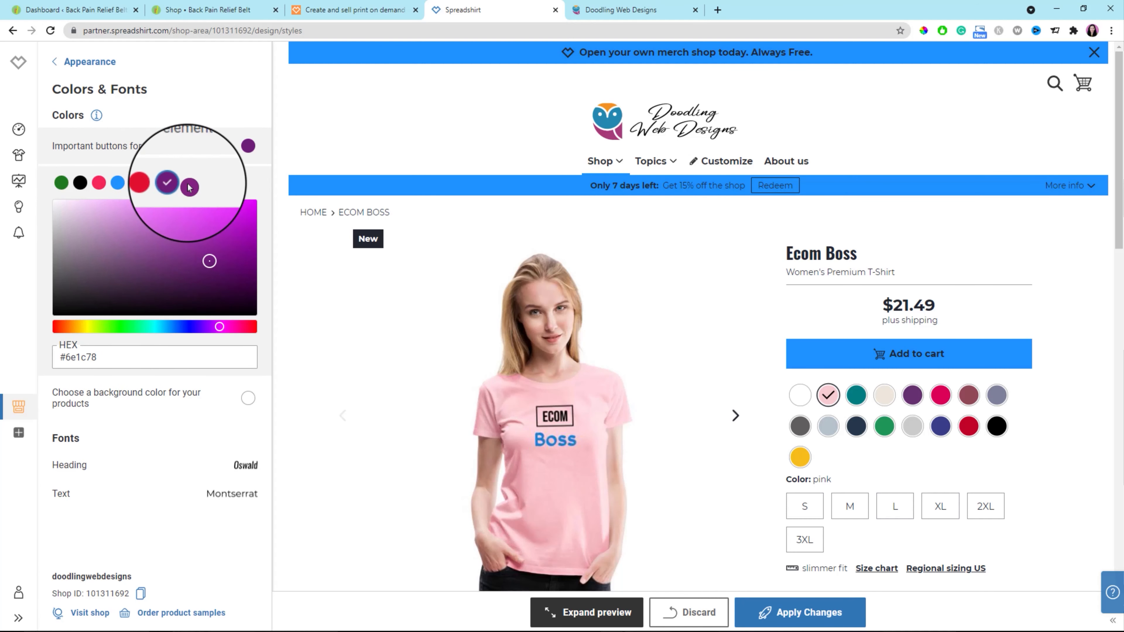
pyautogui.moveTo(65, 358); pyautogui.dragTo(105, 358)
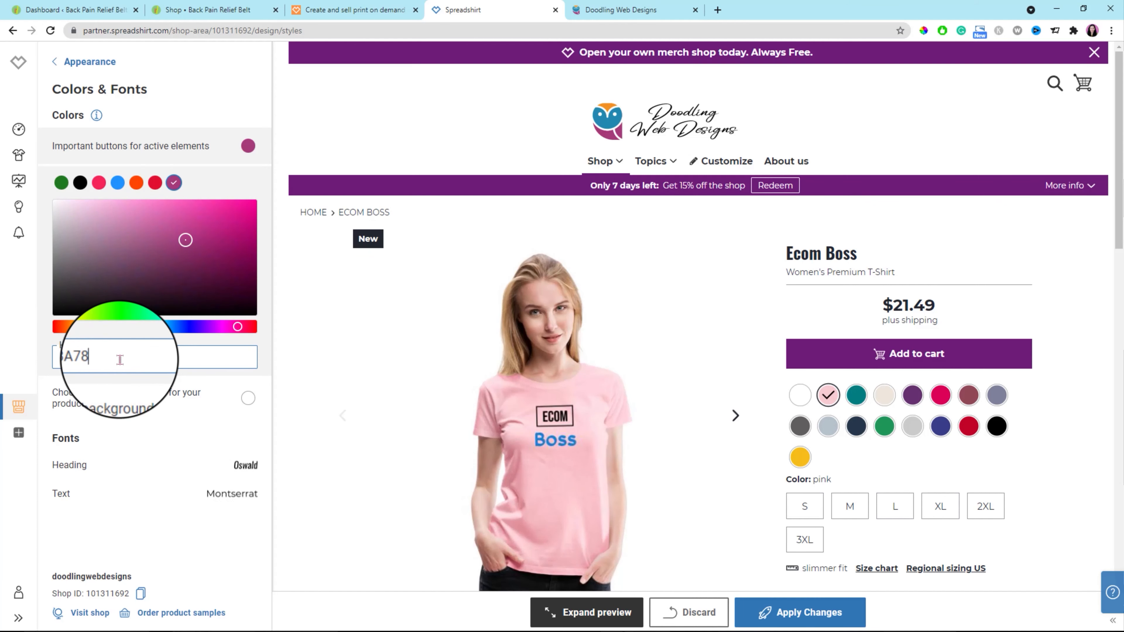
pyautogui.click(229, 187)
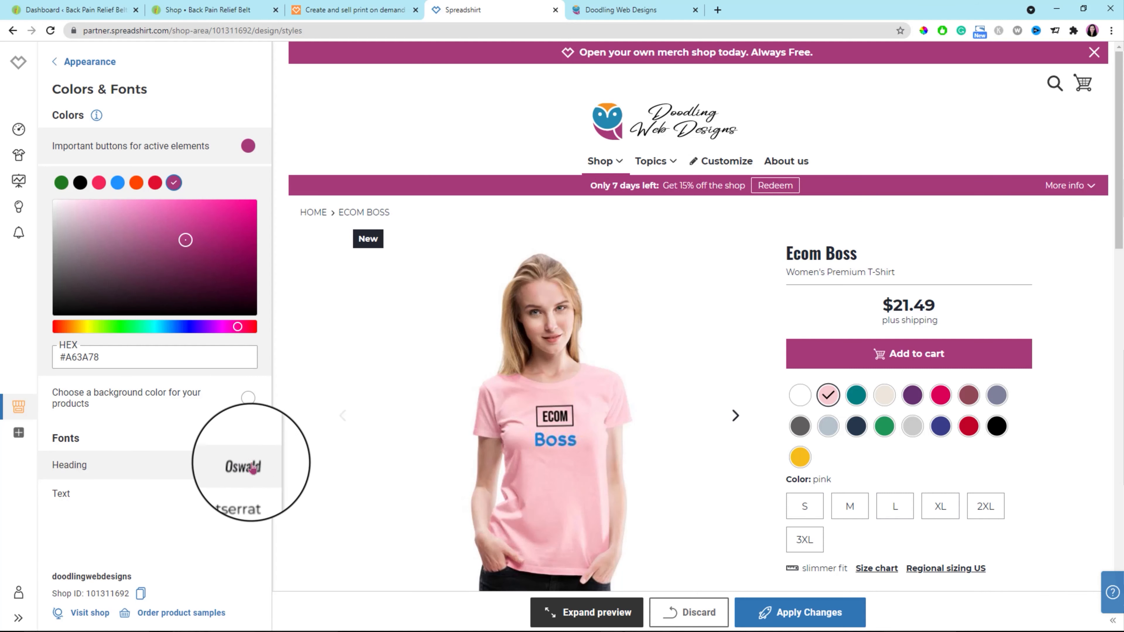
pyautogui.click(807, 620)
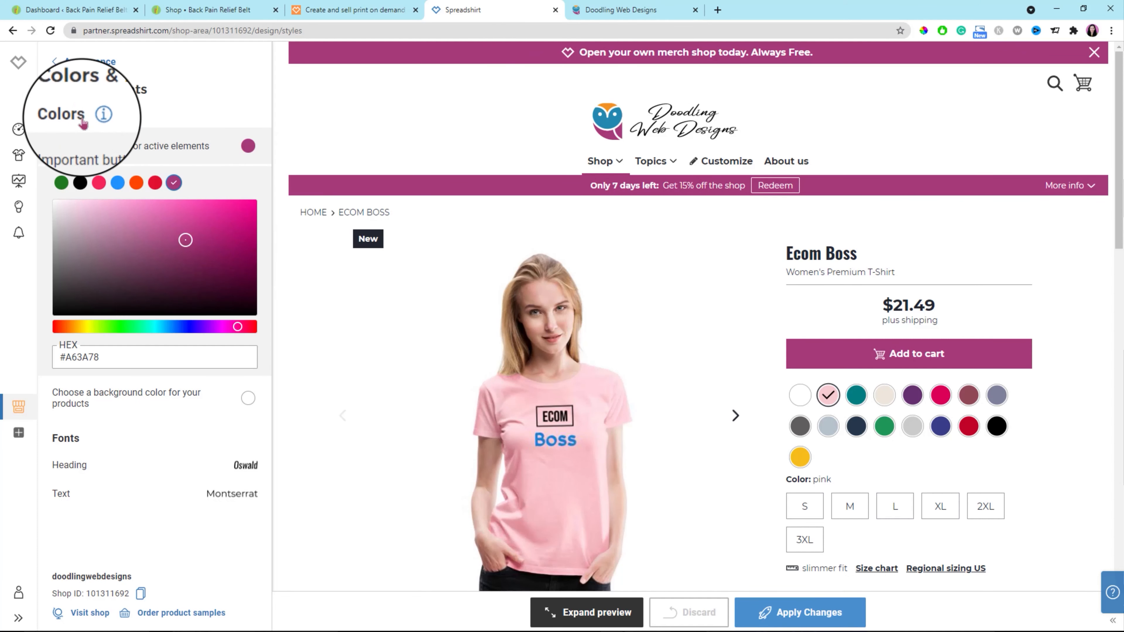
pyautogui.click(54, 63)
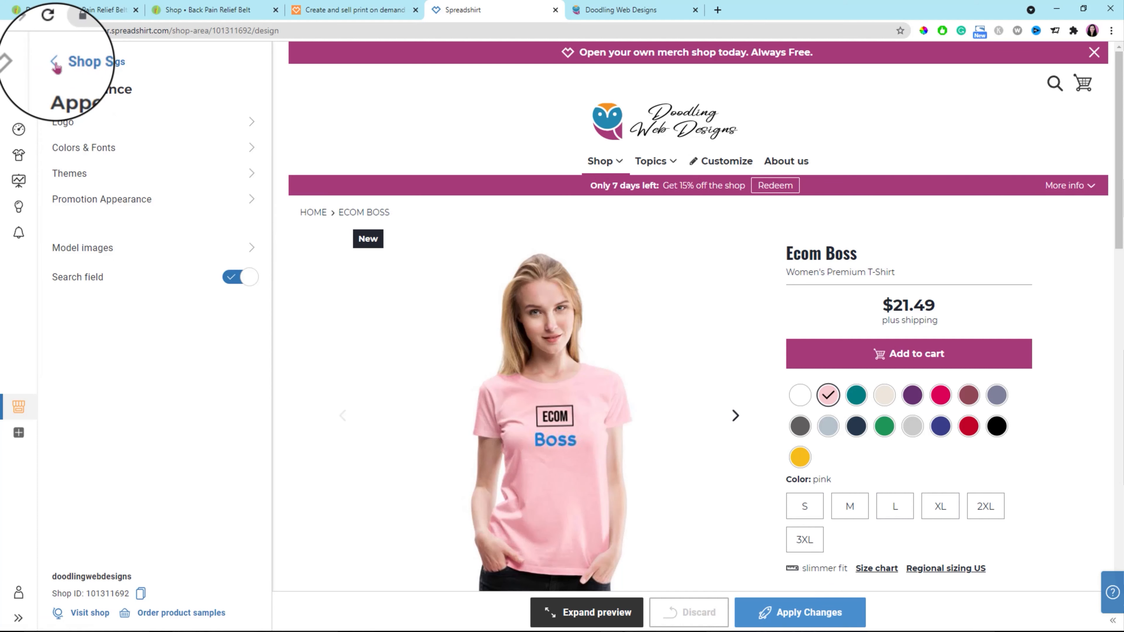
# Preview the Impulse shop theme in the theme gallery, select it for the shop, and apply the changes.
pyautogui.click(250, 178)
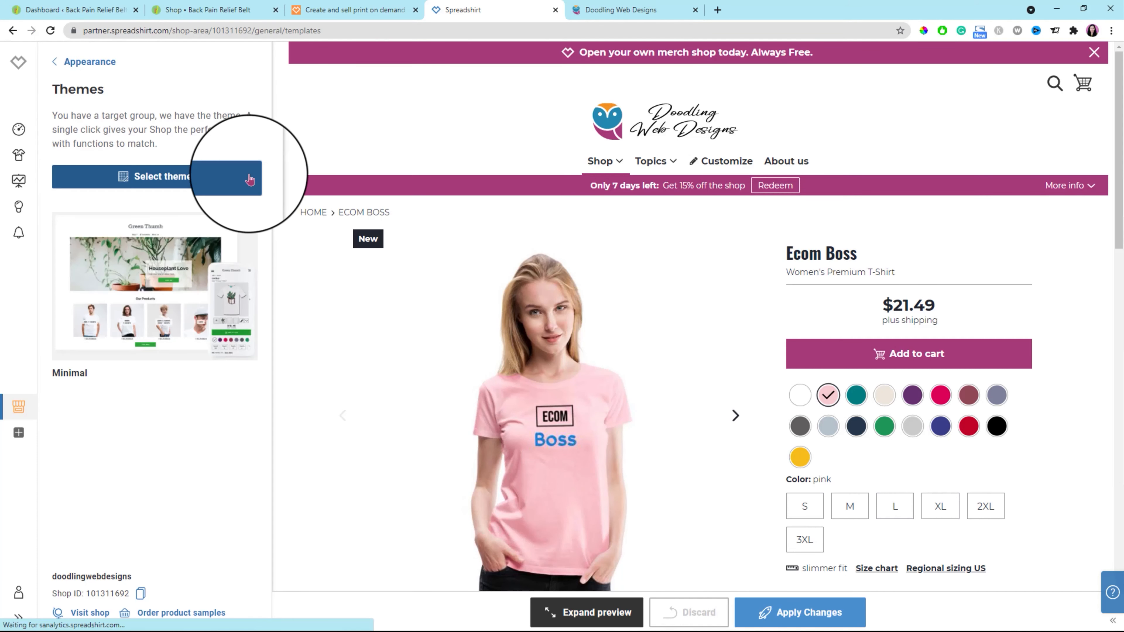
pyautogui.click(195, 296)
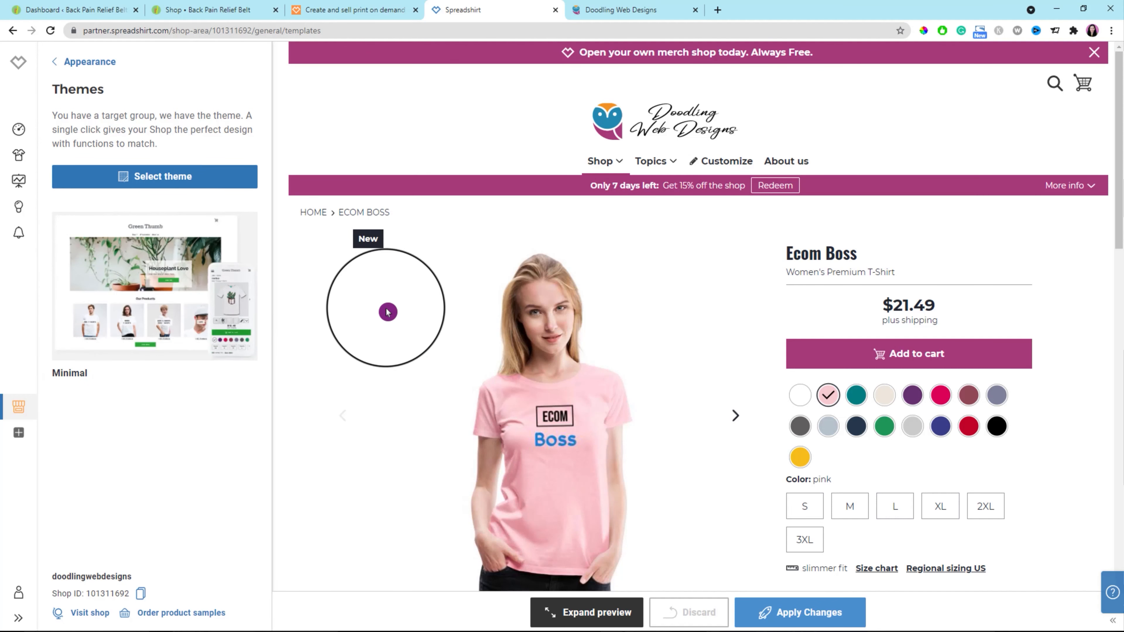
pyautogui.click(158, 178)
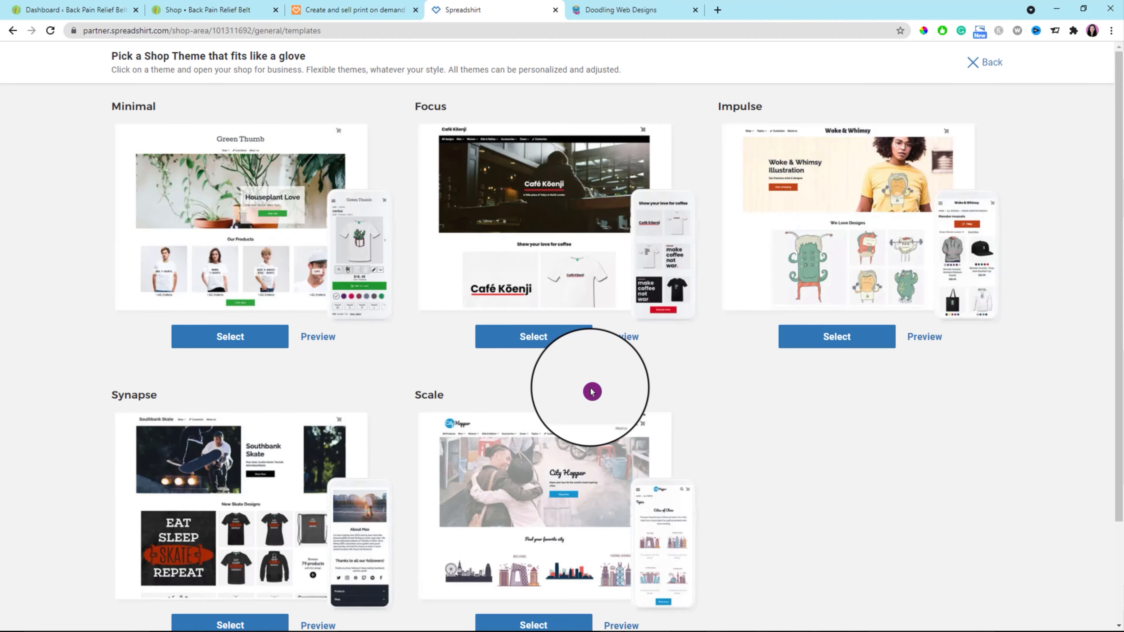
pyautogui.click(933, 342)
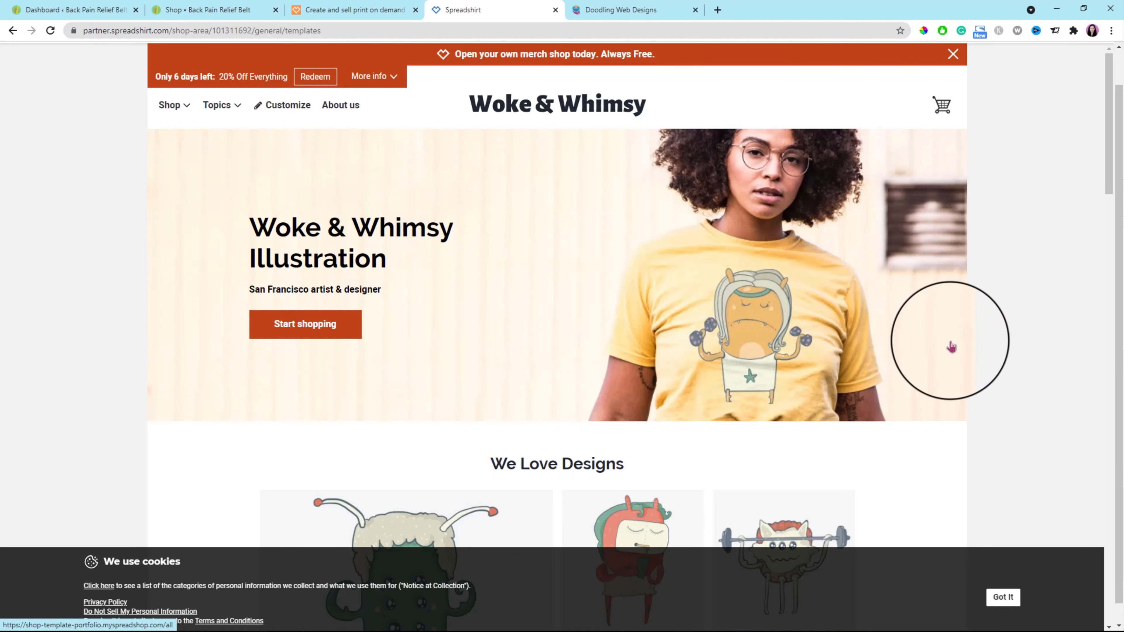
pyautogui.scroll(-9, 950, 340)
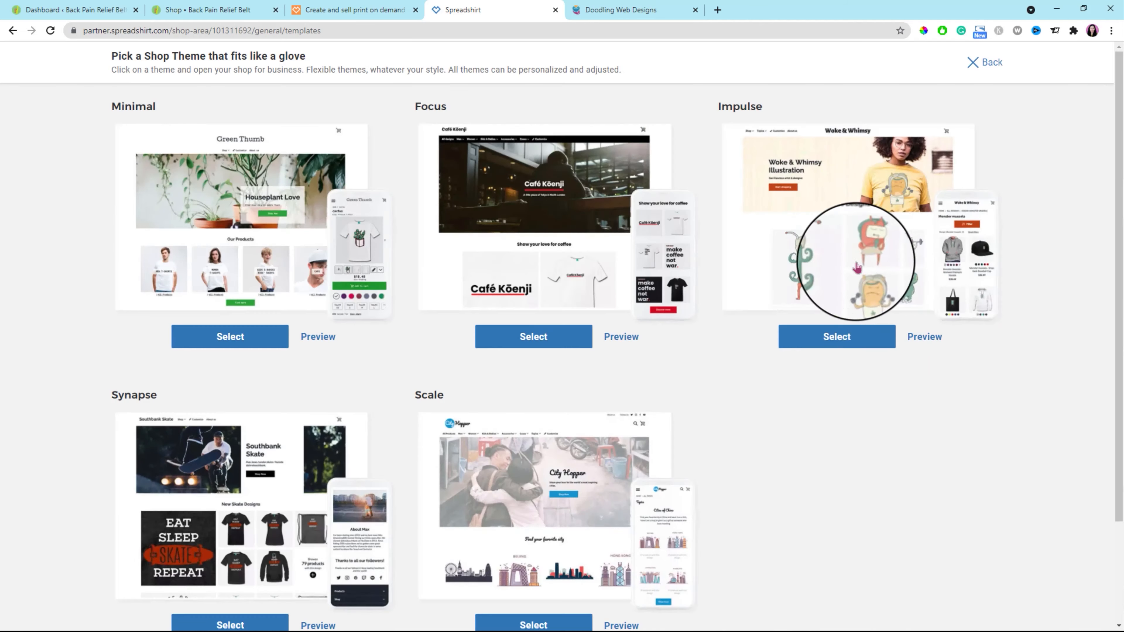
pyautogui.click(836, 338)
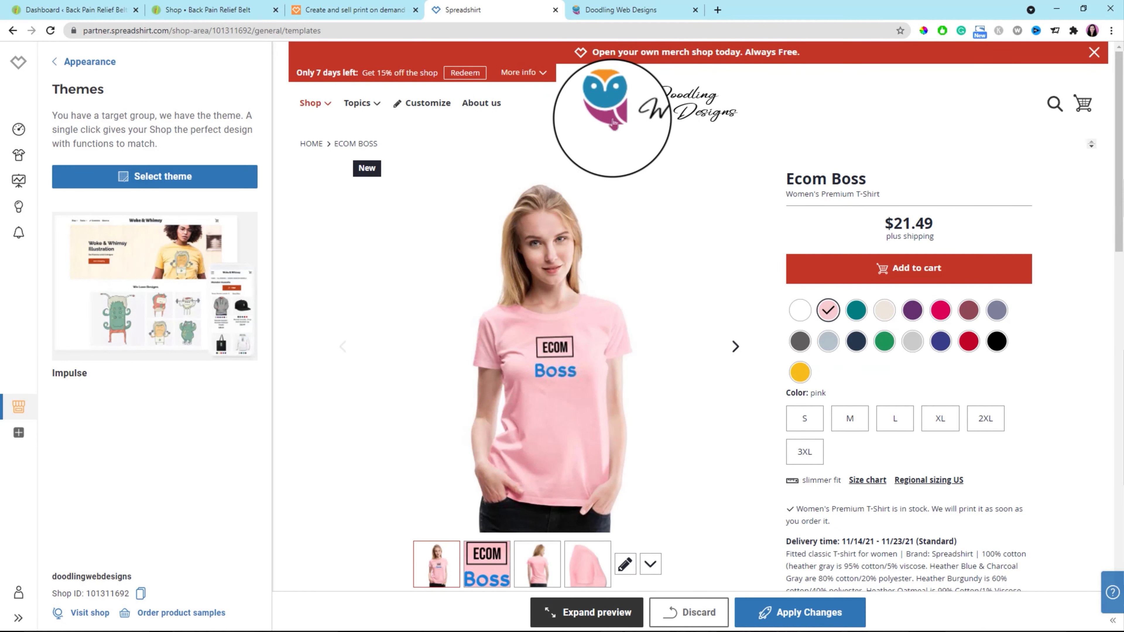
pyautogui.click(800, 616)
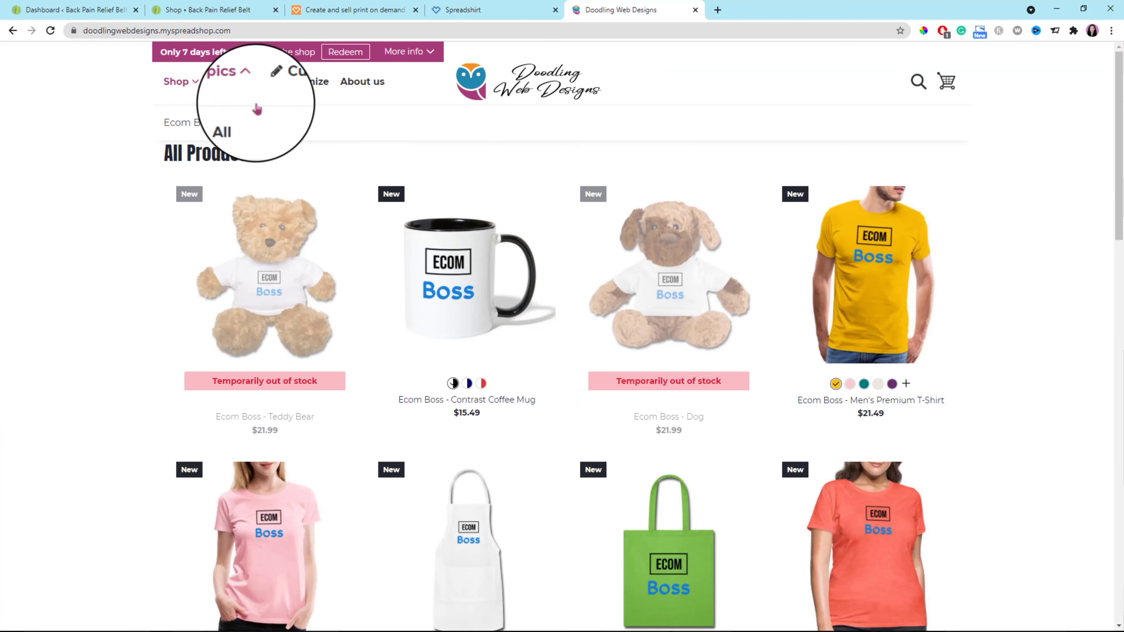
# Check the new theme on the live shop by viewing the Topics menu, the About us page and the All Products listing.
pyautogui.moveTo(217, 101)
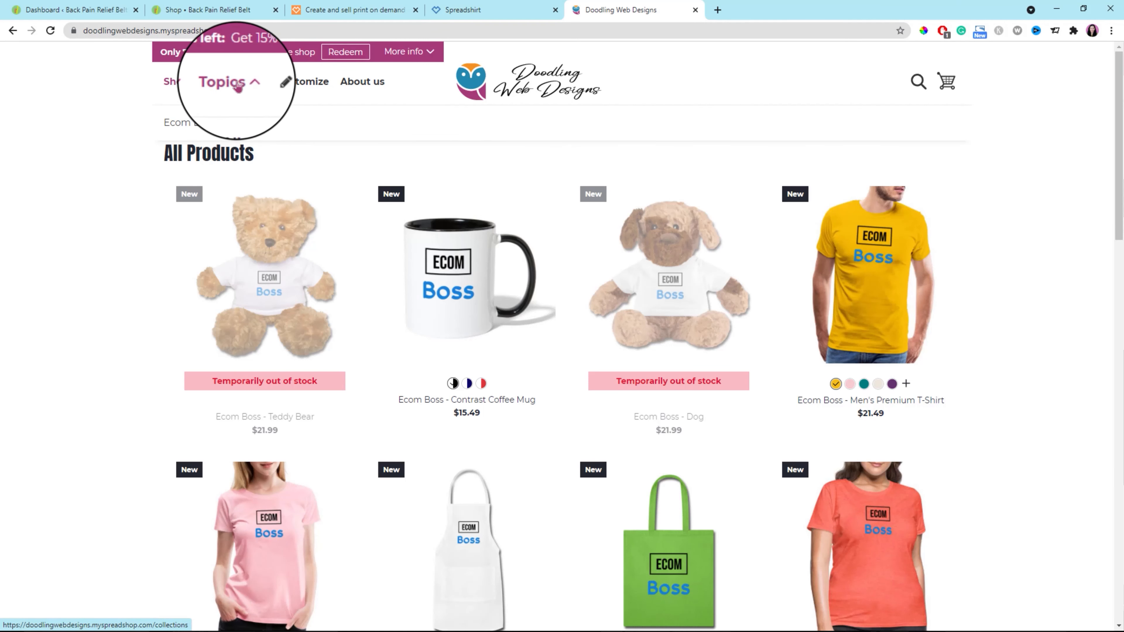
pyautogui.click(377, 85)
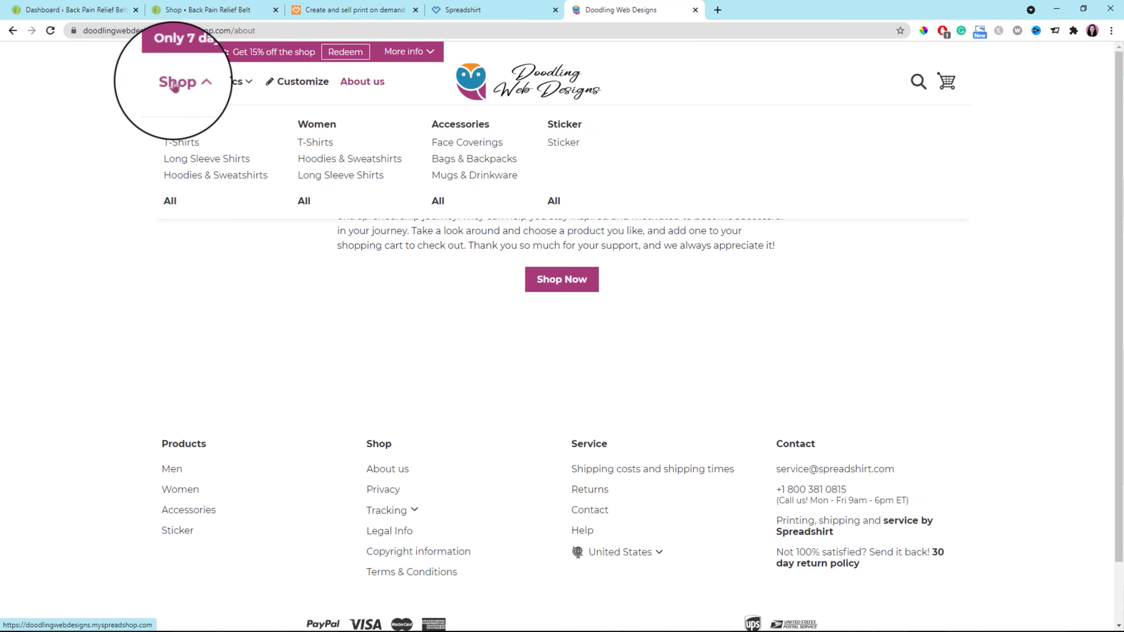
pyautogui.click(187, 85)
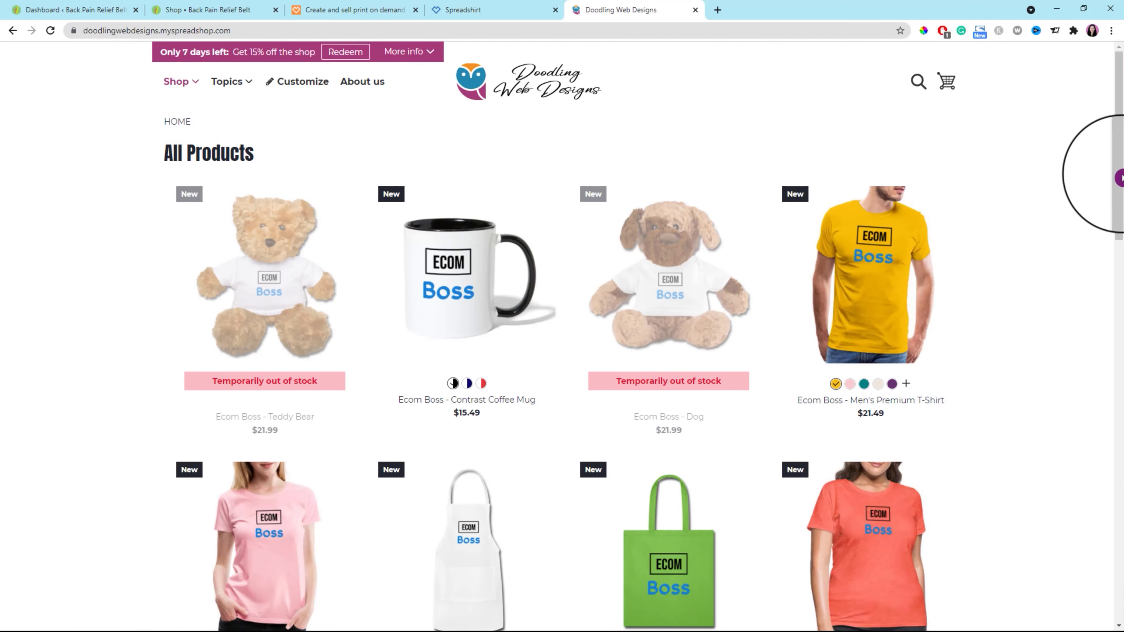
pyautogui.scroll(-12, 991, 177)
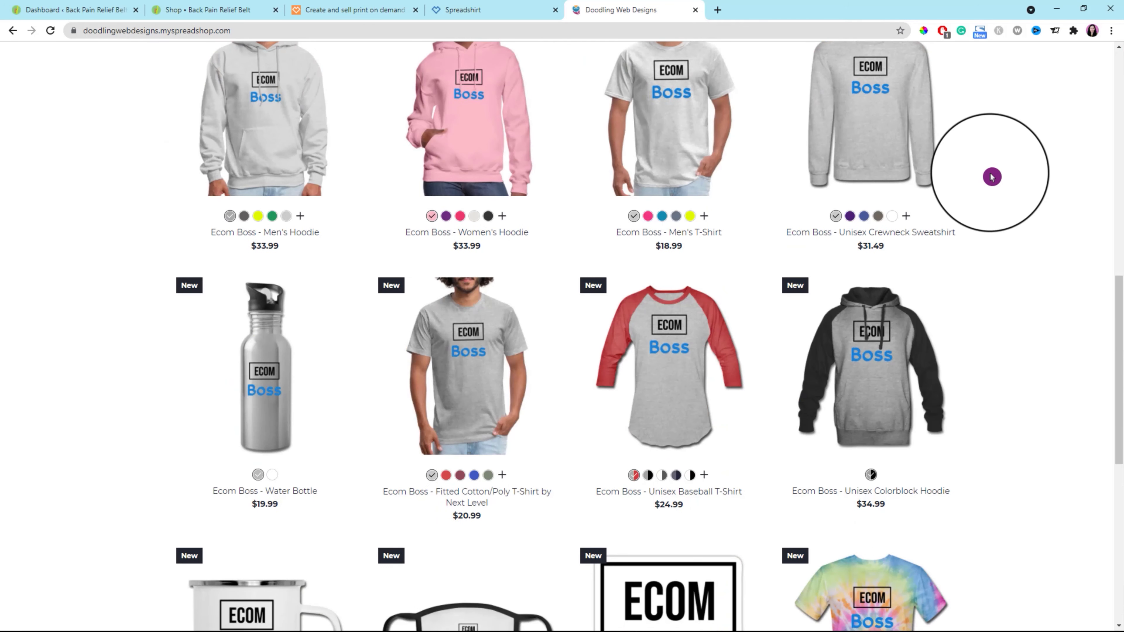
pyautogui.scroll(12, 991, 177)
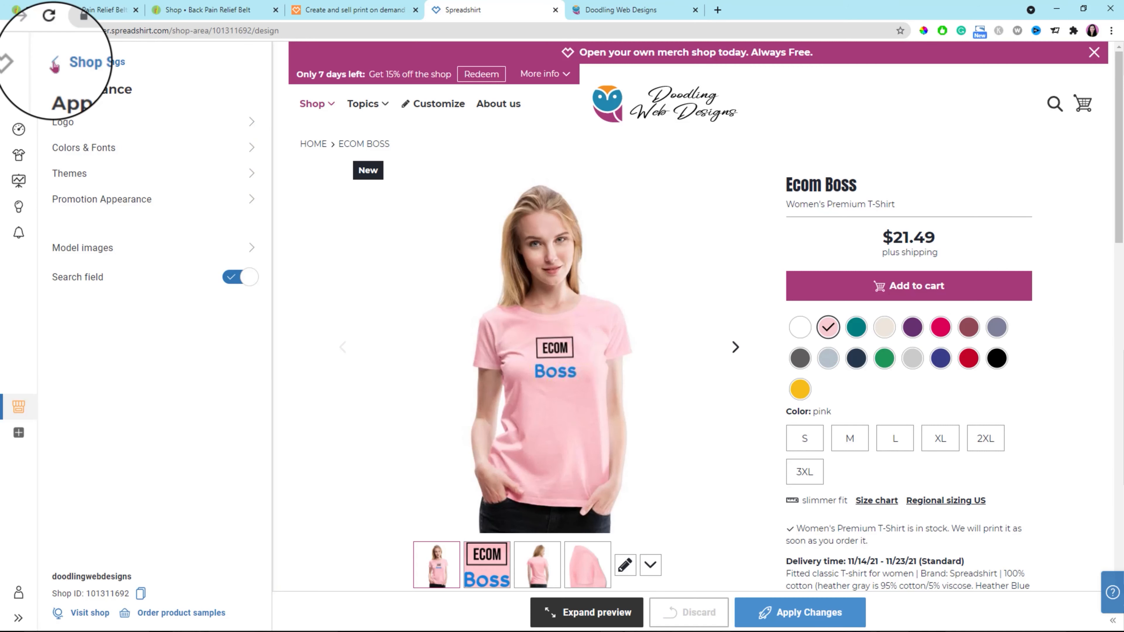
# Switch the promotion appearance to customized with the yellow background image and black promotion text, and apply the changes.
pyautogui.click(177, 203)
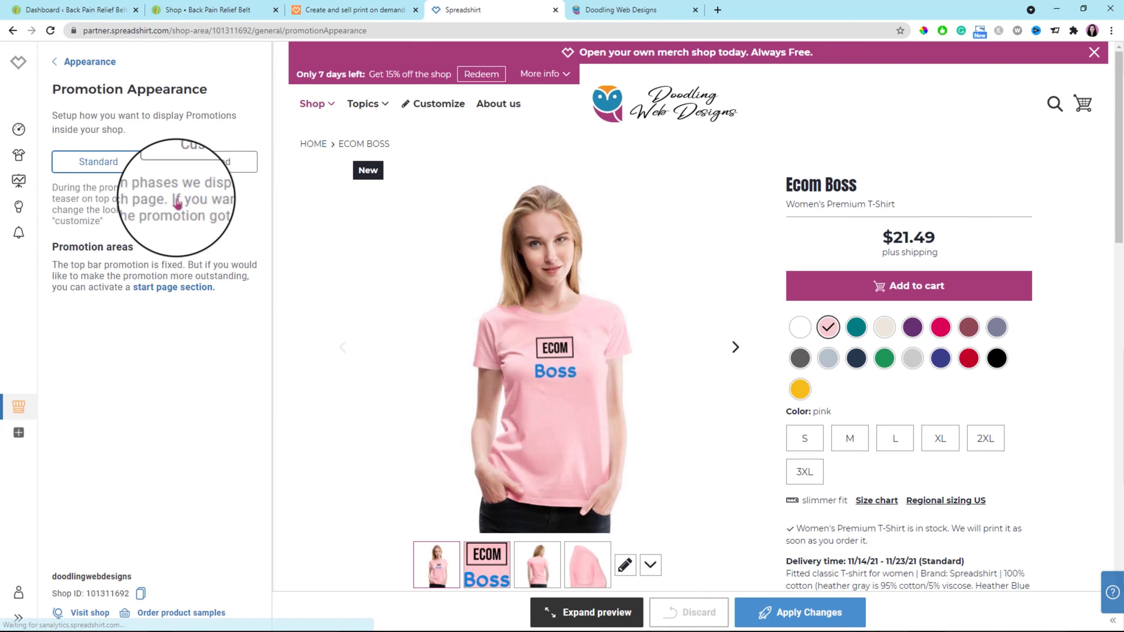
pyautogui.click(214, 164)
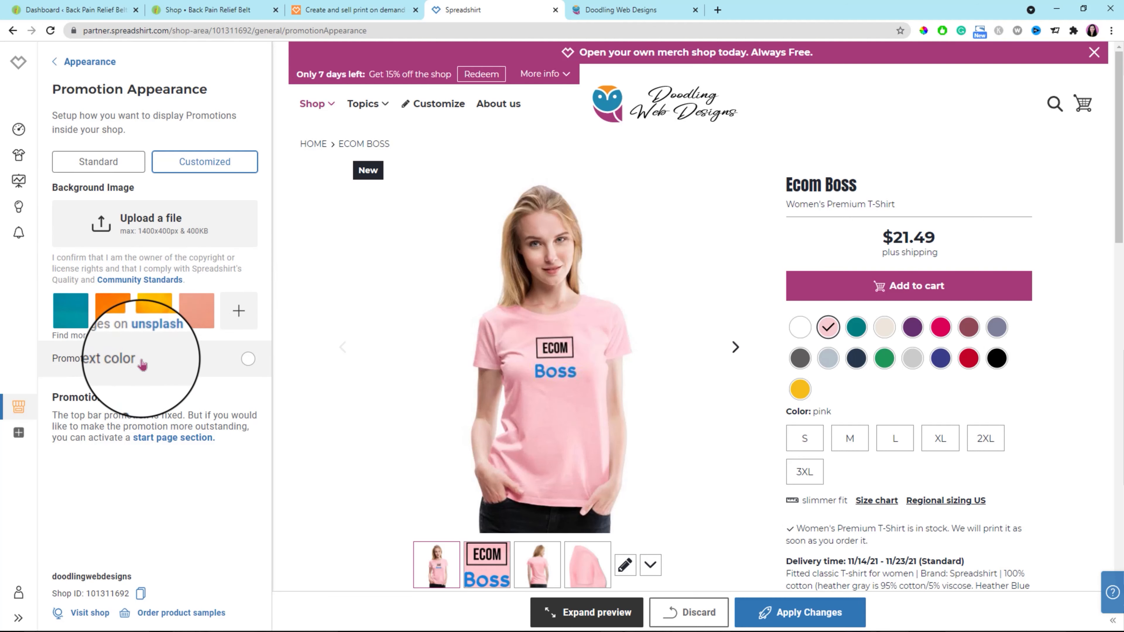
pyautogui.click(239, 312)
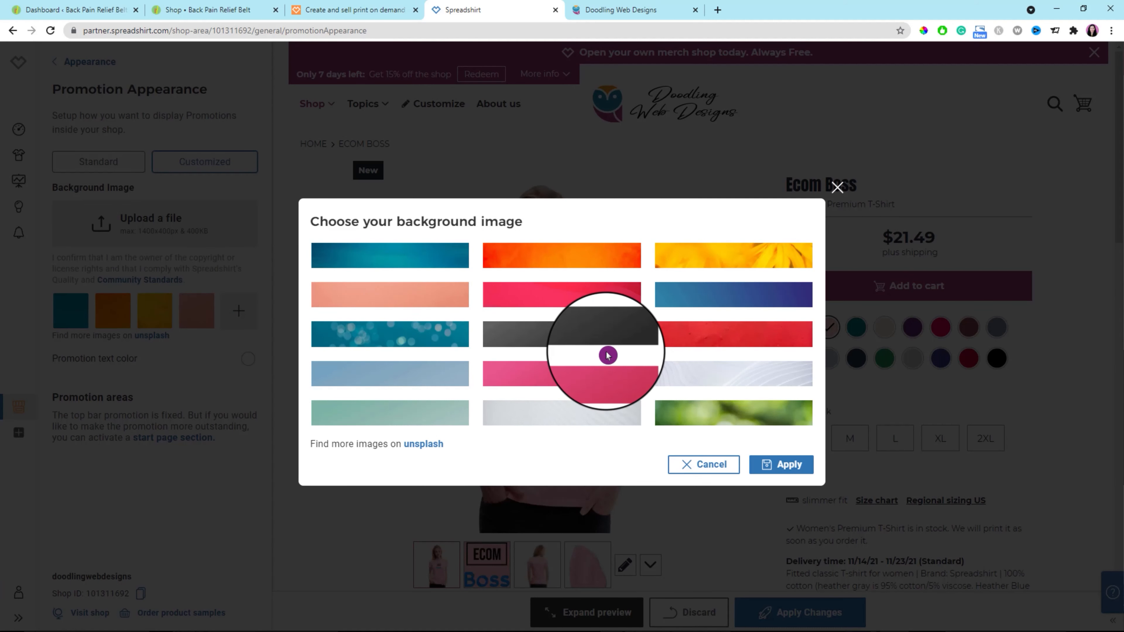
pyautogui.click(741, 262)
pyautogui.click(781, 464)
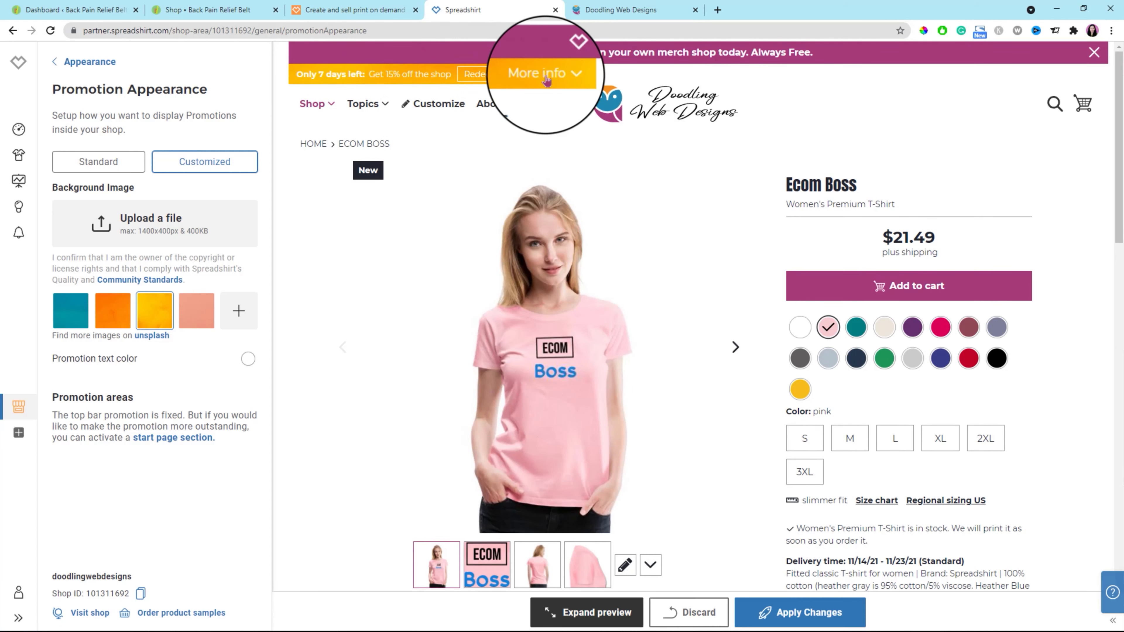
pyautogui.click(91, 368)
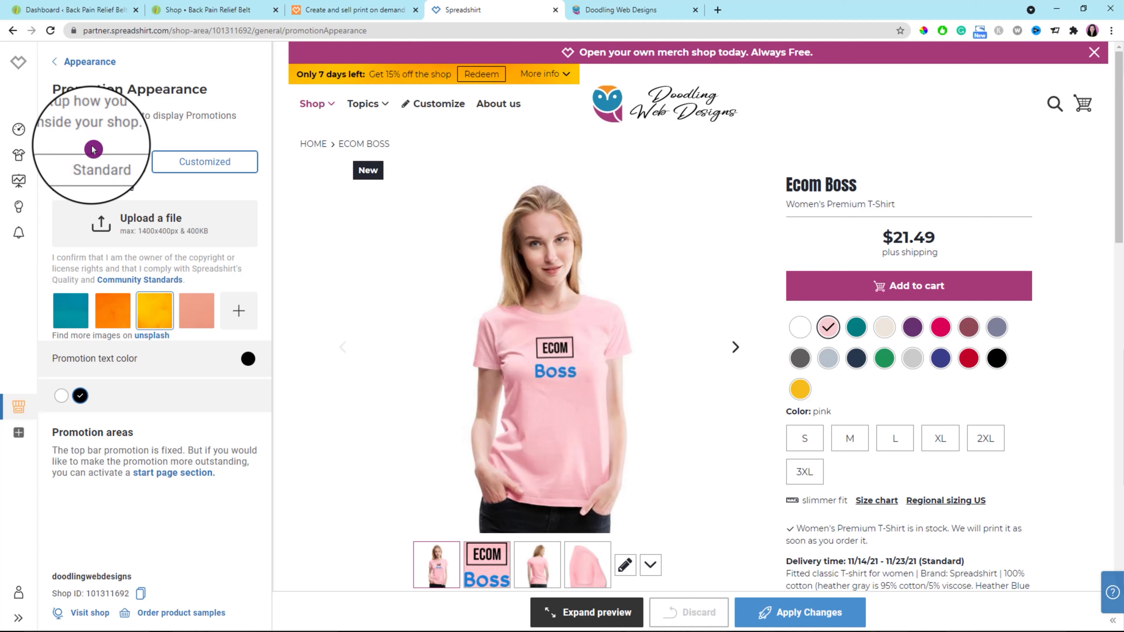
pyautogui.click(55, 62)
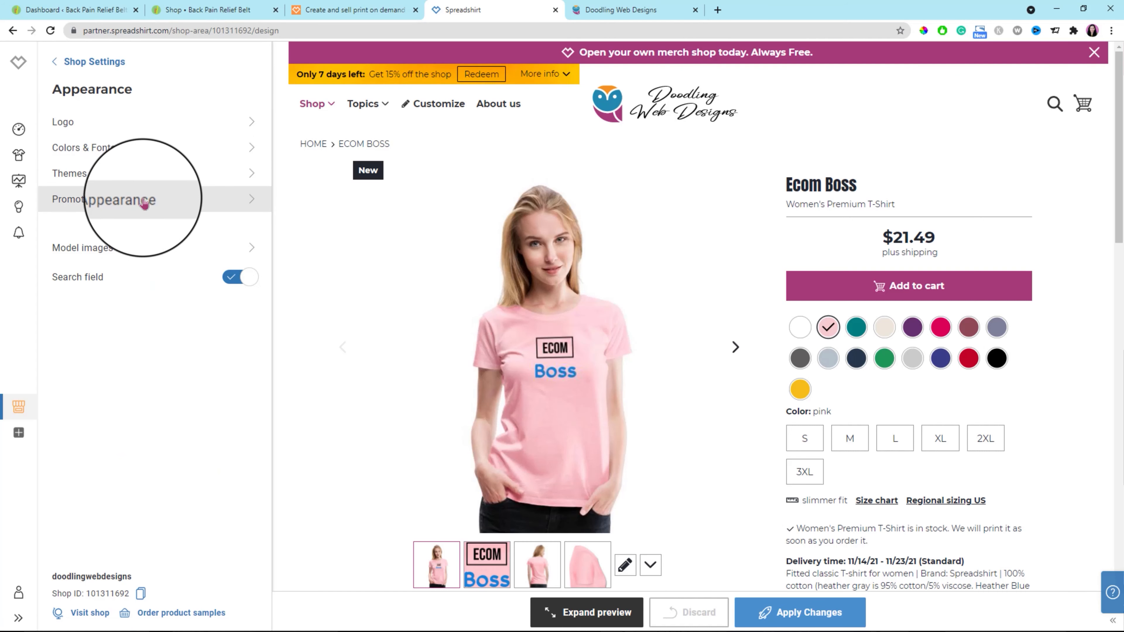
# In the model images, choose the dark curly-haired woman in the long-sleeved top for the shop and apply the change.
pyautogui.click(250, 253)
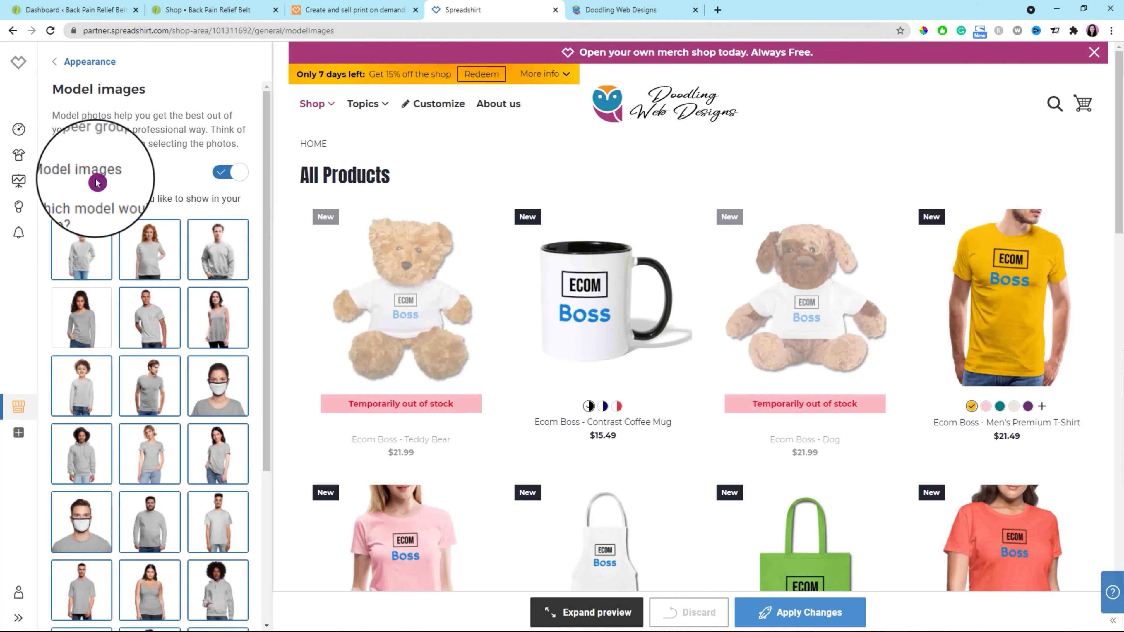
pyautogui.click(87, 333)
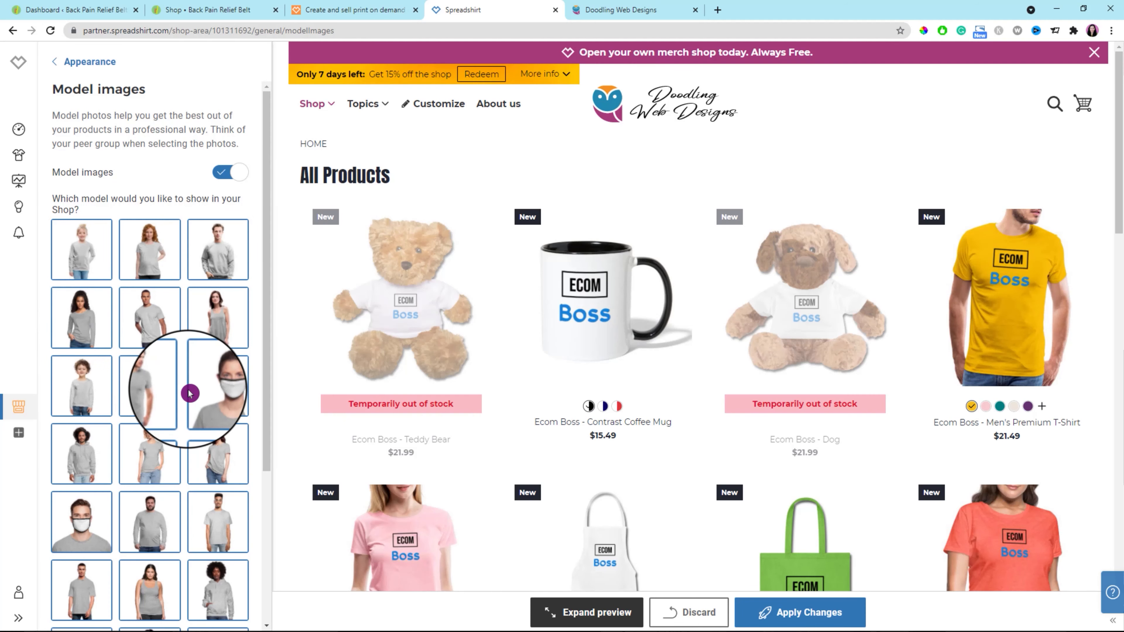
pyautogui.scroll(-5, 190, 393)
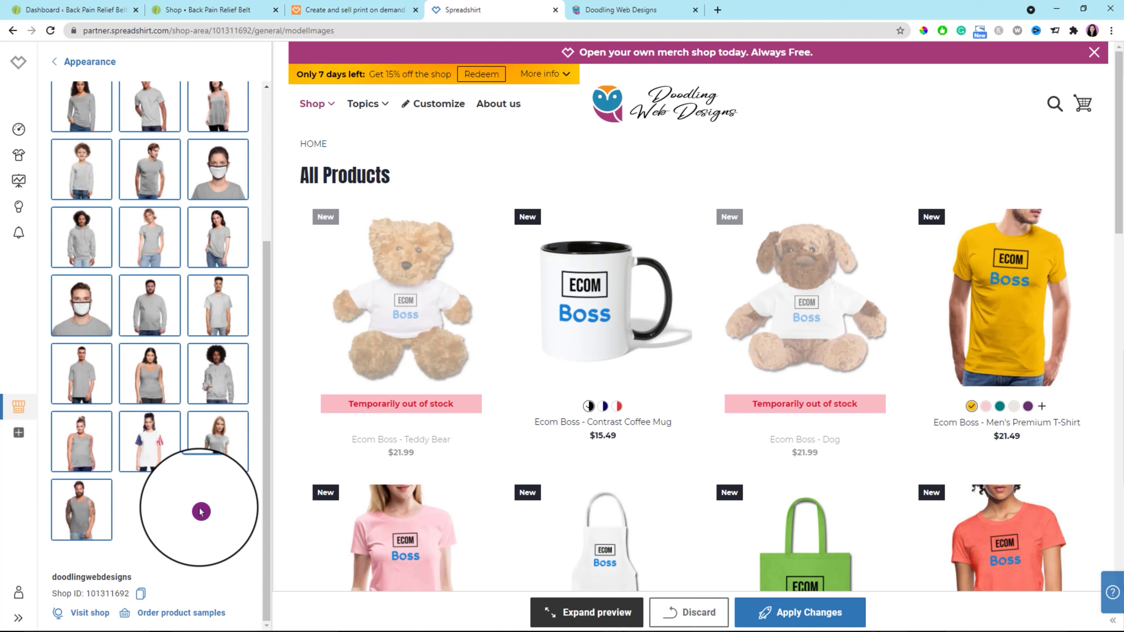
pyautogui.scroll(8, 228, 504)
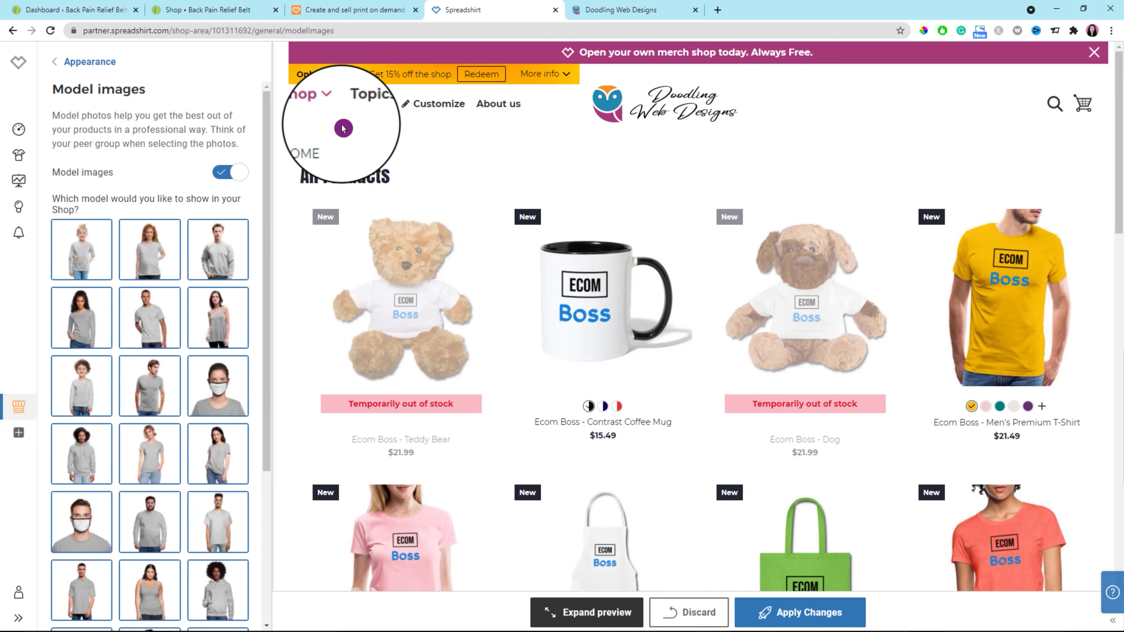
pyautogui.click(805, 619)
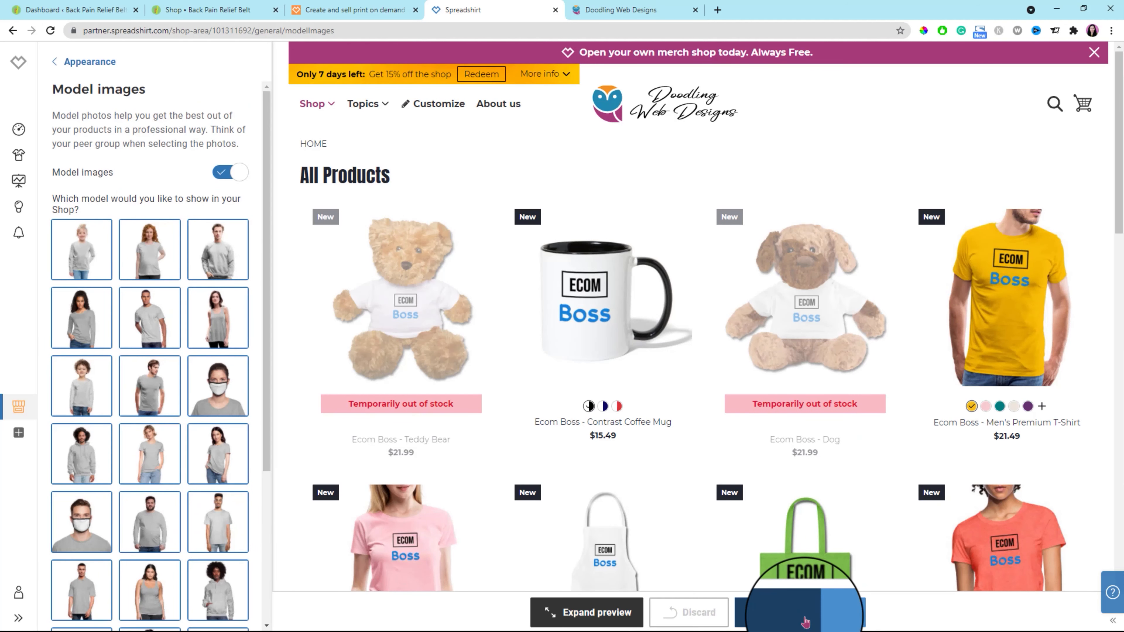
pyautogui.click(55, 64)
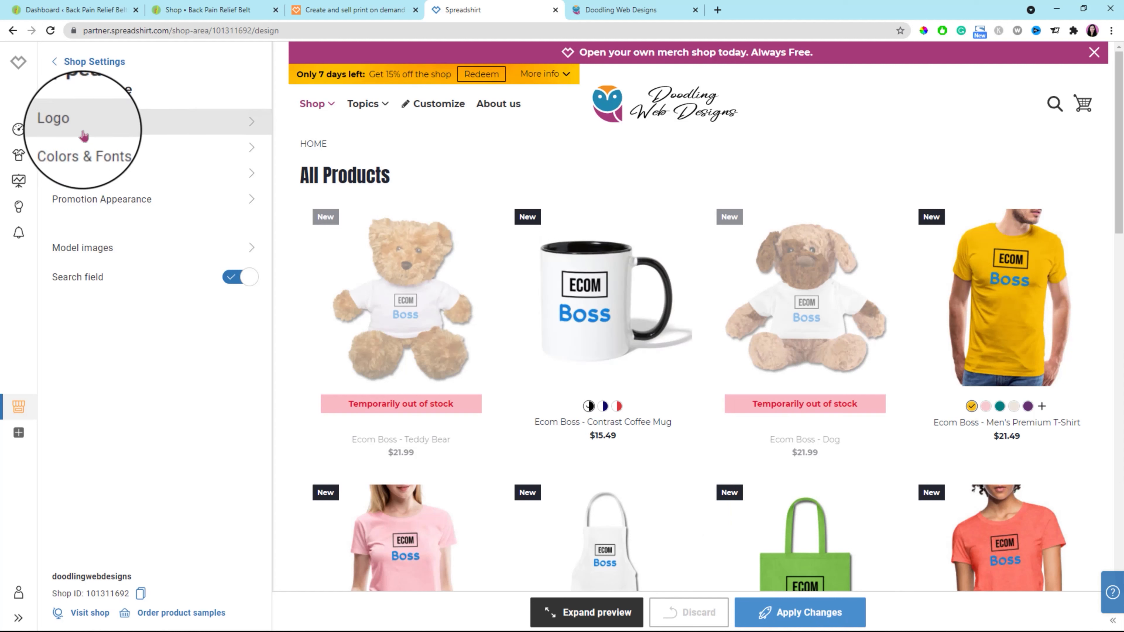
# Review the shop pricing in Prices & Promos, including the Women category and the base price, margin and retail price of the products.
pyautogui.click(55, 64)
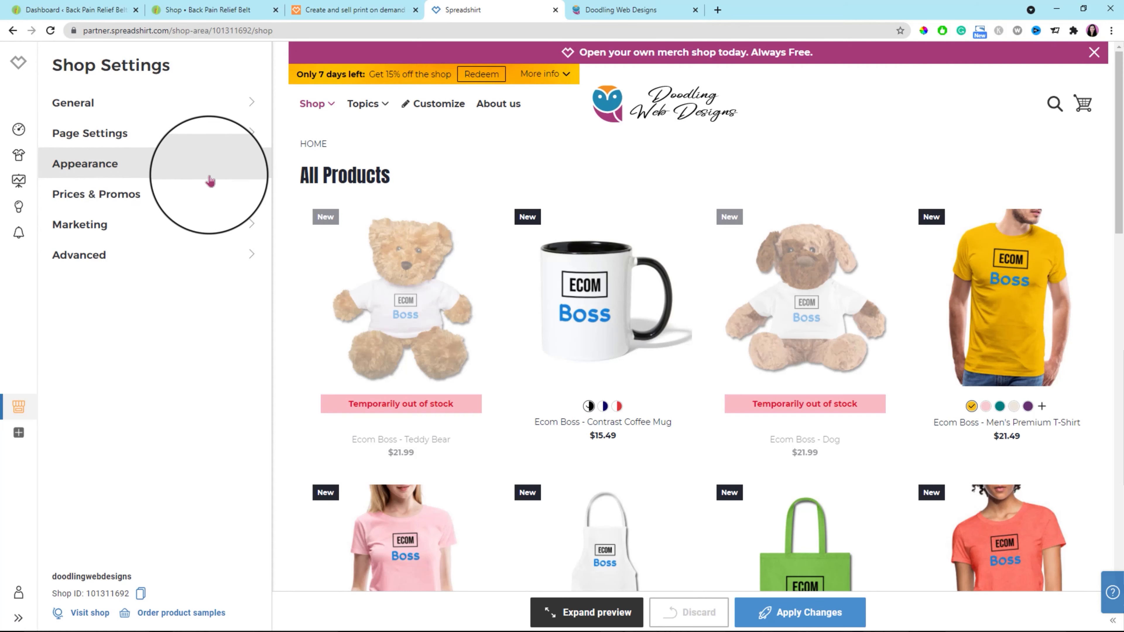
pyautogui.click(244, 196)
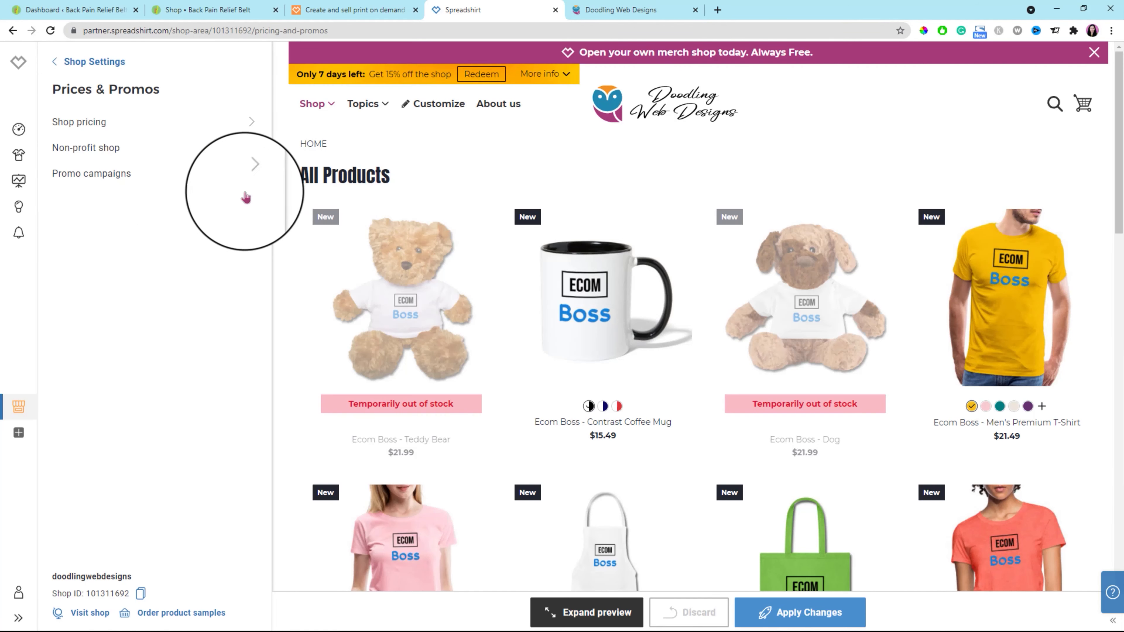
pyautogui.click(253, 124)
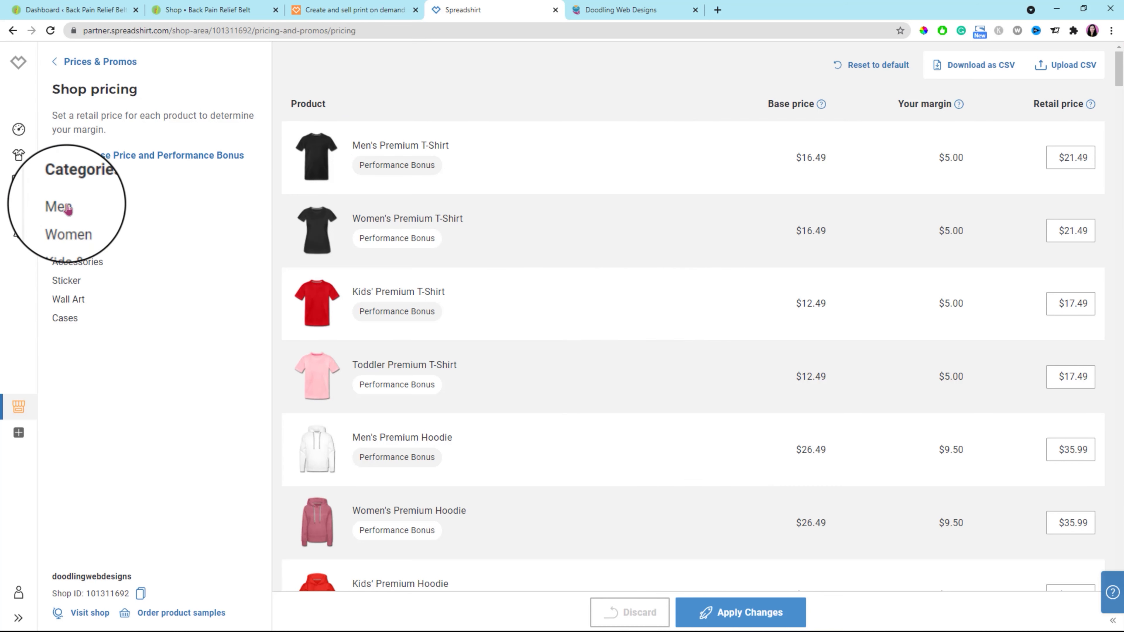
pyautogui.click(67, 222)
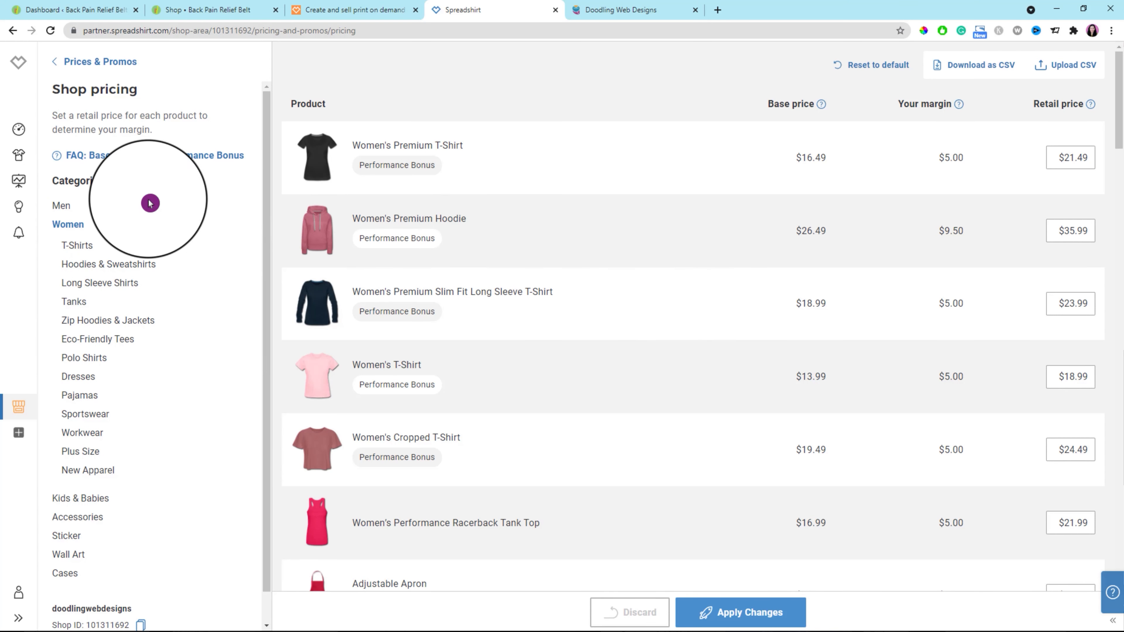
pyautogui.click(75, 185)
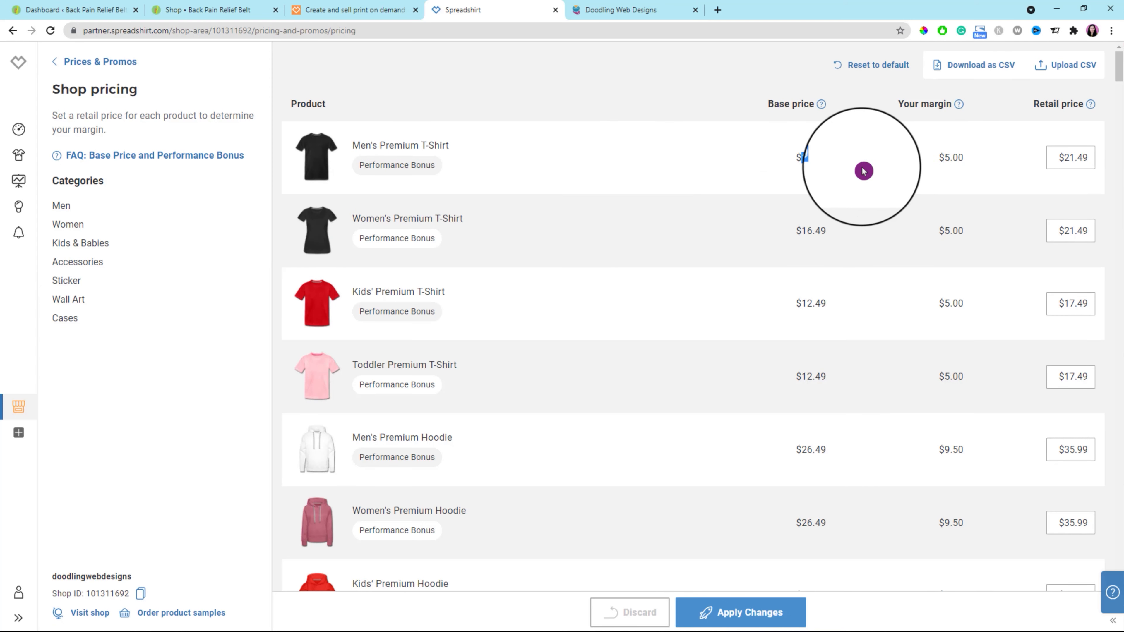
pyautogui.click(1044, 117)
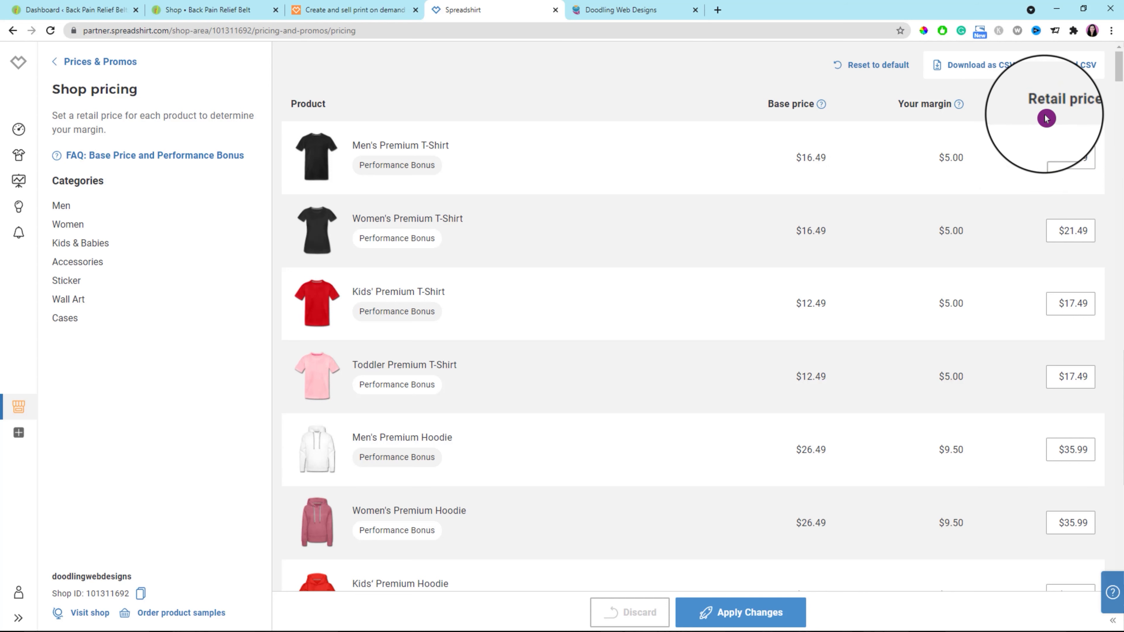
pyautogui.moveTo(1035, 103); pyautogui.dragTo(1079, 108)
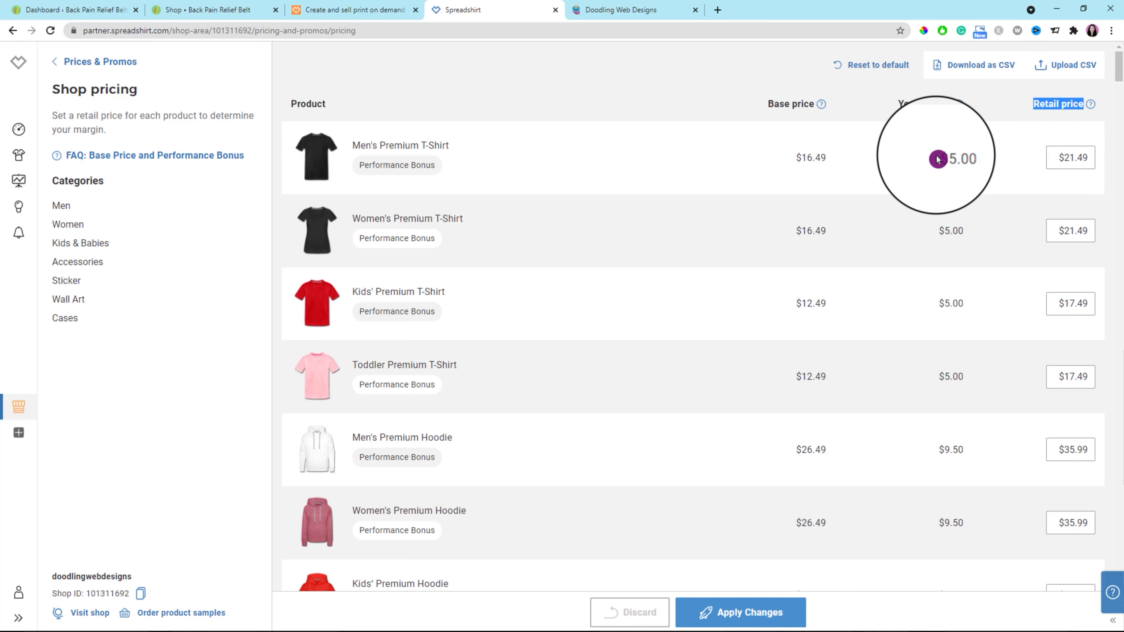
pyautogui.moveTo(937, 159); pyautogui.dragTo(978, 158)
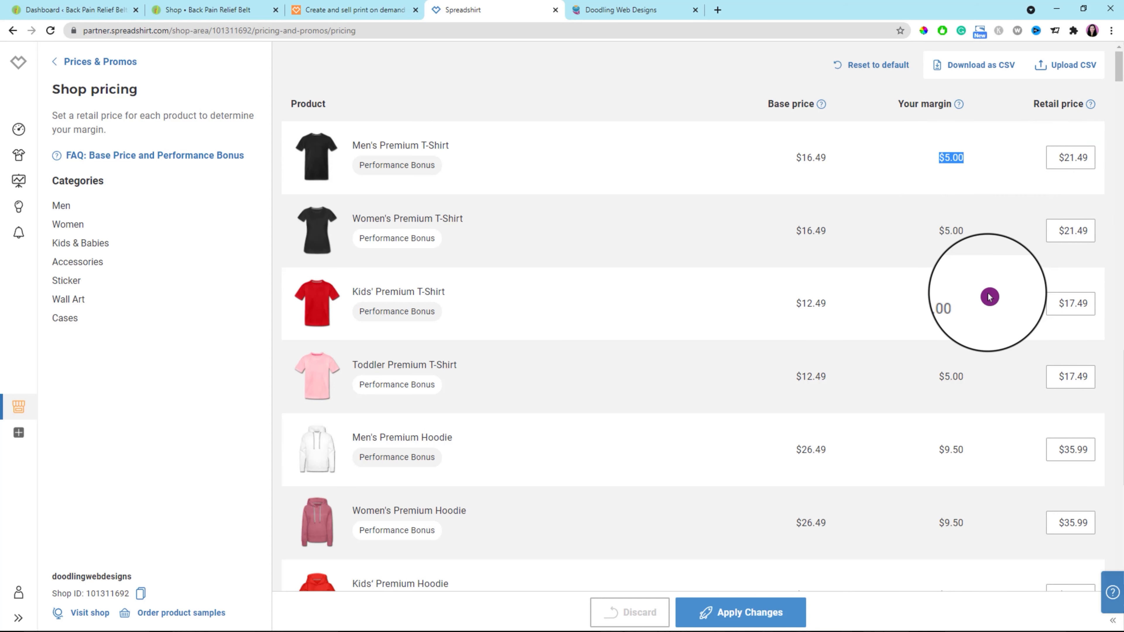
pyautogui.scroll(-2, 994, 354)
pyautogui.scroll(-2, 994, 359)
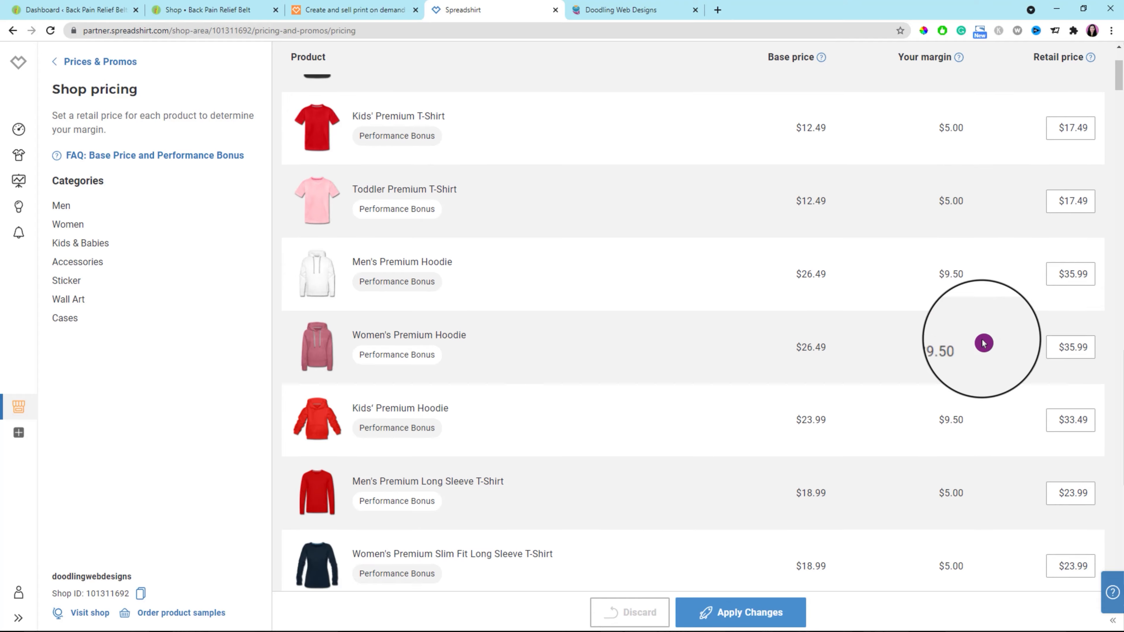
# Set the retail price of the Men's Premium Hoodie to $36.99 and apply the pricing changes.
pyautogui.click(1067, 274)
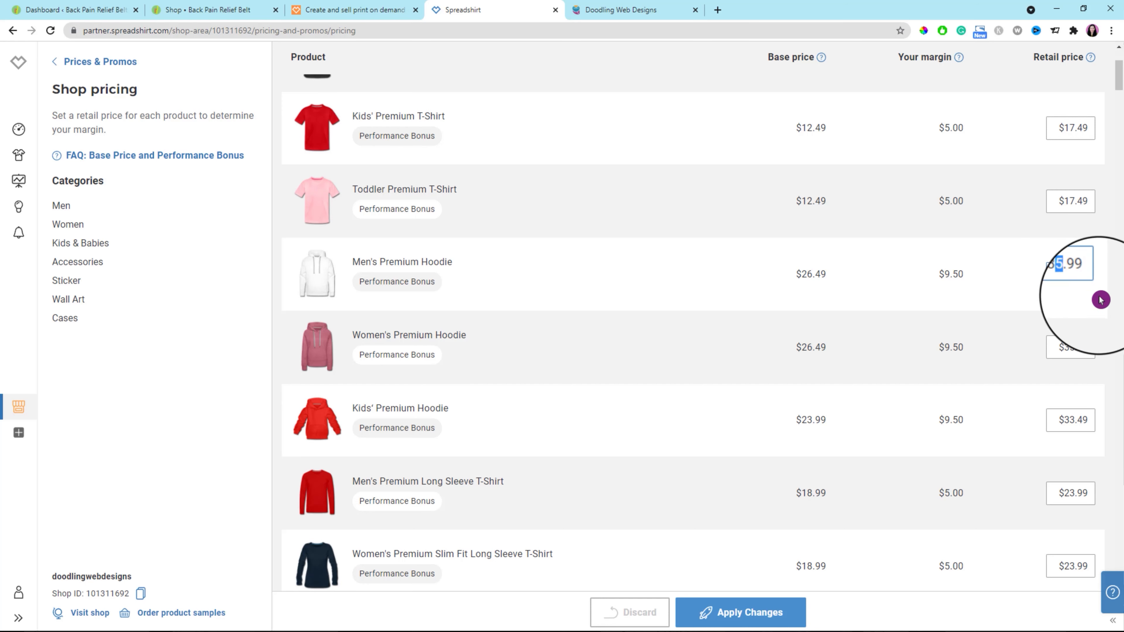
pyautogui.click(1026, 282)
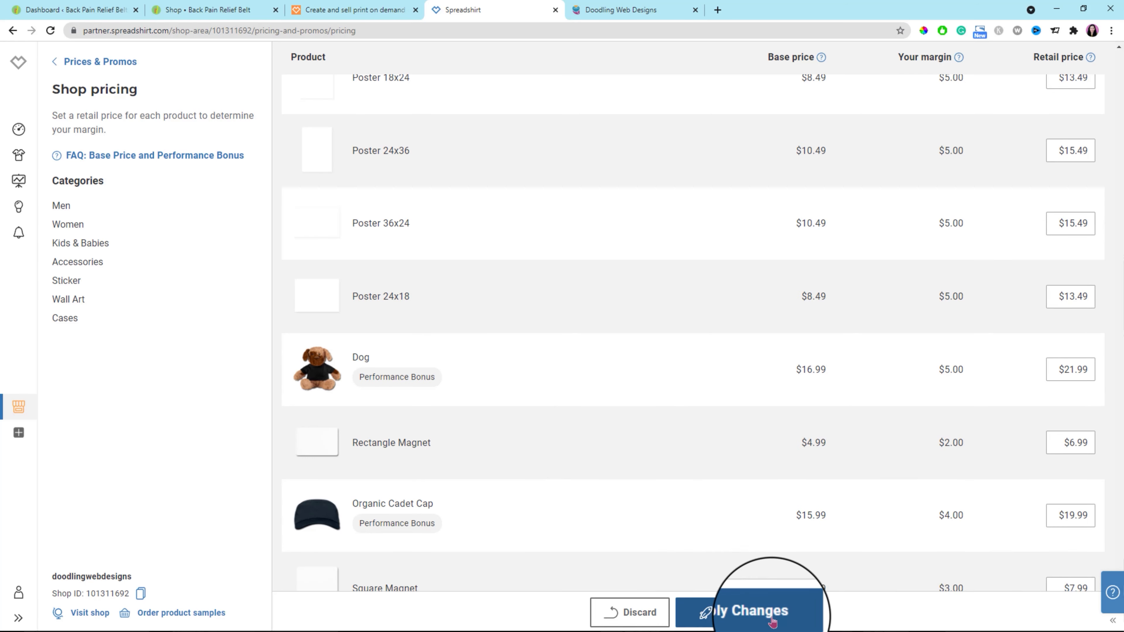
pyautogui.click(765, 619)
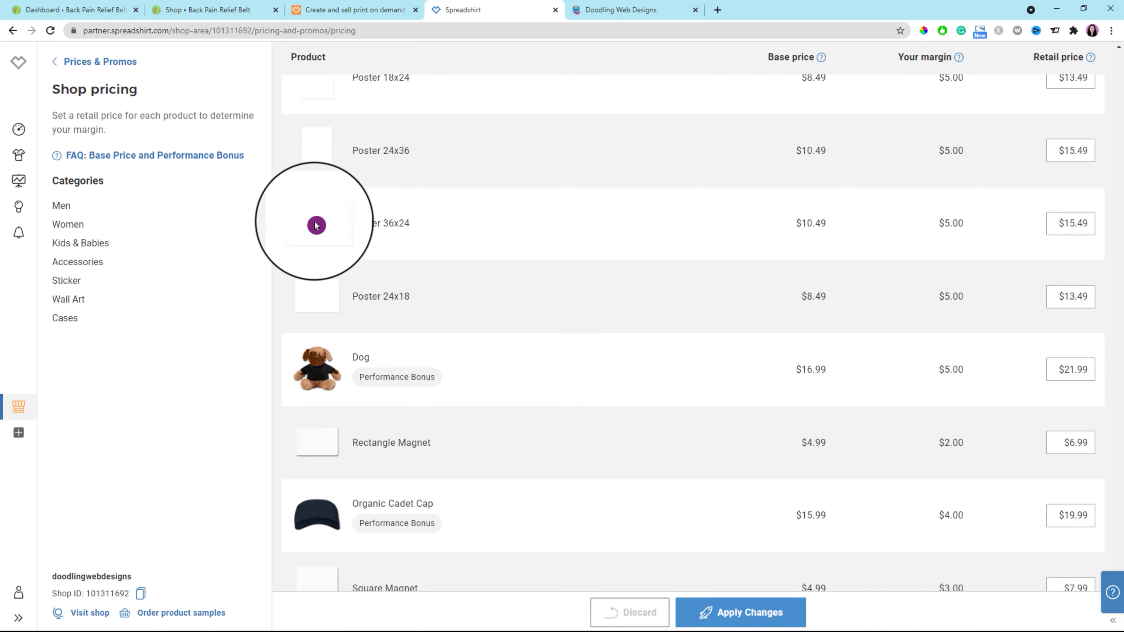
# Review the non-profit shop option in Prices & Promos.
pyautogui.click(89, 61)
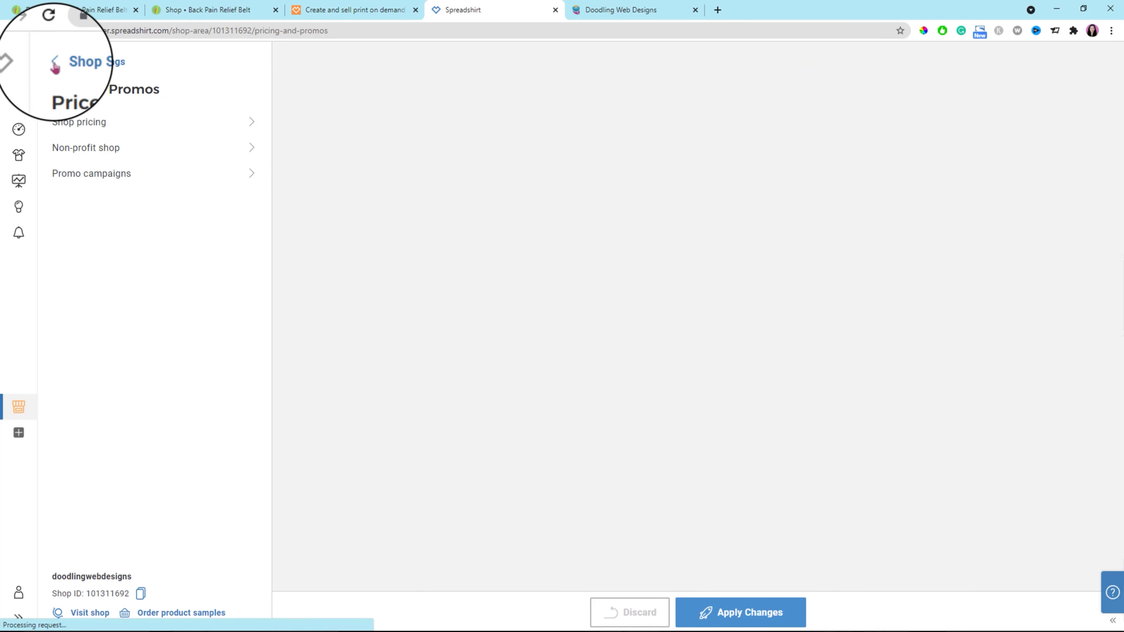
pyautogui.click(252, 148)
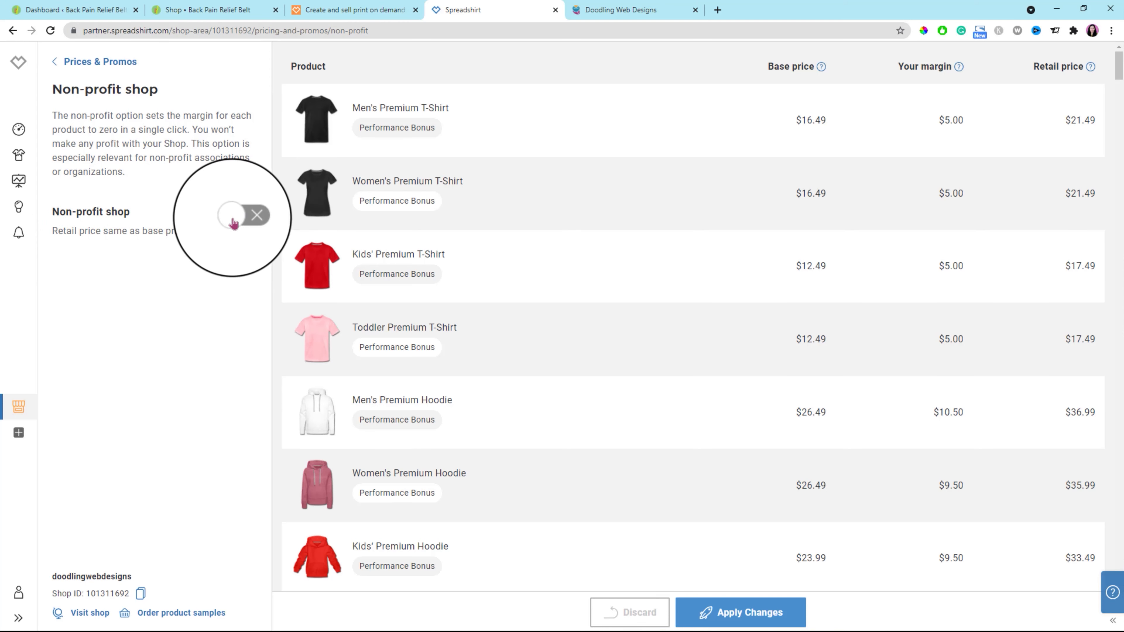
pyautogui.click(57, 64)
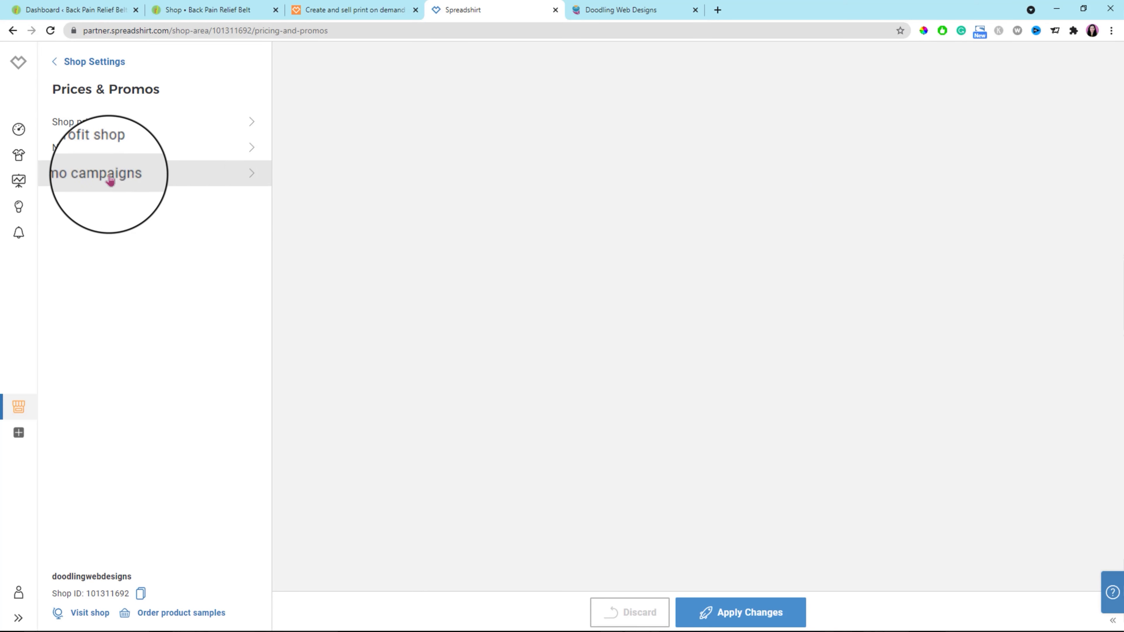
# In the promo campaigns, set the upcoming free standard shipping promotion to Nov 23 - Nov 25, 2021 and apply the change.
pyautogui.click(254, 176)
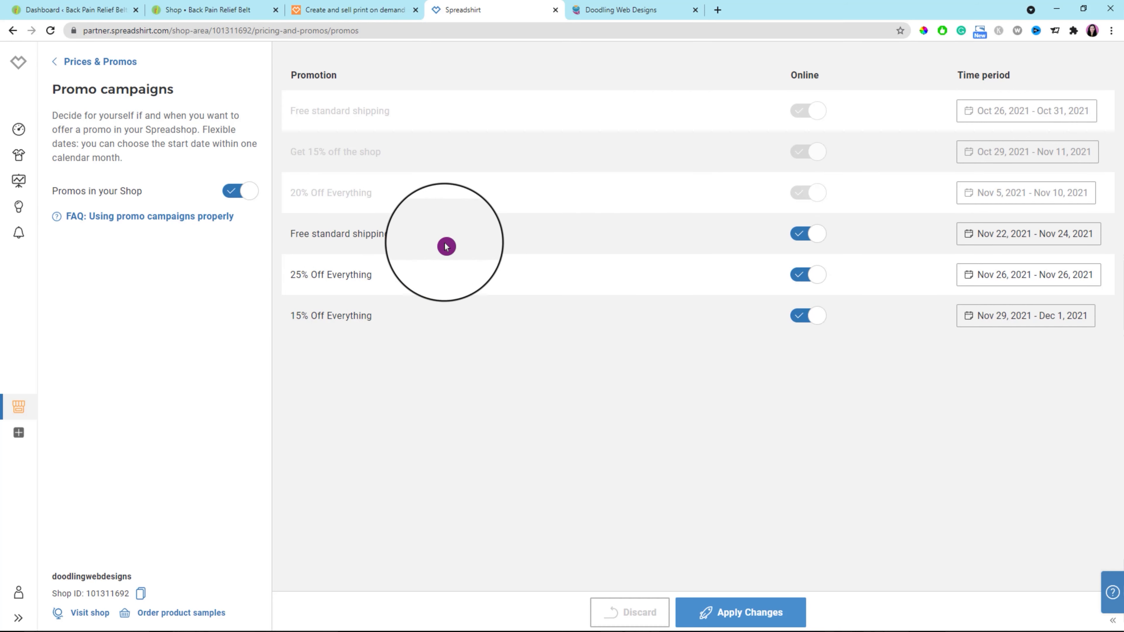
pyautogui.click(1042, 237)
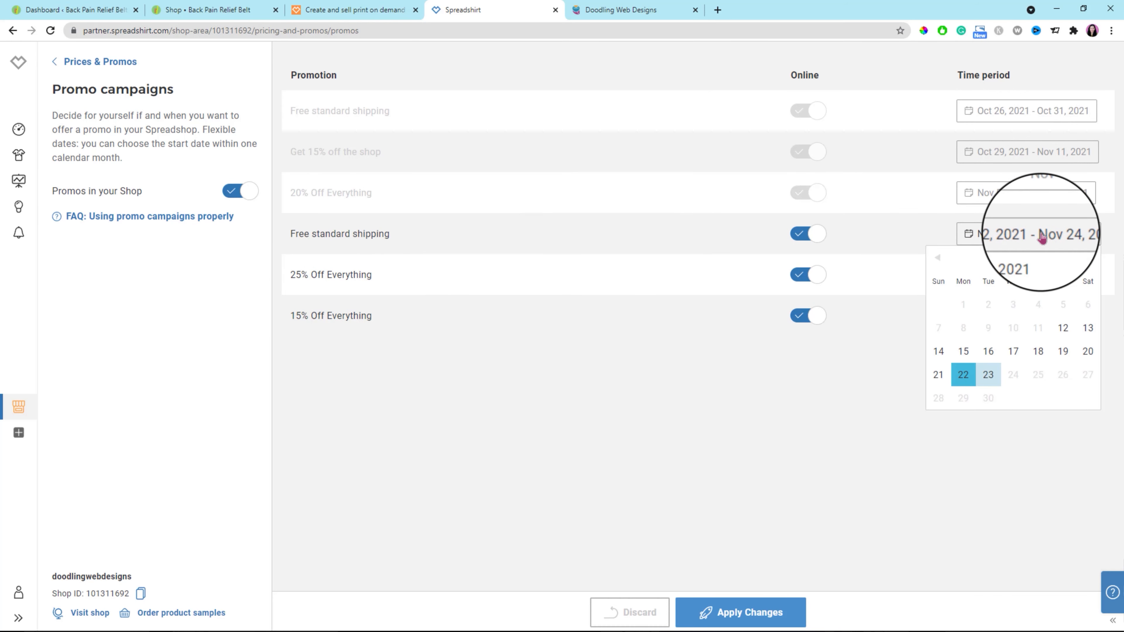
pyautogui.click(988, 374)
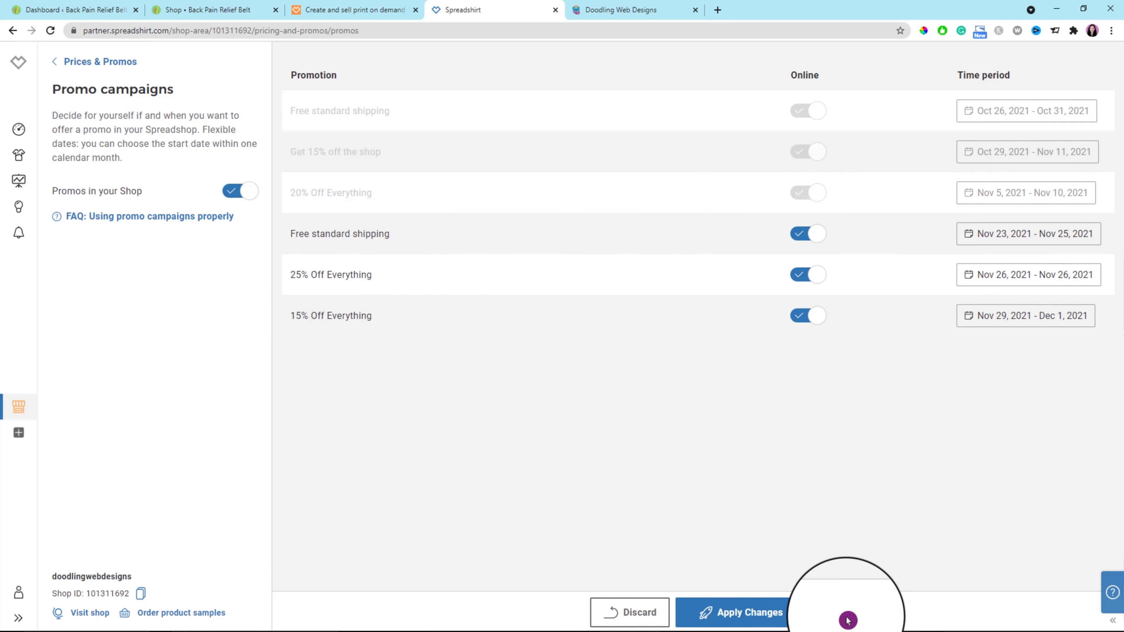
pyautogui.click(749, 616)
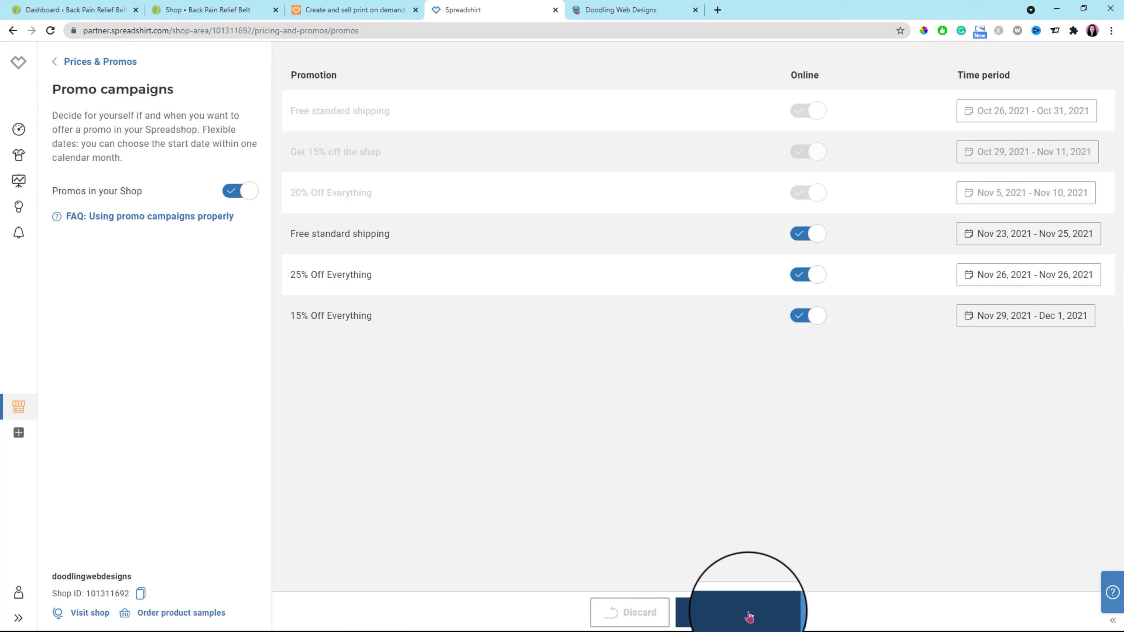
# In the marketing settings' Social Media Sharing, choose the Ecom Boss design on the white/black Contrast Coffee Mug in the tabletop photo view.
pyautogui.click(55, 66)
pyautogui.click(55, 65)
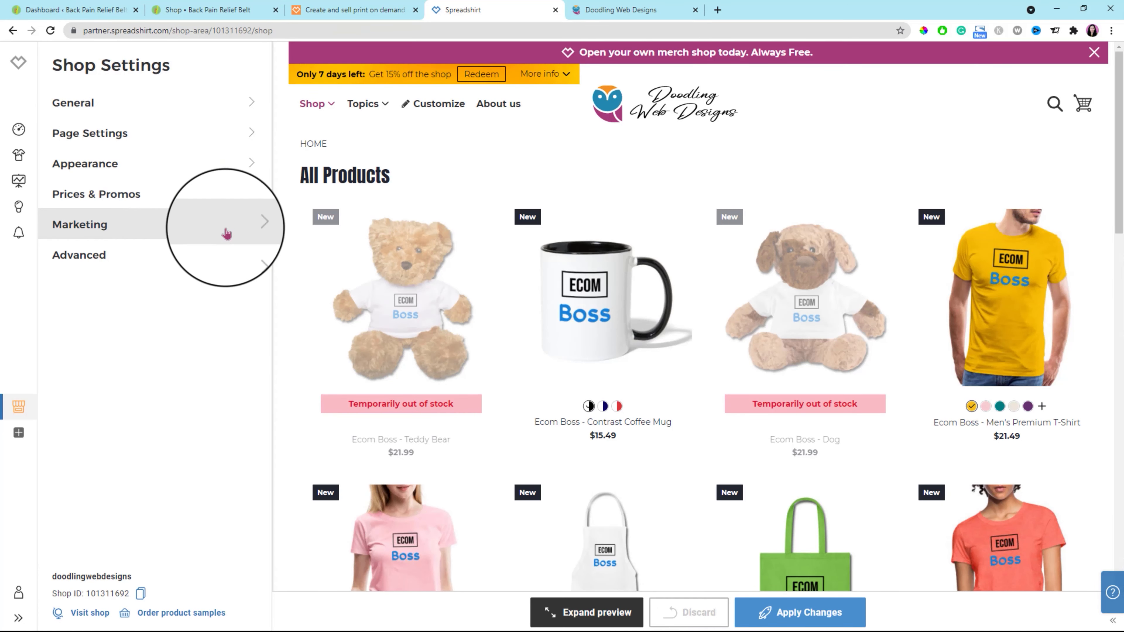
pyautogui.click(250, 225)
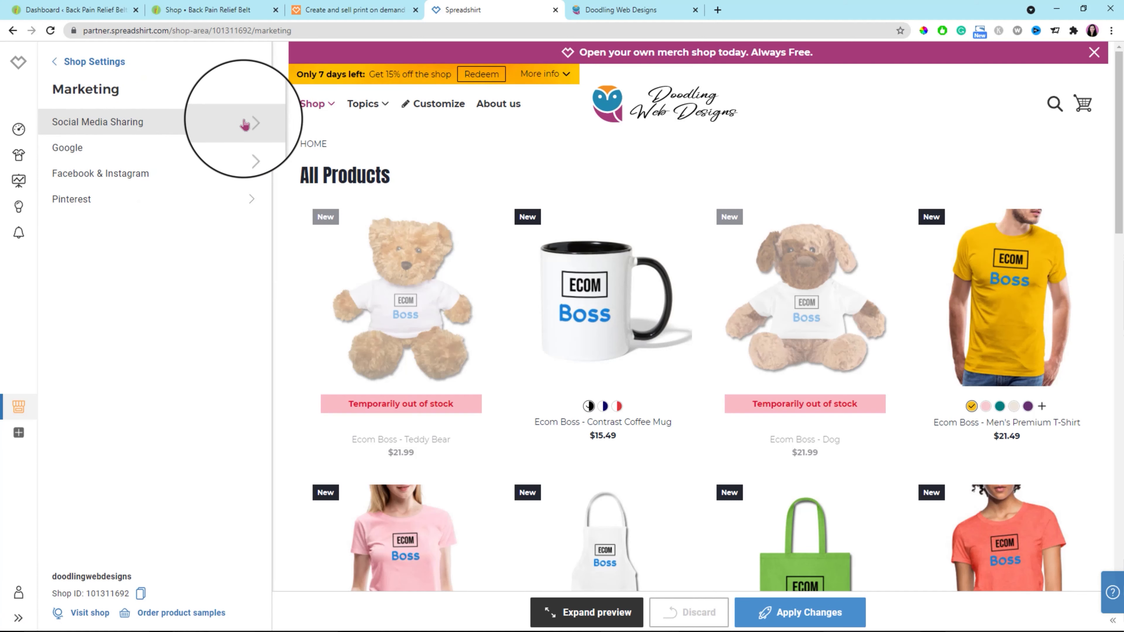
pyautogui.click(244, 125)
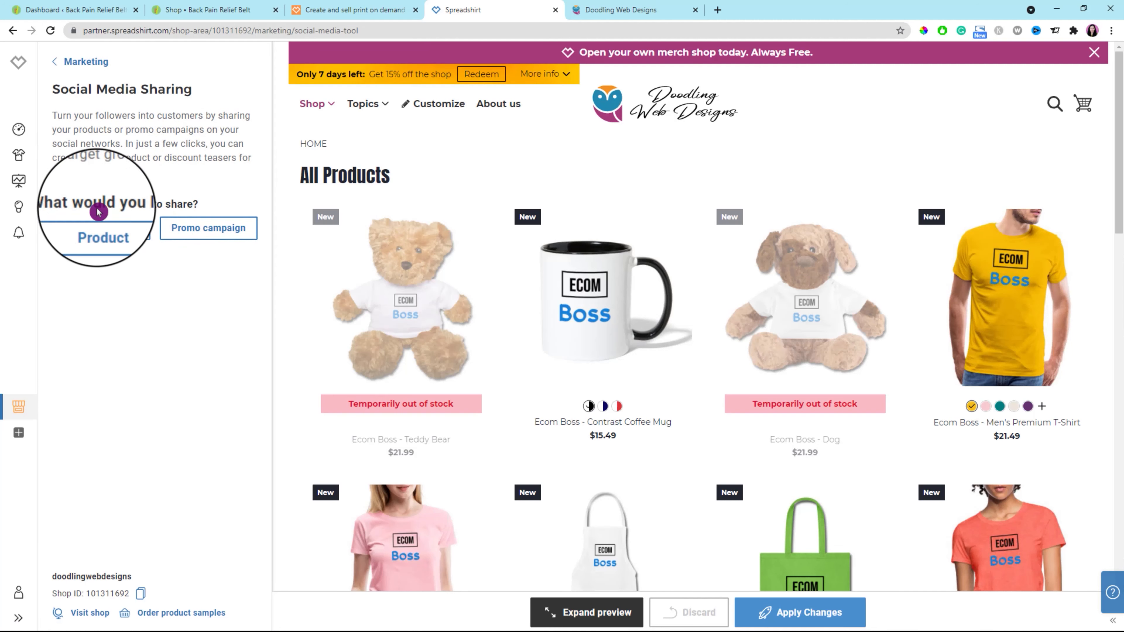
pyautogui.click(101, 232)
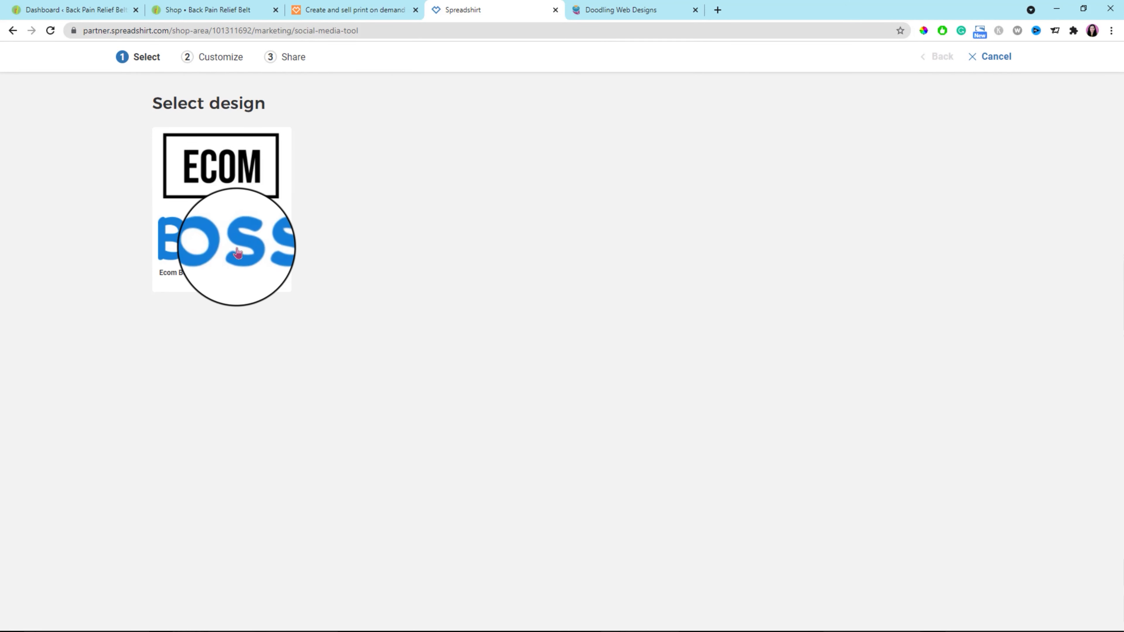
pyautogui.click(234, 231)
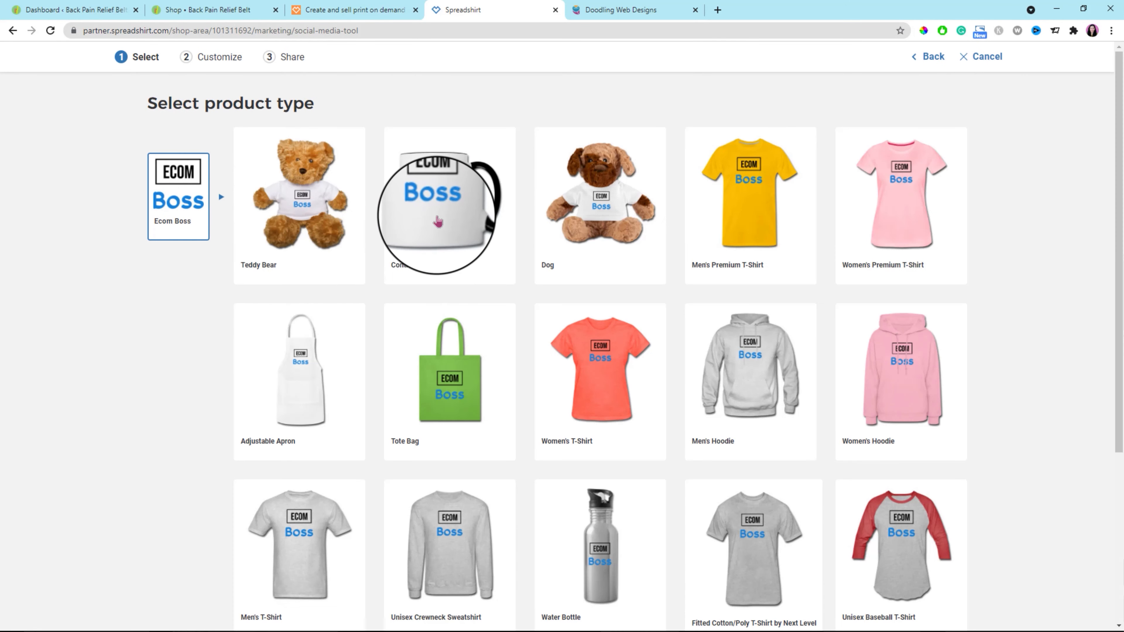
pyautogui.click(438, 222)
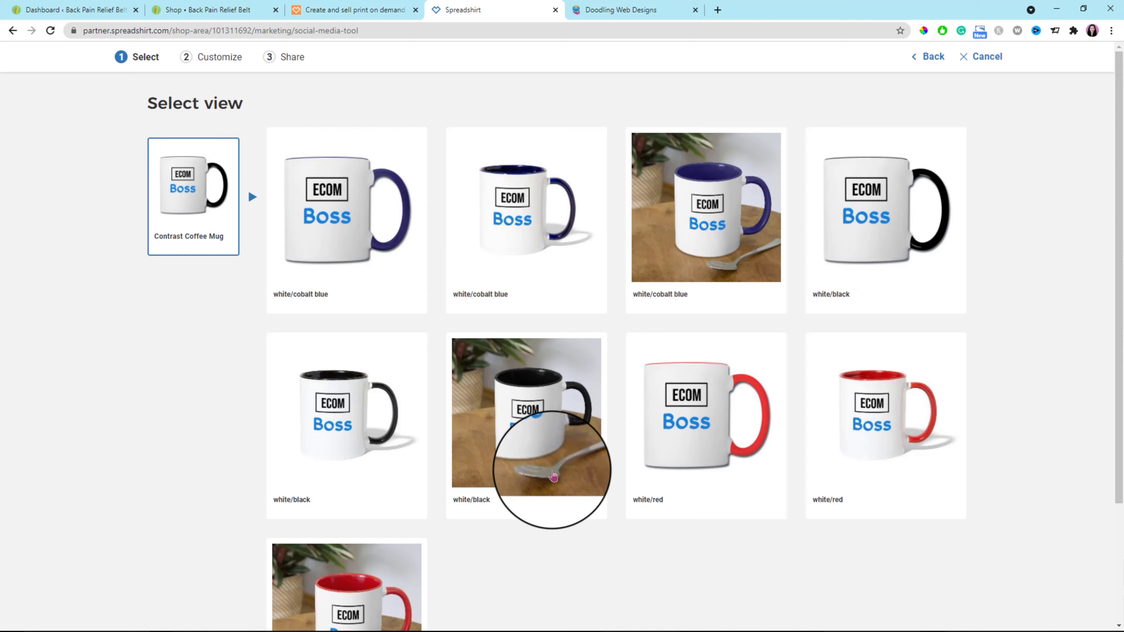
pyautogui.scroll(-3, 551, 472)
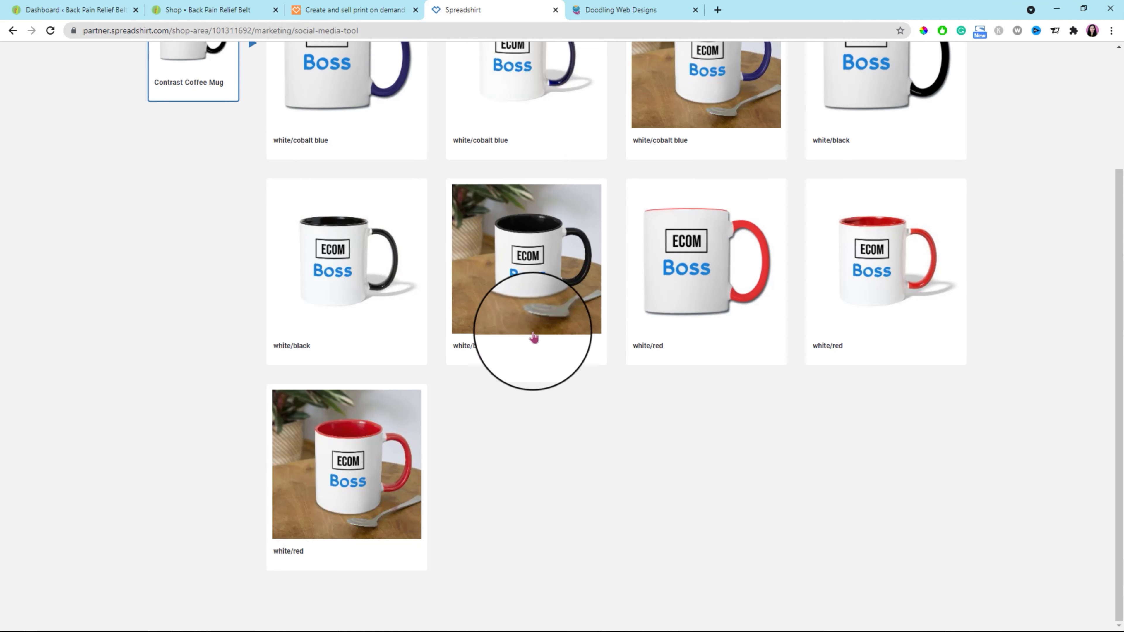
pyautogui.click(539, 295)
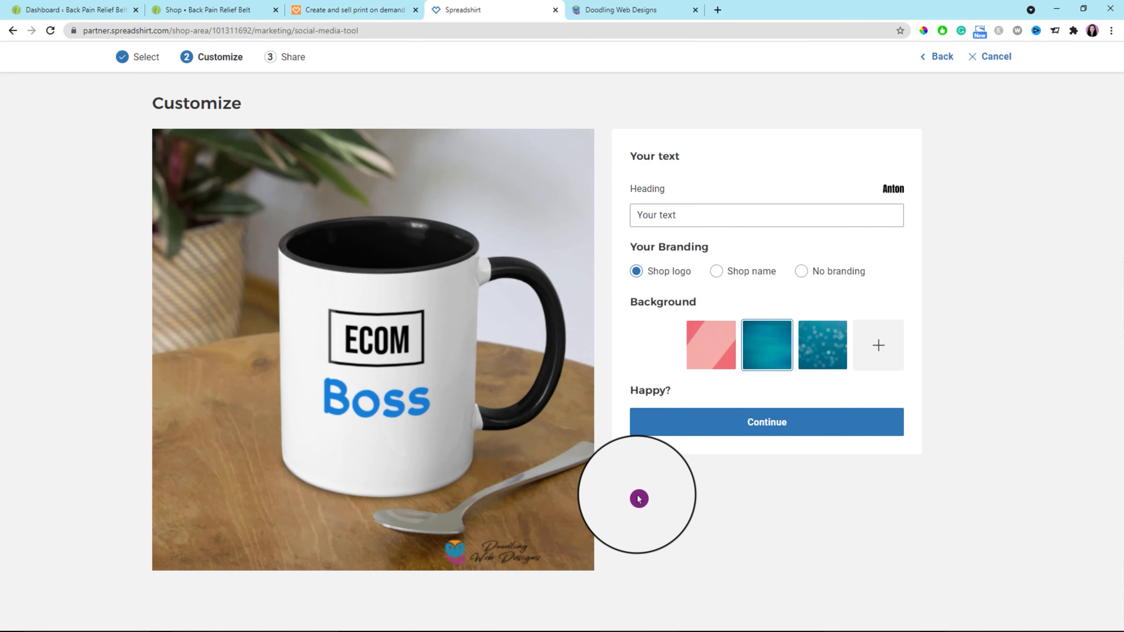
# Generate the mug's share images with the heading "Ecom Boss Mug", shop logo branding and a white background, and leave the sharing tool.
pyautogui.click(691, 217)
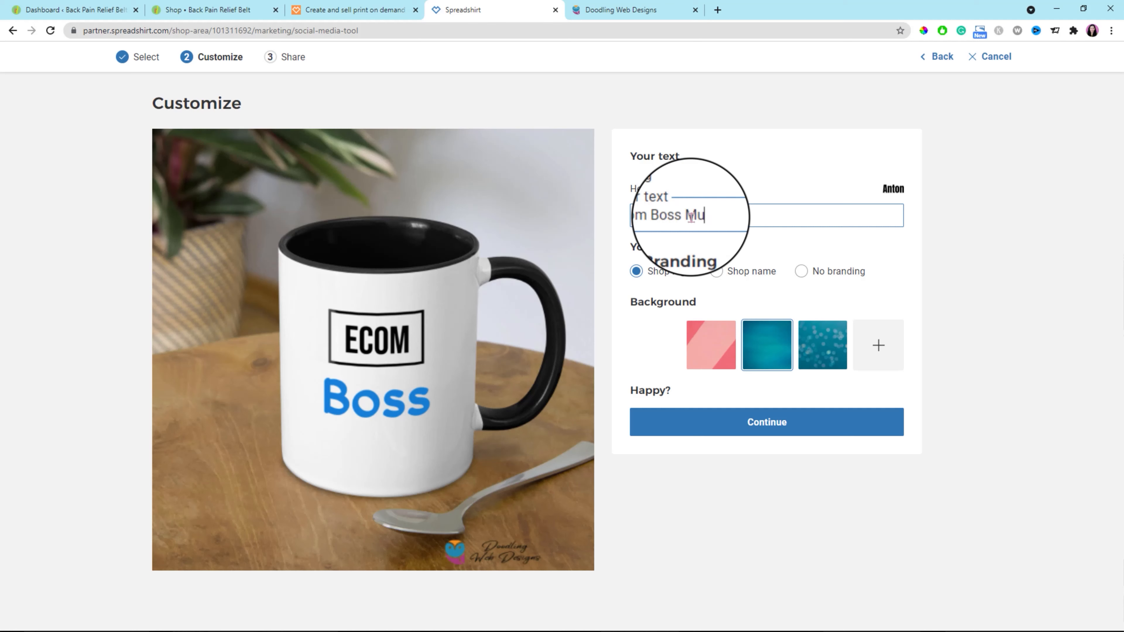
pyautogui.click(715, 271)
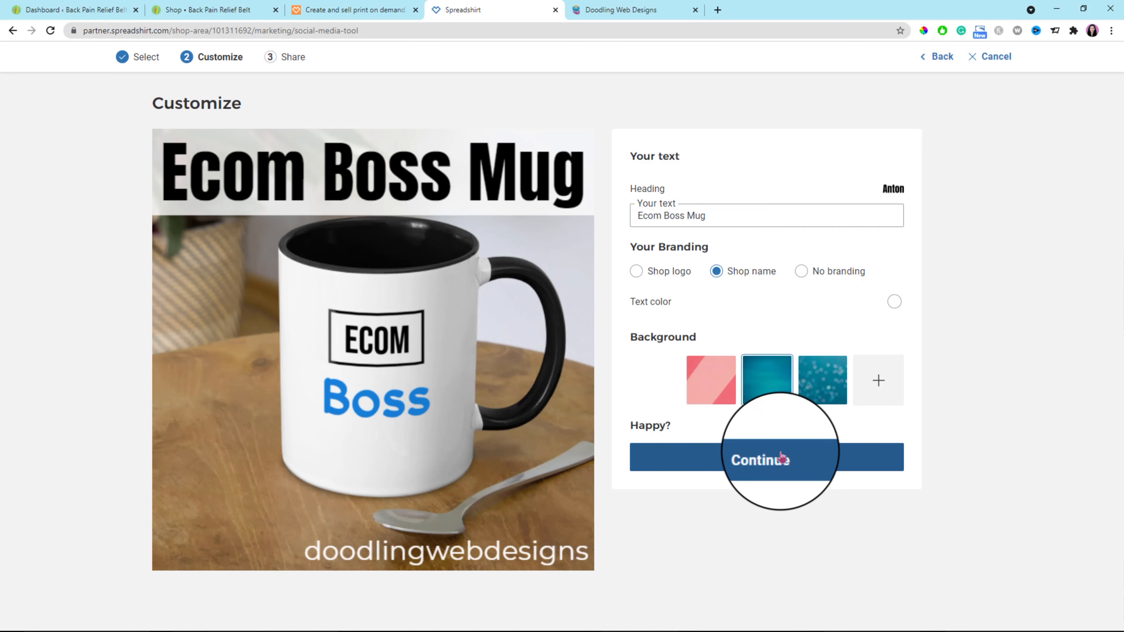
pyautogui.click(800, 271)
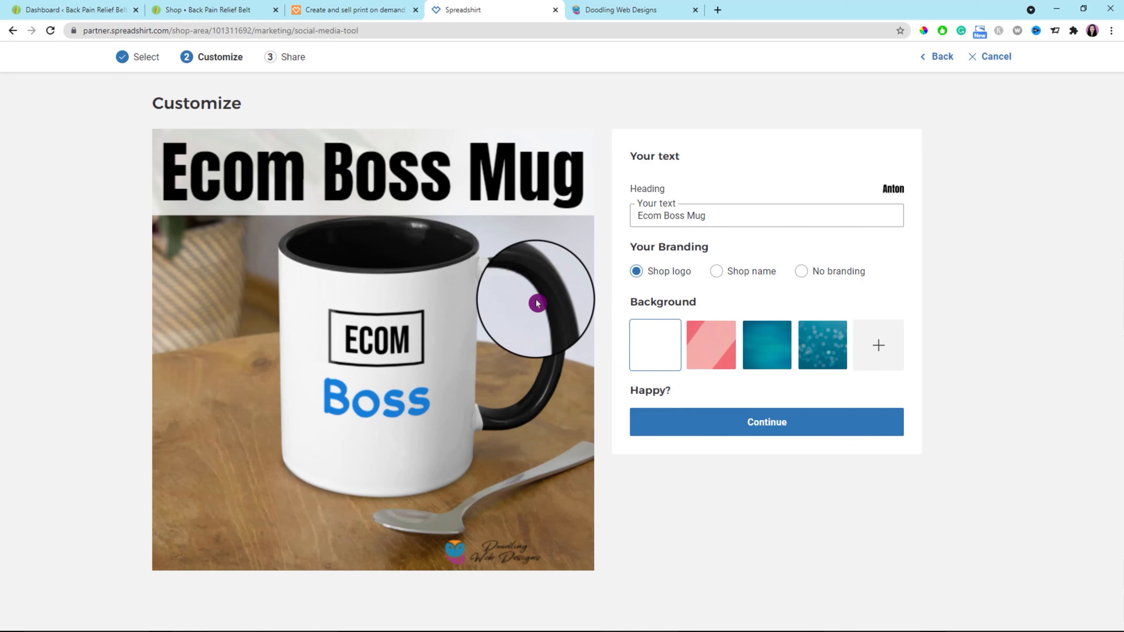
pyautogui.click(780, 424)
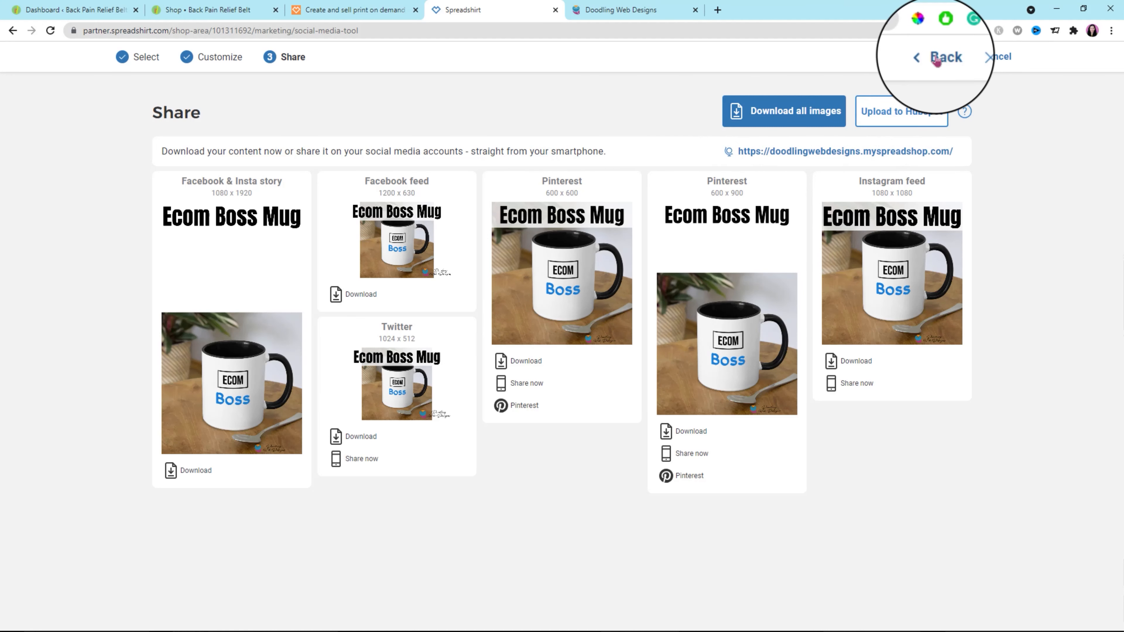
pyautogui.click(991, 57)
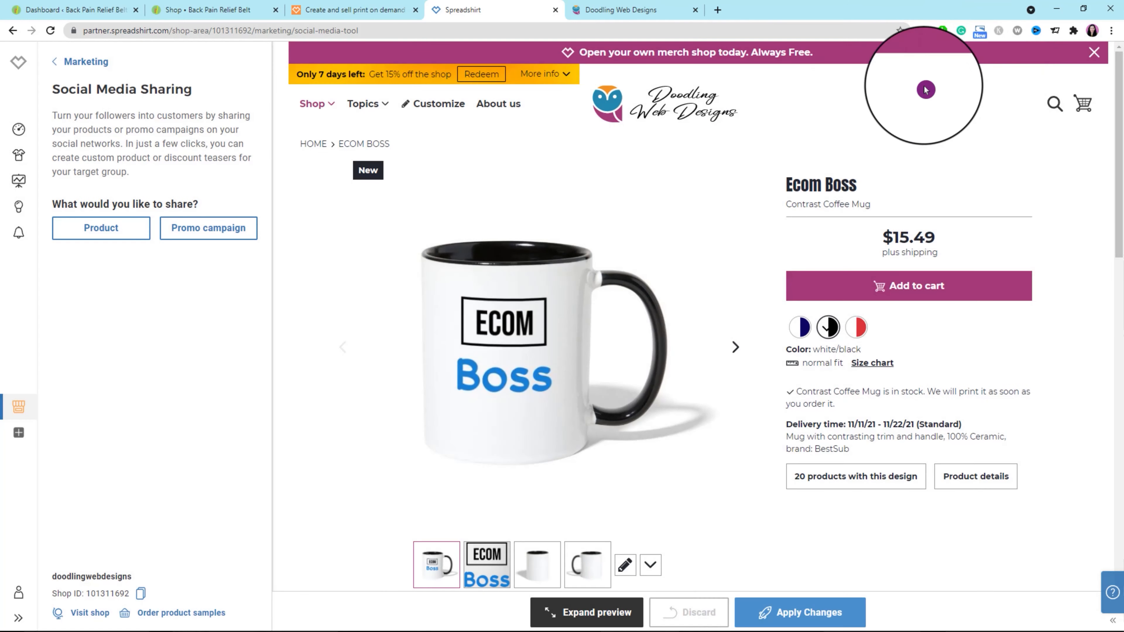
# Review the Google, Facebook & Instagram and Pinterest options in the shop's marketing settings.
pyautogui.click(67, 62)
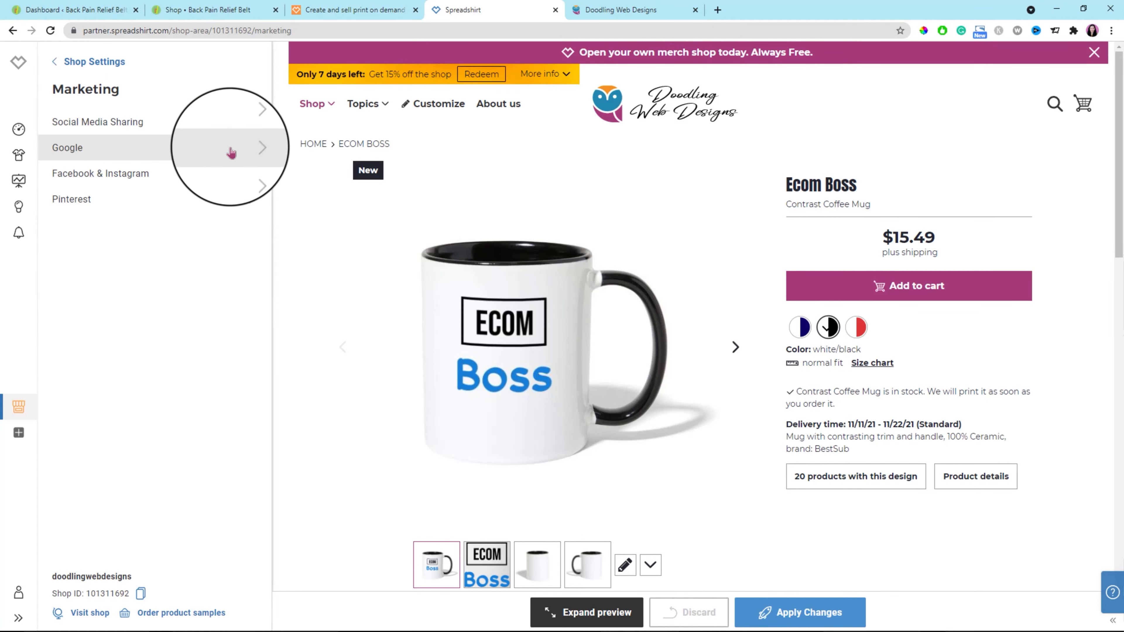
pyautogui.click(252, 150)
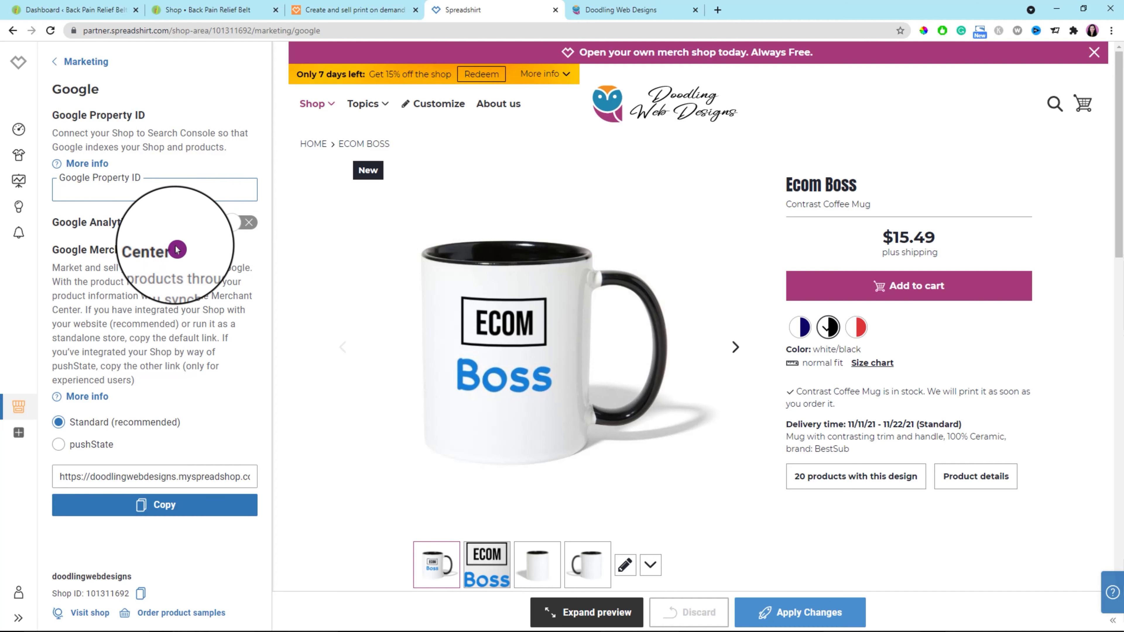
pyautogui.click(56, 64)
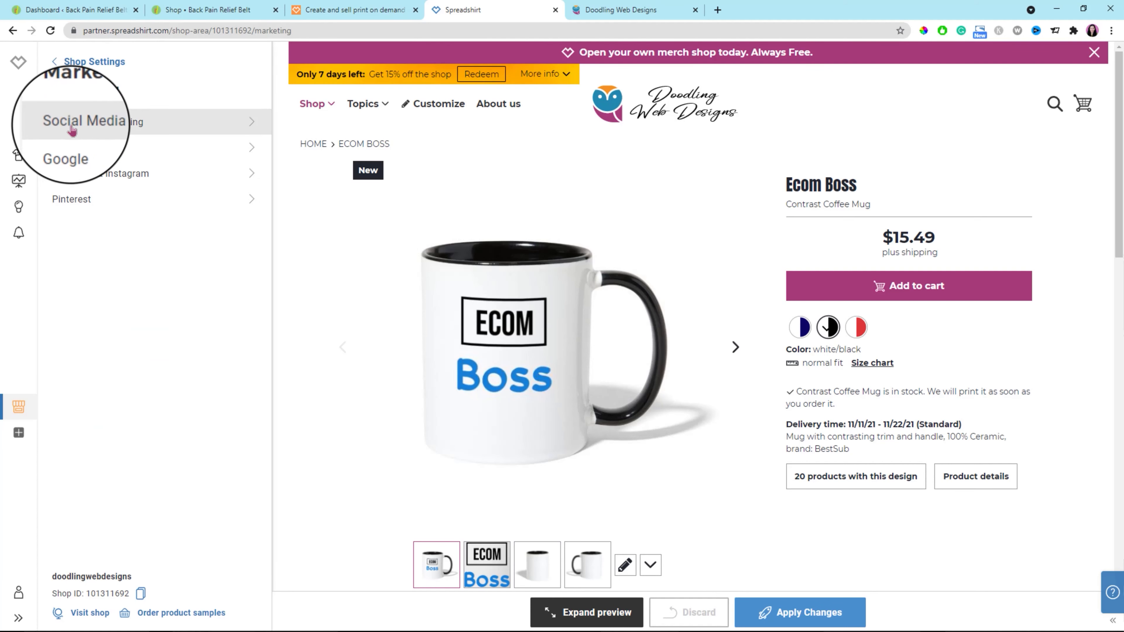
pyautogui.click(246, 174)
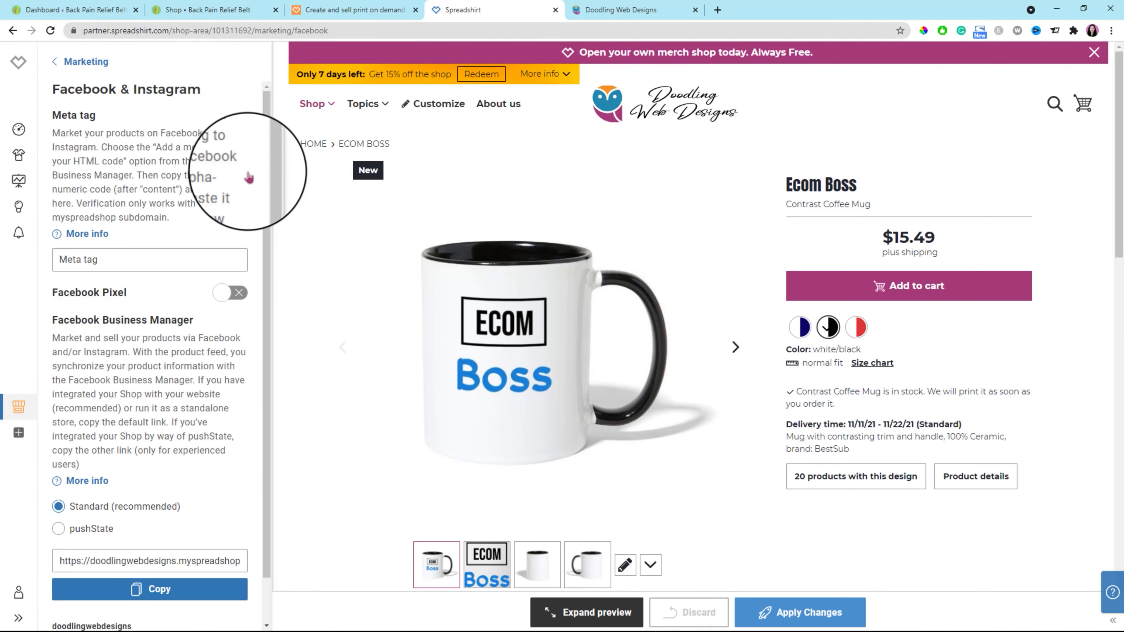
pyautogui.click(95, 260)
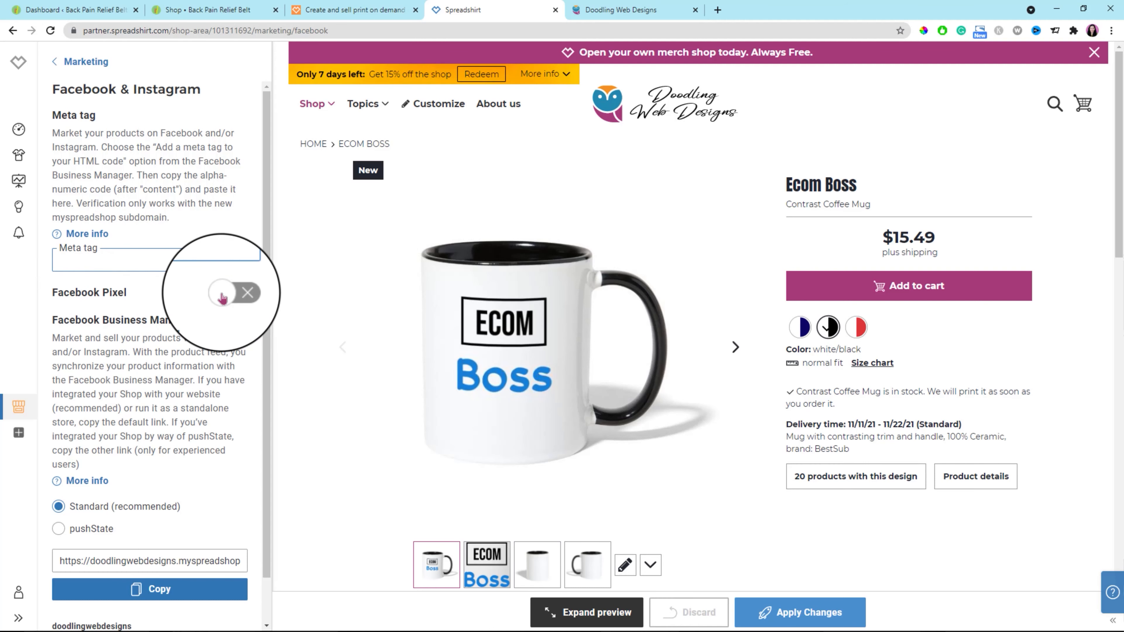
pyautogui.scroll(-1, 212, 359)
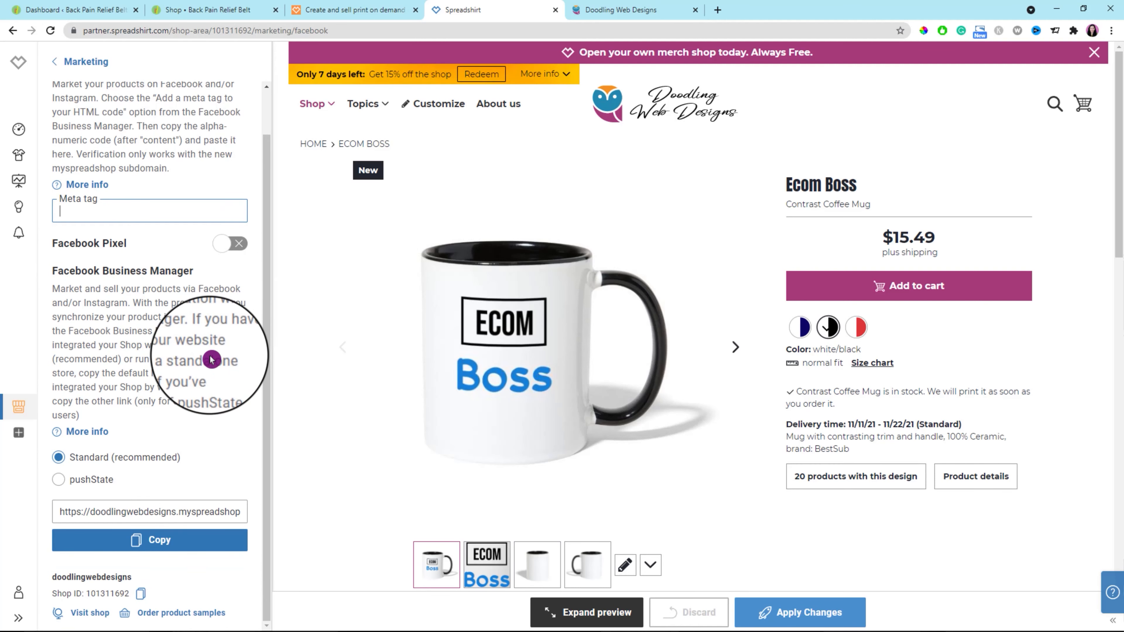
pyautogui.scroll(1, 165, 319)
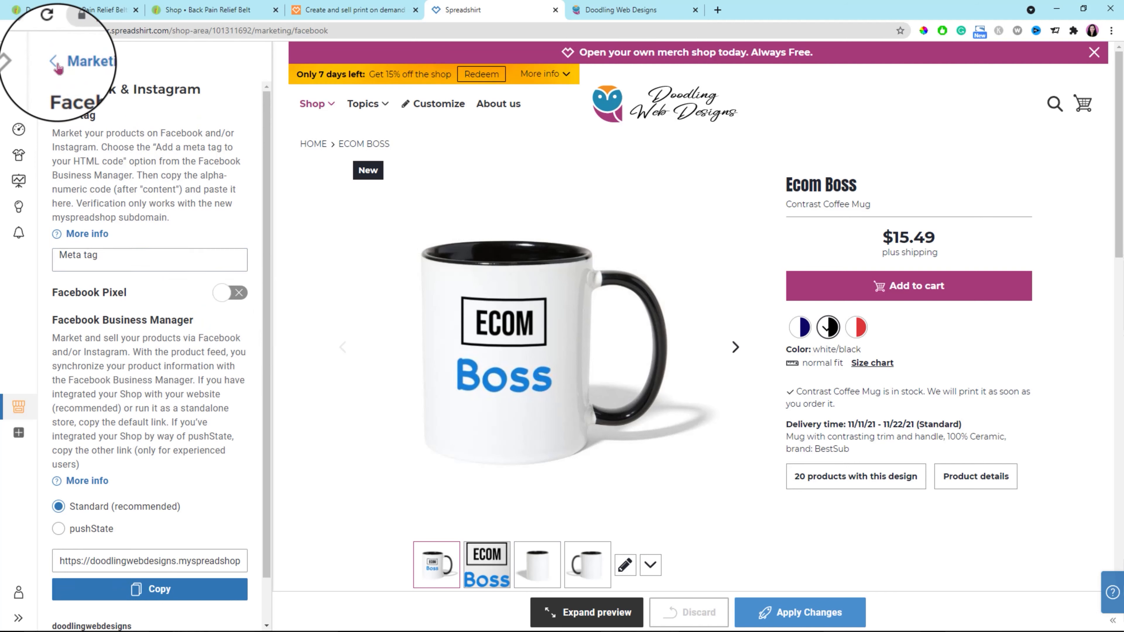
pyautogui.click(57, 64)
pyautogui.click(243, 202)
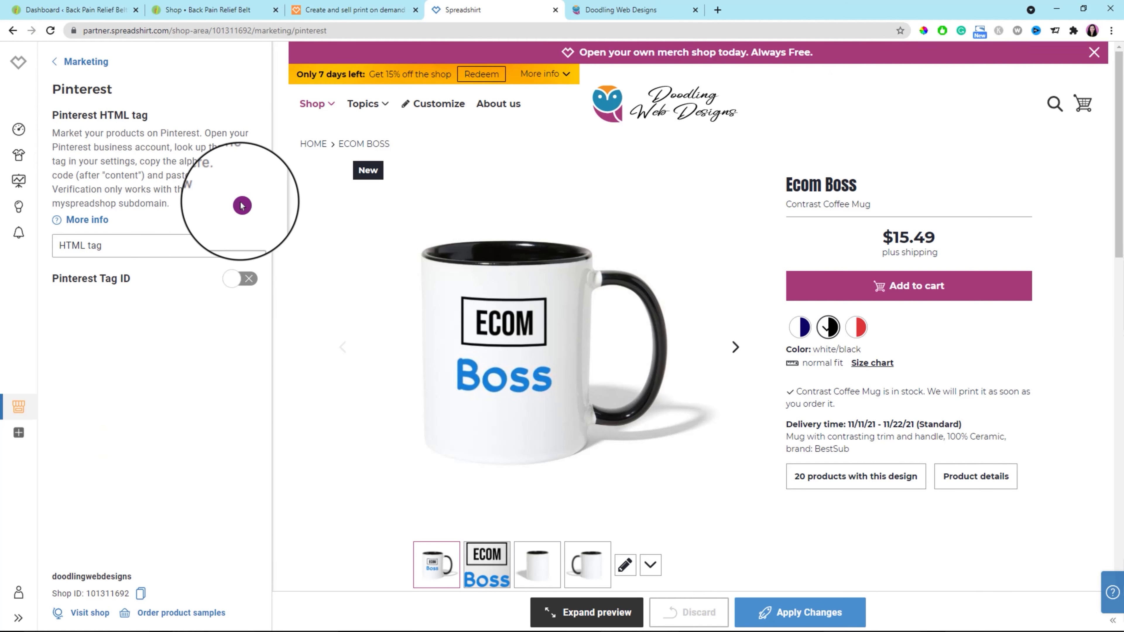
pyautogui.click(131, 245)
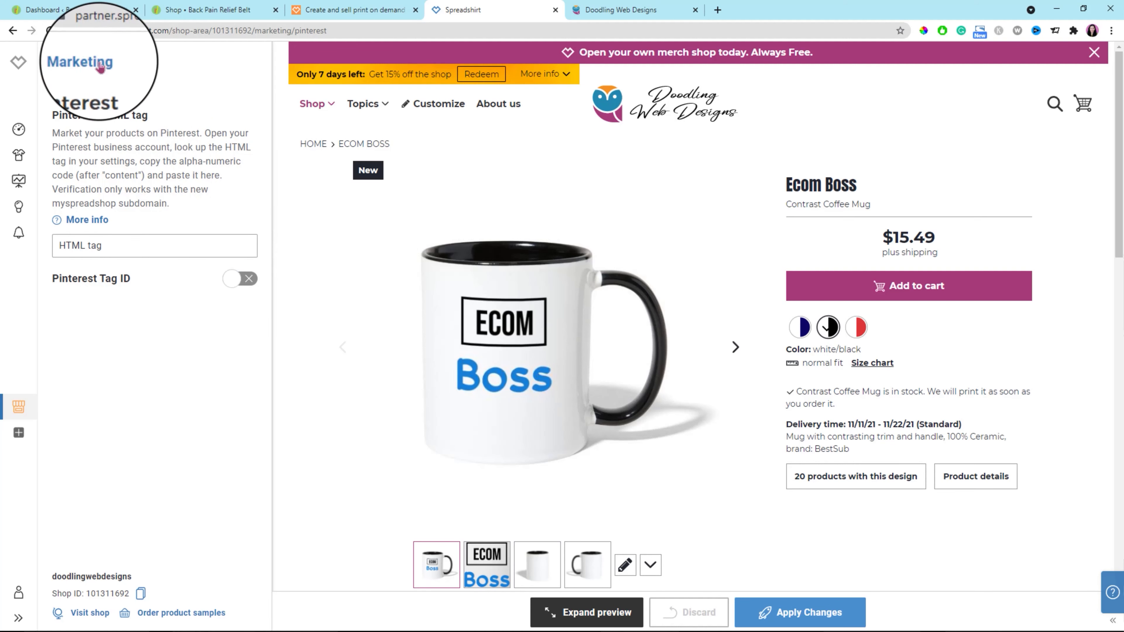
pyautogui.click(55, 63)
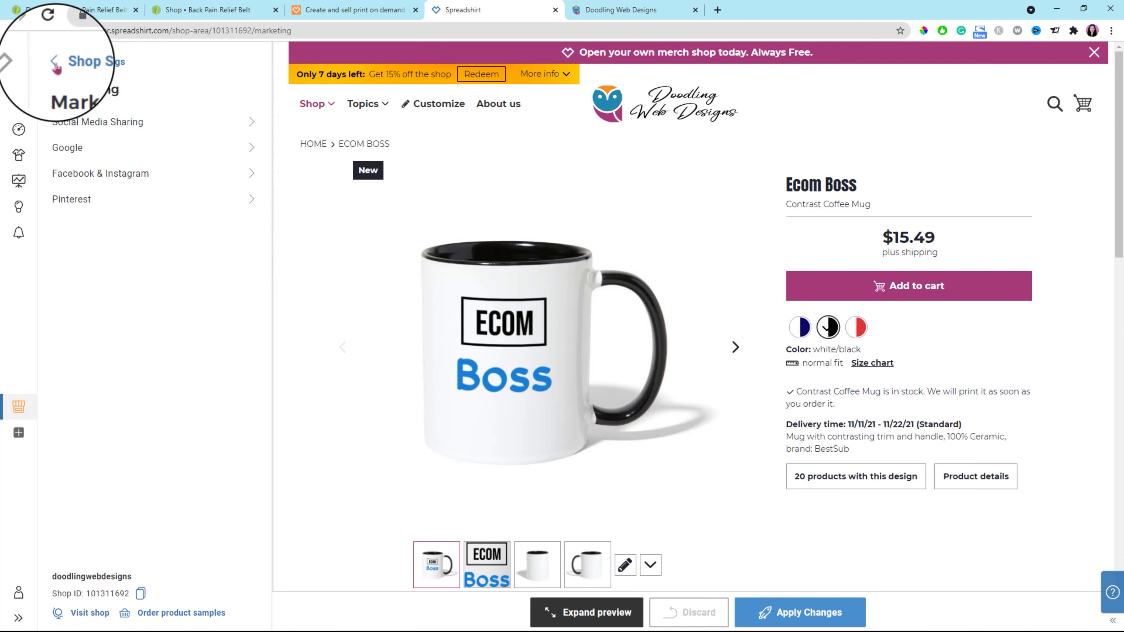
pyautogui.click(56, 66)
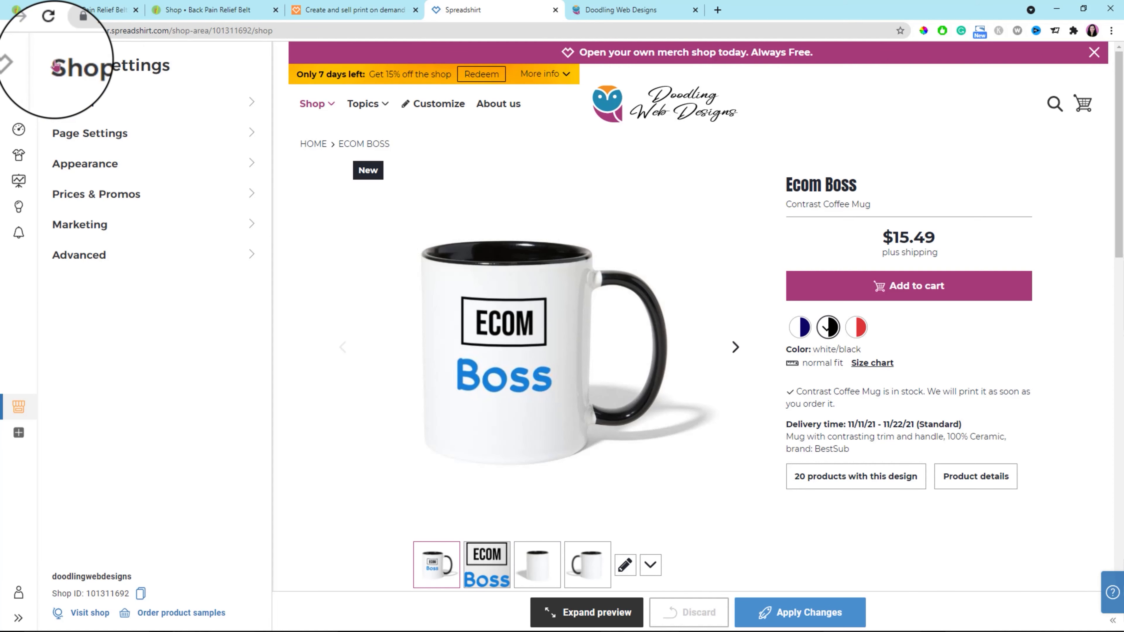
# Try out a "Test" heading in the shop header HTML and examine the footer HTML and CSS fields in the advanced settings.
pyautogui.click(251, 257)
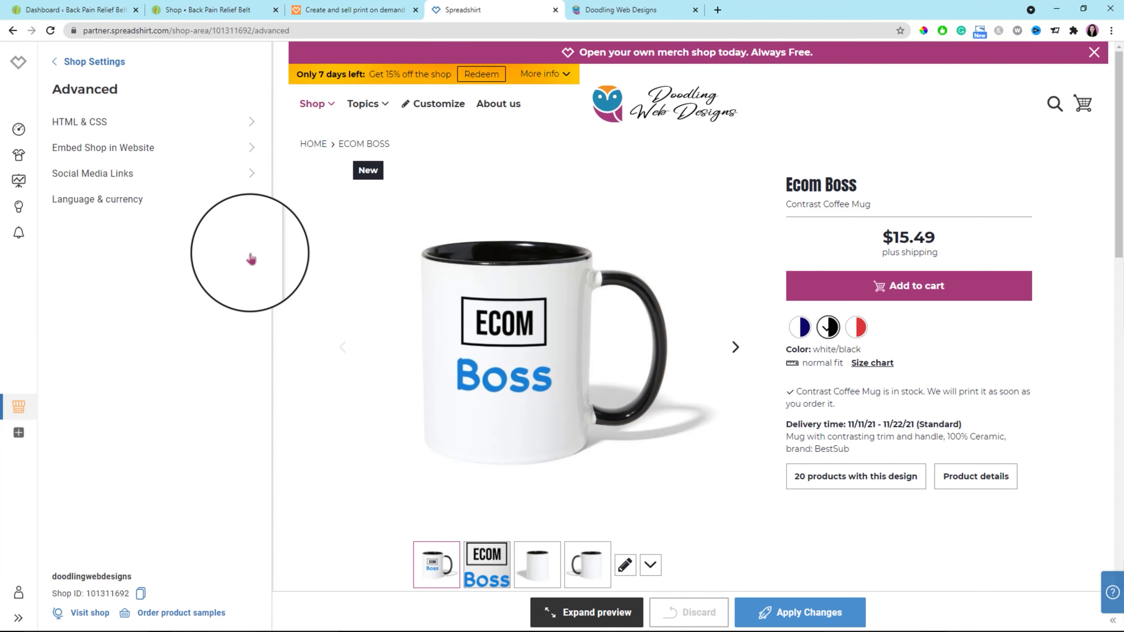
pyautogui.click(252, 126)
pyautogui.click(110, 219)
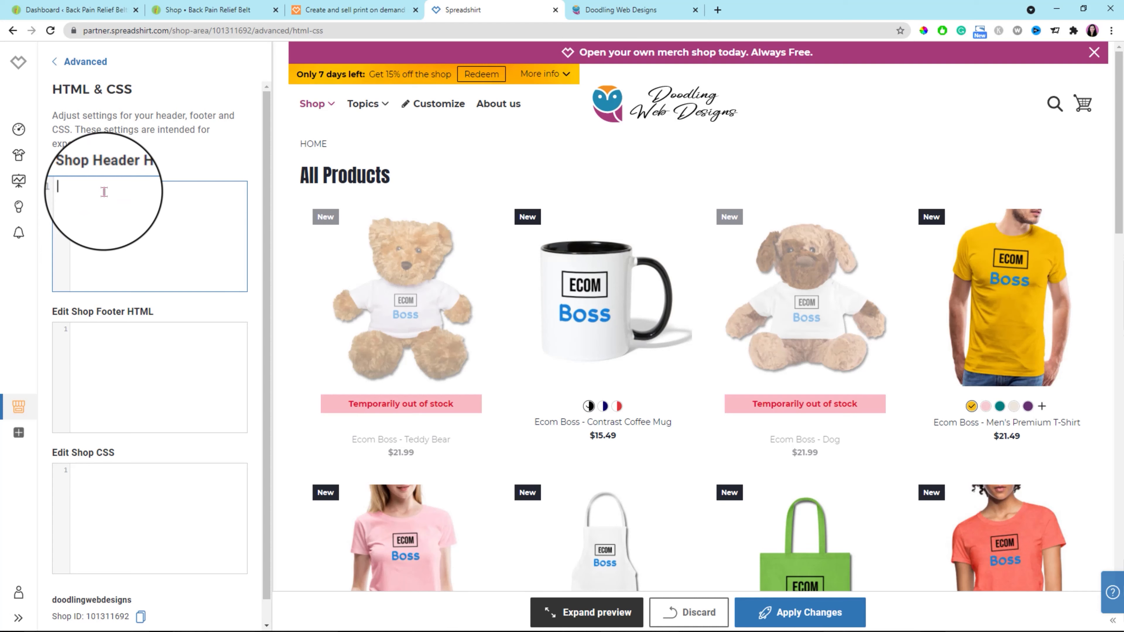
pyautogui.click(120, 349)
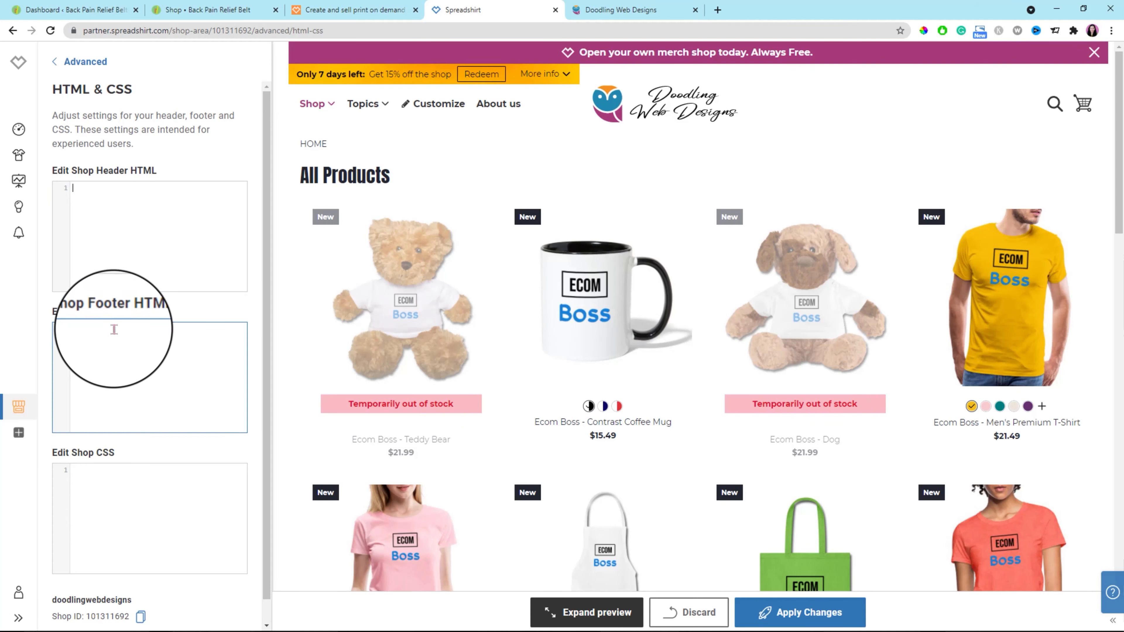
pyautogui.click(113, 377)
pyautogui.click(101, 484)
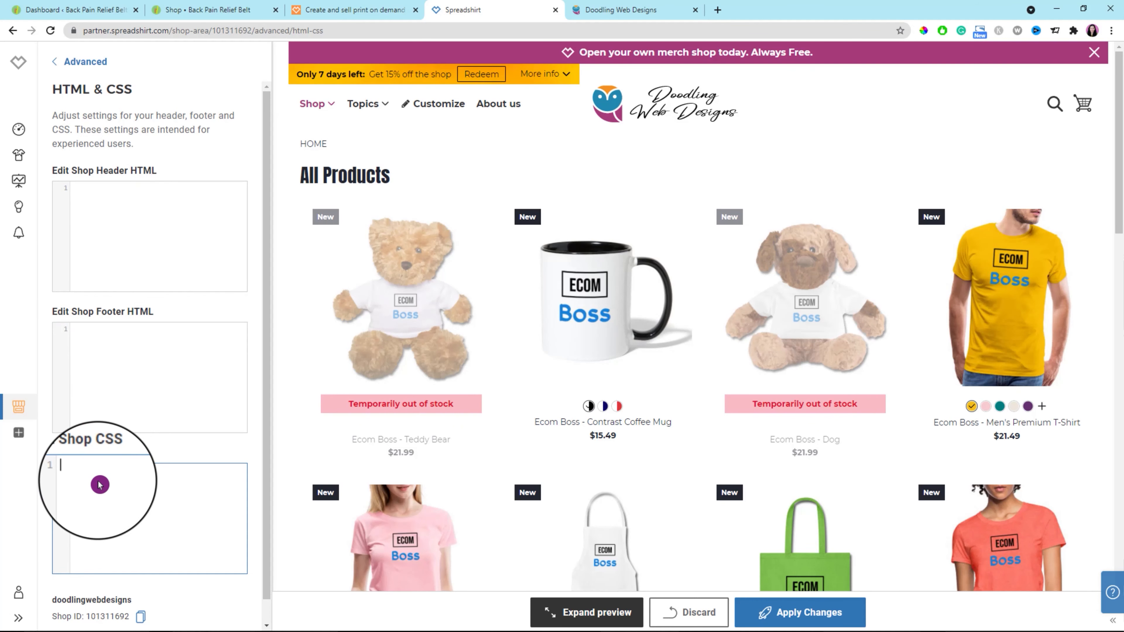
pyautogui.click(93, 363)
pyautogui.click(90, 236)
pyautogui.click(104, 204)
pyautogui.click(99, 199)
pyautogui.click(56, 62)
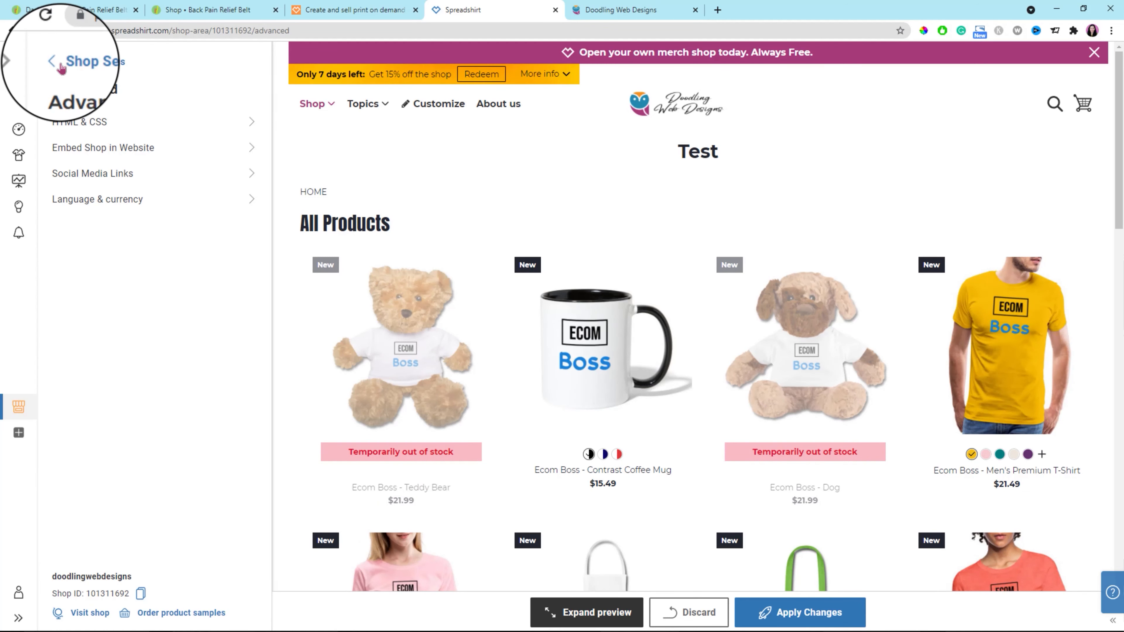
# Review the options for embedding the shop in a website, including the WordPress and Joomla plug-ins, the JavaScript code and the redirect URL.
pyautogui.click(251, 148)
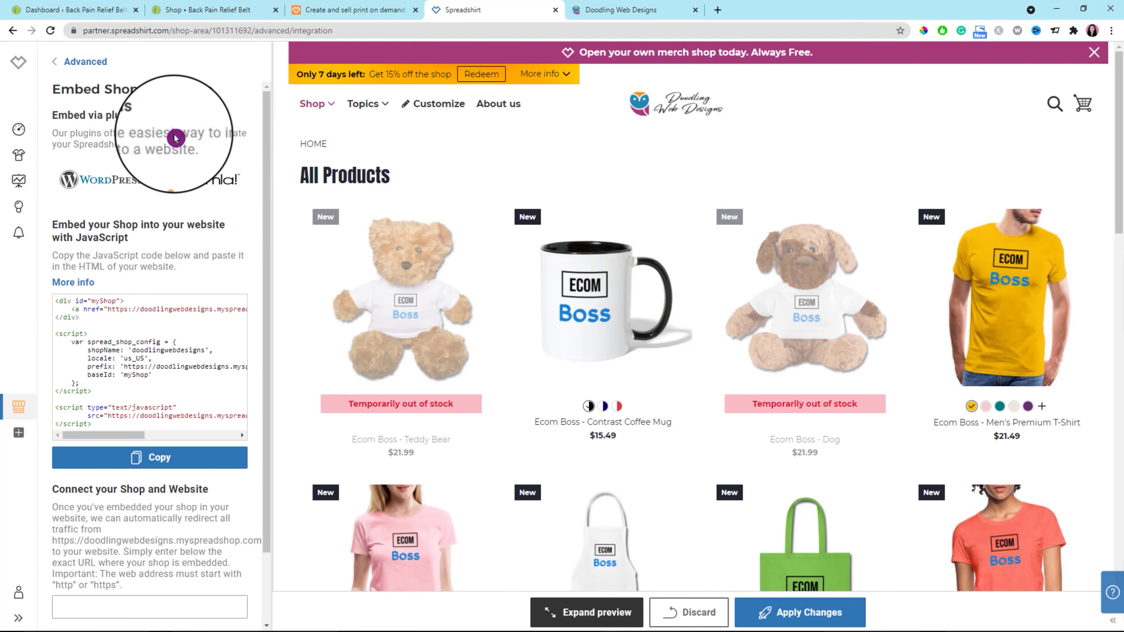
pyautogui.click(102, 316)
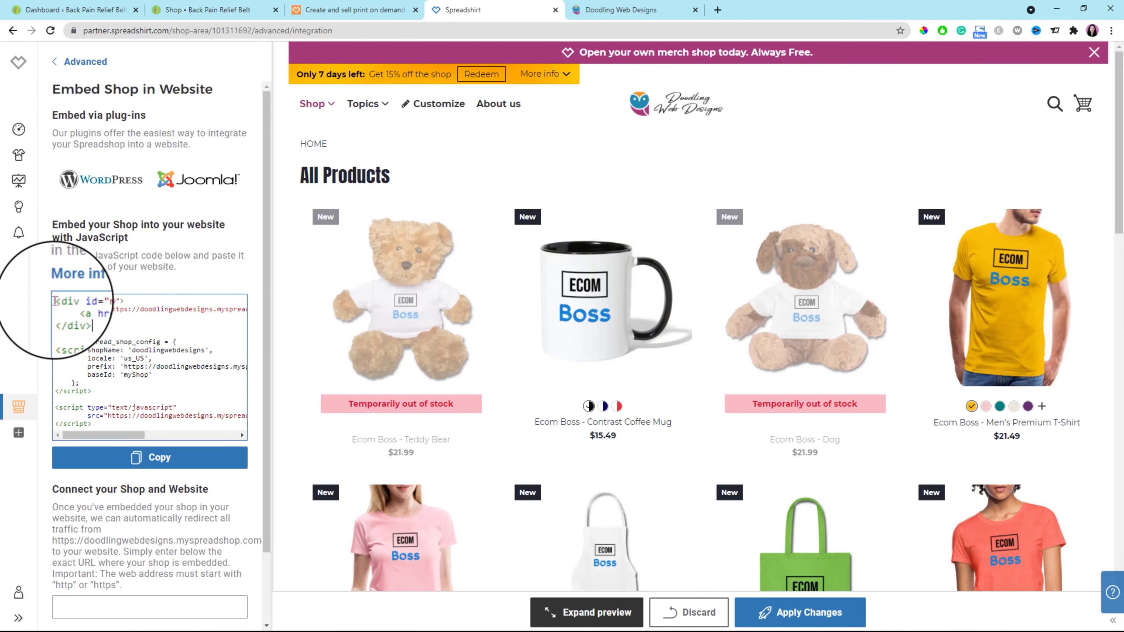
pyautogui.moveTo(56, 301); pyautogui.dragTo(149, 421)
pyautogui.scroll(-2, 177, 416)
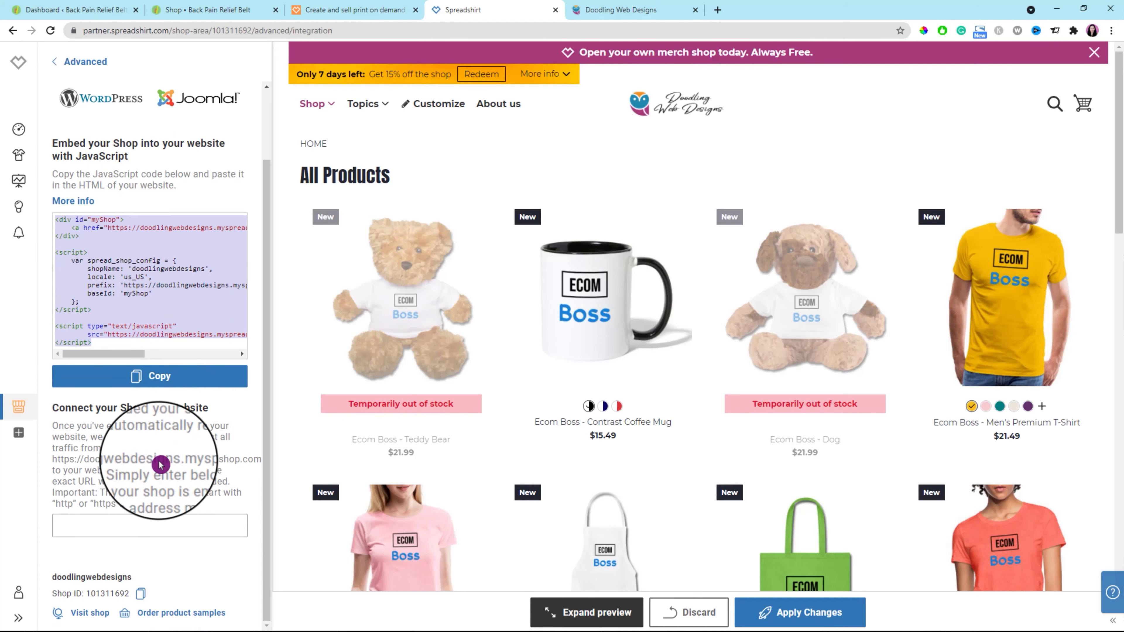
pyautogui.scroll(2, 157, 460)
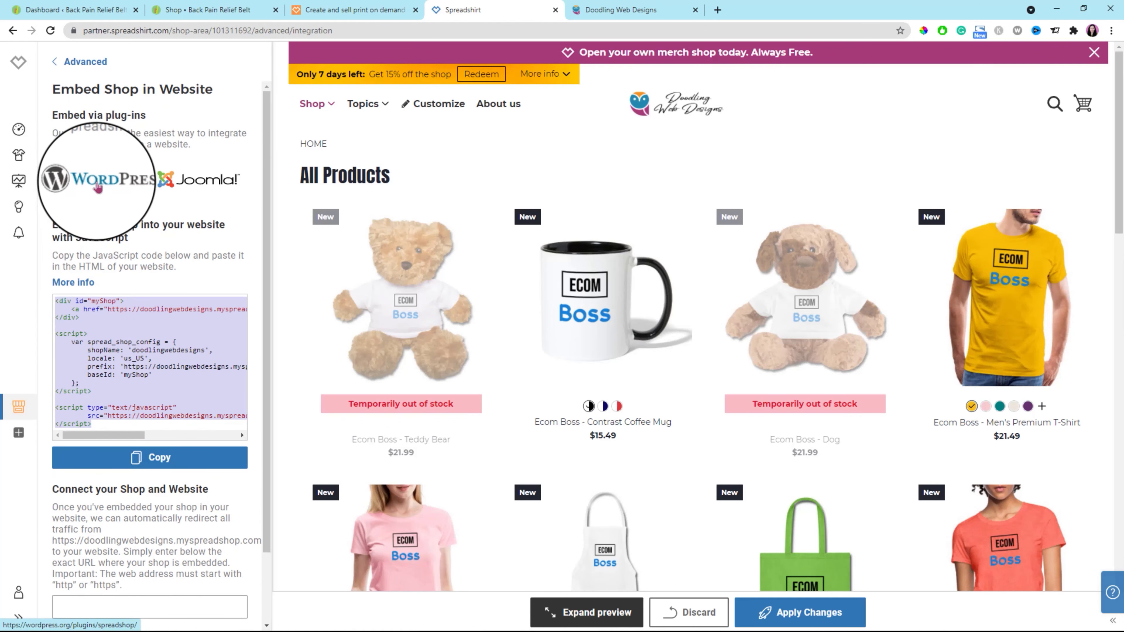
pyautogui.click(142, 327)
pyautogui.click(54, 62)
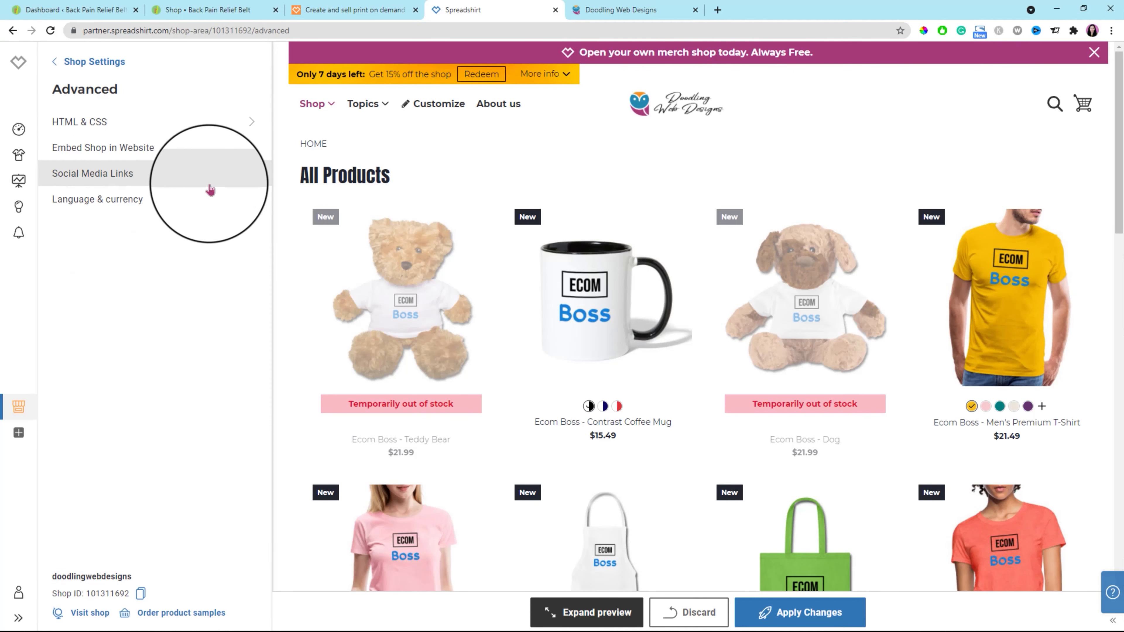
# Add an Instagram link to the shop's social media links, enter the account's username and apply the changes.
pyautogui.click(253, 180)
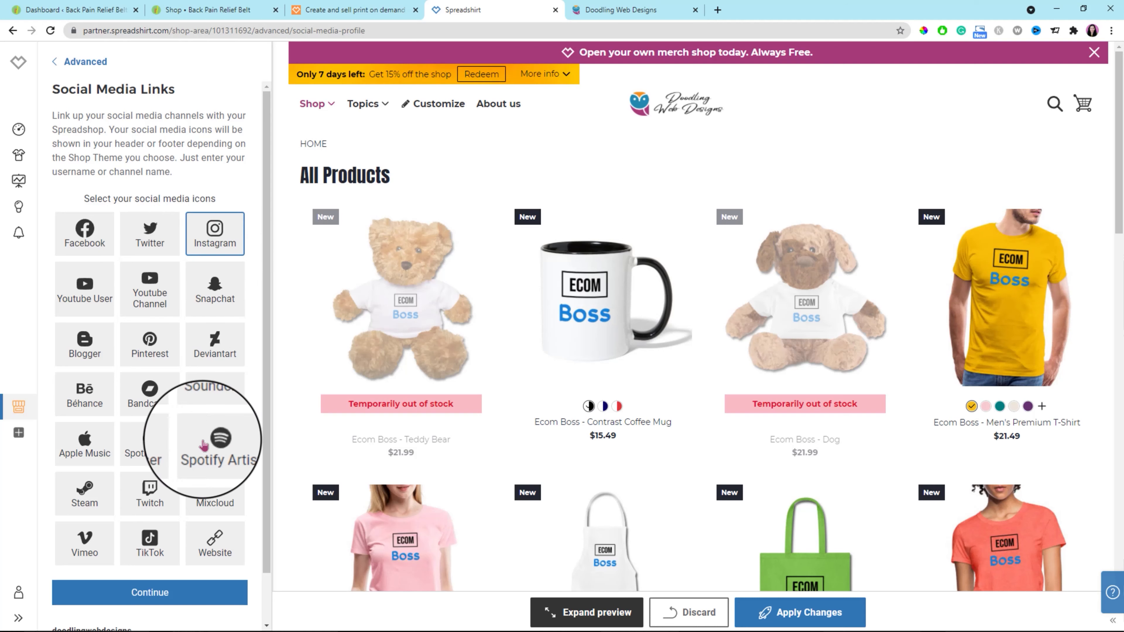
pyautogui.click(151, 598)
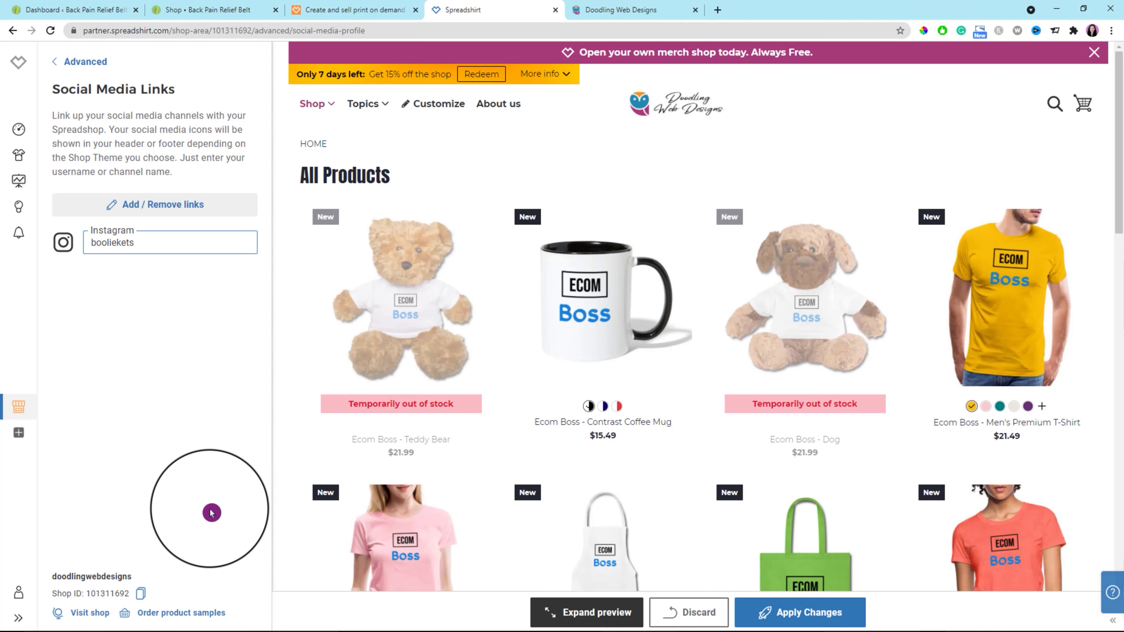
pyautogui.click(803, 617)
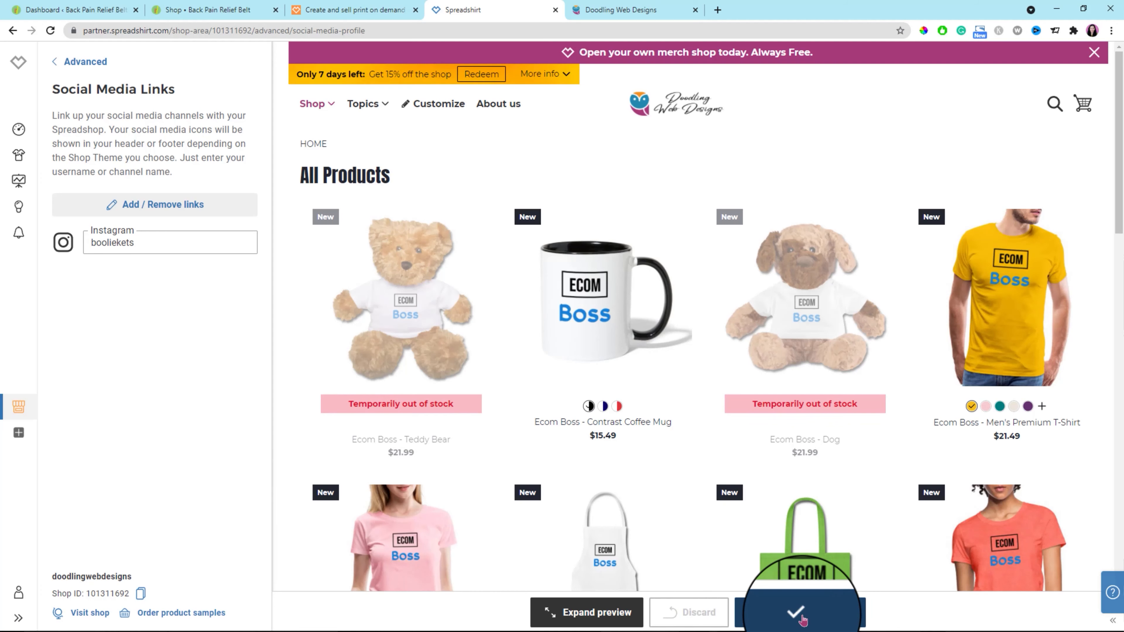
# Check the social media icon in the live shop's footer and return to the shop's settings.
pyautogui.click(620, 10)
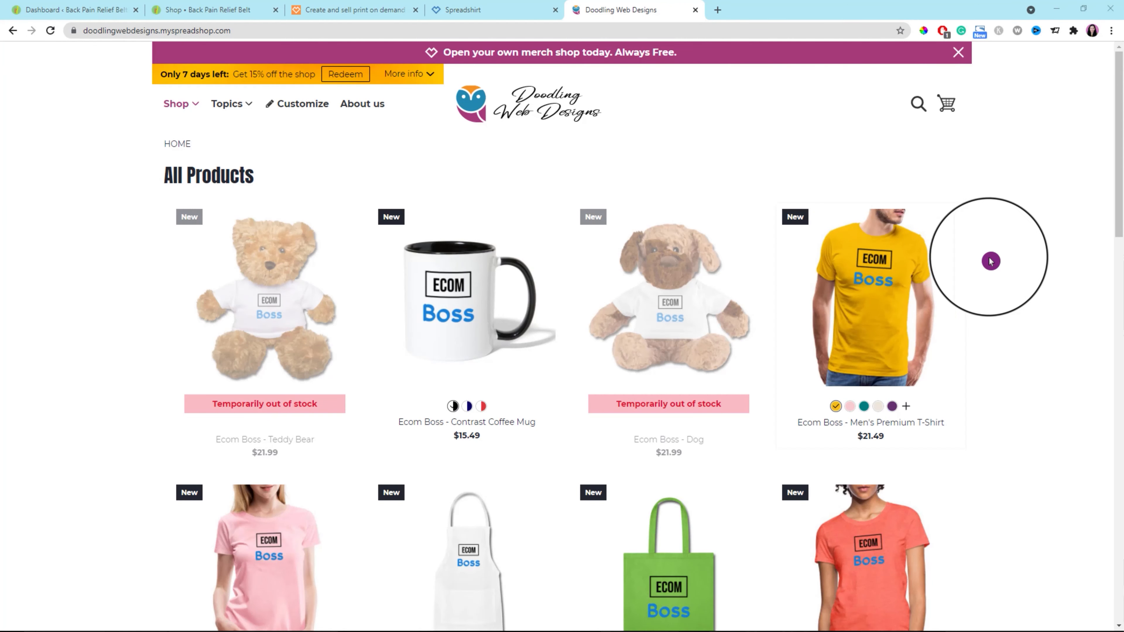
pyautogui.scroll(-20, 1029, 264)
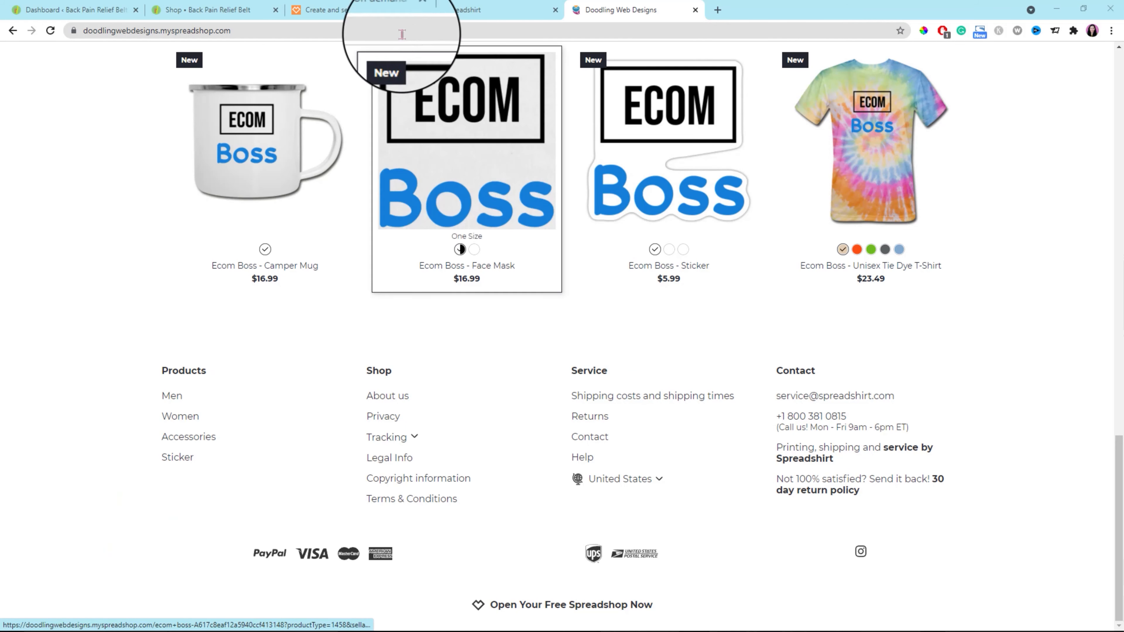
pyautogui.click(464, 10)
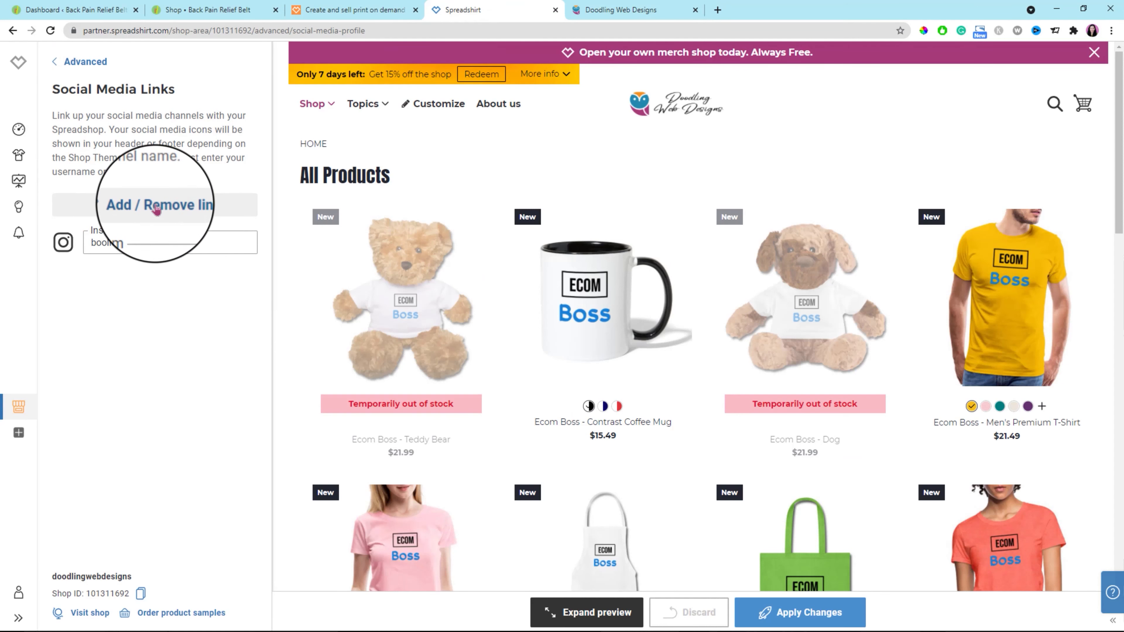
# Review the shop's language and currency settings and the options for setting up another sales channel.
pyautogui.click(59, 61)
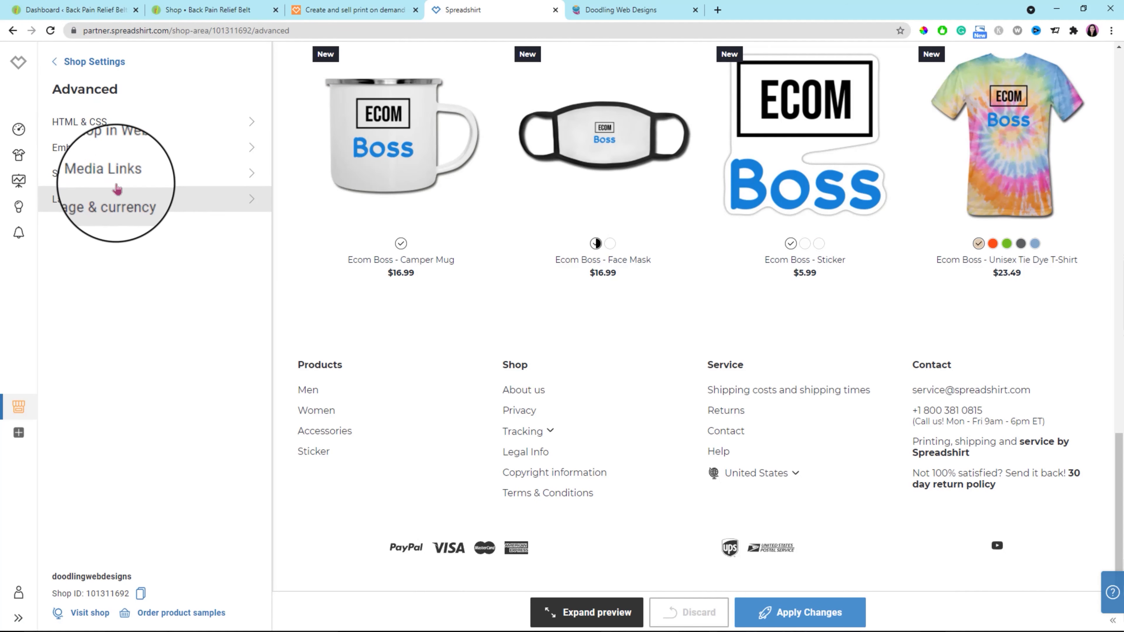
pyautogui.click(243, 203)
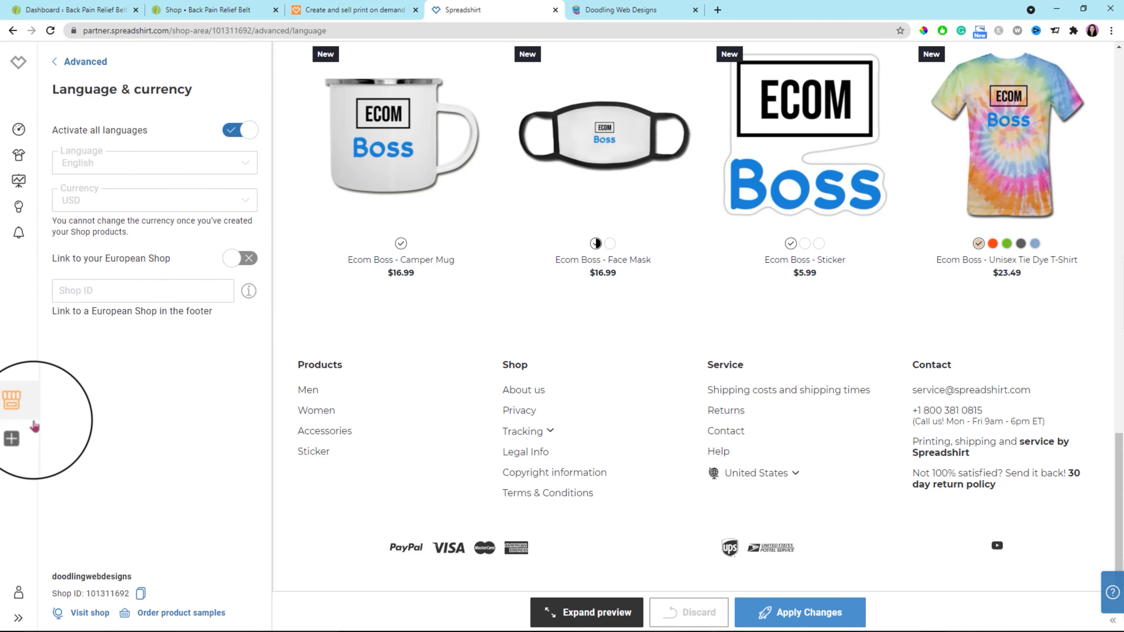
pyautogui.click(18, 433)
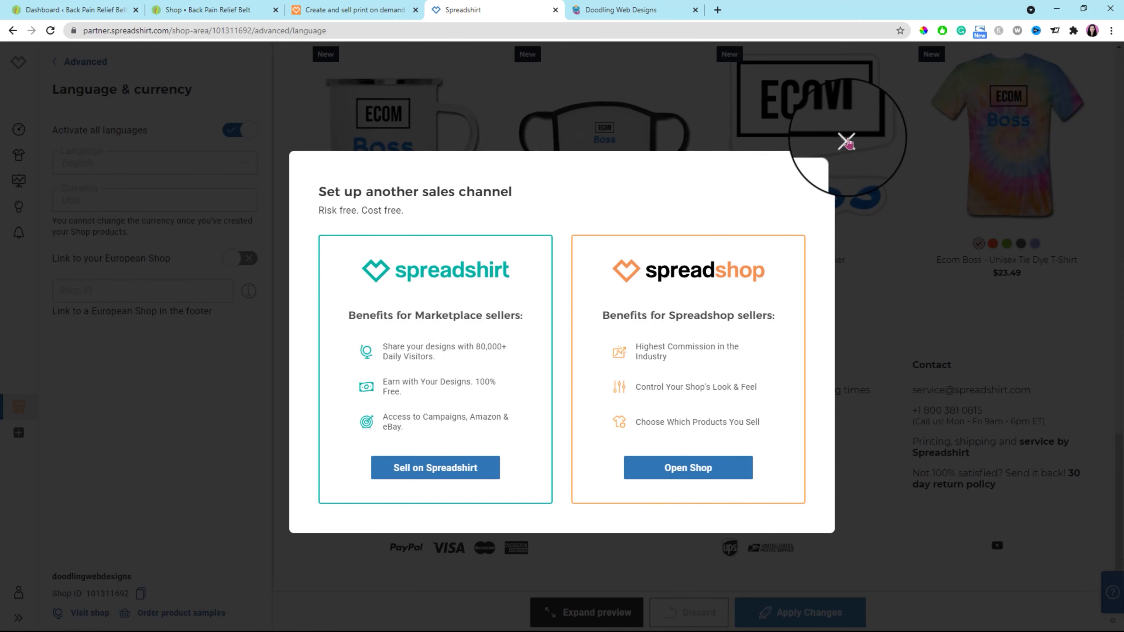
pyautogui.click(846, 141)
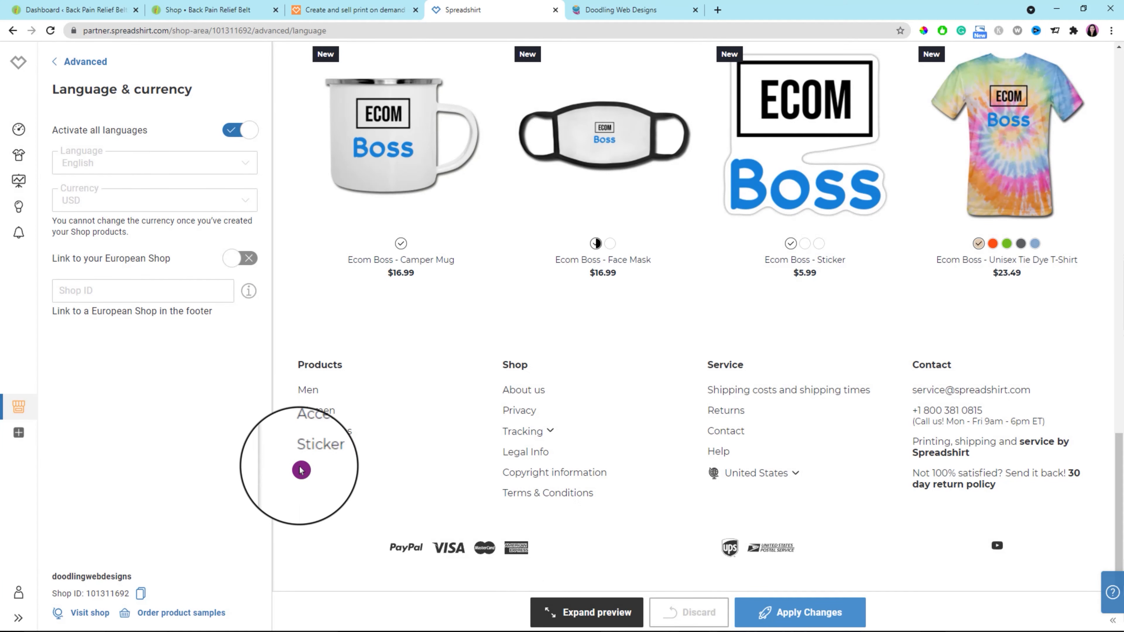
pyautogui.click(53, 64)
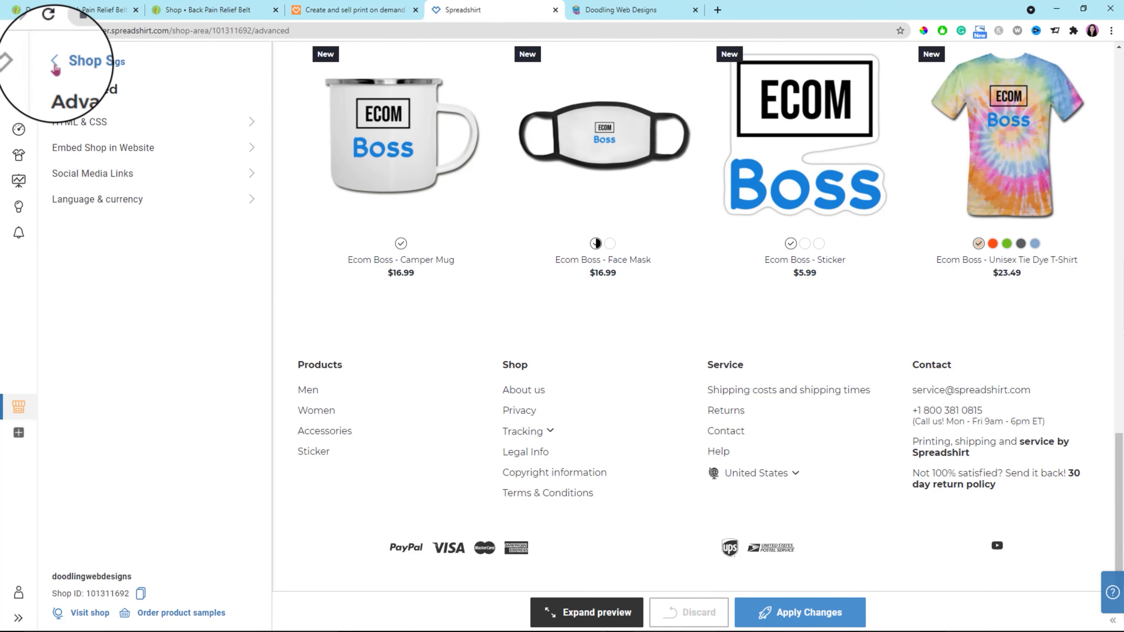
pyautogui.click(54, 64)
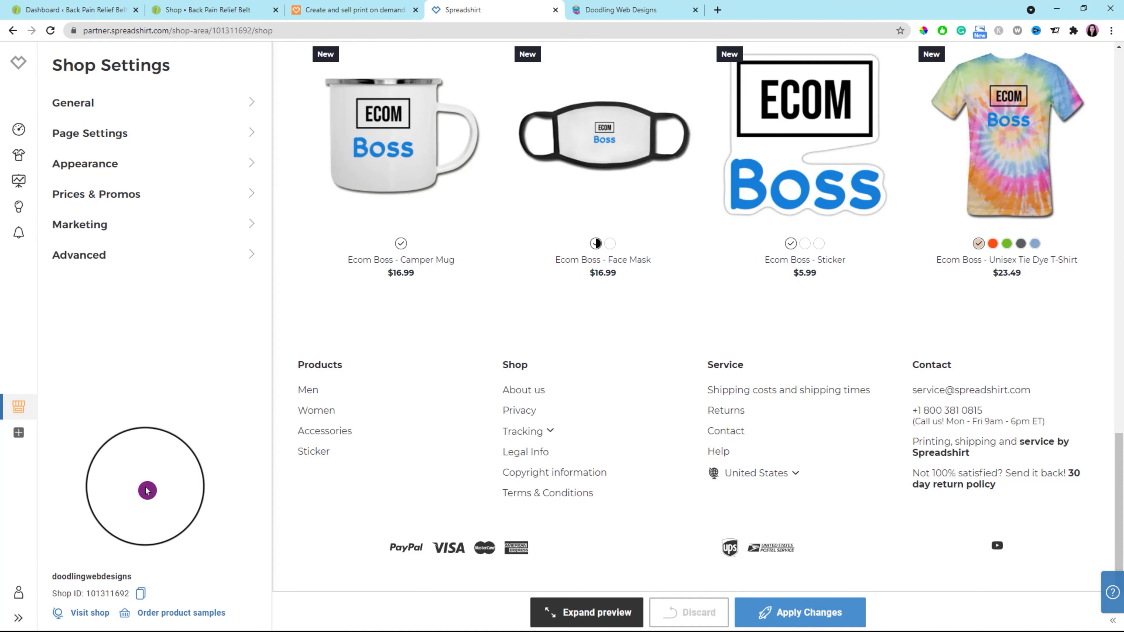
# Connect the WordPress Spreadshop plugin using the shop's ID, and confirm the connection with the United States en_US locale.
pyautogui.doubleClick(89, 597)
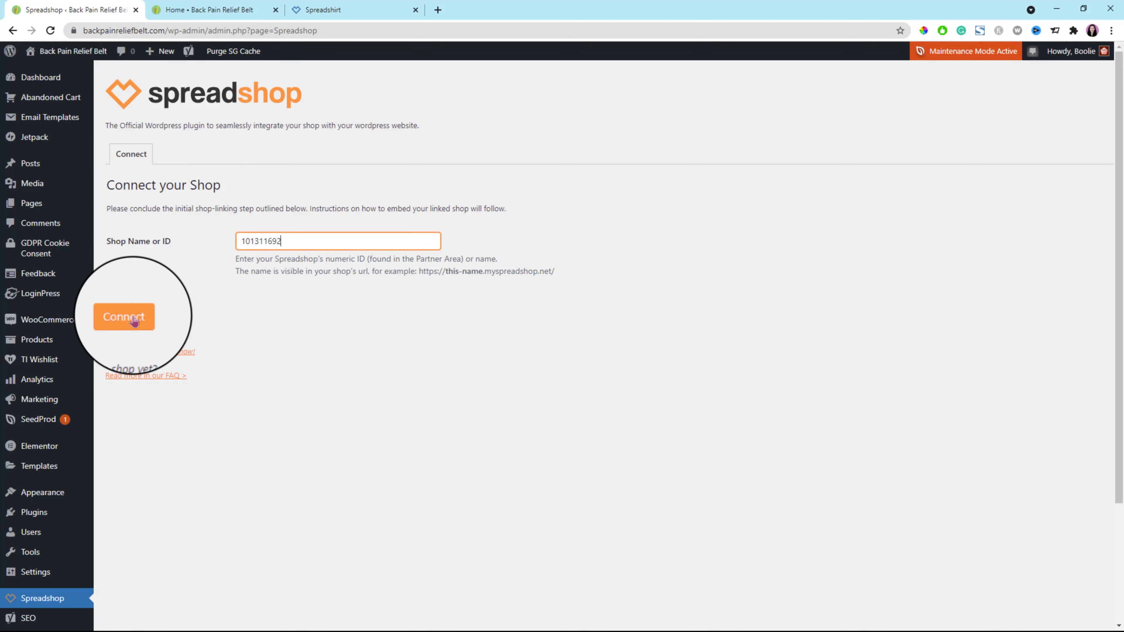
pyautogui.click(128, 317)
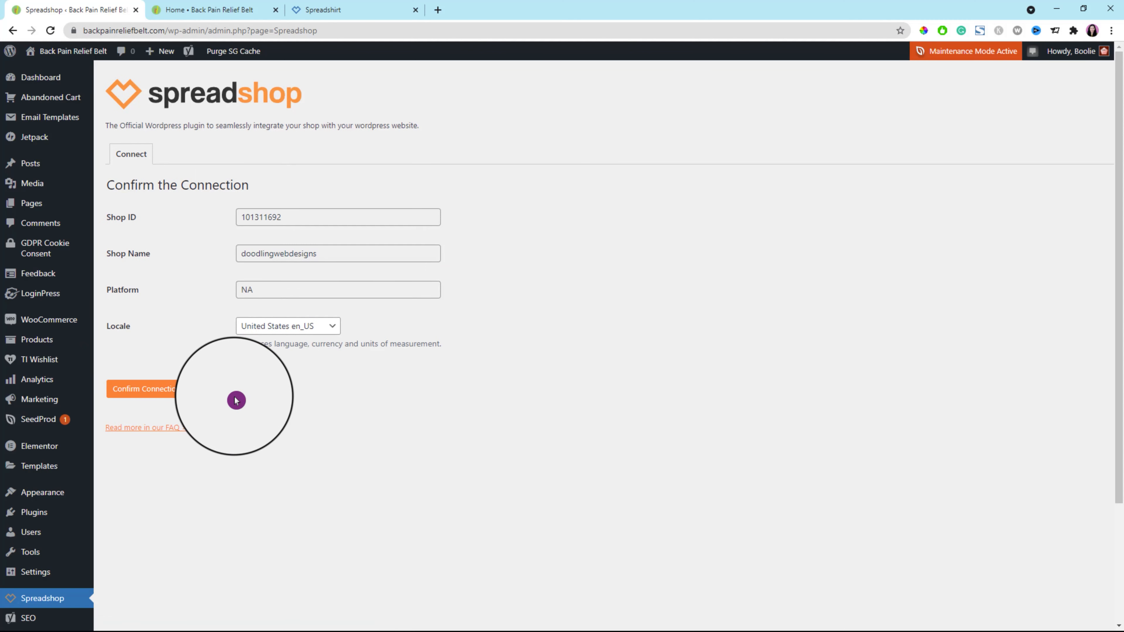
pyautogui.click(145, 392)
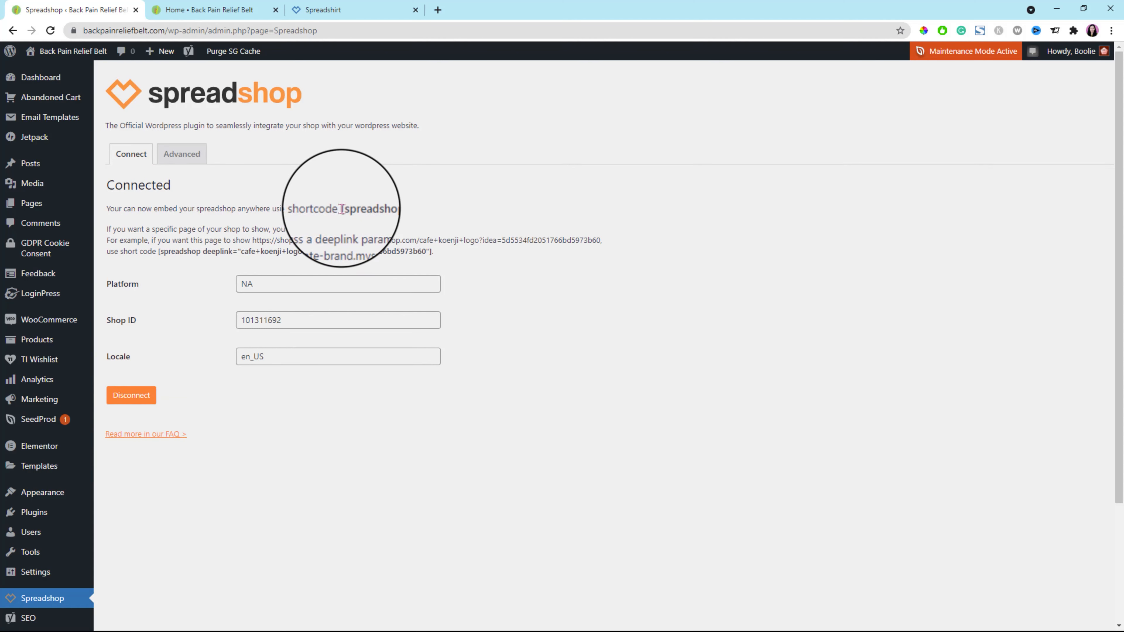
# Create a WordPress page titled "My Spreadshop Merch" containing the [spreadshop] shortcode and publish it.
pyautogui.moveTo(341, 209); pyautogui.dragTo(388, 208)
pyautogui.moveTo(35, 206)
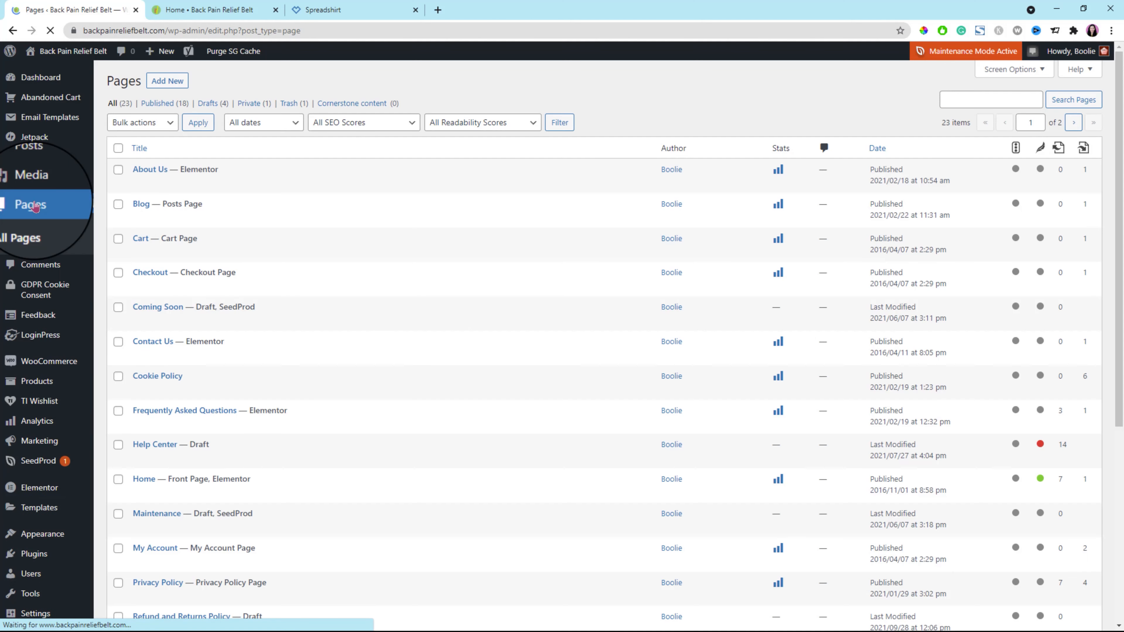
pyautogui.click(167, 81)
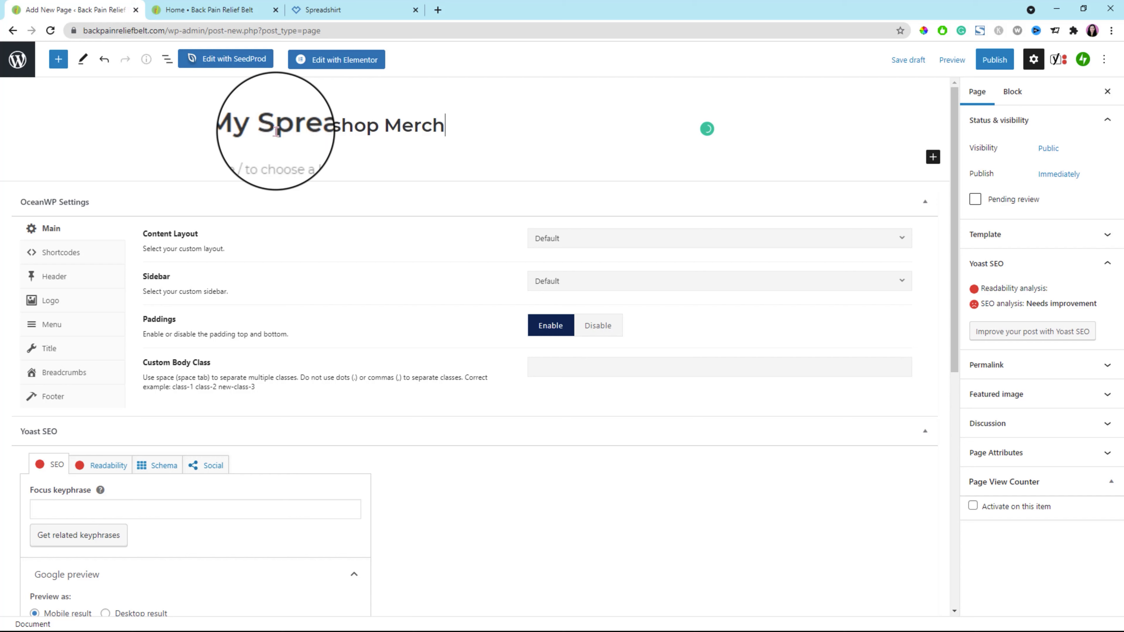
pyautogui.click(332, 158)
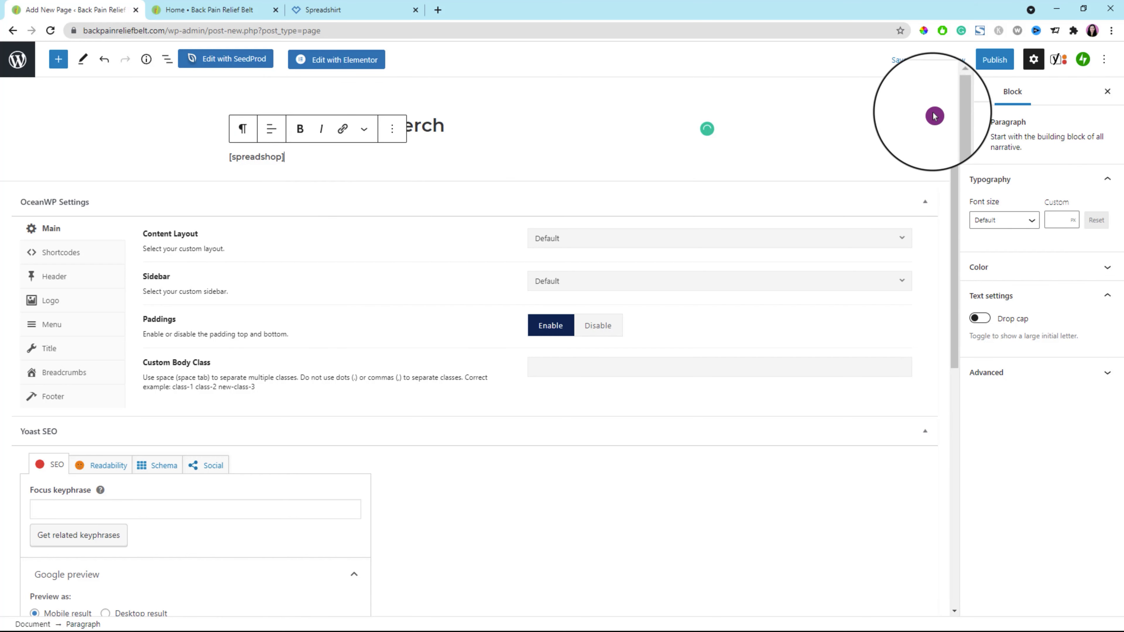
pyautogui.click(994, 60)
pyautogui.click(999, 59)
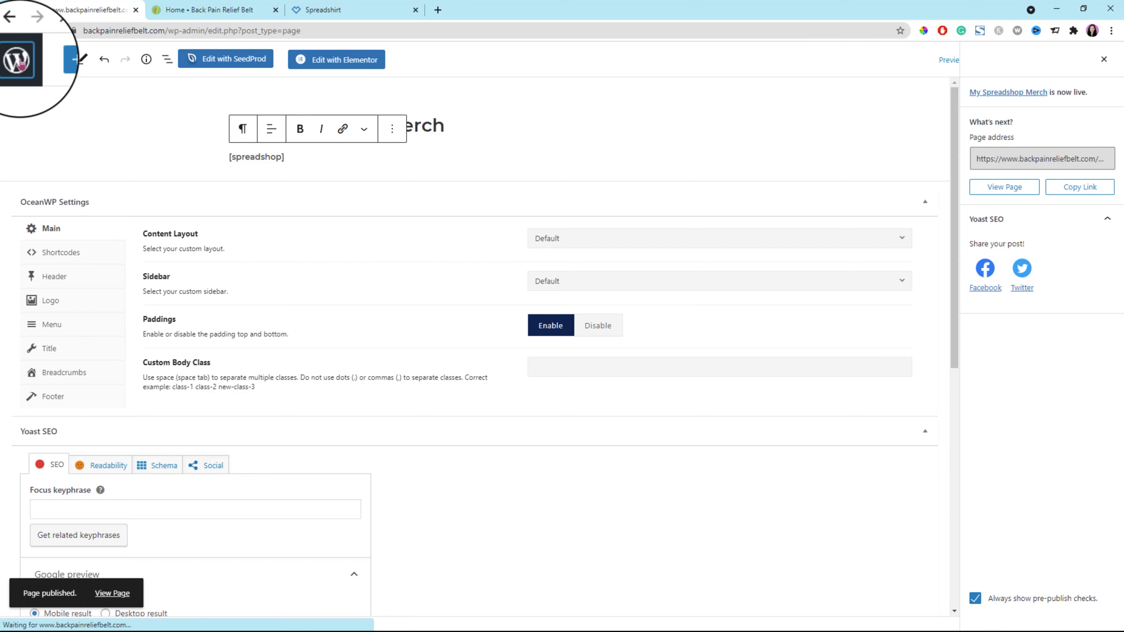
# Reload the website, open the My Spreadshop Merch page, accept the cookie notice and look through the embedded products.
pyautogui.click(209, 10)
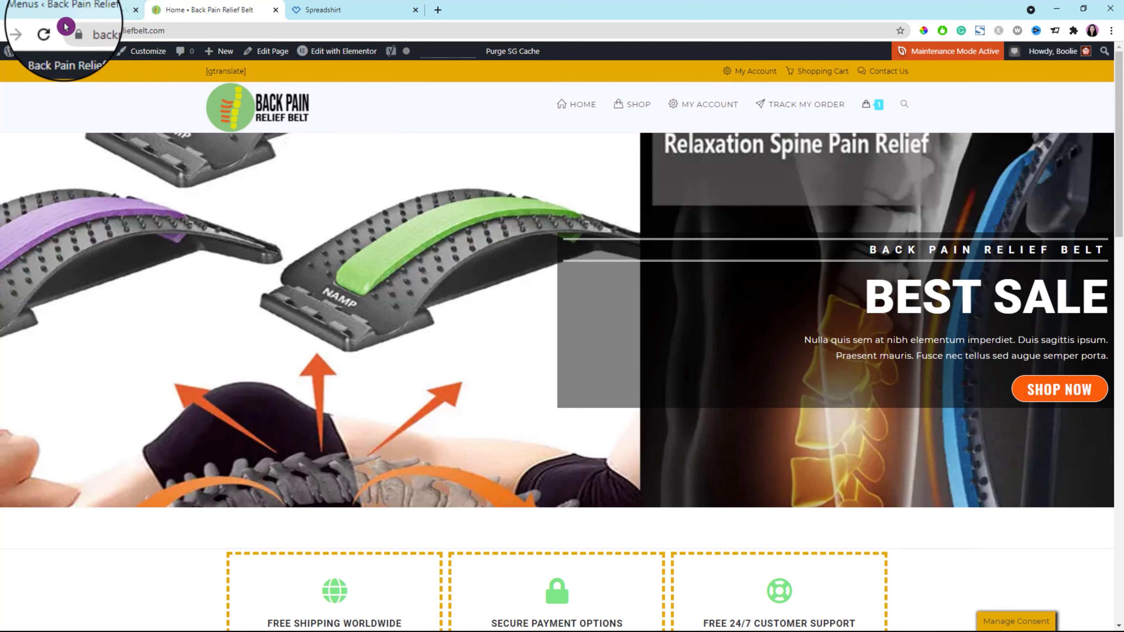
pyautogui.click(47, 32)
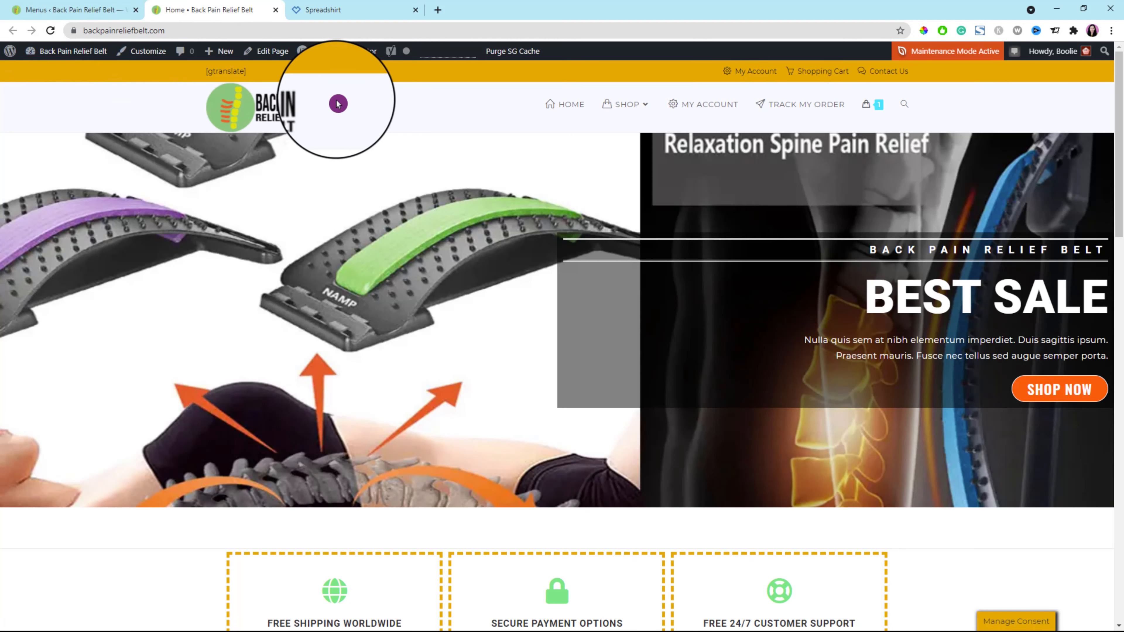
pyautogui.moveTo(641, 108)
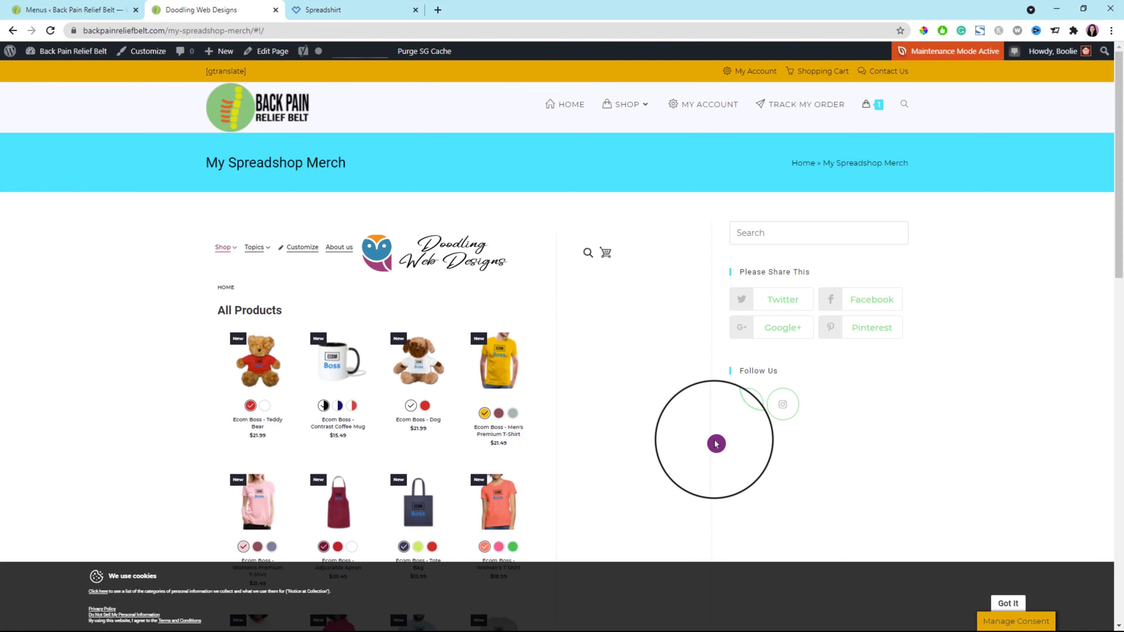
pyautogui.scroll(-10, 716, 444)
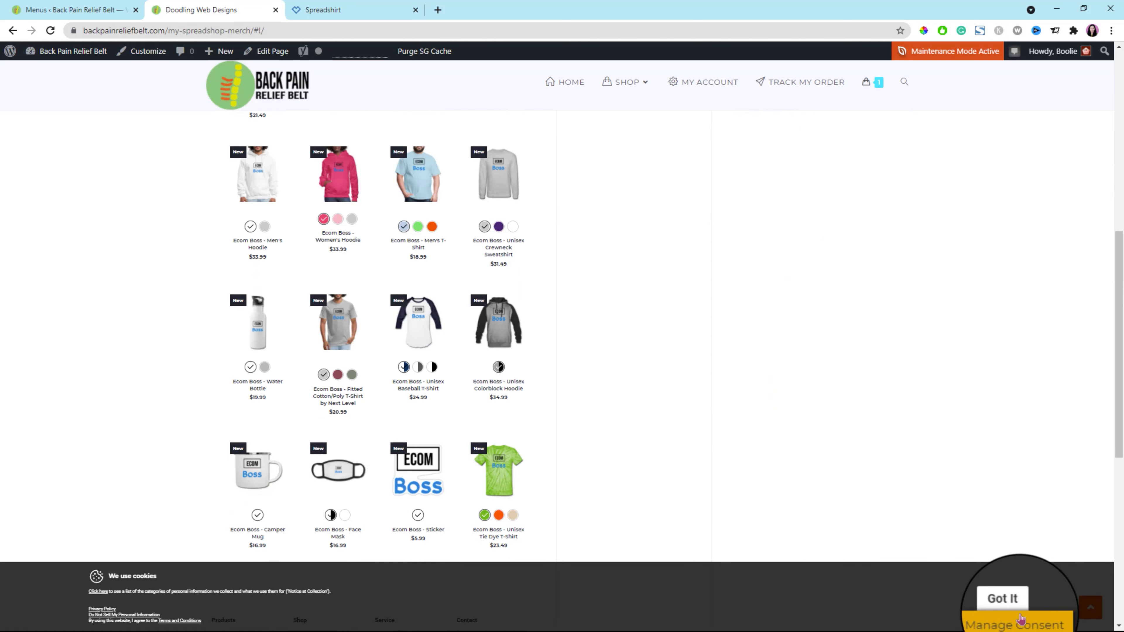
pyautogui.click(1009, 605)
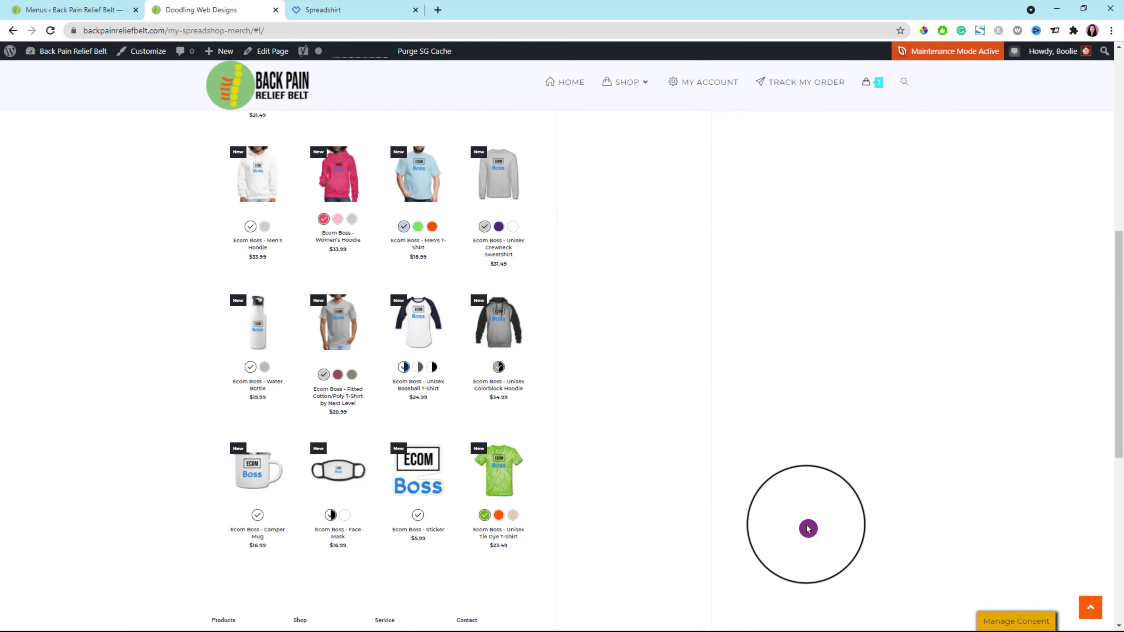
pyautogui.scroll(3, 803, 528)
pyautogui.scroll(-8, 801, 529)
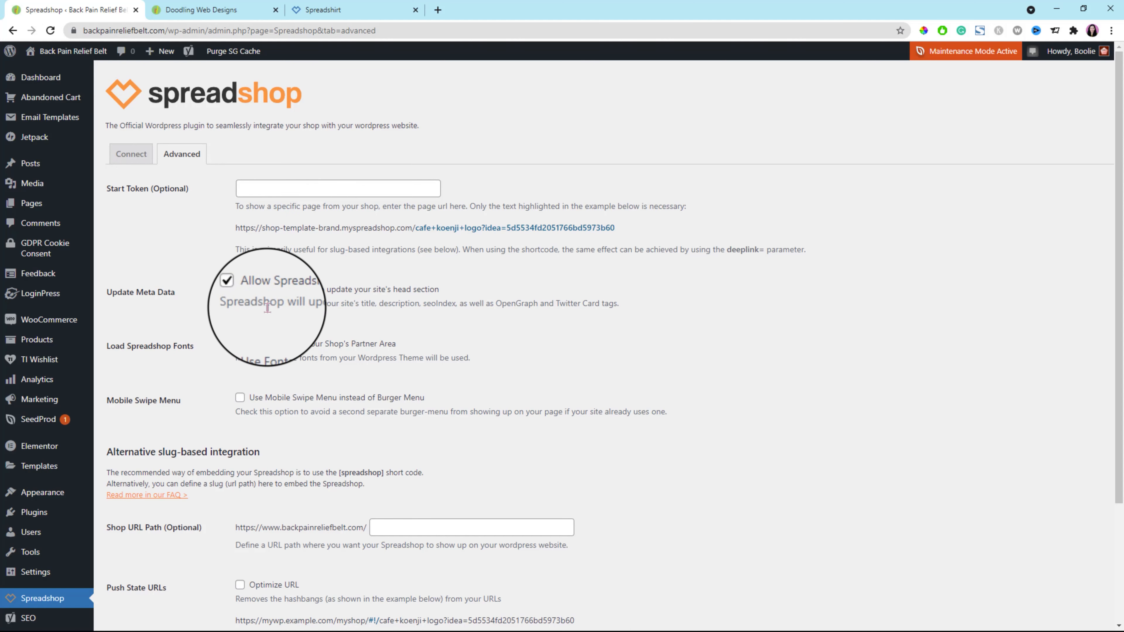
# Set the Spreadshop plugin's shop URL path to "shop" and enable Optimize URL for push state URLs.
pyautogui.scroll(-3, 259, 306)
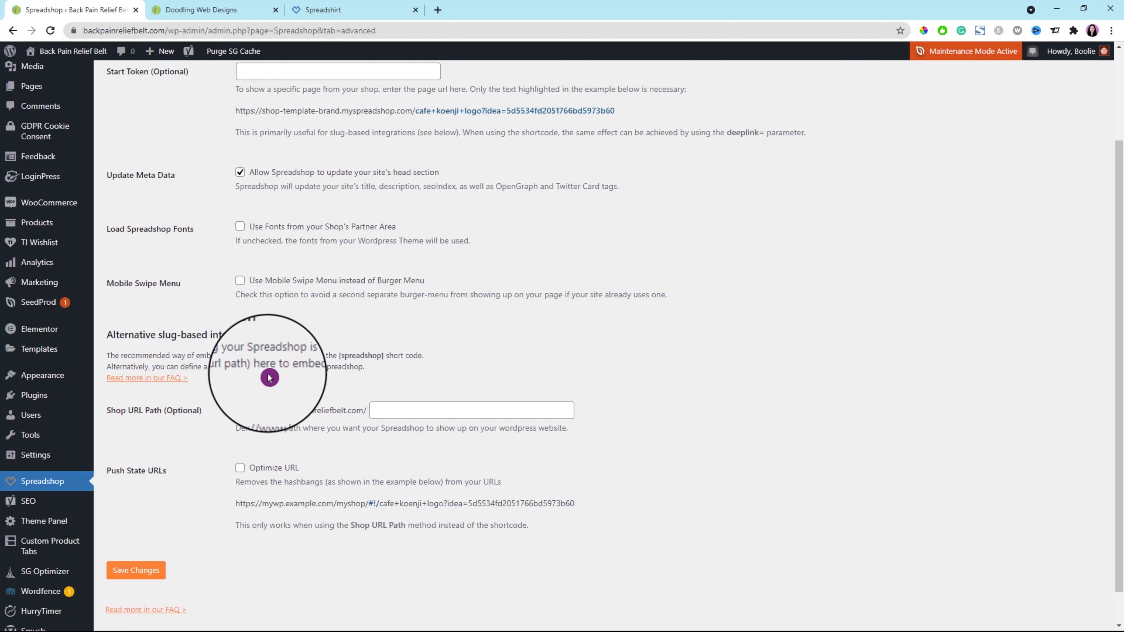
pyautogui.click(376, 411)
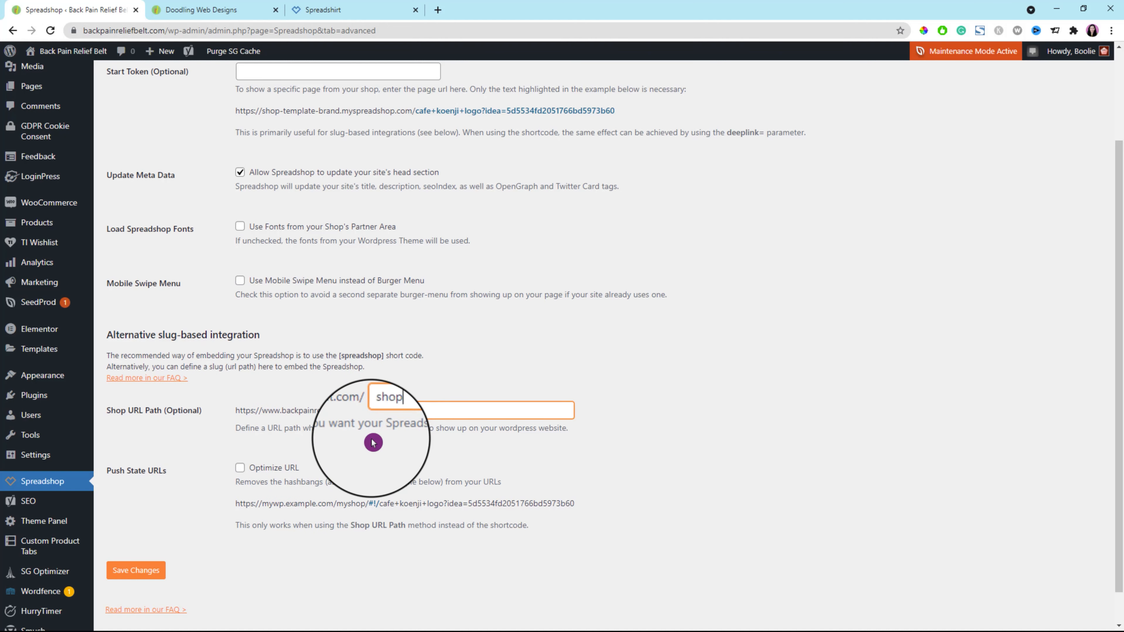
pyautogui.click(239, 467)
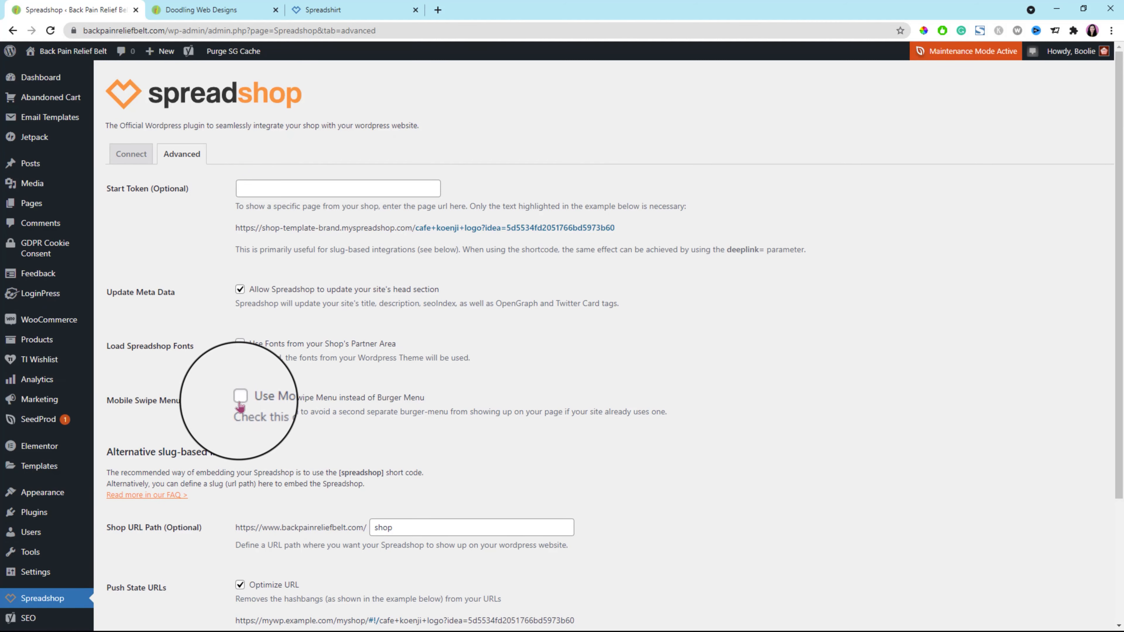
# Reload the website and examine the Spreadshop products embedded in its Shop page, including the About us page.
pyautogui.click(201, 9)
pyautogui.click(51, 31)
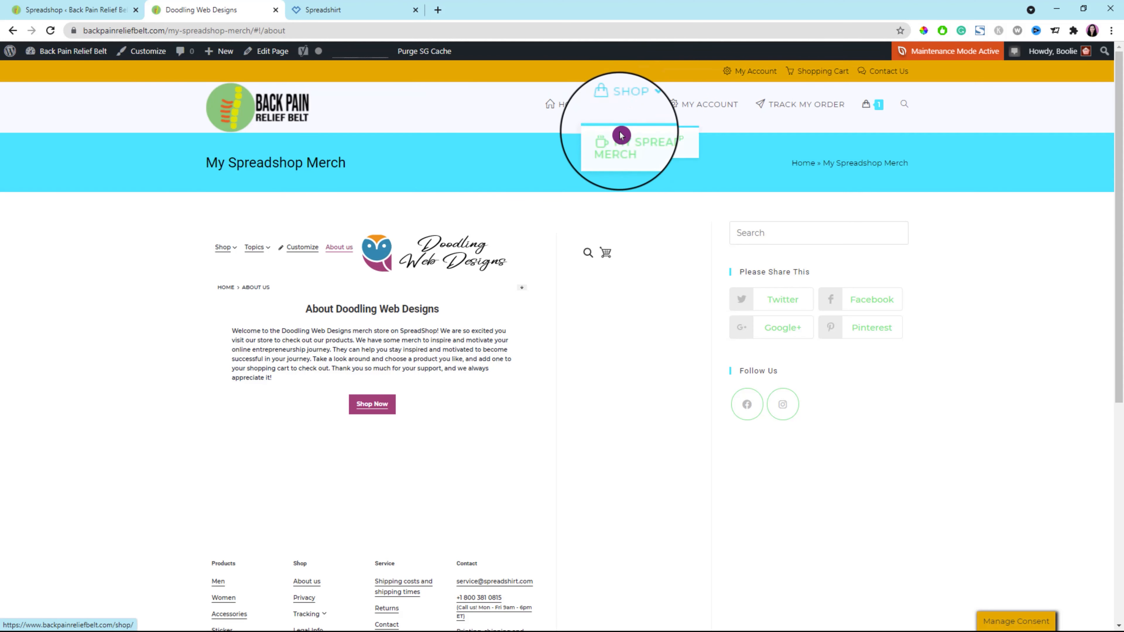
pyautogui.click(625, 109)
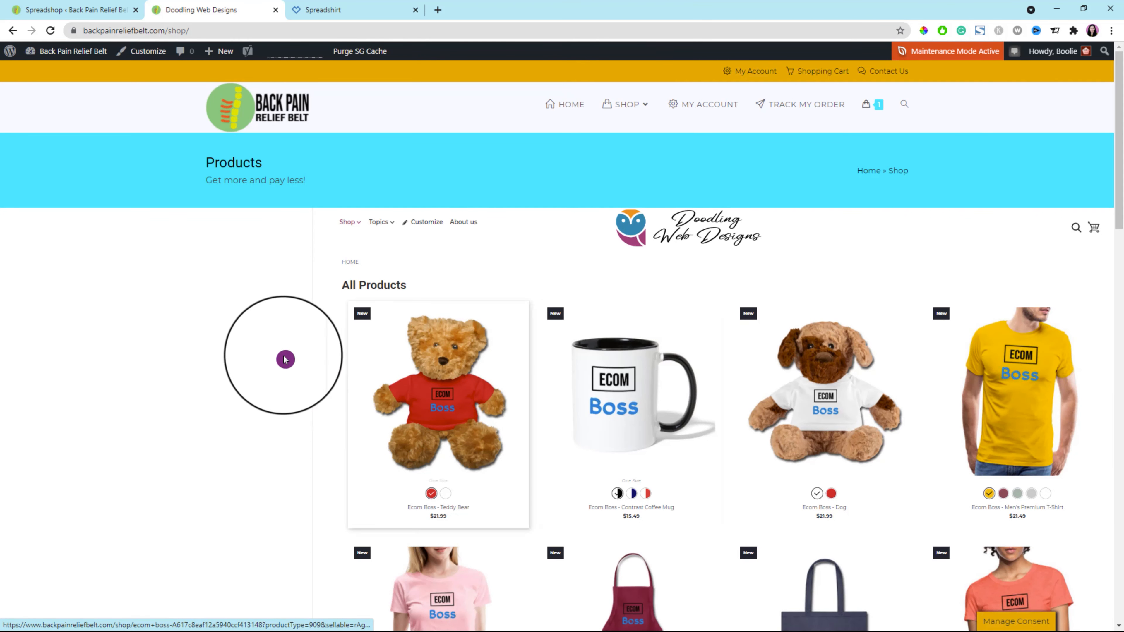
pyautogui.scroll(-1, 275, 358)
pyautogui.scroll(-3, 275, 359)
pyautogui.scroll(4, 292, 354)
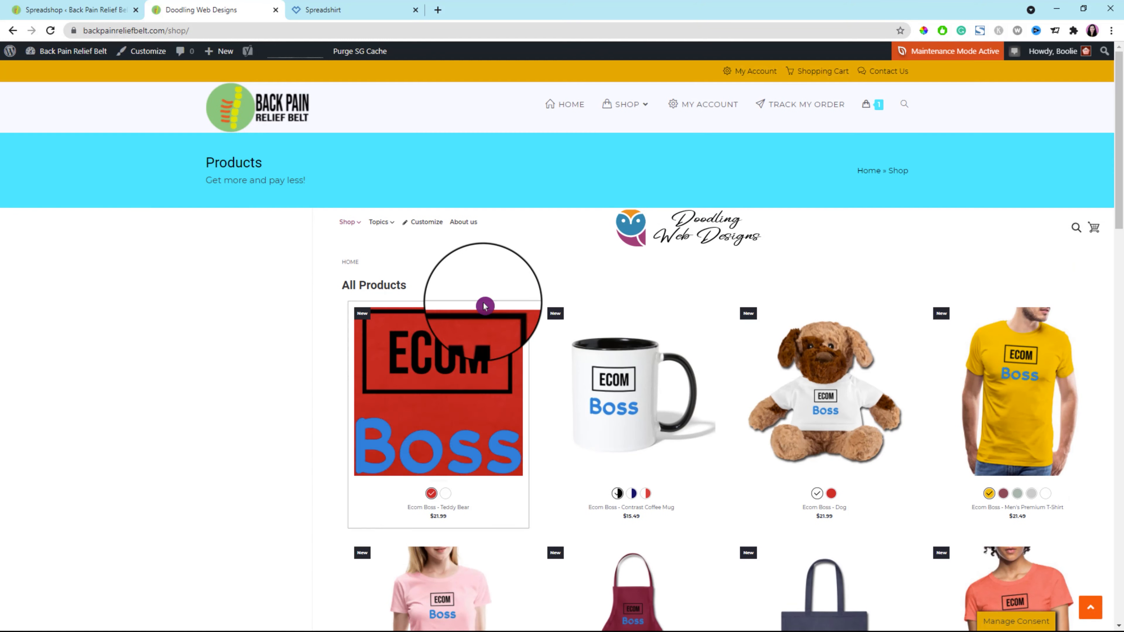
pyautogui.scroll(-10, 314, 419)
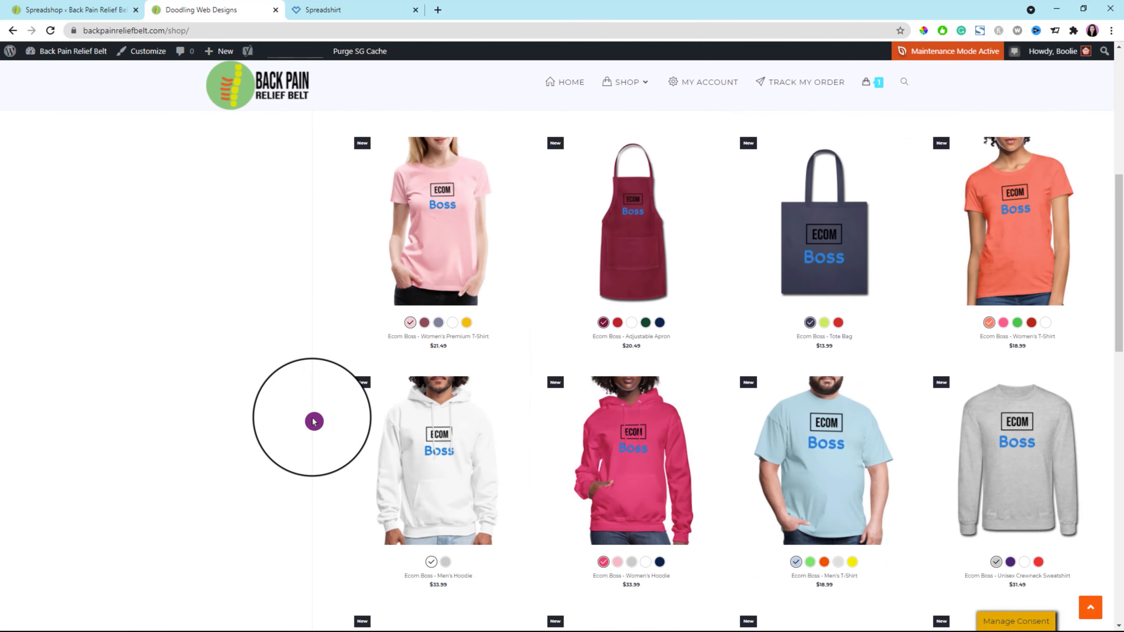
pyautogui.scroll(-13, 493, 425)
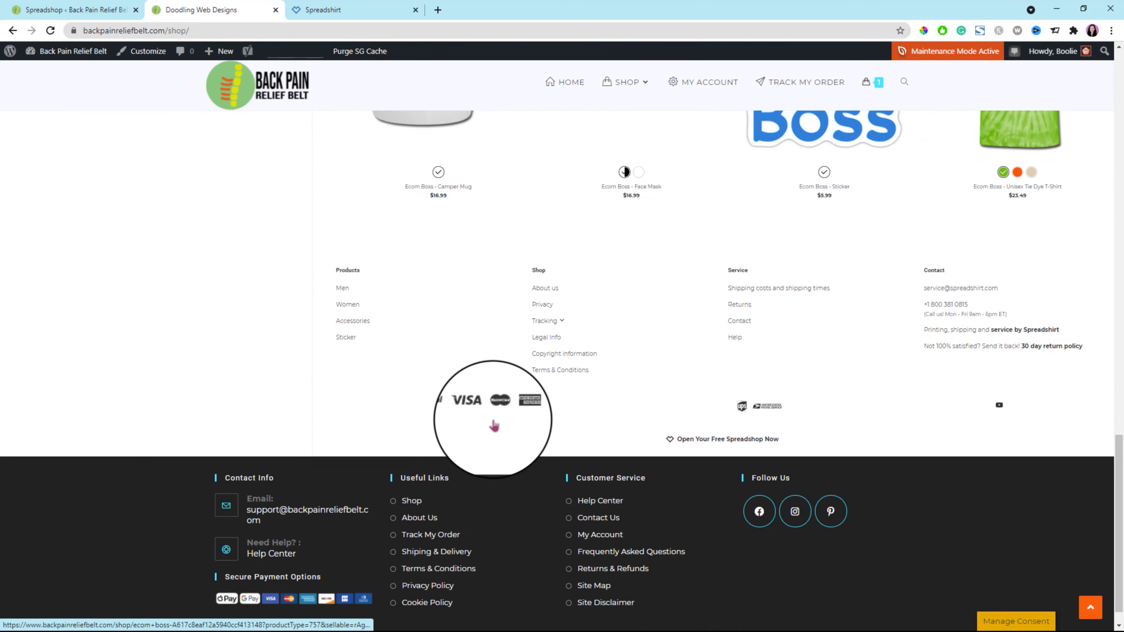
pyautogui.scroll(15, 494, 425)
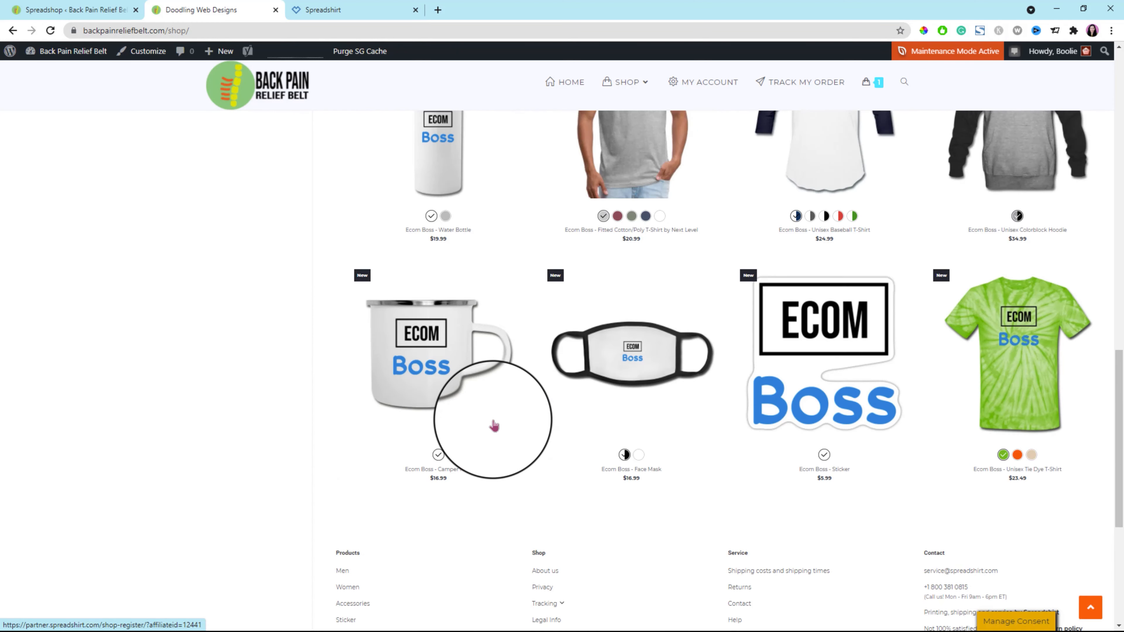
pyautogui.scroll(3, 480, 388)
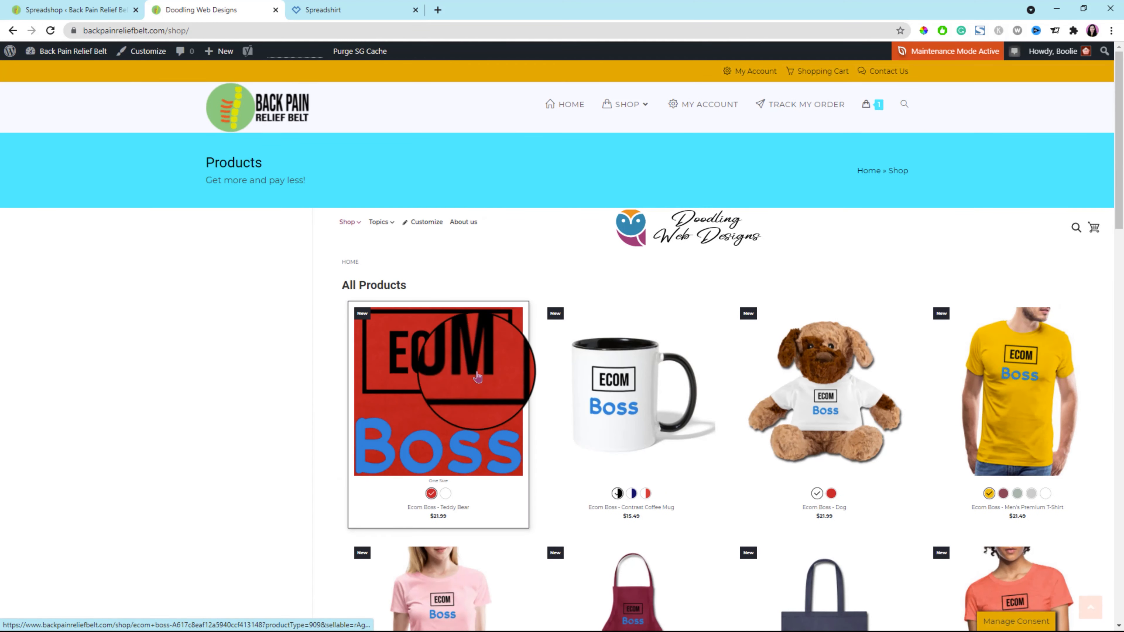
pyautogui.click(464, 224)
pyautogui.scroll(4, 468, 235)
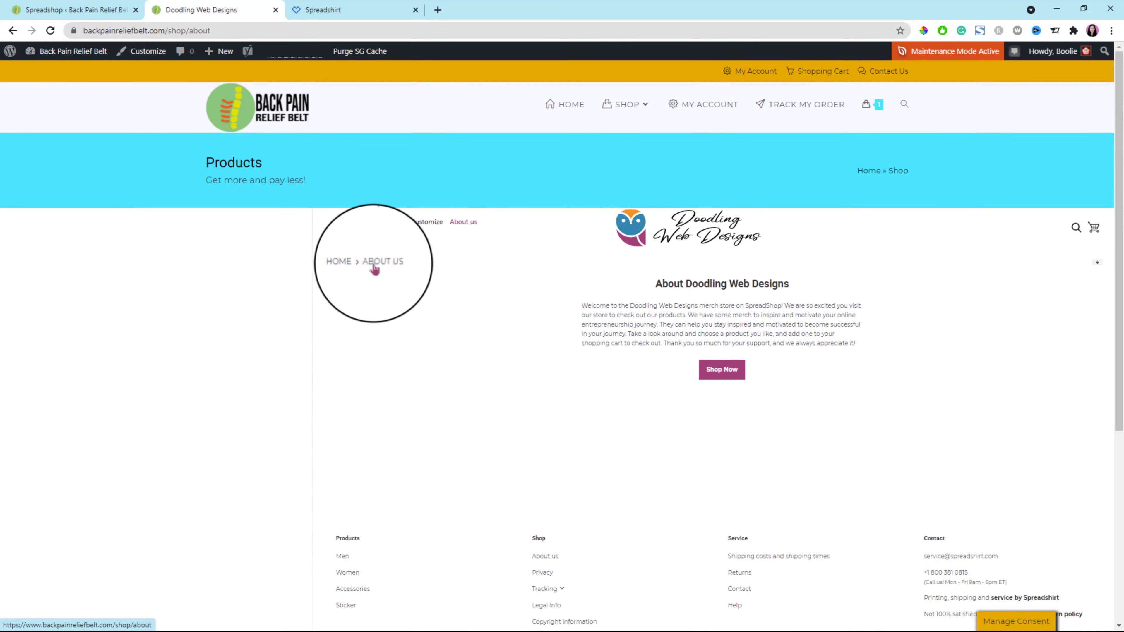
# Return to the embedded shop's home, switch to the mobile preview, and check its burger menu and About us page.
pyautogui.click(350, 264)
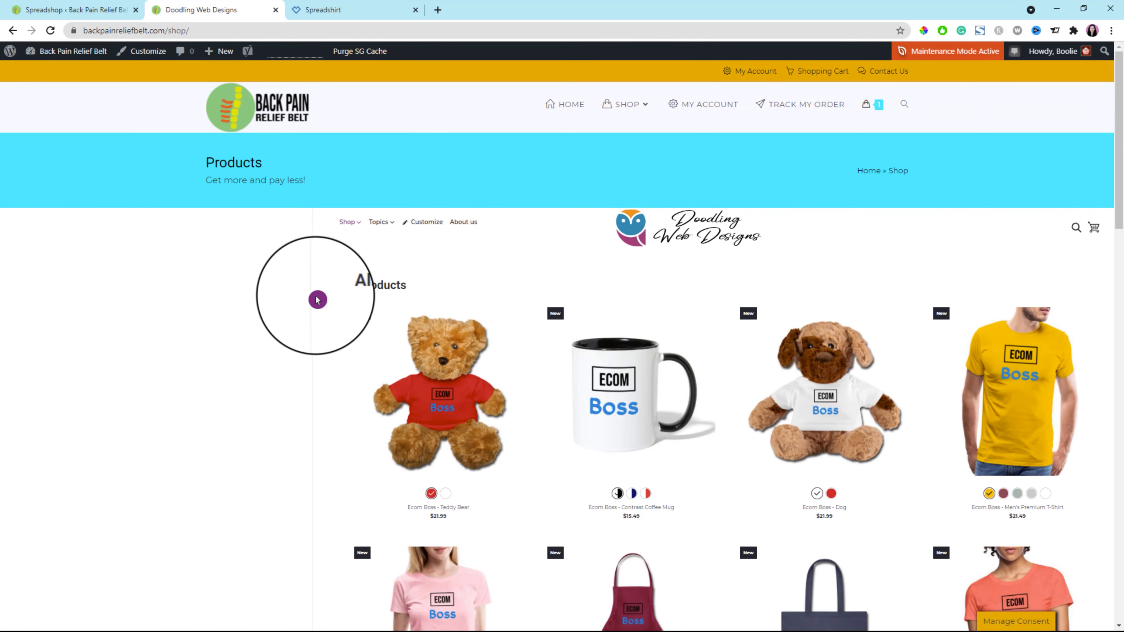
pyautogui.rightClick(957, 193)
pyautogui.click(933, 428)
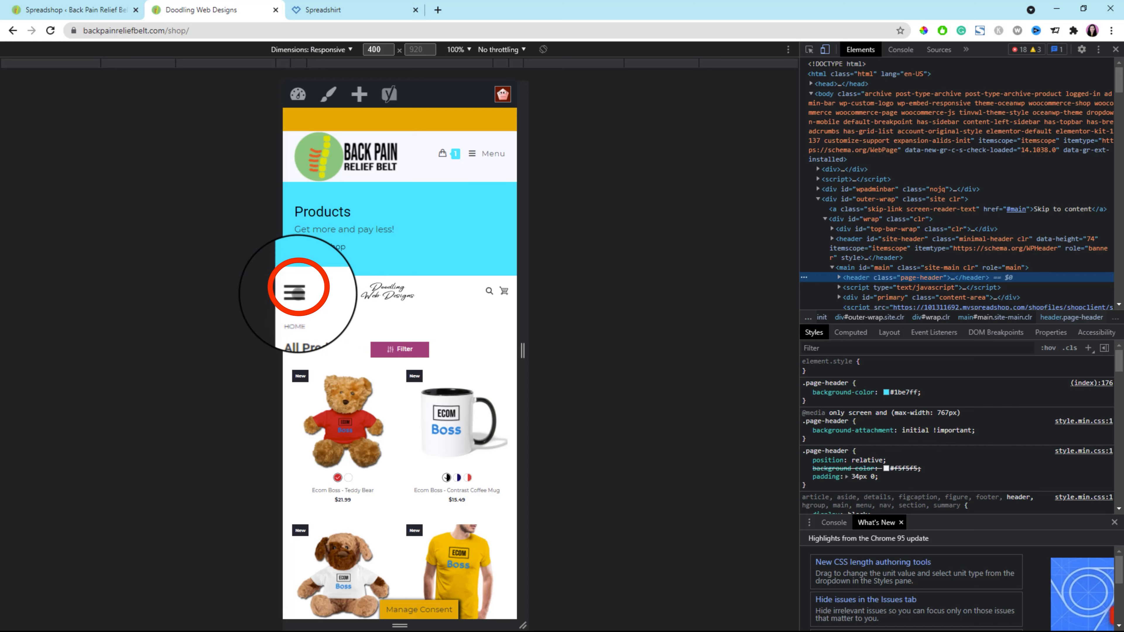
pyautogui.click(295, 292)
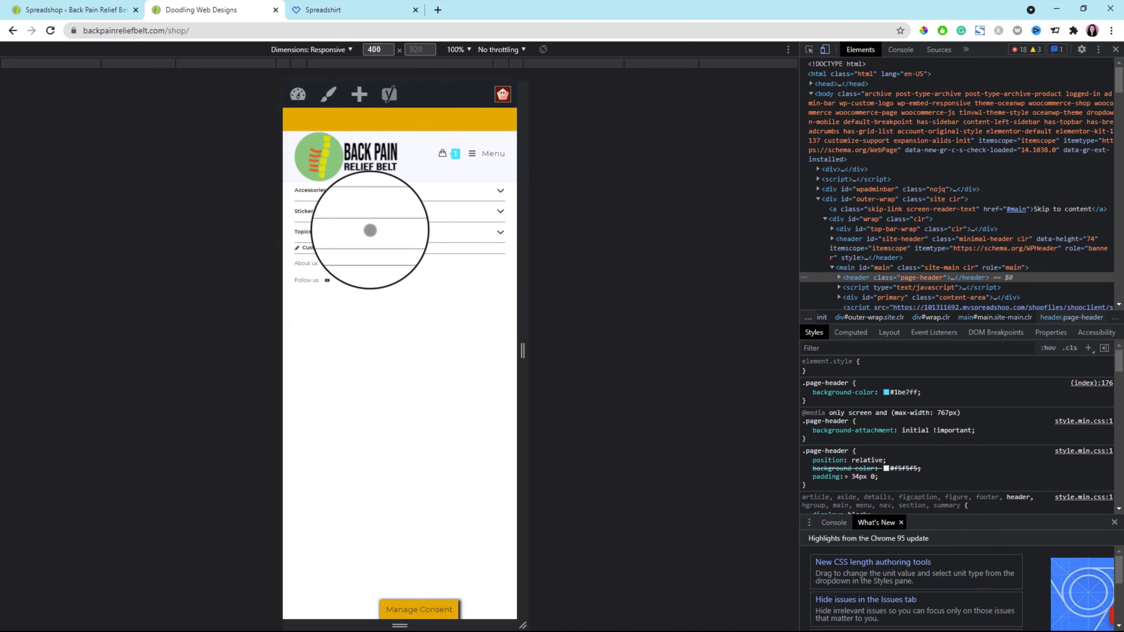
pyautogui.click(306, 265)
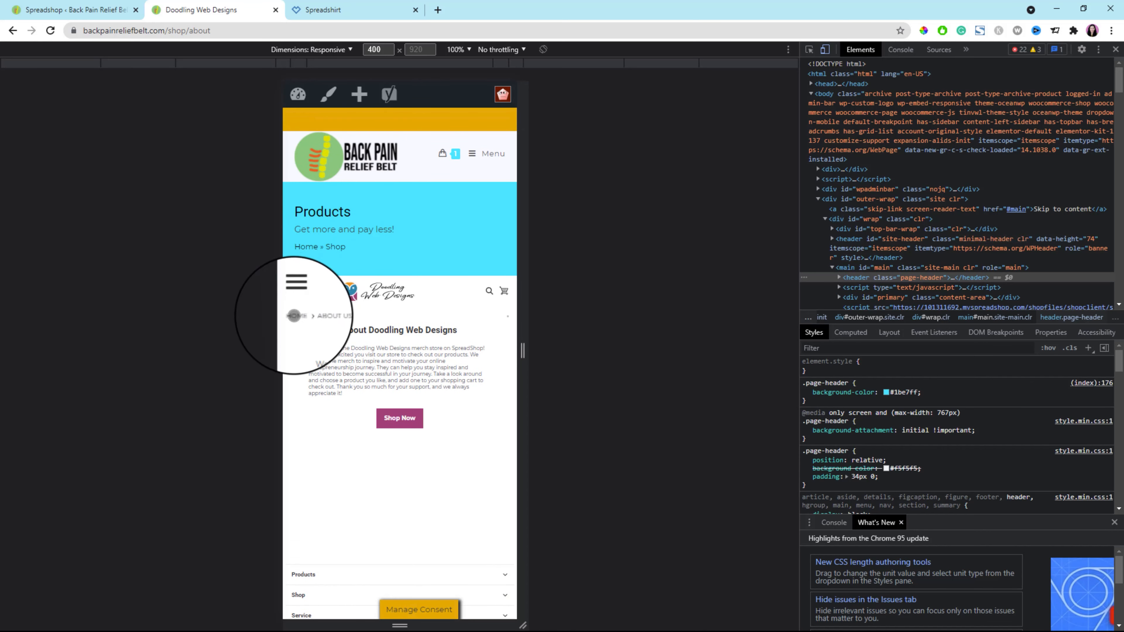
pyautogui.click(295, 315)
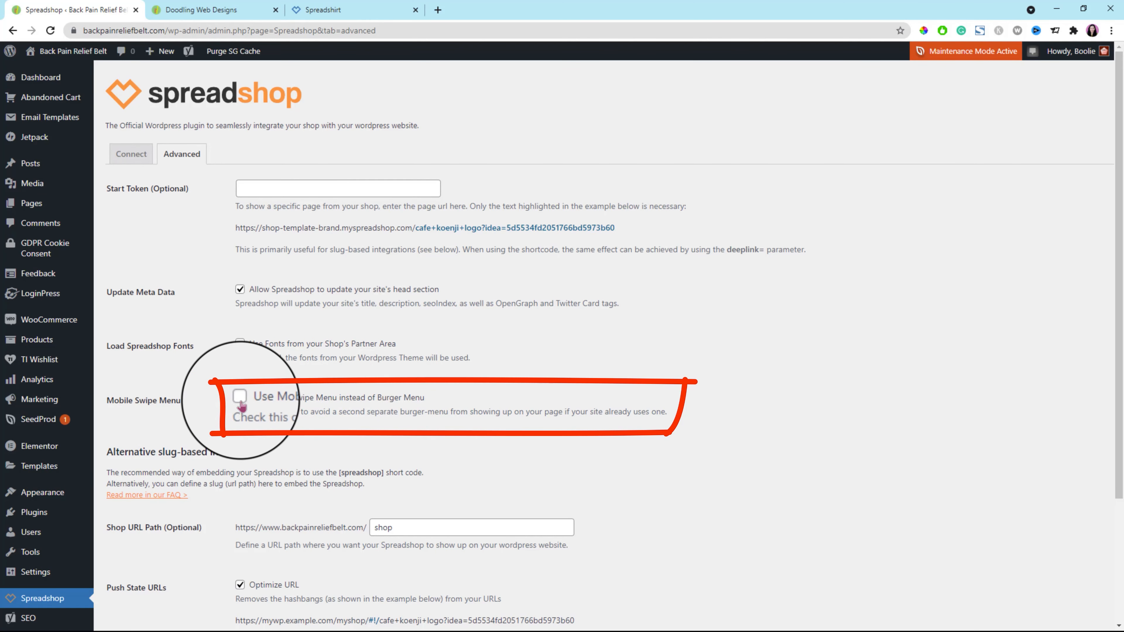
# Enable Use Mobile Swipe Menu instead of Burger Menu in the Spreadshop plugin, save the settings, and hard reload the shop page.
pyautogui.scroll(-4, 160, 551)
pyautogui.click(146, 535)
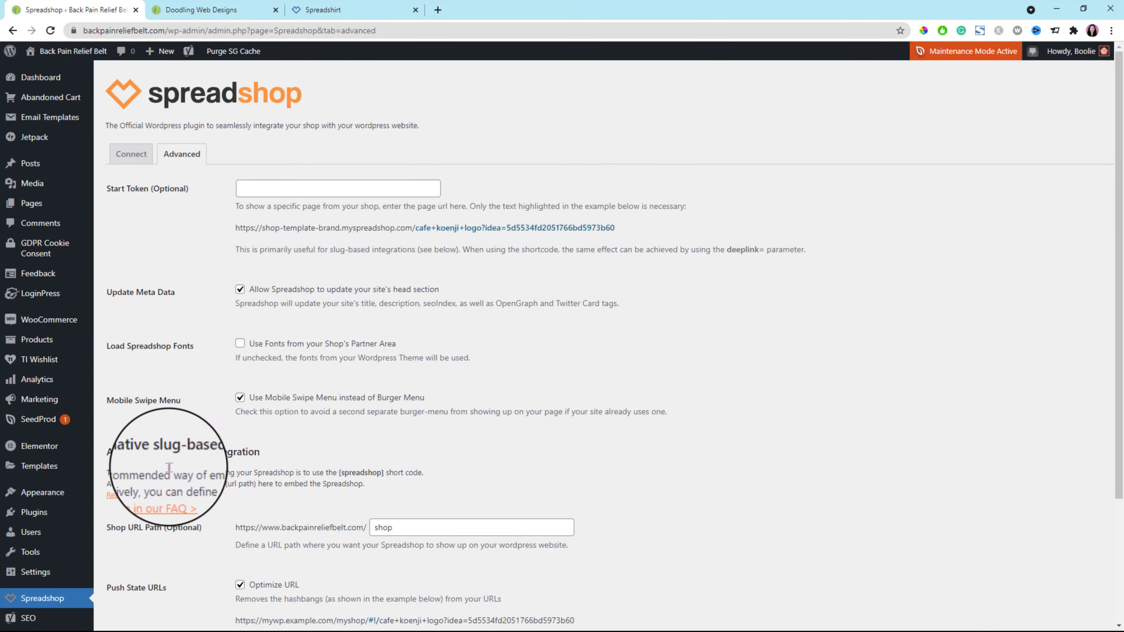
pyautogui.click(213, 11)
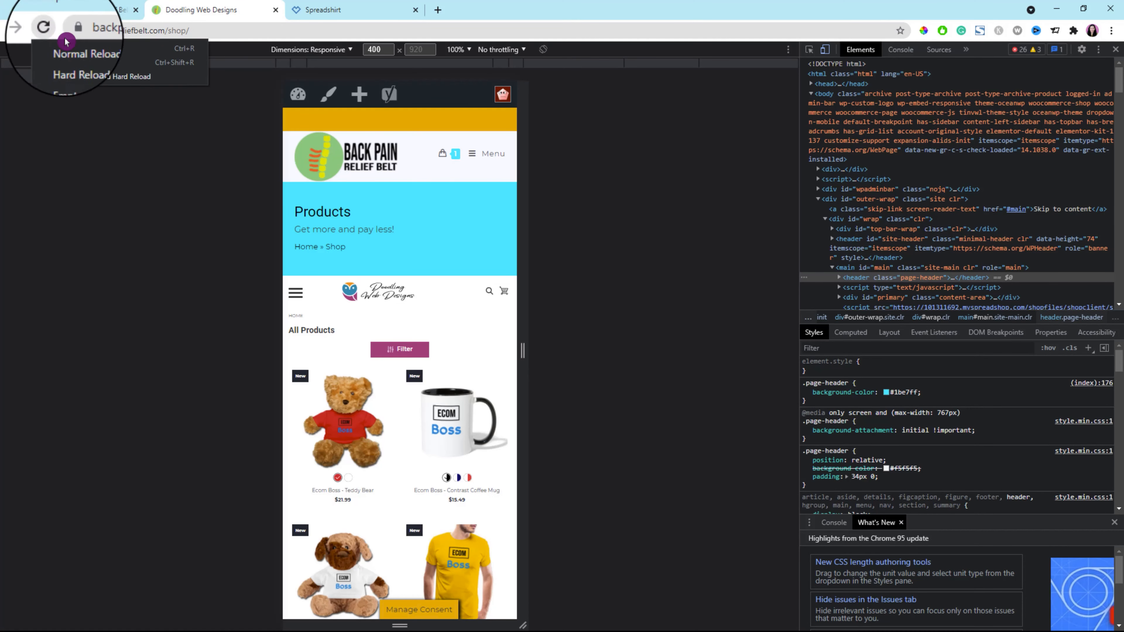
pyautogui.click(80, 76)
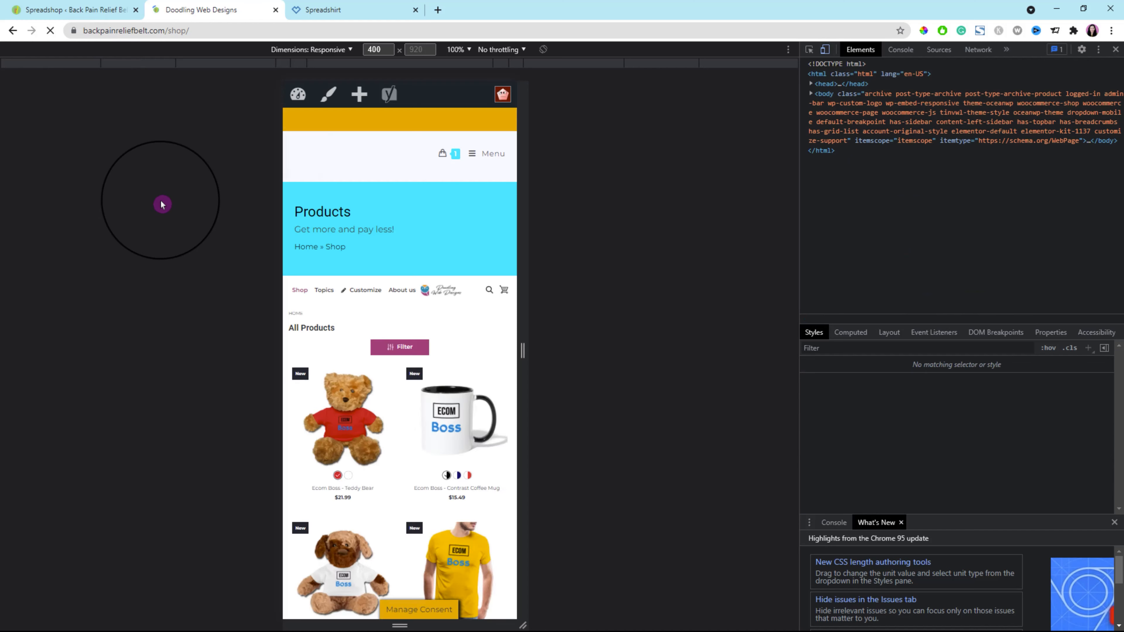
# Preview the shop as an iPhone 6/7/8 Plus, try the swipe menu's About us link, return home and close the developer tools.
pyautogui.click(351, 51)
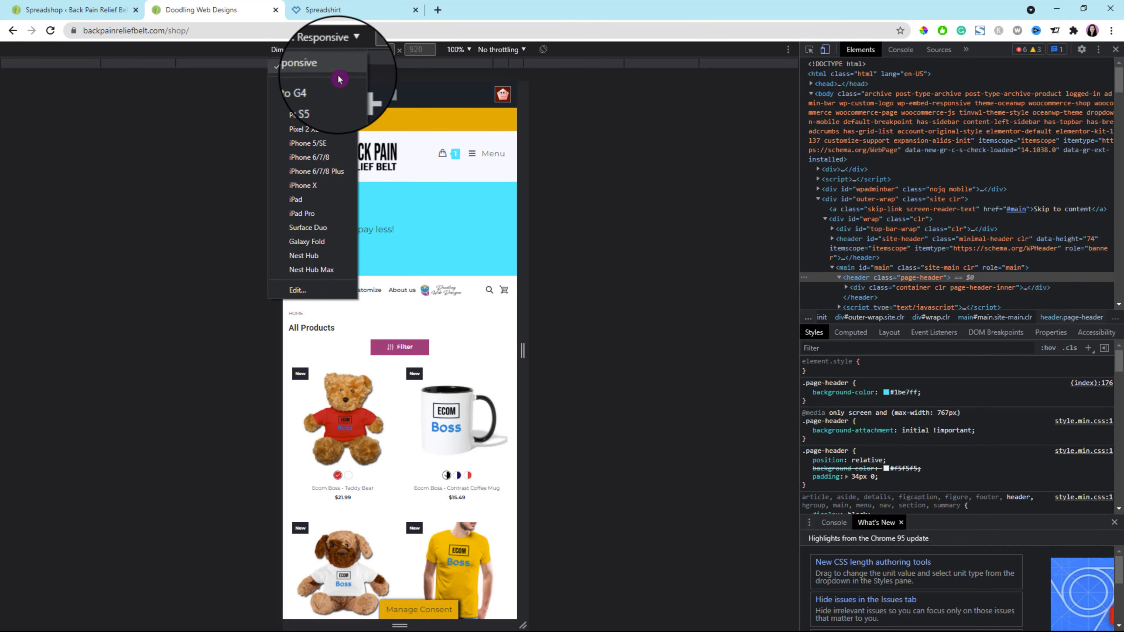
pyautogui.click(333, 178)
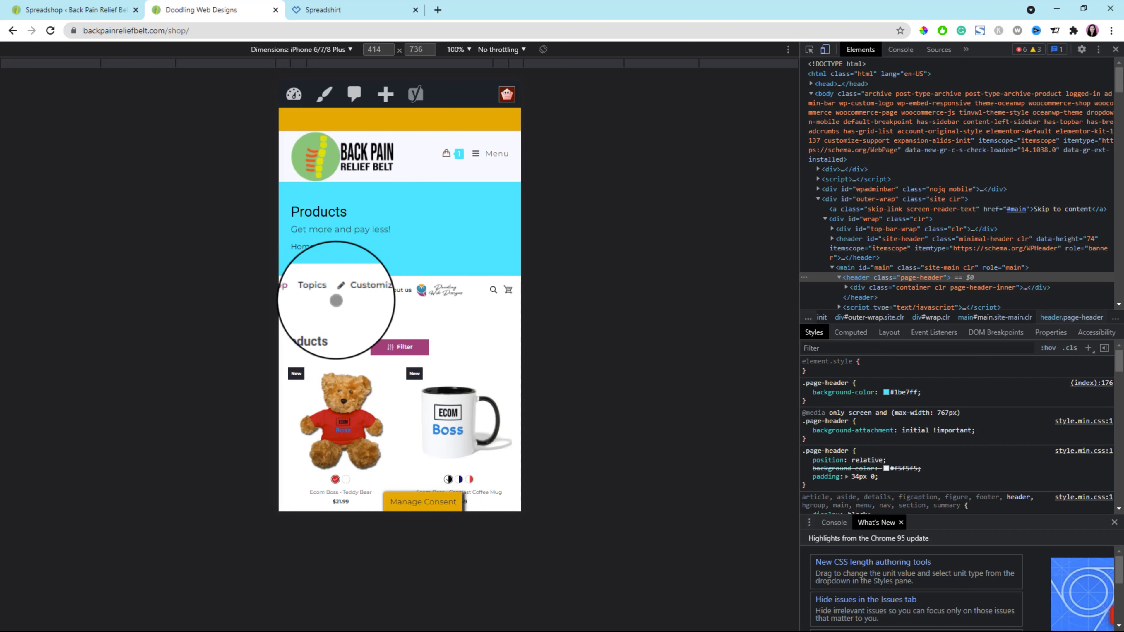
pyautogui.click(403, 295)
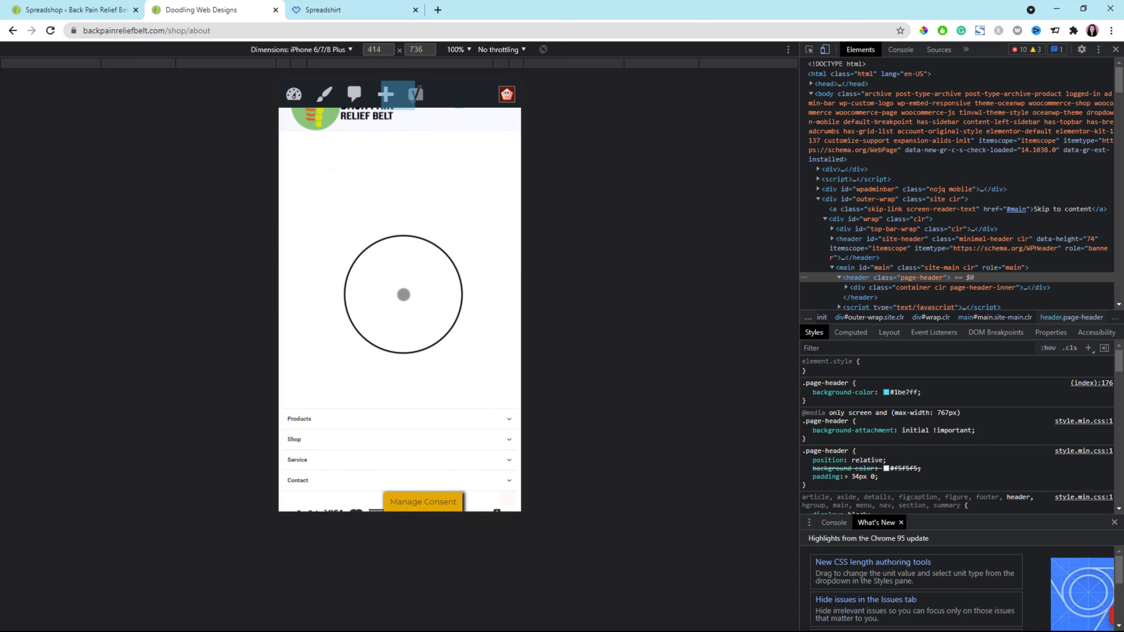
pyautogui.scroll(5, 402, 292)
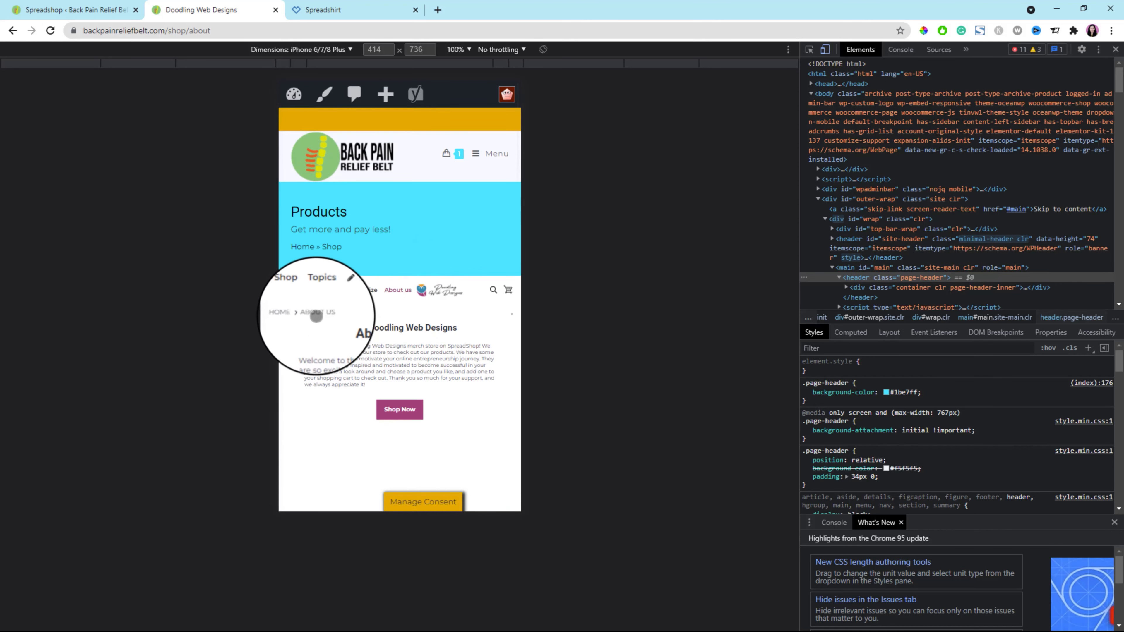
pyautogui.click(295, 315)
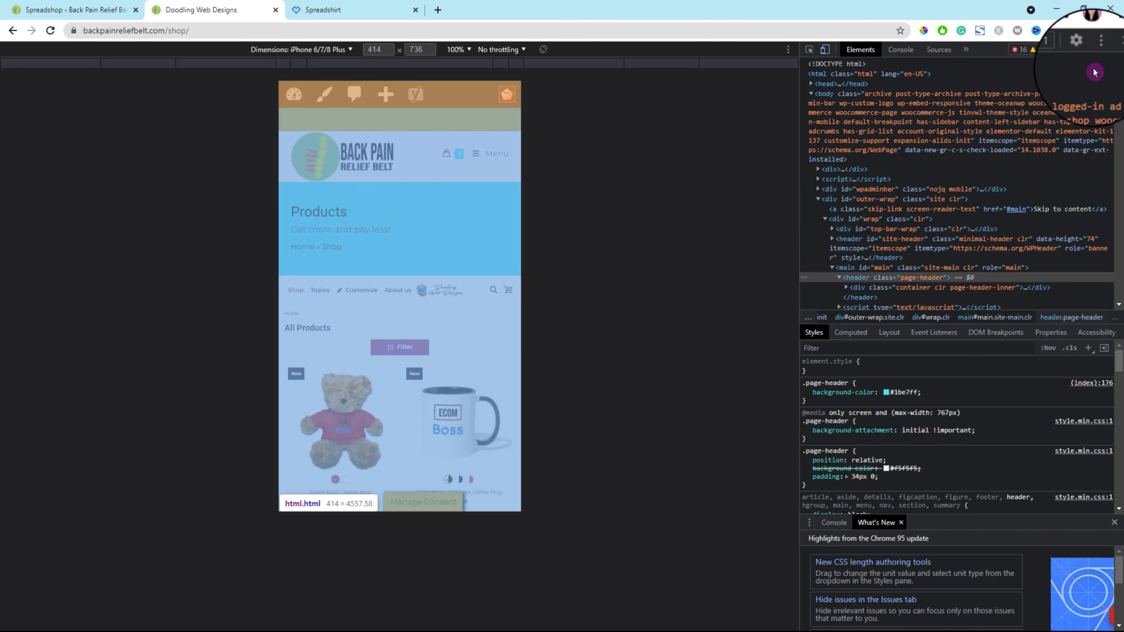
pyautogui.click(1115, 49)
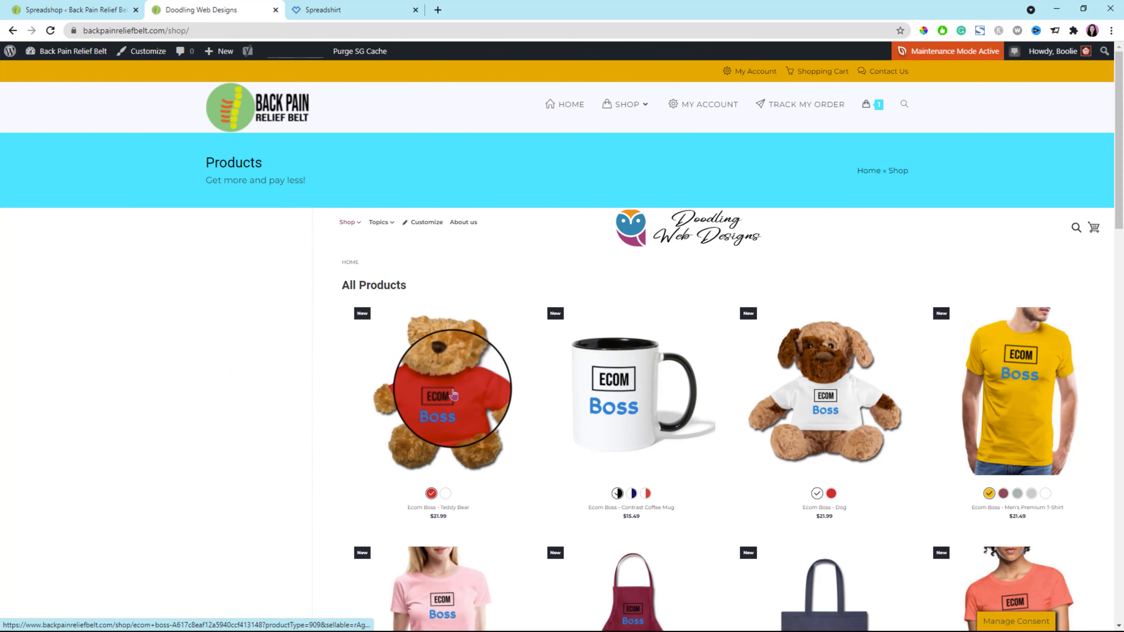
# Open the Ecom Boss teddy bear product, highlight the shop path in its URL, and view its back and front images.
pyautogui.click(440, 396)
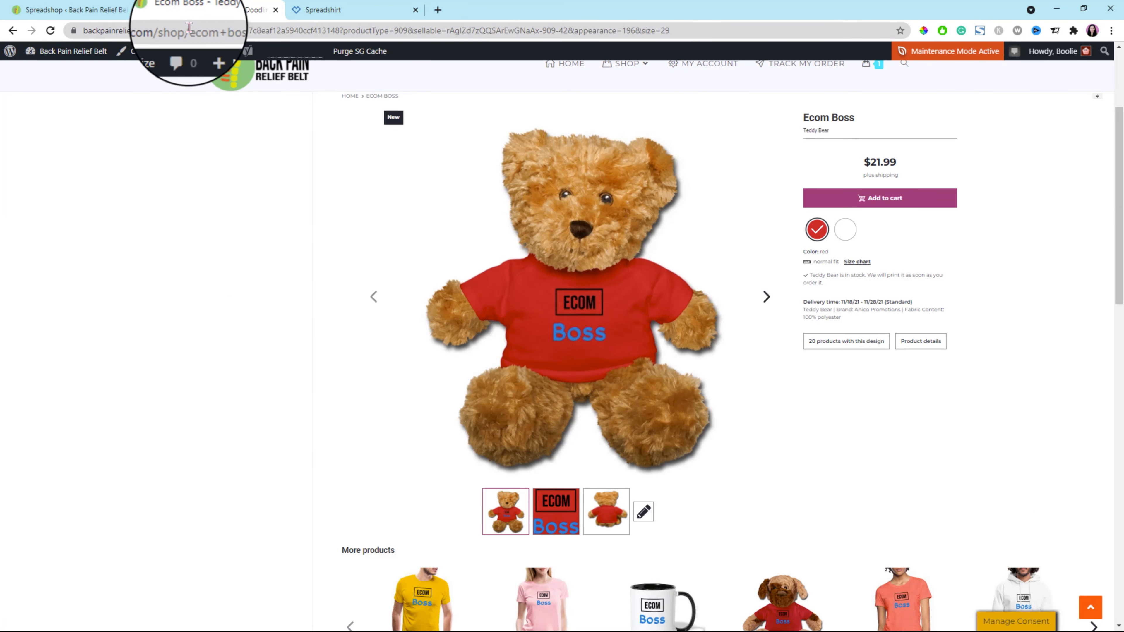
pyautogui.moveTo(186, 27); pyautogui.dragTo(200, 27)
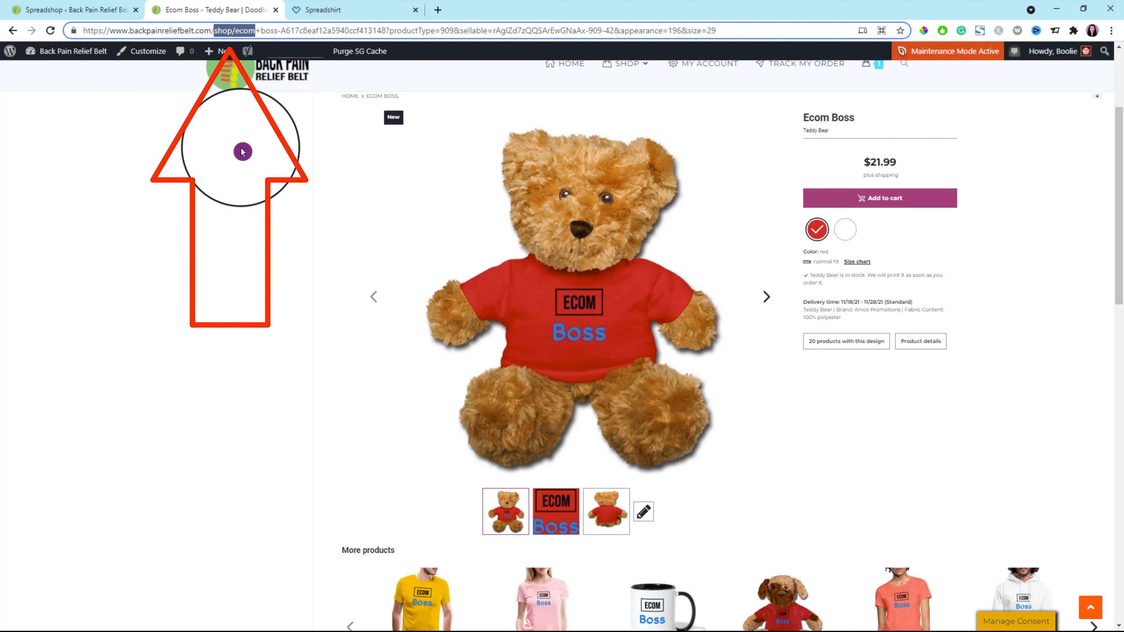
pyautogui.scroll(-3, 728, 452)
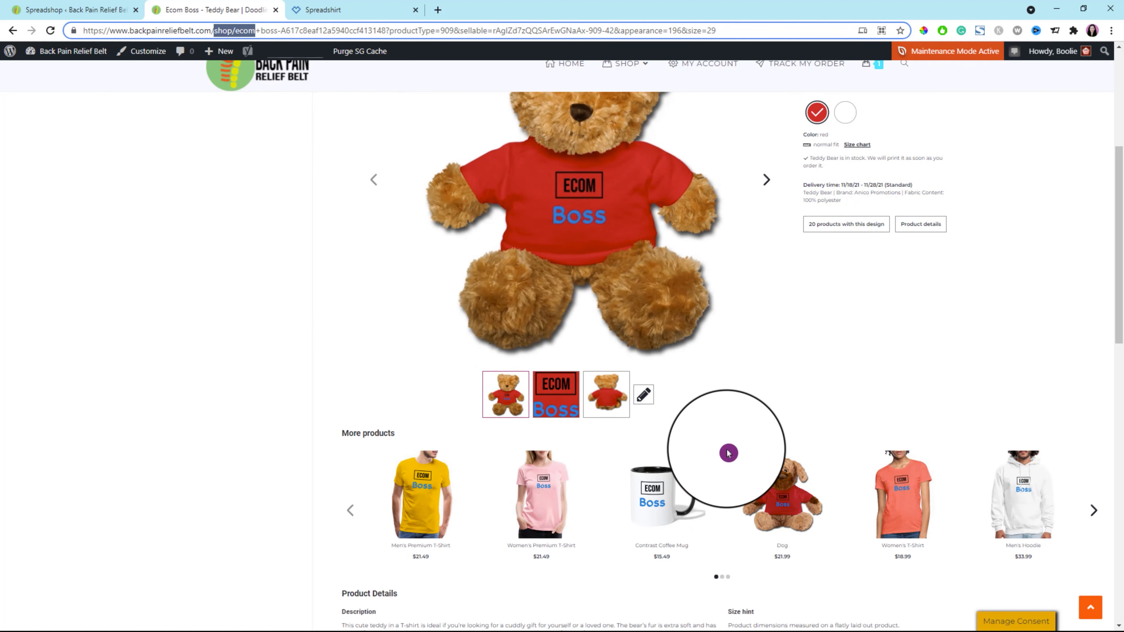
pyautogui.click(606, 393)
pyautogui.scroll(3, 571, 416)
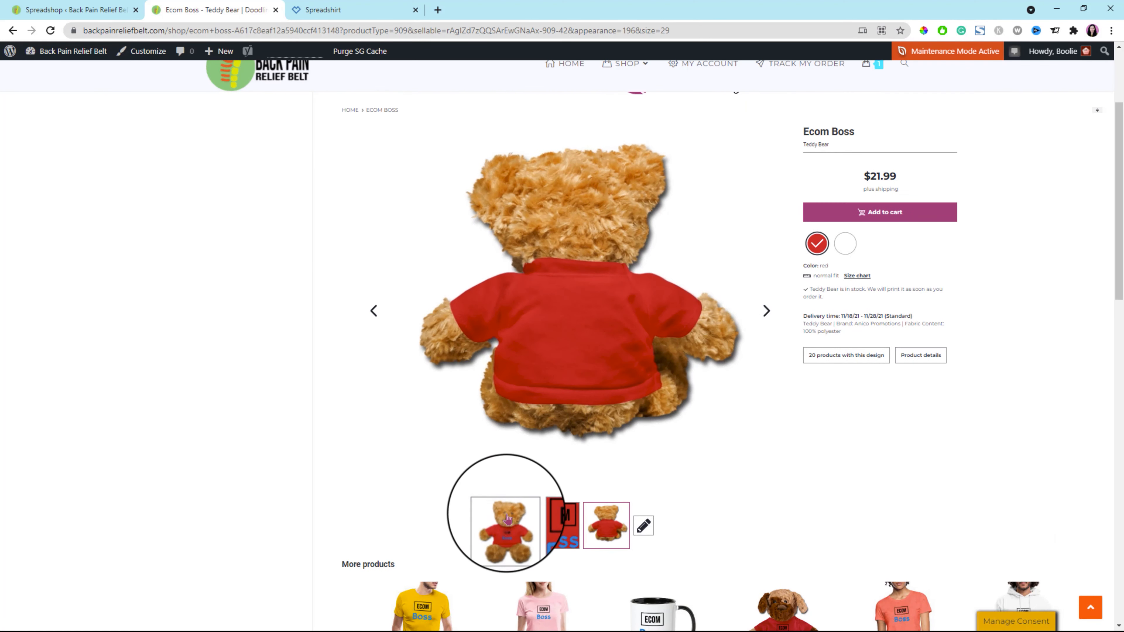
pyautogui.click(505, 526)
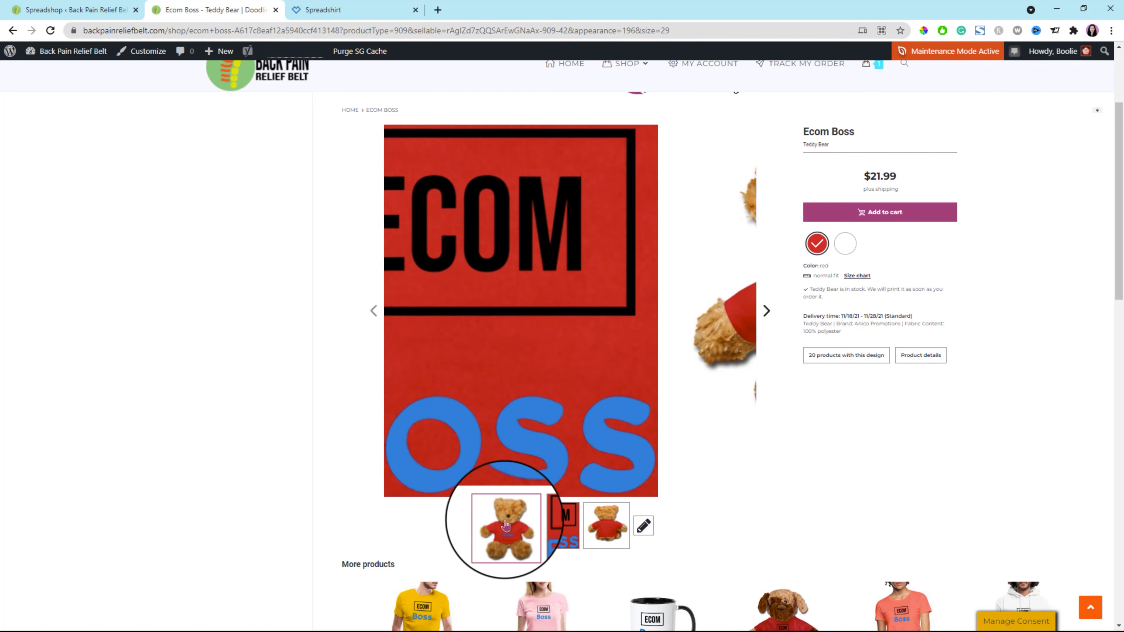
# Examine the teddy bear page's related products, details, size hint, product views, tags, share options and footer links.
pyautogui.scroll(-6, 858, 516)
pyautogui.scroll(-2, 862, 517)
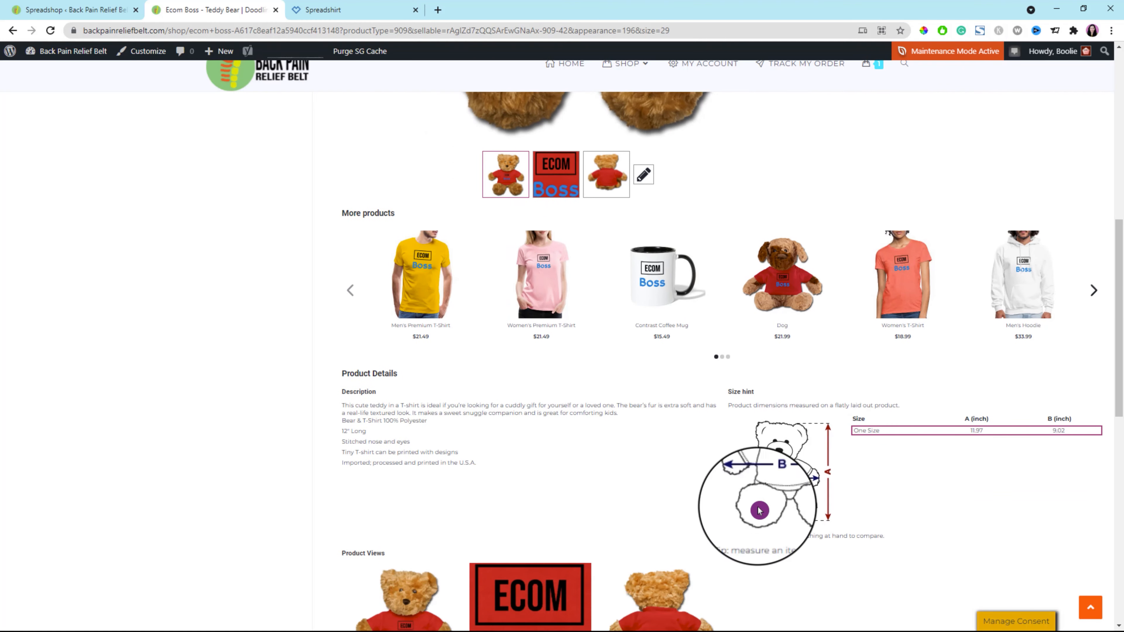
pyautogui.scroll(-4, 577, 461)
pyautogui.scroll(-4, 729, 472)
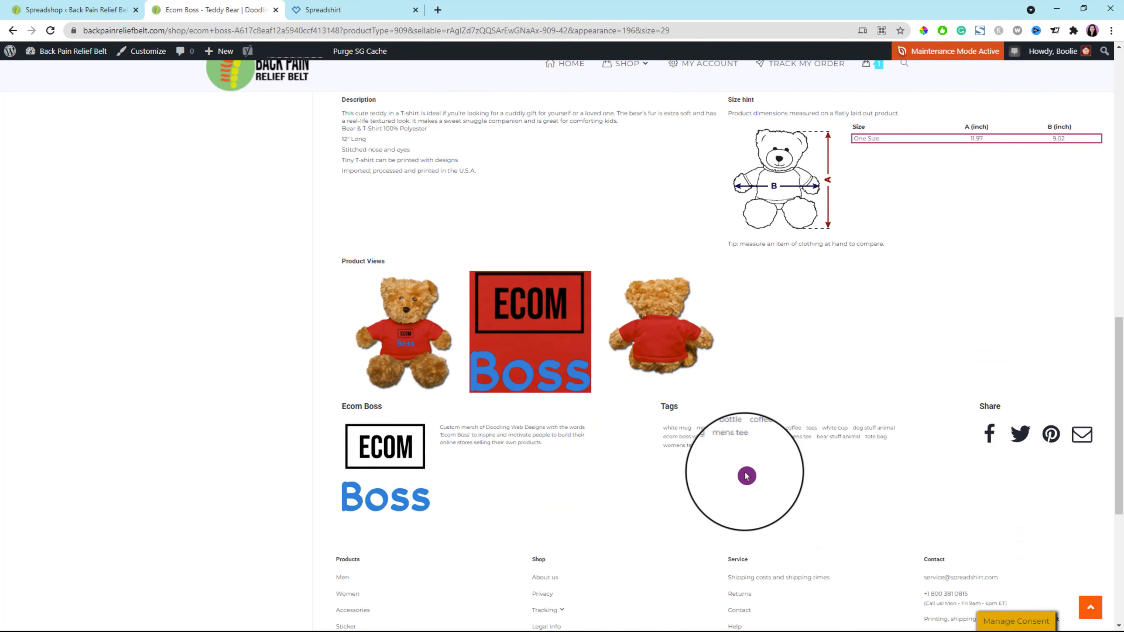
pyautogui.scroll(-2, 725, 435)
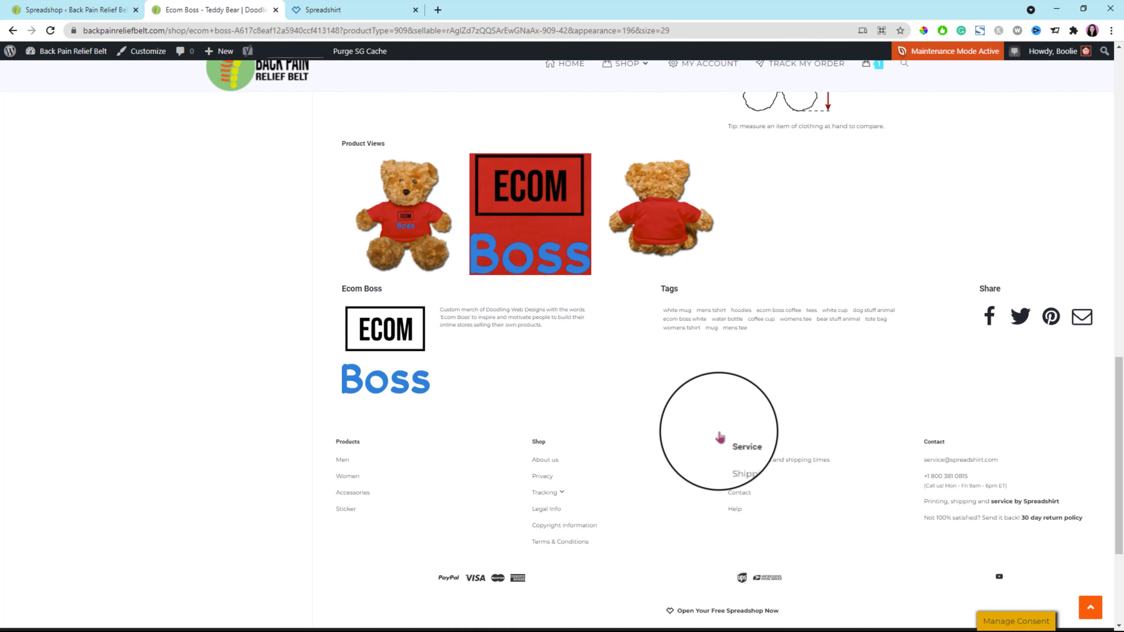
pyautogui.scroll(-3, 710, 434)
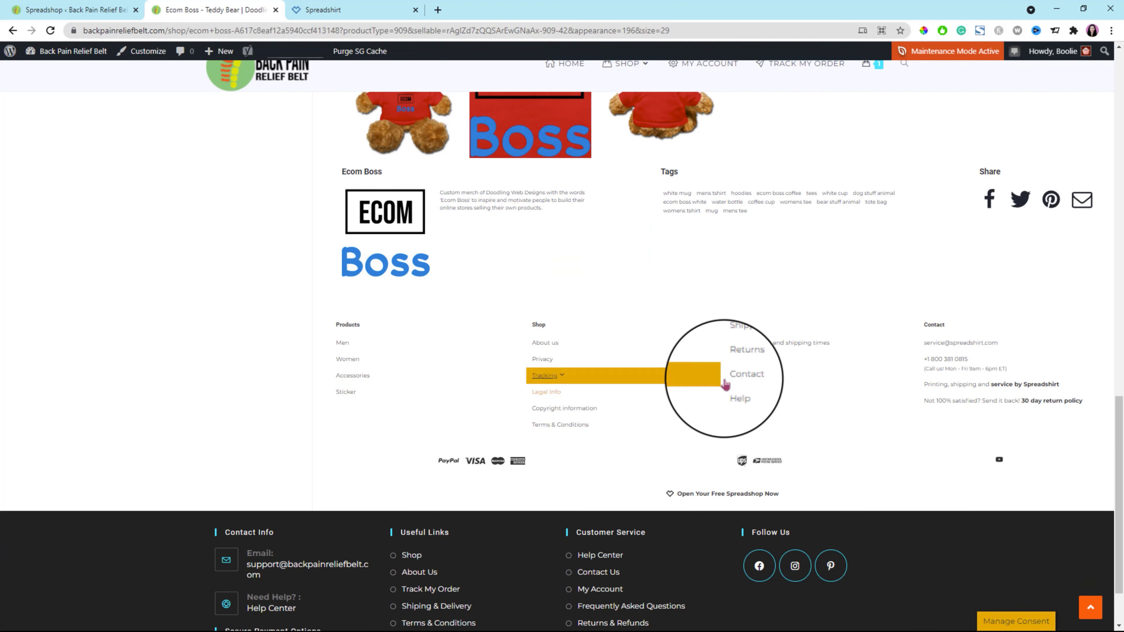
pyautogui.scroll(5, 728, 382)
pyautogui.scroll(4, 729, 386)
pyautogui.scroll(-8, 775, 409)
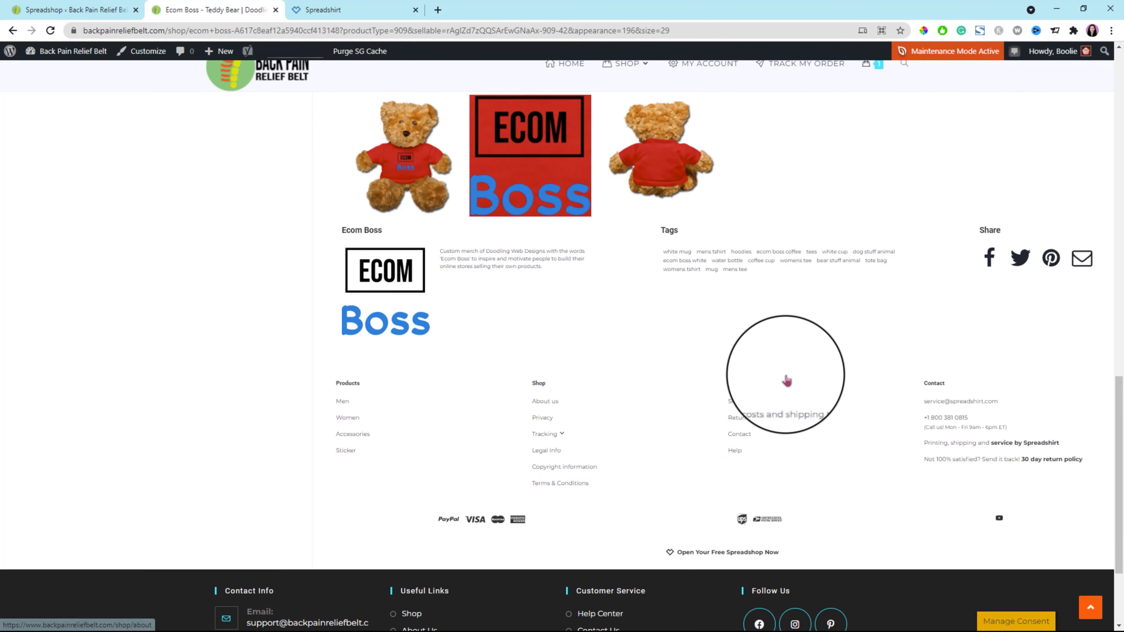
pyautogui.scroll(5, 785, 382)
pyautogui.scroll(18, 786, 380)
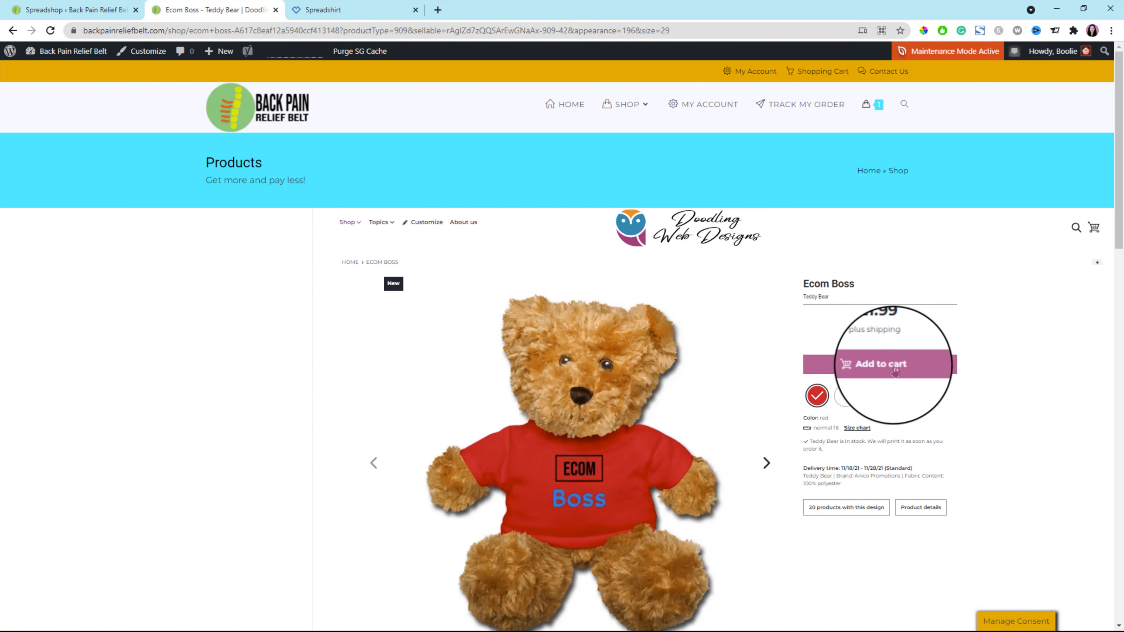
# Choose white for the teddy bear, add it to the cart, open the shopping cart and proceed to checkout.
pyautogui.click(846, 396)
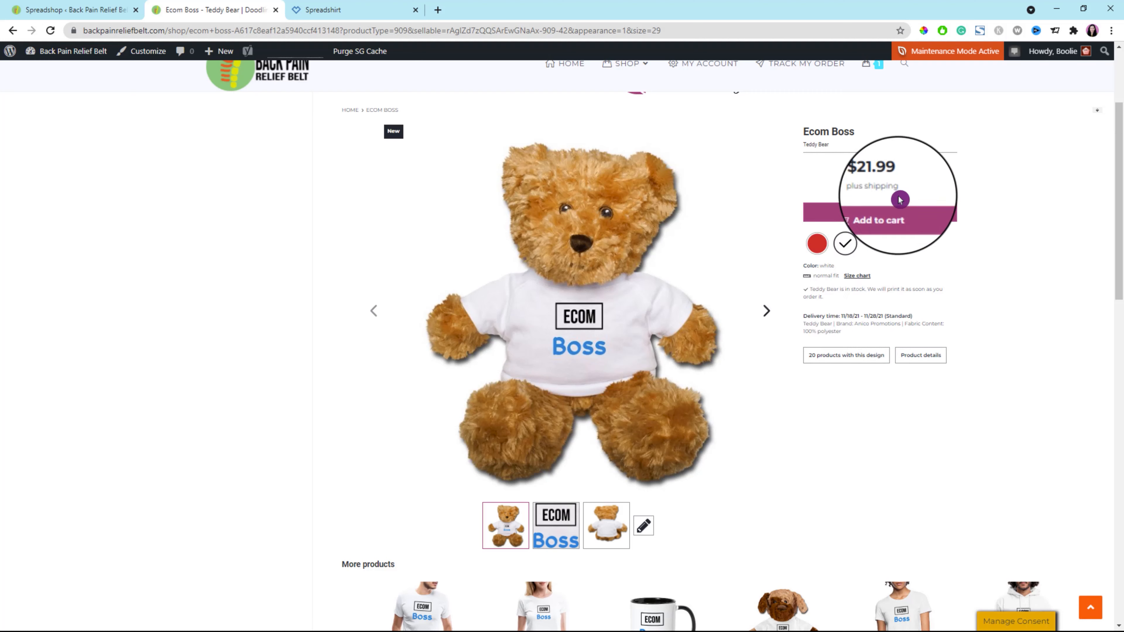
pyautogui.click(900, 220)
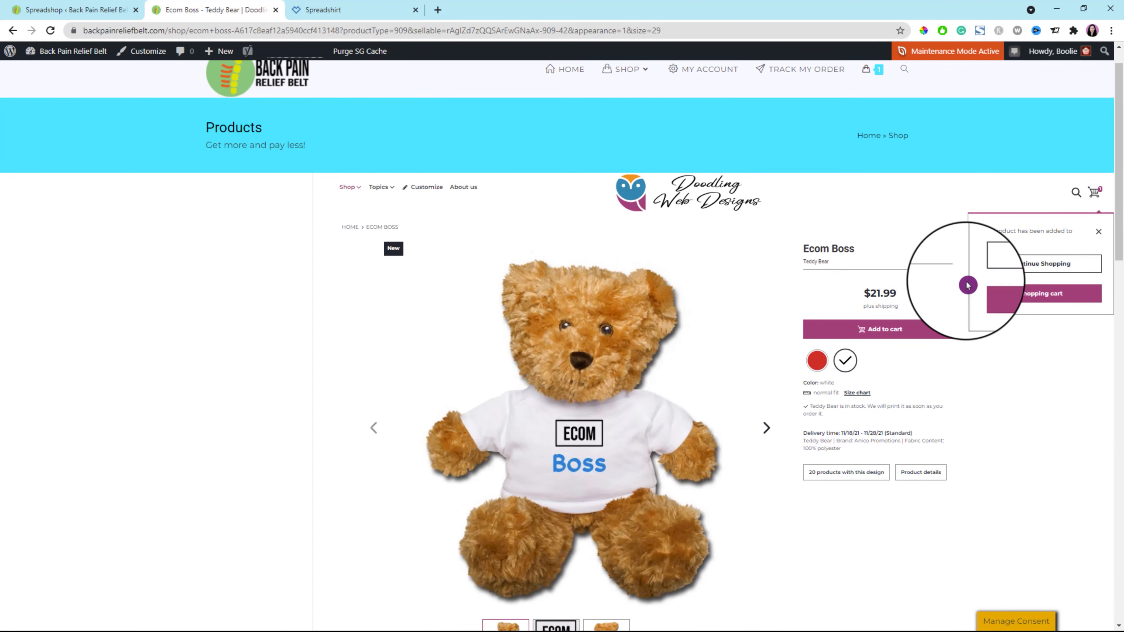
pyautogui.click(1052, 296)
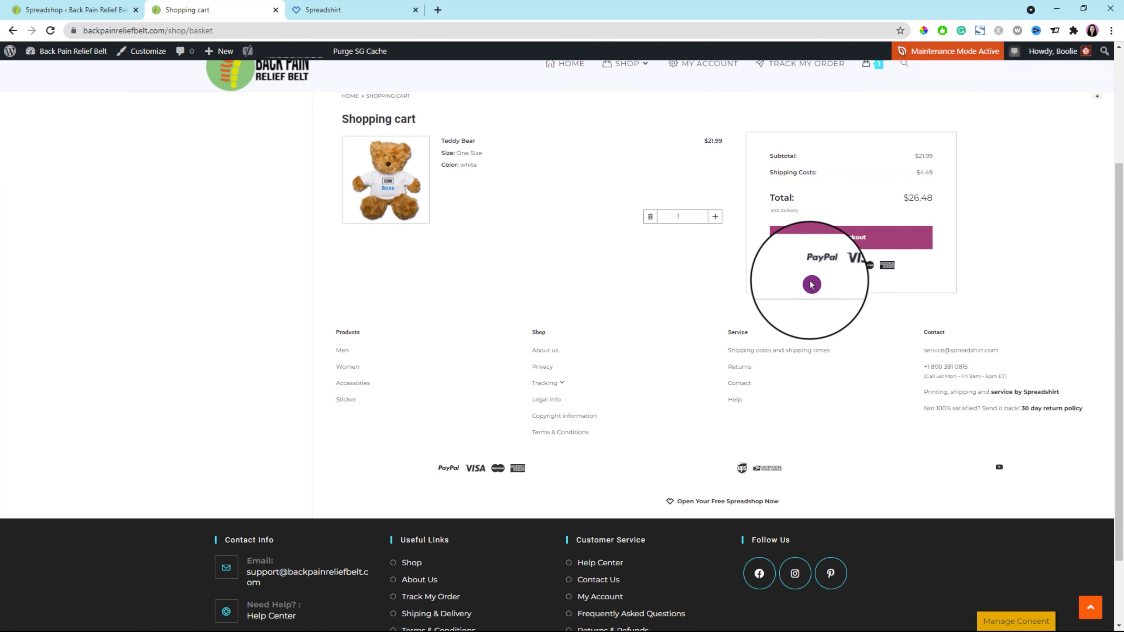
pyautogui.scroll(3, 859, 292)
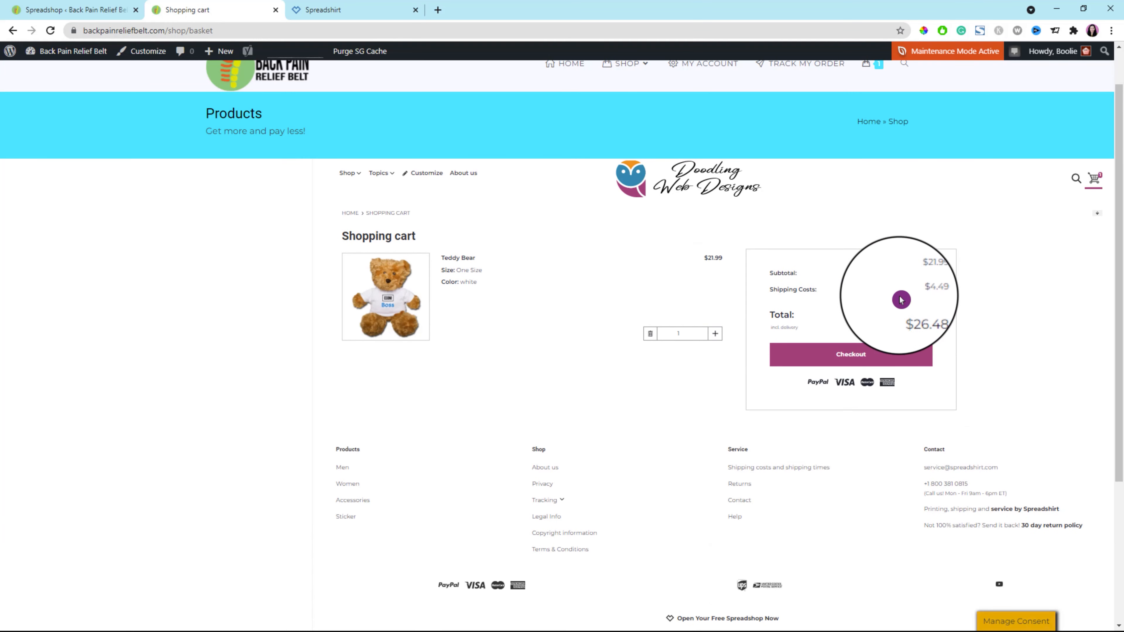
pyautogui.click(851, 356)
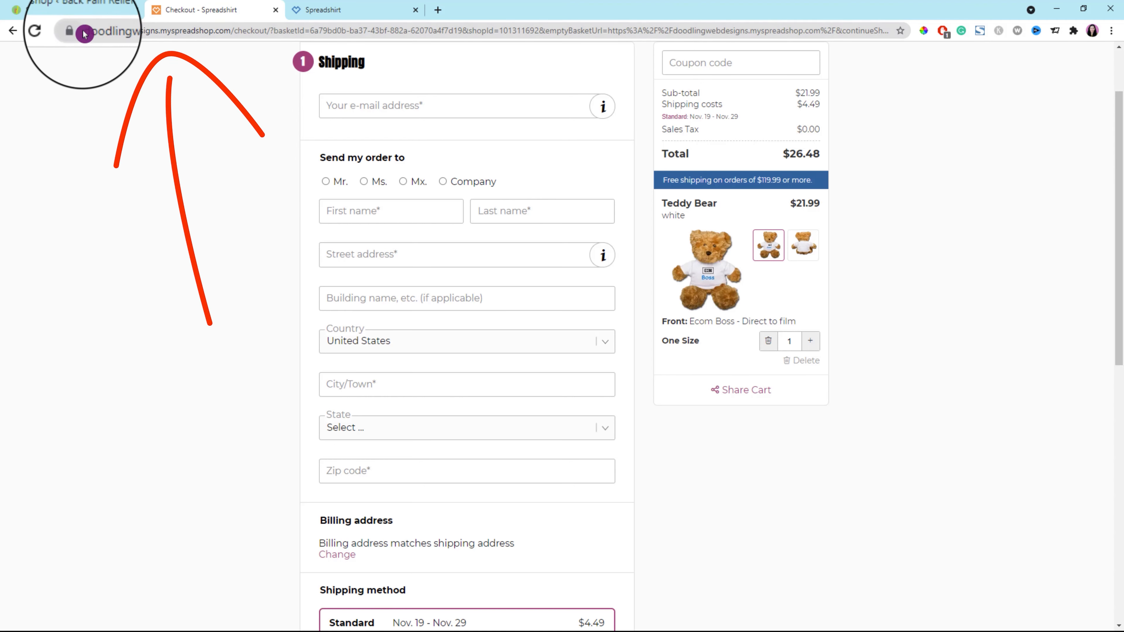
# Highlight myspreadshop.com in the checkout URL and examine the checkout page's address fields, order summary and shipping methods.
pyautogui.moveTo(171, 31); pyautogui.dragTo(226, 34)
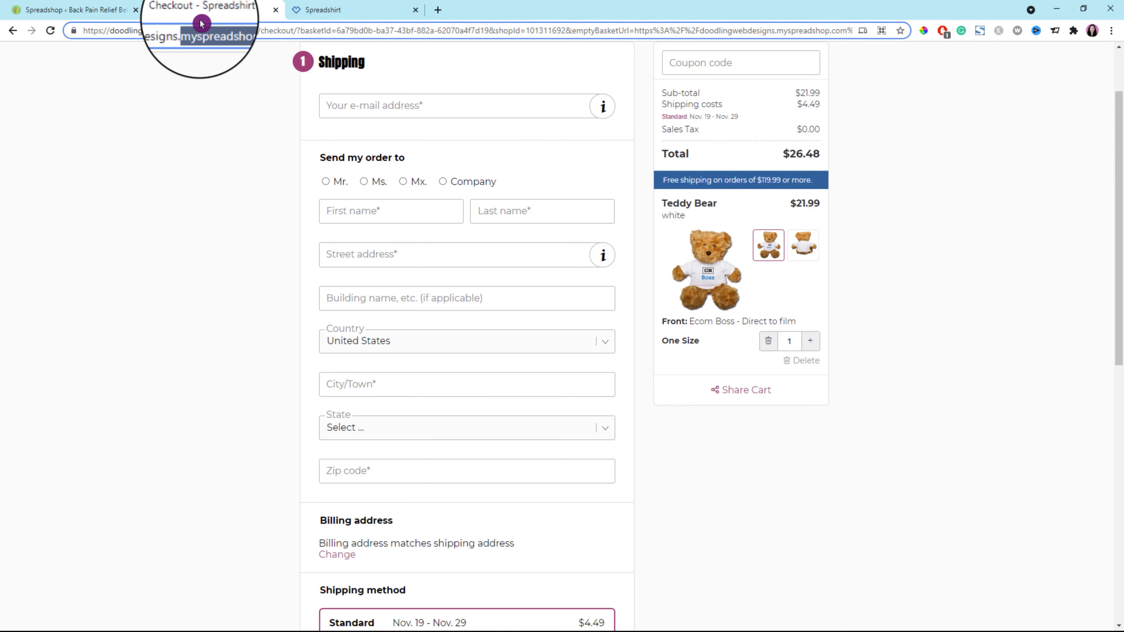
pyautogui.scroll(2, 217, 120)
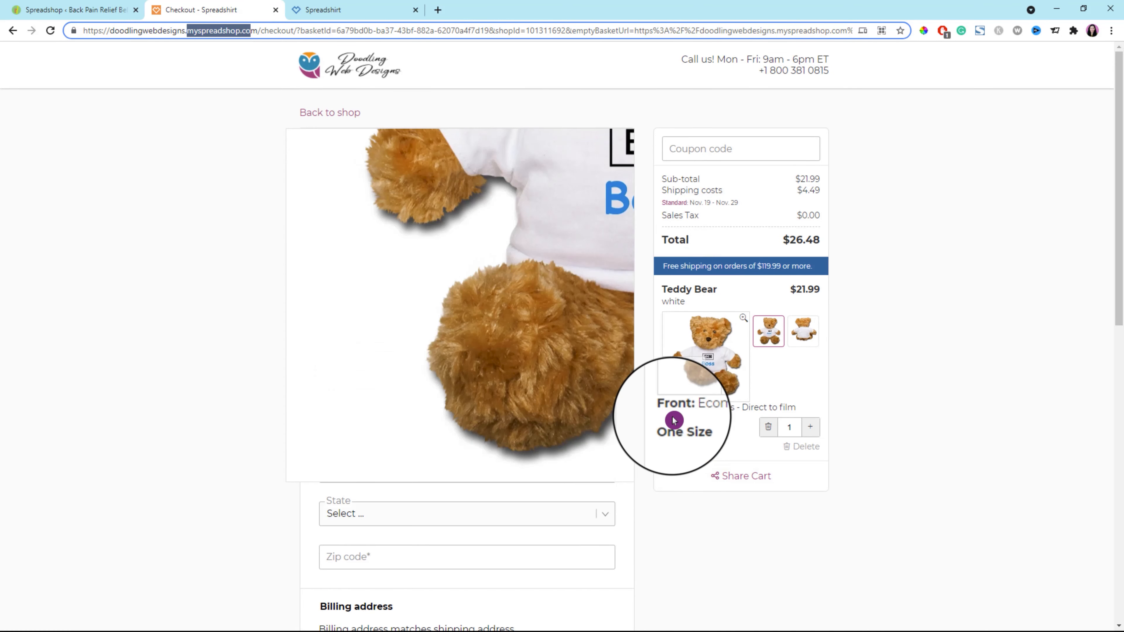
pyautogui.scroll(-4, 647, 477)
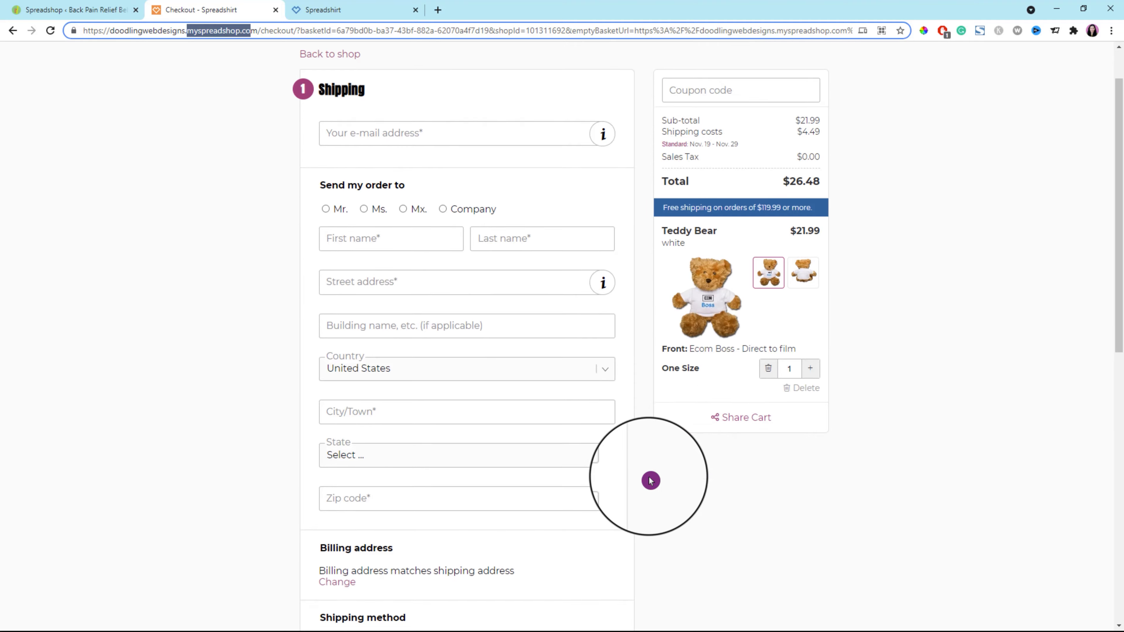
pyautogui.scroll(-7, 651, 479)
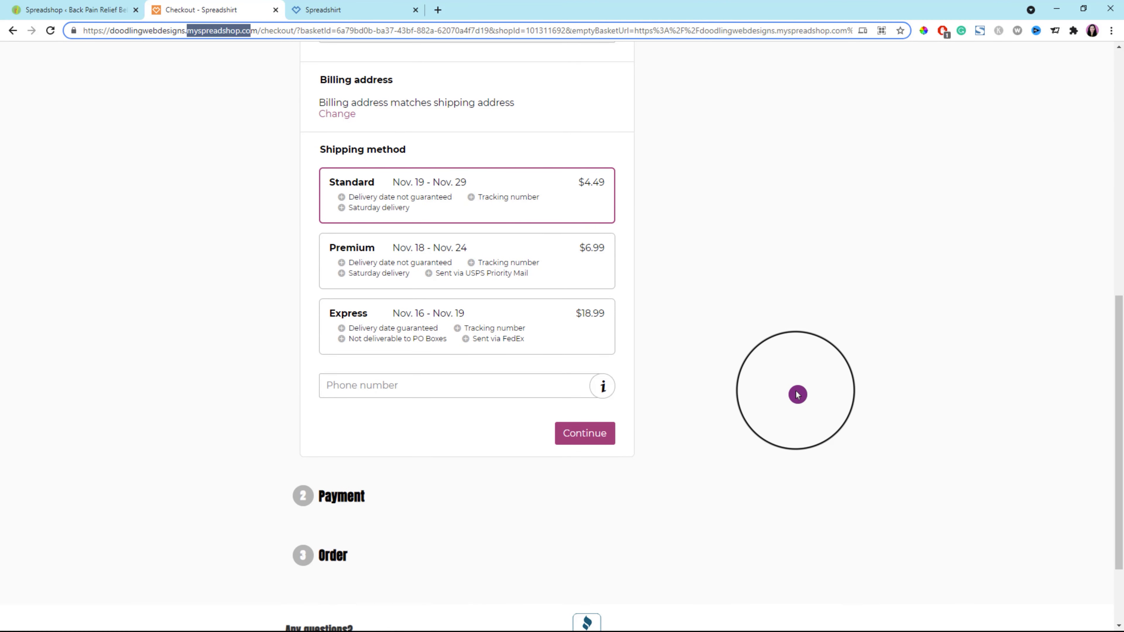
pyautogui.scroll(11, 795, 391)
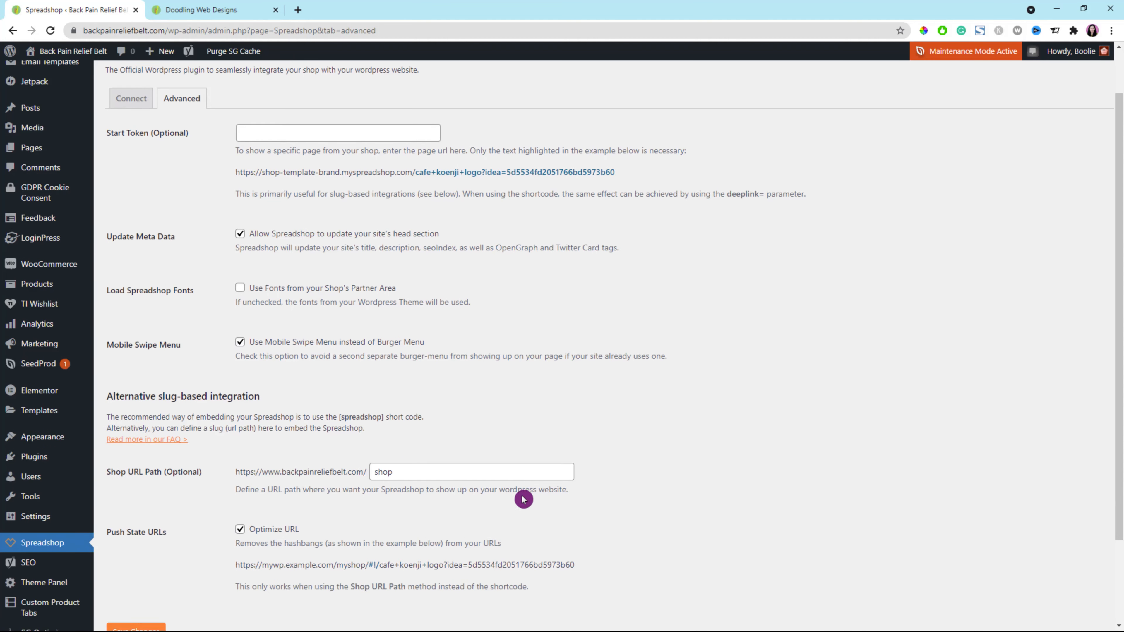
# Set the plugin's optional Shop URL Path to spreadshop and save the advanced settings.
pyautogui.scroll(-2, 524, 497)
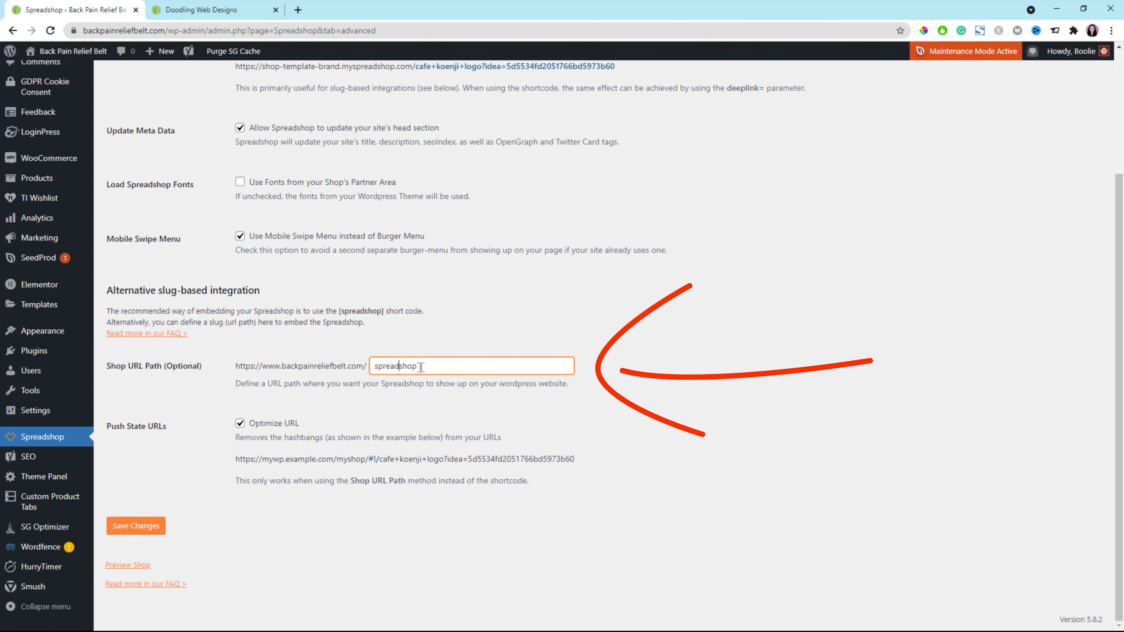
pyautogui.click(136, 527)
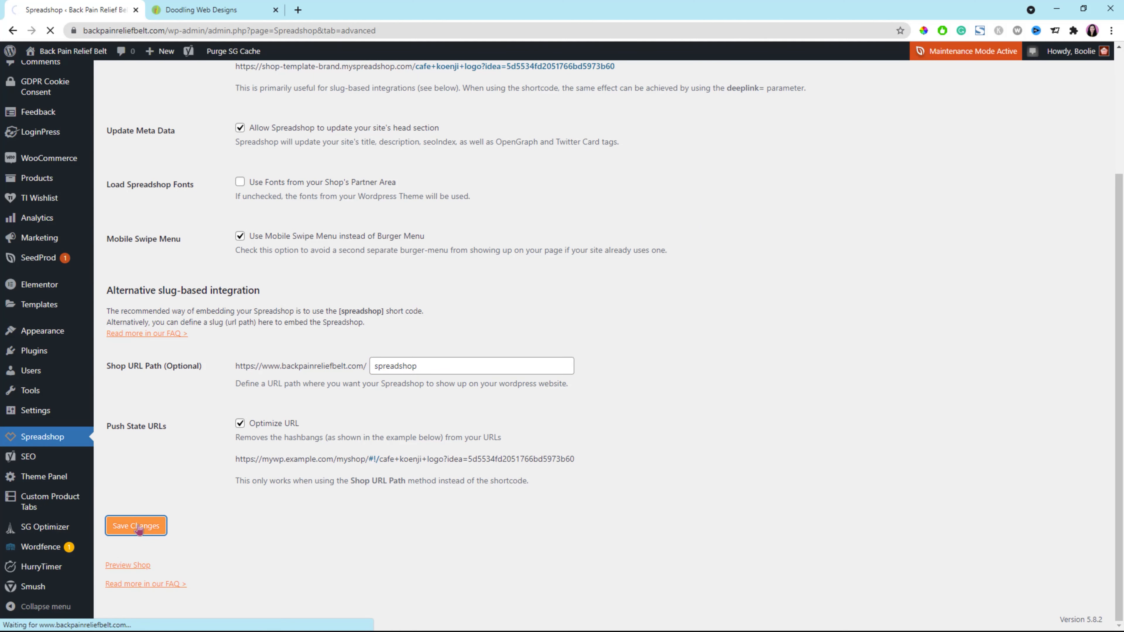
# Reload the website's shop page, and open the storefront at backpainreliefbelt.com/spreadshop/.
pyautogui.click(223, 14)
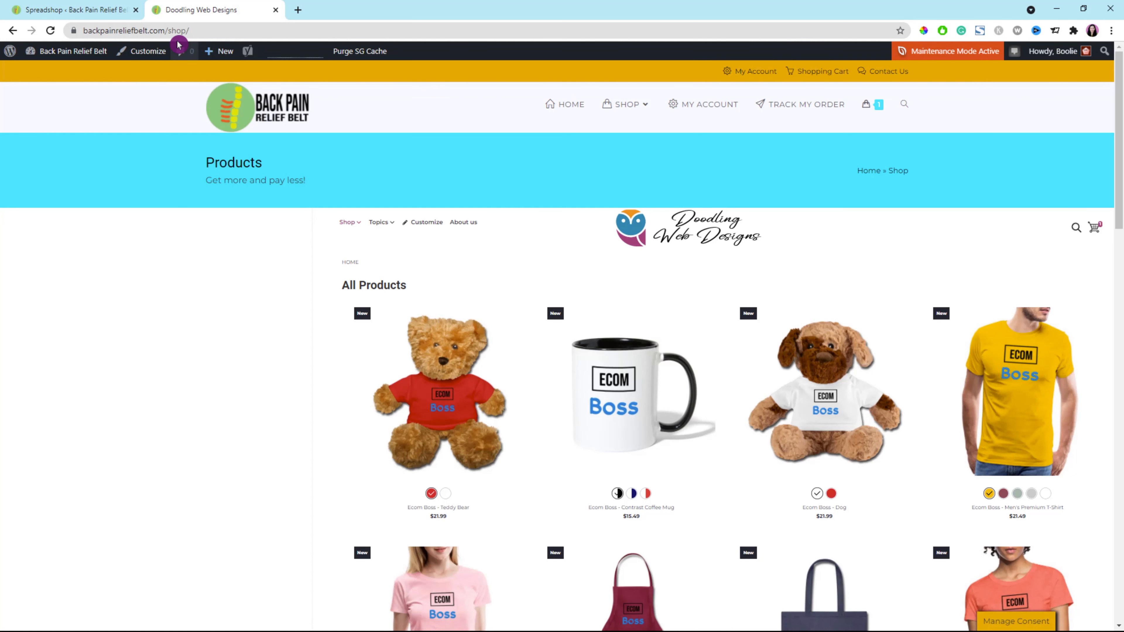
pyautogui.click(49, 32)
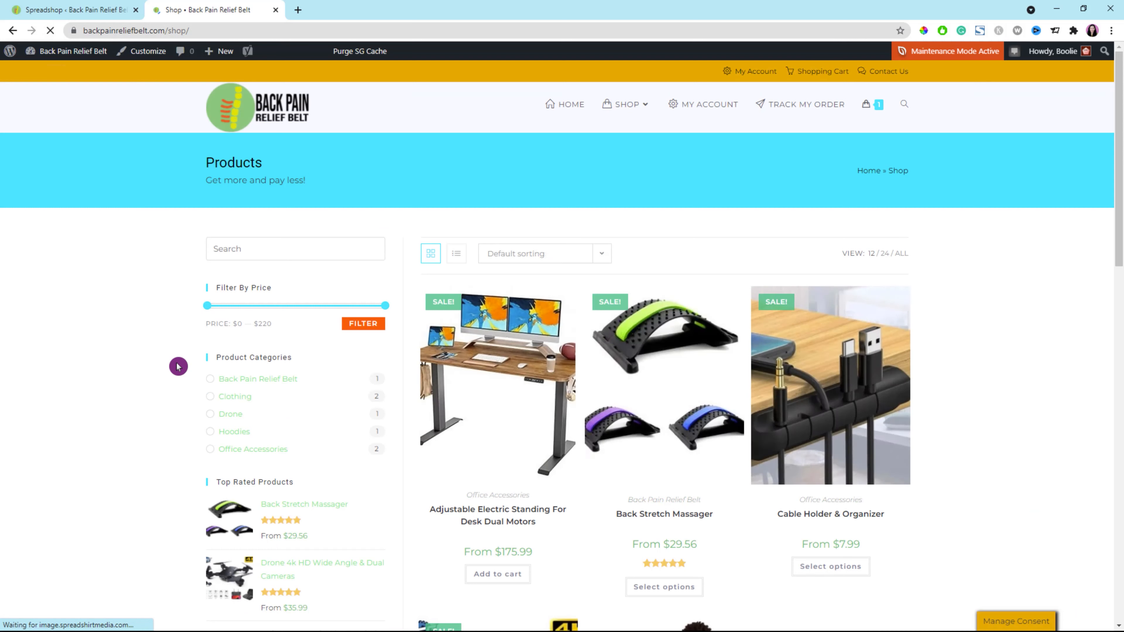
pyautogui.click(180, 31)
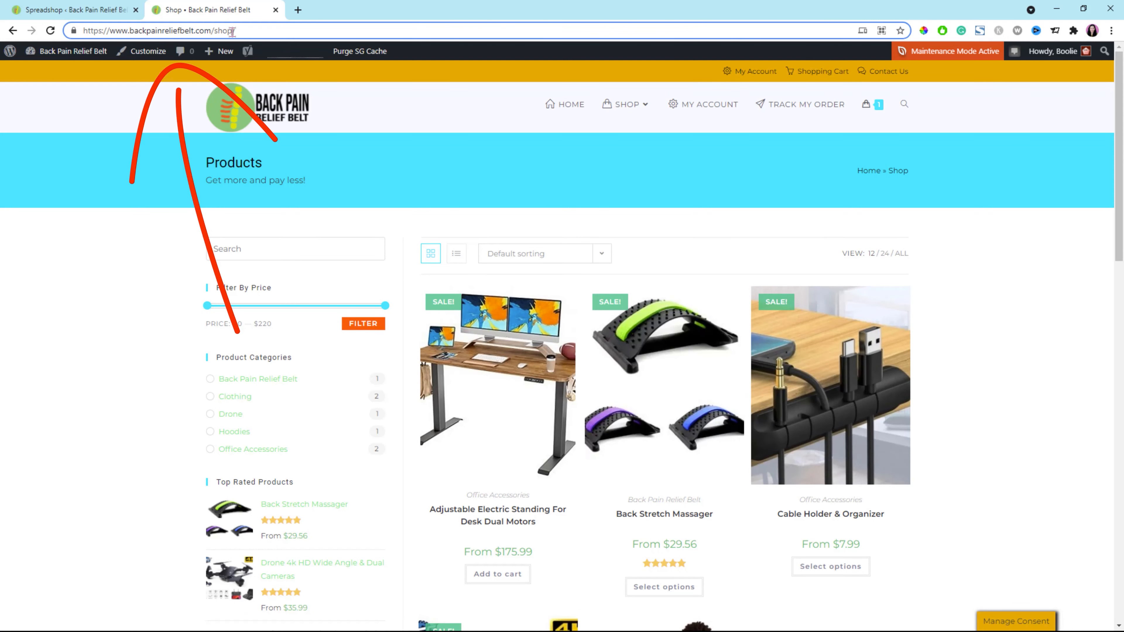
pyautogui.write('s')
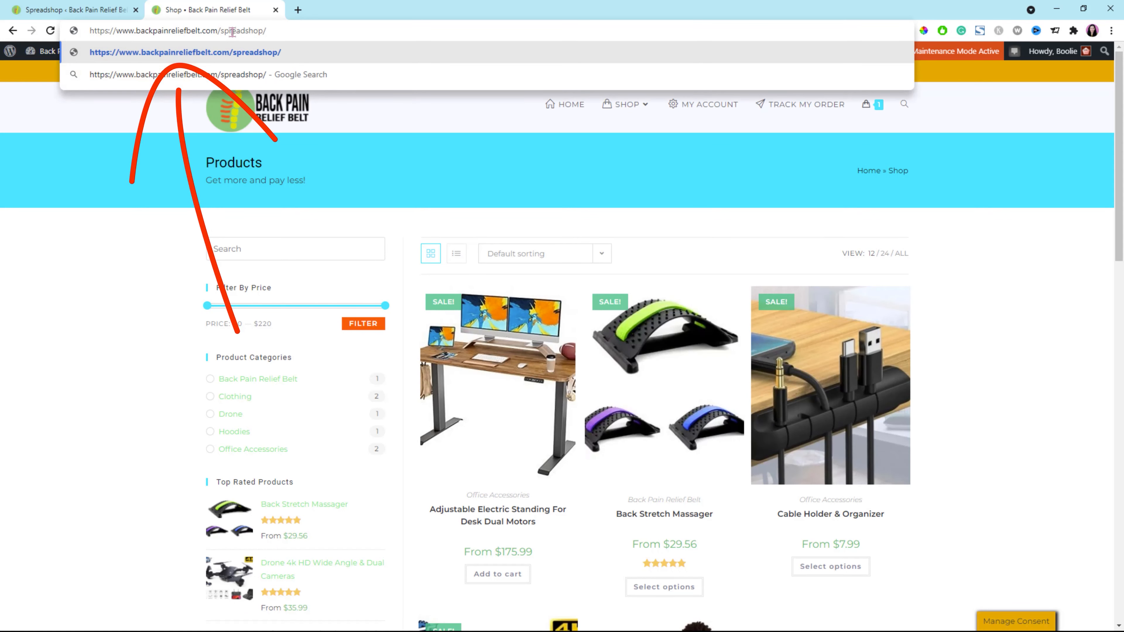
pyautogui.press('Return')
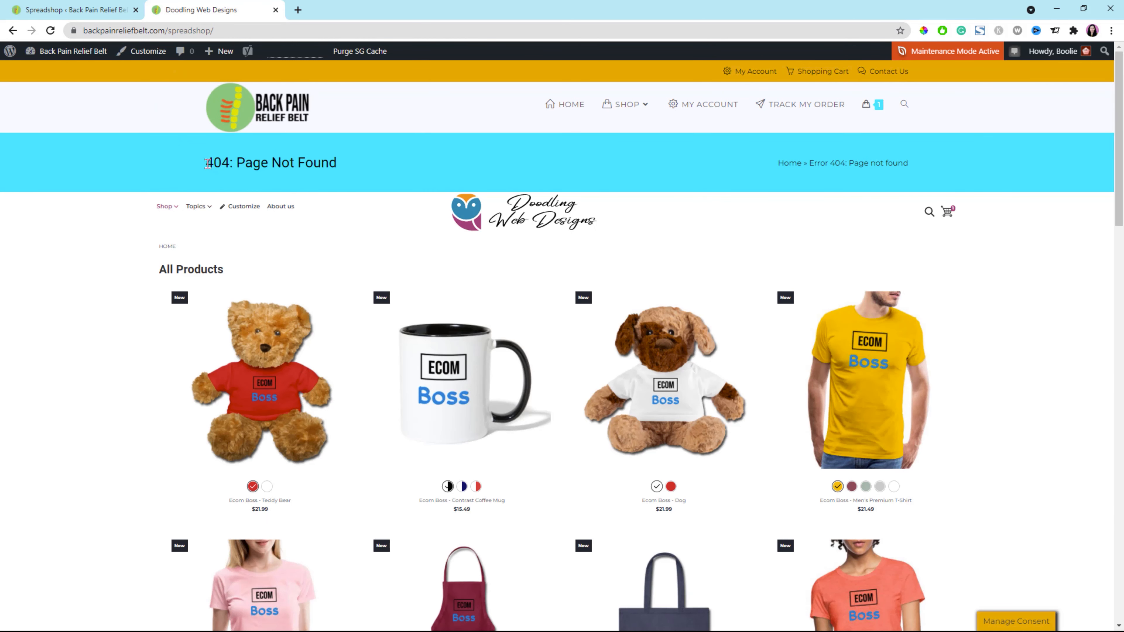
# Highlight the page title in the banner and examine the embedded product listing on the spreadshop page.
pyautogui.moveTo(243, 159); pyautogui.dragTo(337, 163)
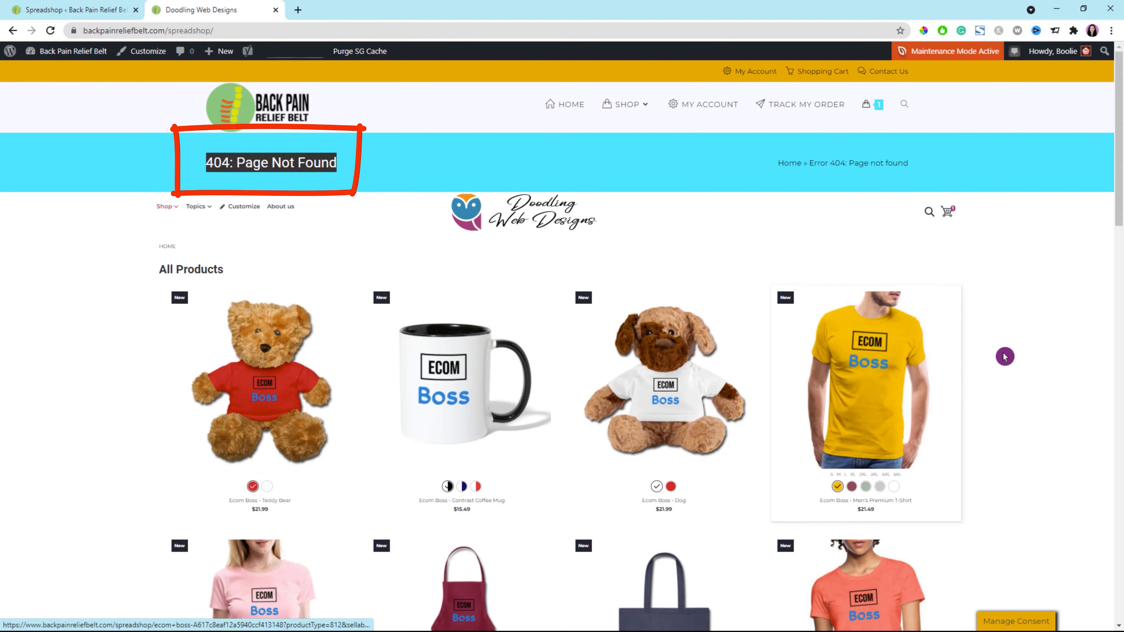
pyautogui.scroll(-5, 1047, 367)
pyautogui.scroll(-16, 1047, 367)
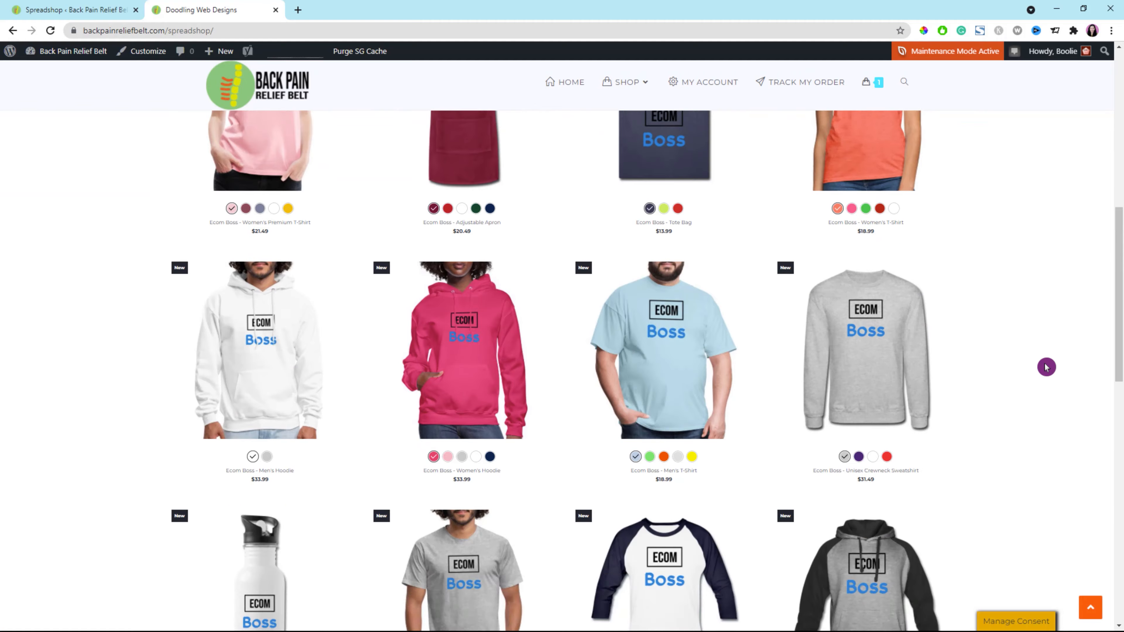
pyautogui.scroll(7, 1046, 367)
pyautogui.scroll(14, 1046, 367)
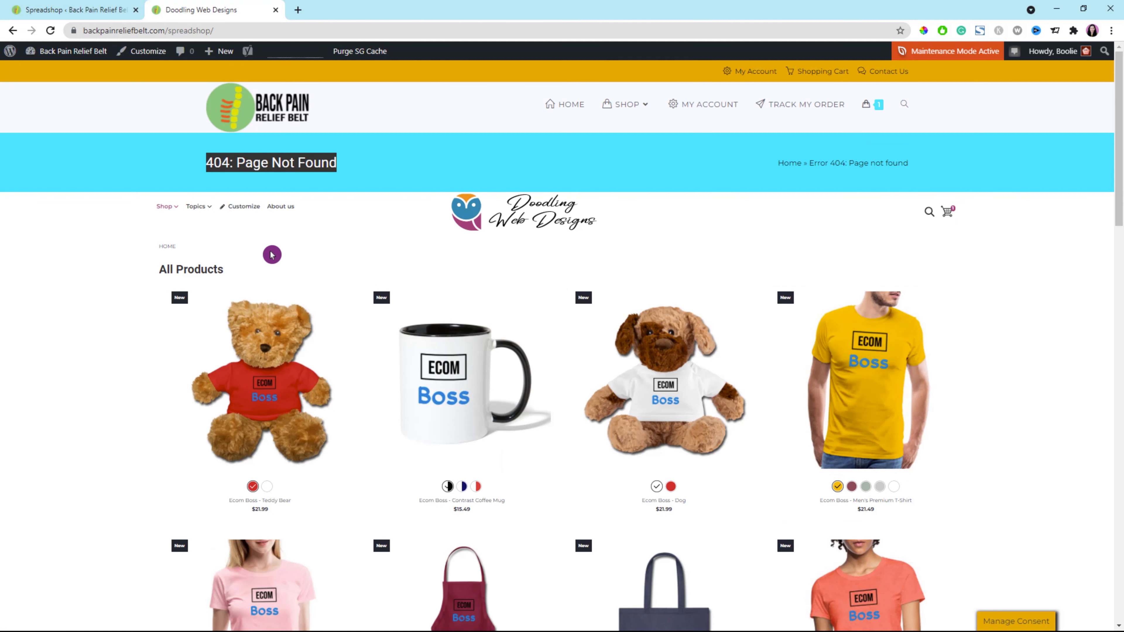
pyautogui.click(207, 160)
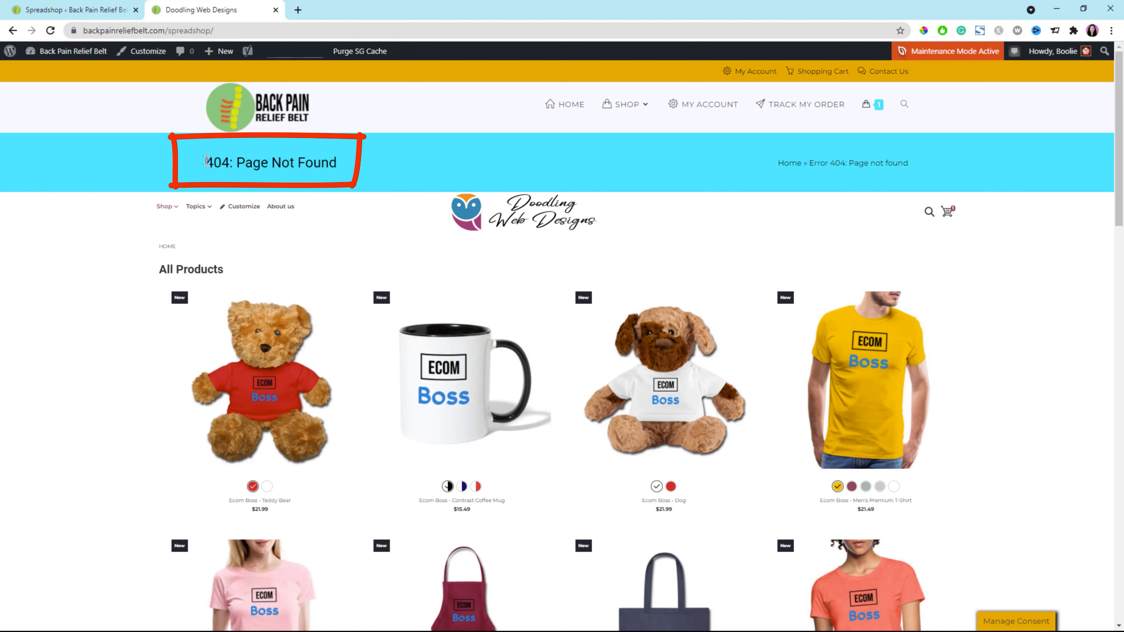
pyautogui.moveTo(209, 161); pyautogui.dragTo(183, 169)
pyautogui.click(348, 170)
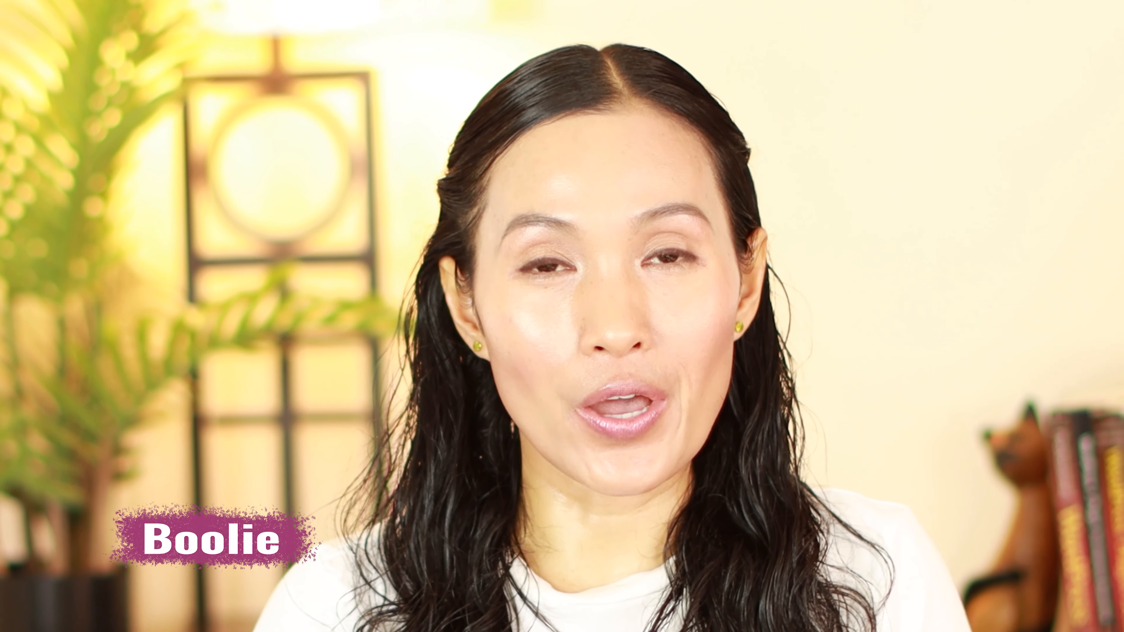